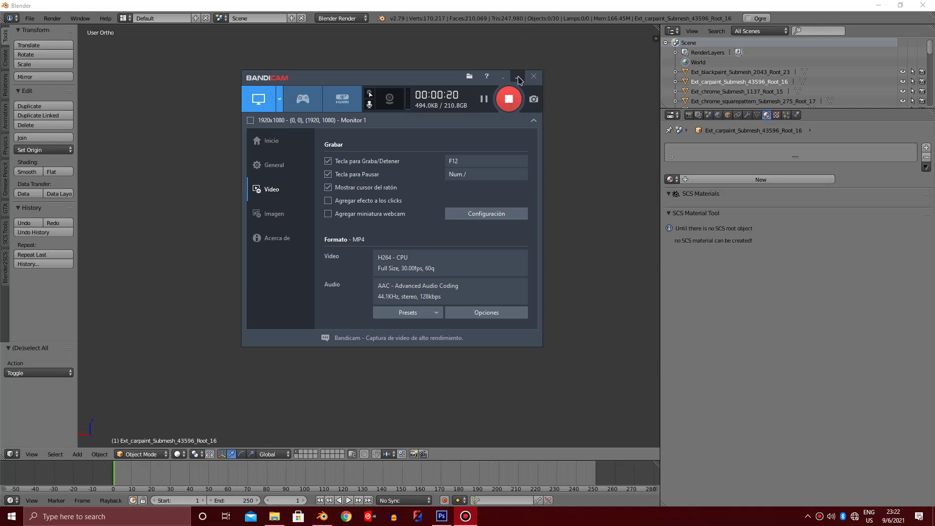
- Select the van's carpaint body mesh and orbit back to a straight front view
click(517, 76)
right_click(419, 127)
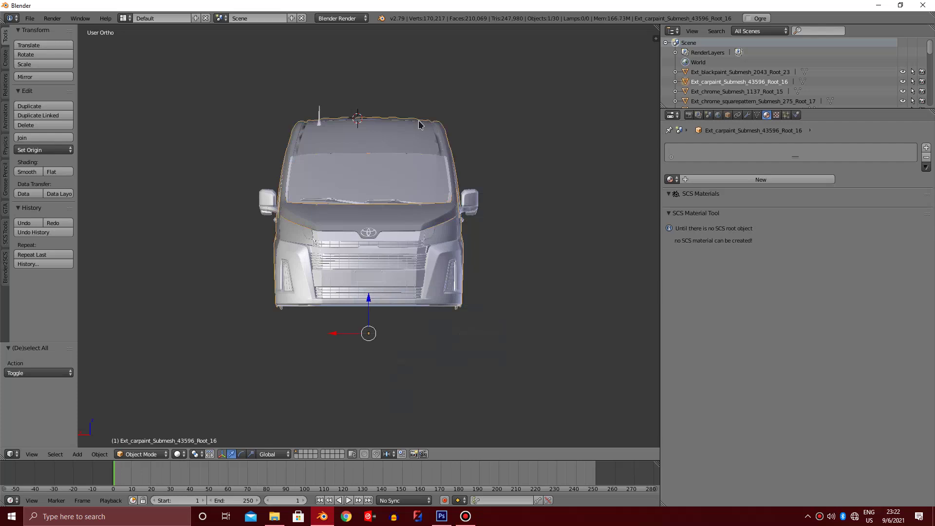
scroll(419, 125, up, 2)
shift+scroll(418, 125, up, 2)
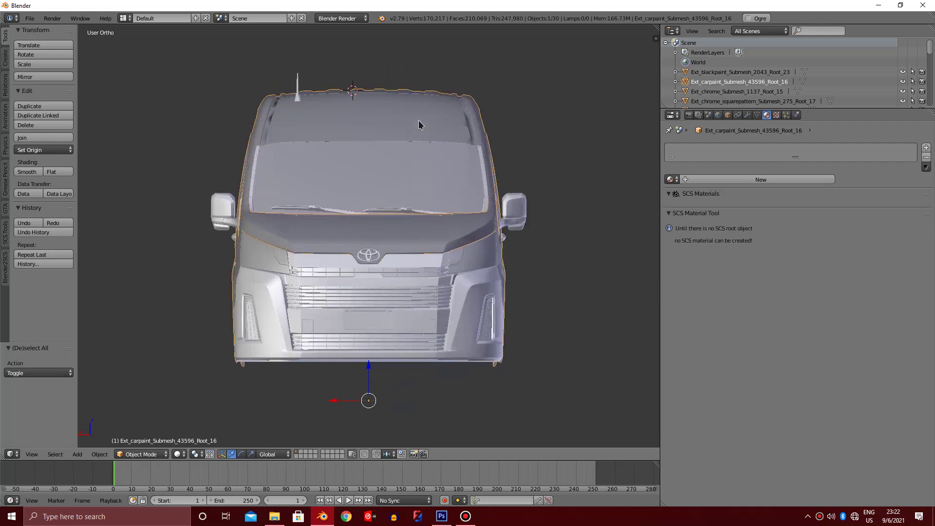
middle_drag(418, 126, 418, 125)
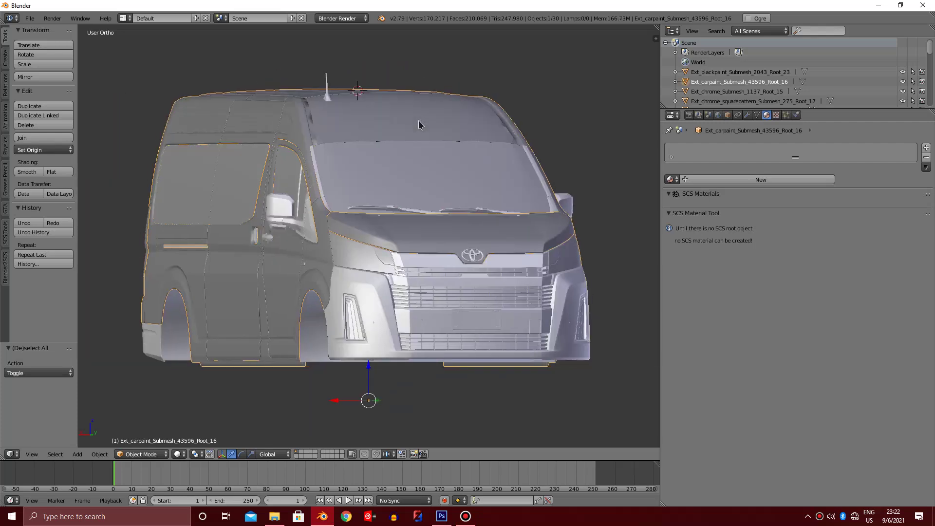
key(KP_6)
key(KP_6)
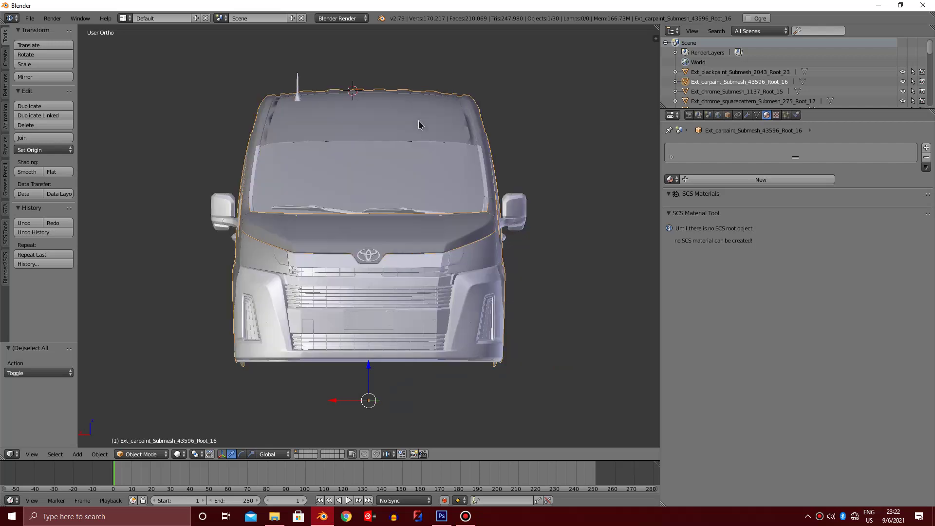
key(KP_4)
key(KP_4)
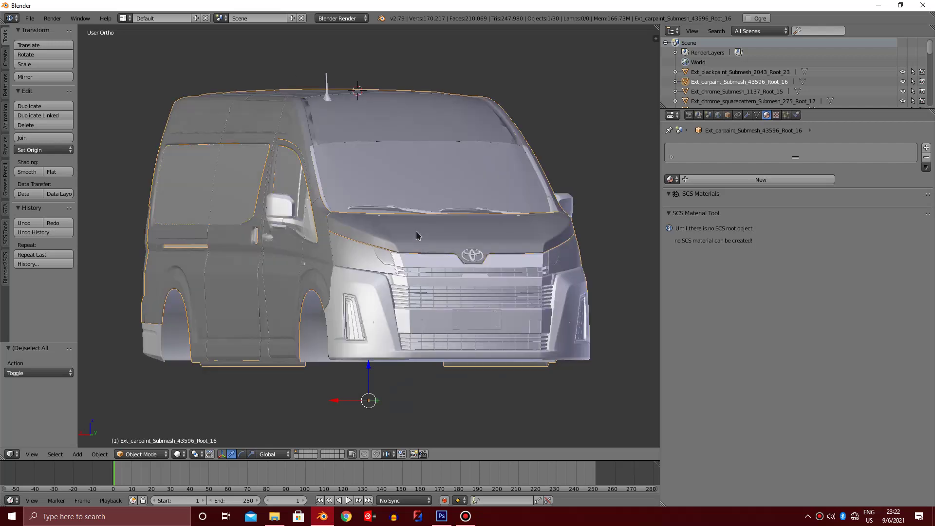
key(KP_6)
key(KP_6)
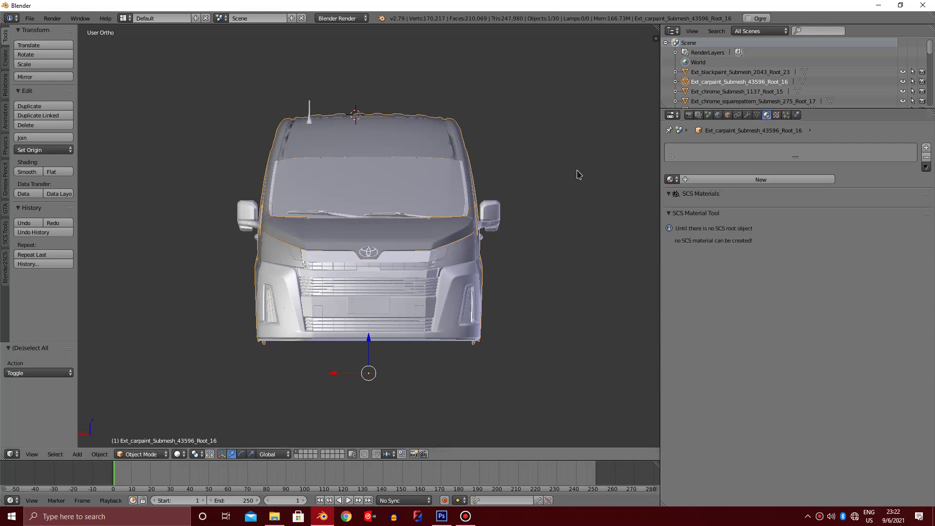
- Turn on Ambient Occlusion and Environment Lighting in the World settings
click(718, 115)
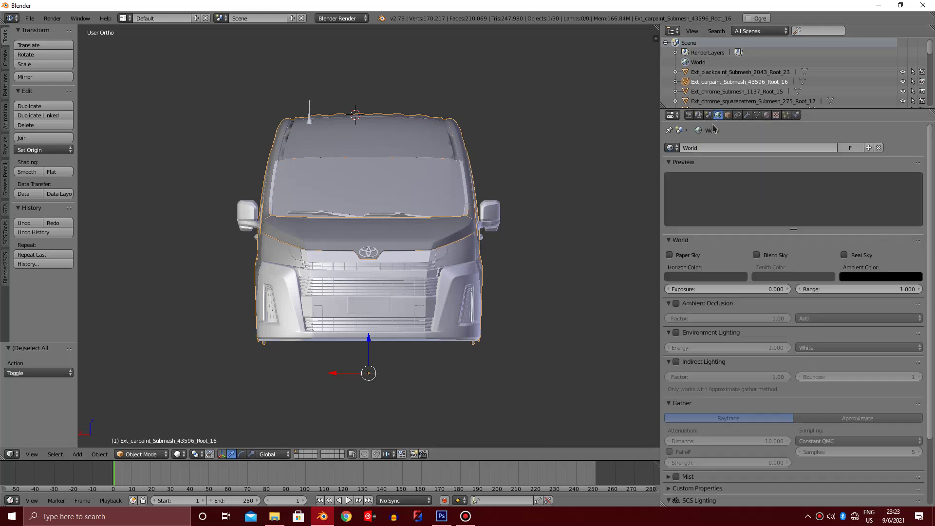
scroll(708, 333, down, 4)
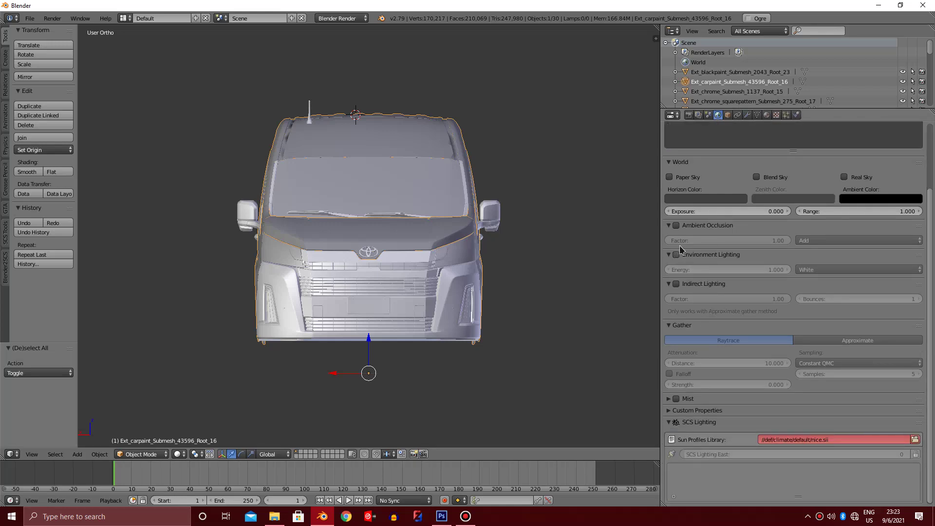
click(676, 225)
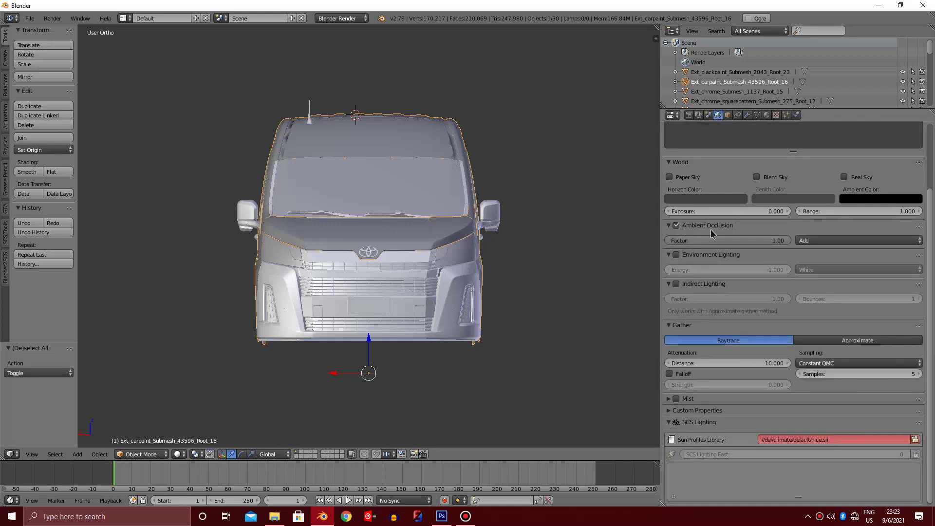
click(676, 255)
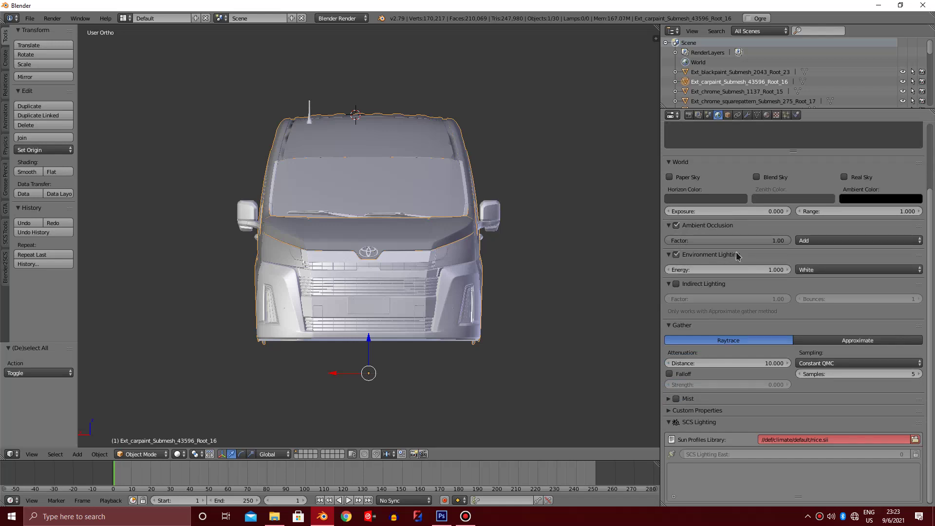
- Enable ambient occlusion Falloff with strength 1.000 and 15 samples
click(671, 373)
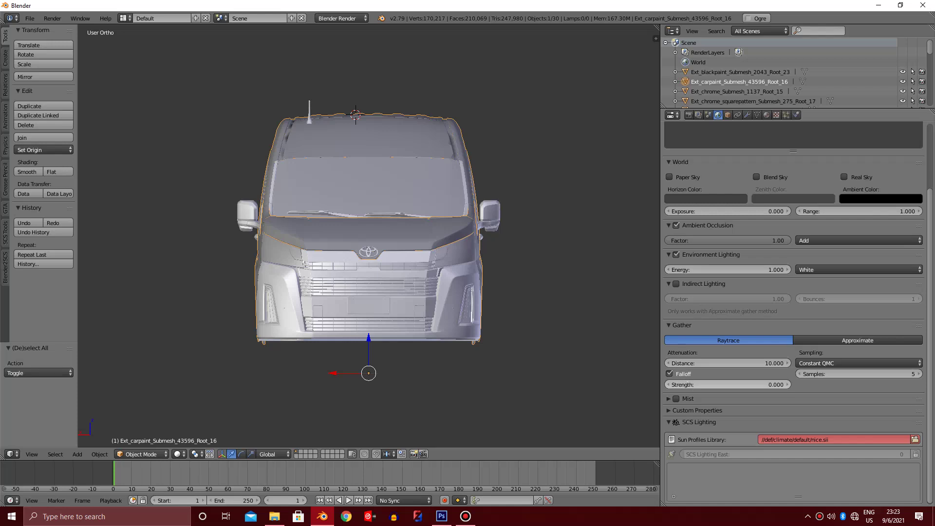
click(671, 384)
text(1)
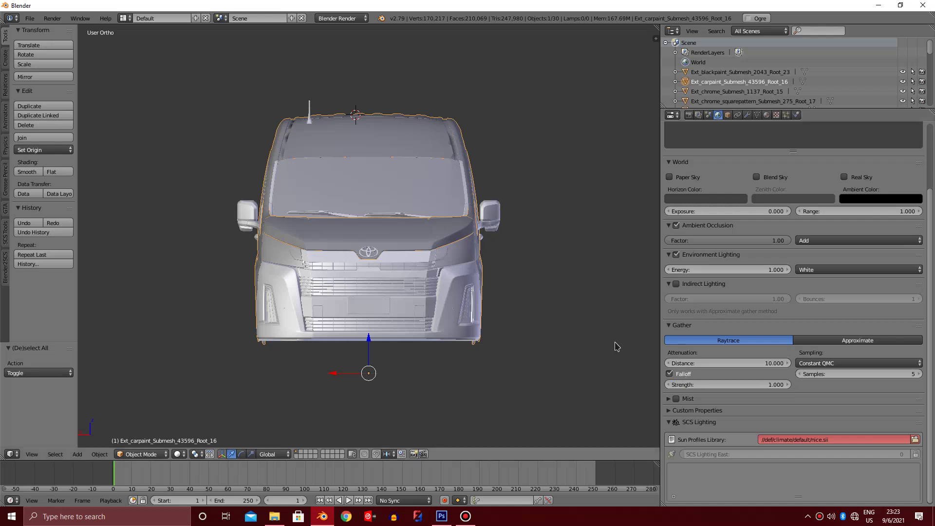
key(Return)
click(815, 374)
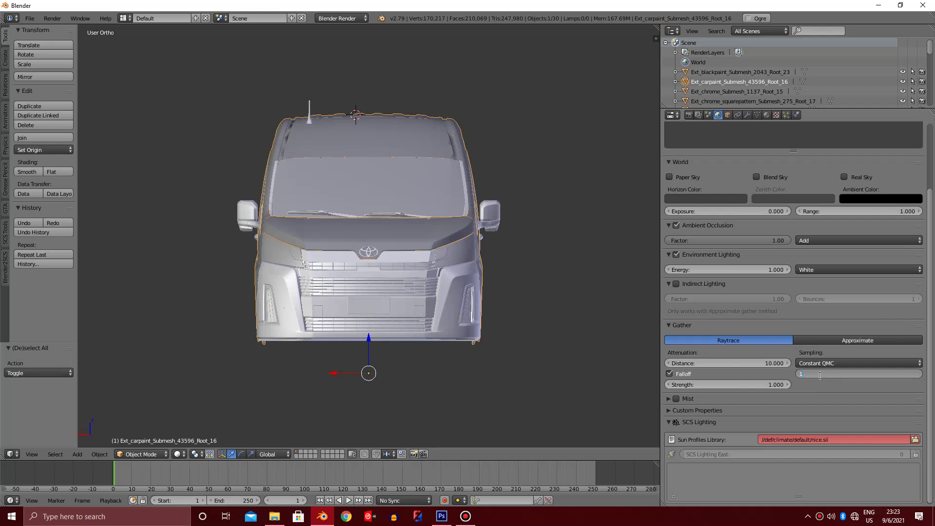
text(15)
key(Return)
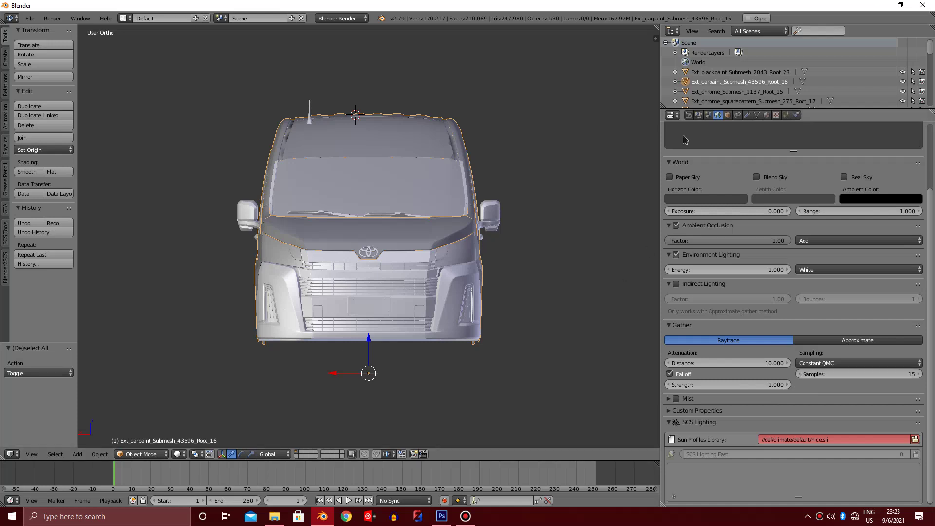
click(688, 115)
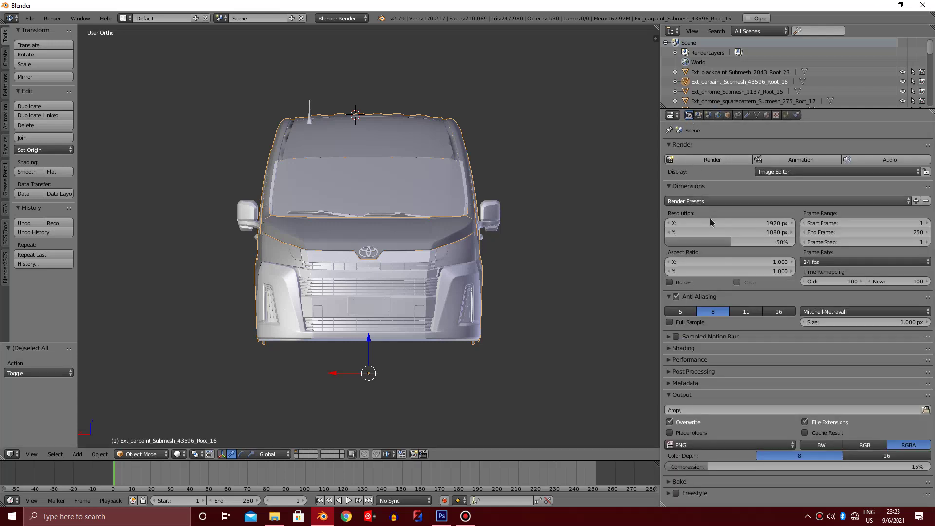
- Set Bake Mode to Ambient Occlusion with Normalized on and a 0 px margin
click(670, 297)
click(669, 366)
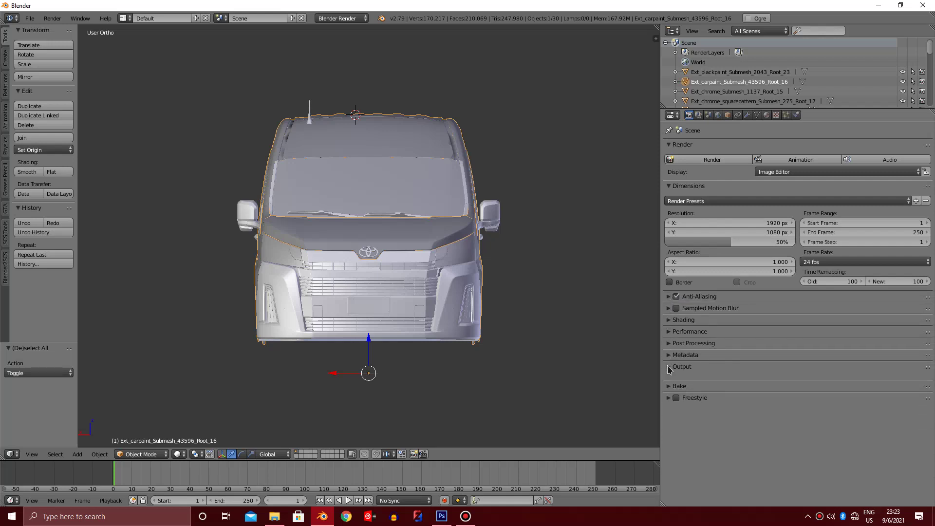
click(669, 379)
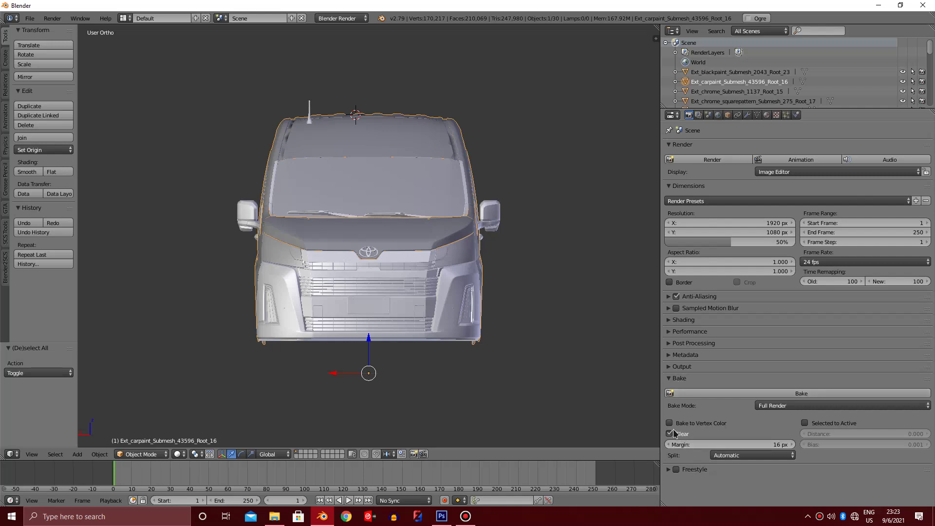
click(767, 407)
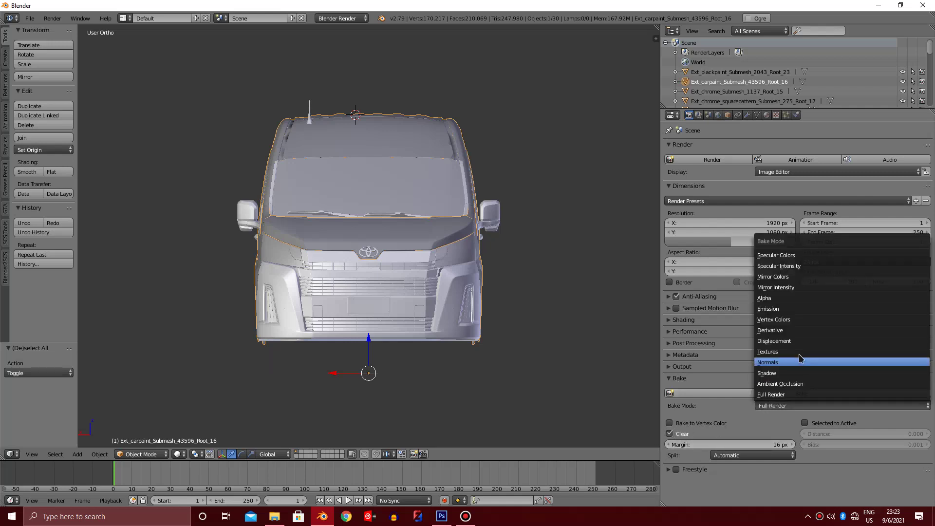
click(768, 386)
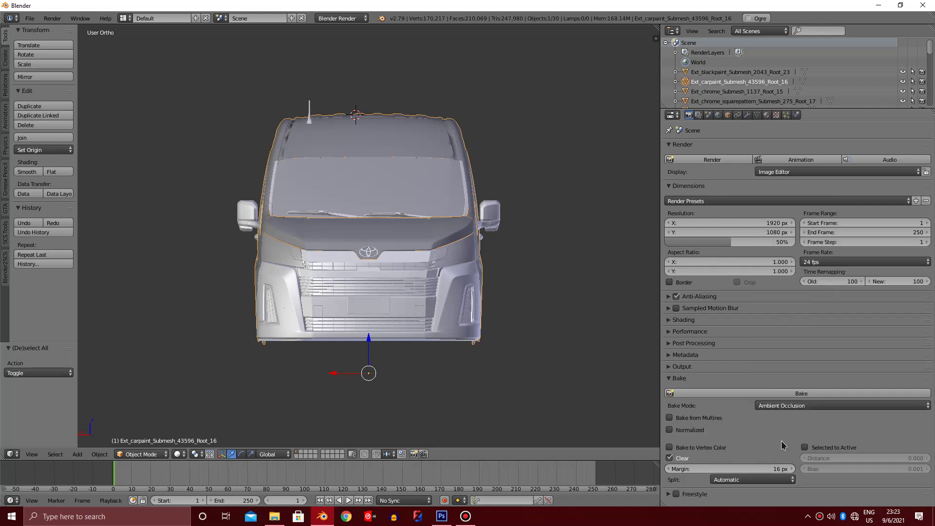
click(670, 430)
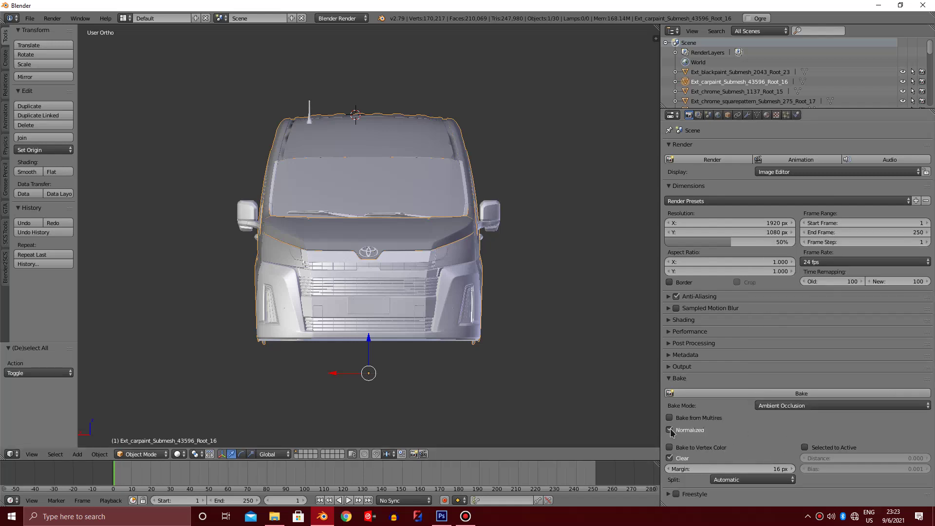
click(729, 470)
text(0)
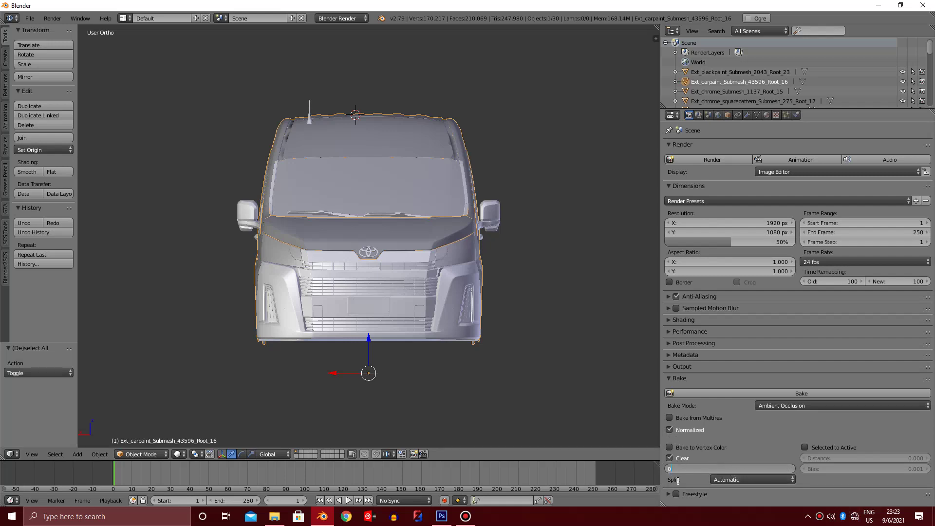
key(Return)
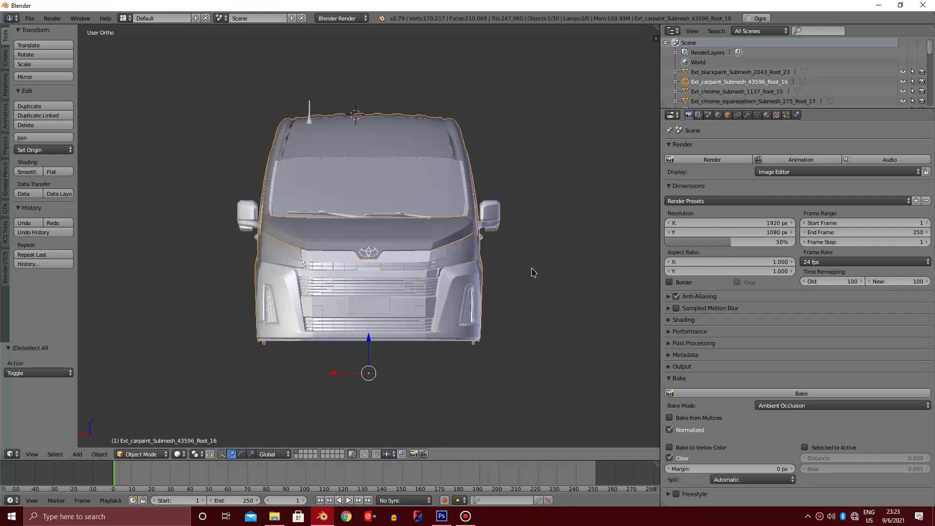
click(718, 115)
click(689, 116)
- Enter Edit Mode on the carpaint mesh and select all of it
scroll(433, 193, down, 3)
scroll(433, 193, up, 4)
key(Tab)
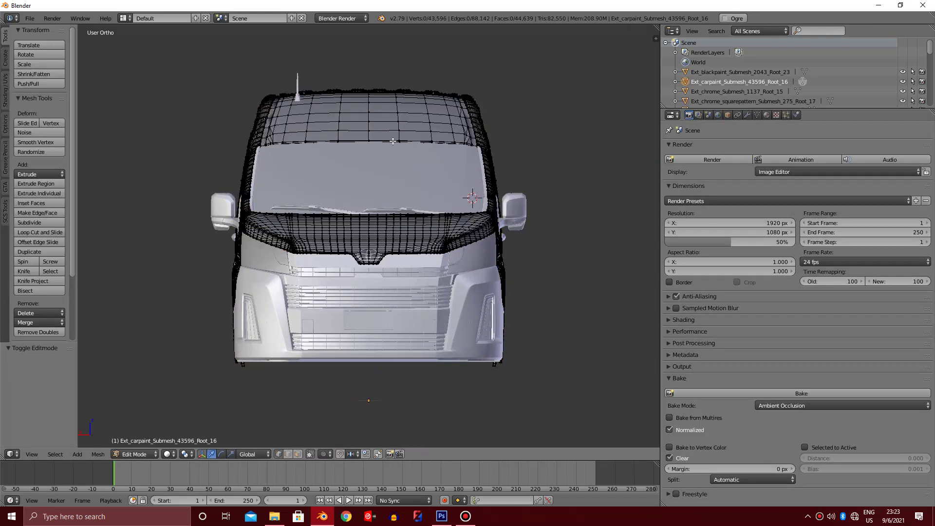
key(a)
key(KP_3)
- Return to front view and enlarge the bottom timeline area to show its editor-type list
scroll(392, 140, down, 3)
key(KP_1)
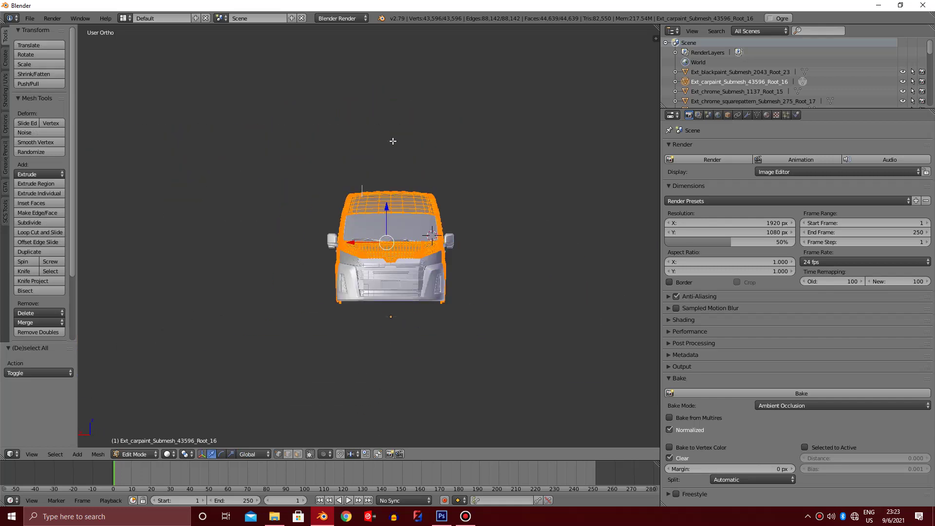
scroll(395, 146, up, 2)
scroll(400, 168, up, 2)
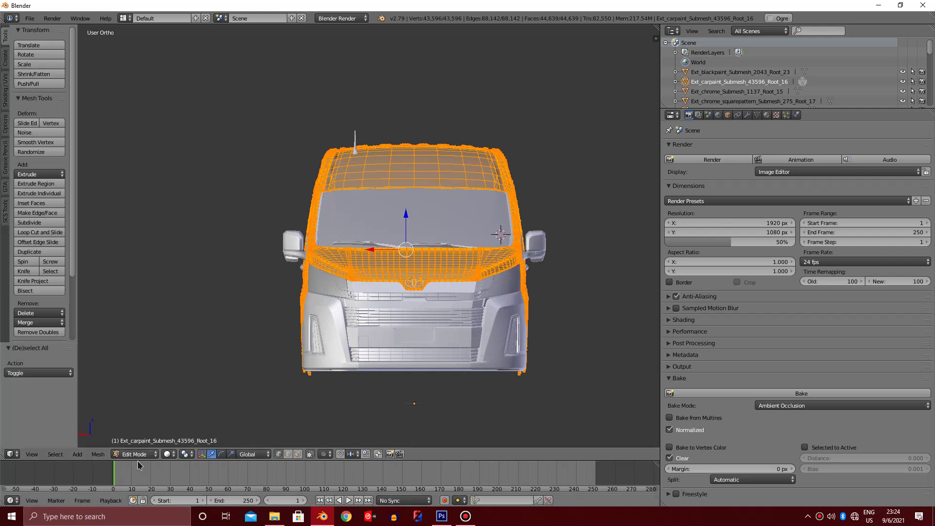
drag(136, 459, 134, 388)
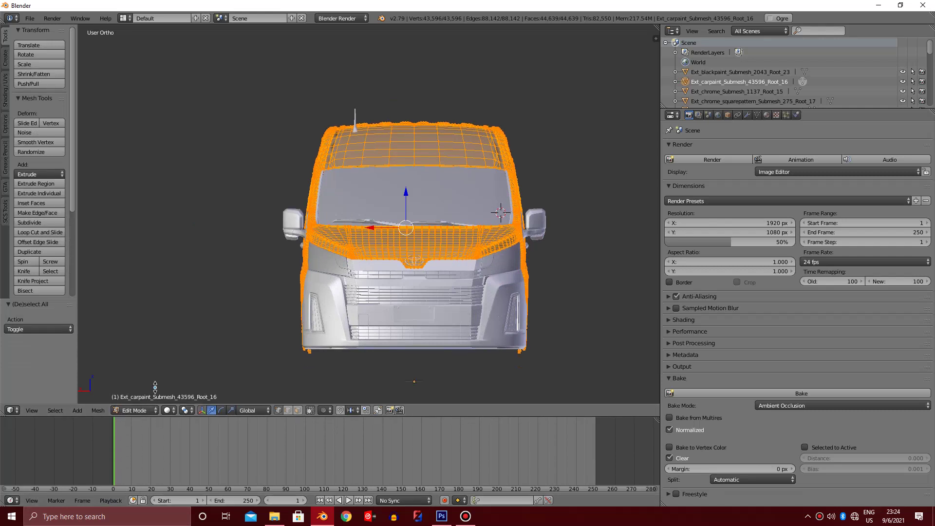
click(12, 500)
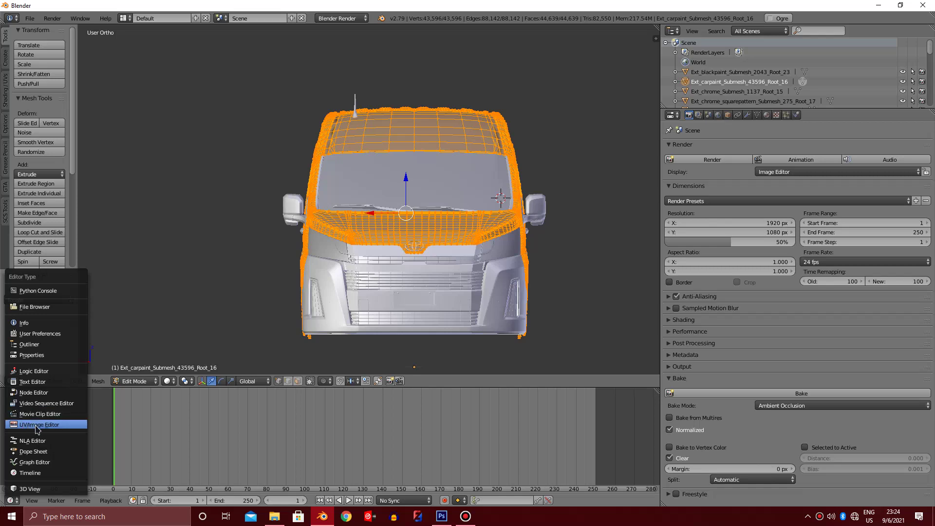
- Turn the bottom area into the UV/Image Editor and select all the UVs
click(38, 425)
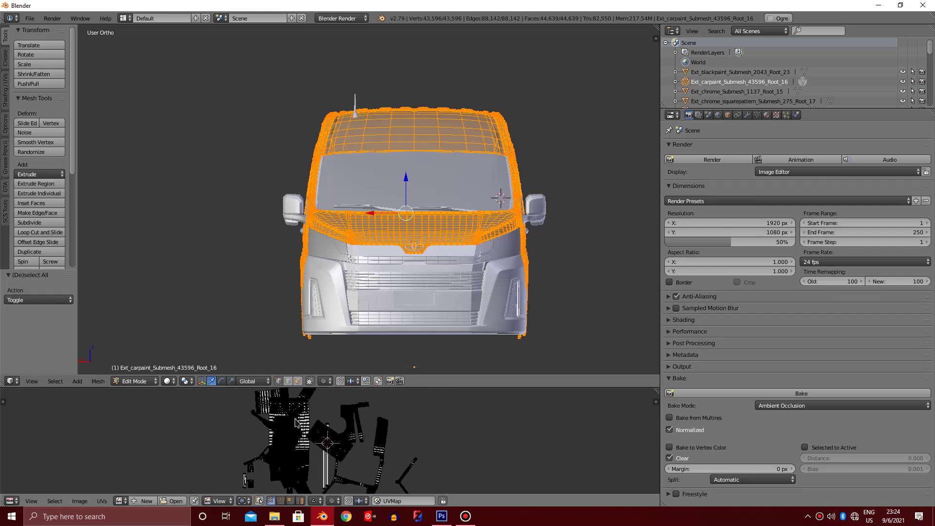
scroll(296, 423, up, 2)
key(a)
scroll(323, 435, up, 1)
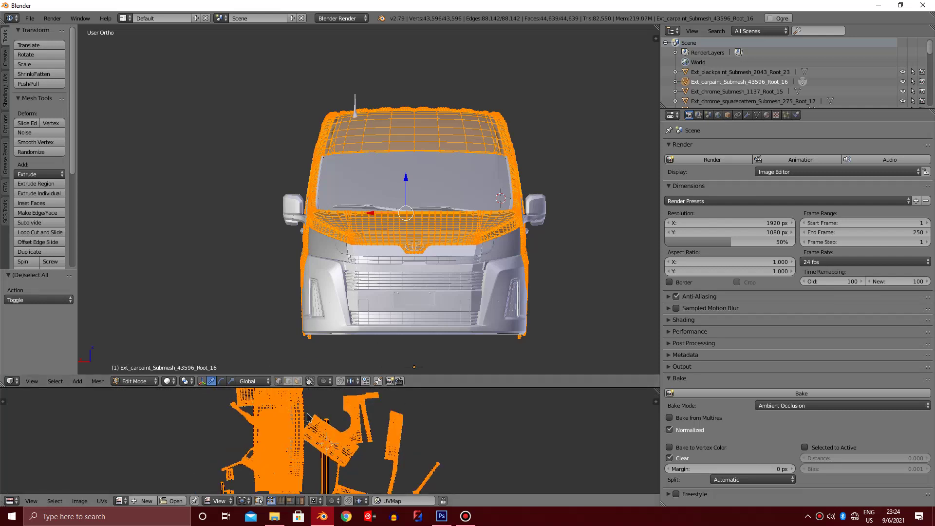
scroll(306, 417, up, 2)
scroll(351, 450, up, 4)
scroll(350, 450, down, 3)
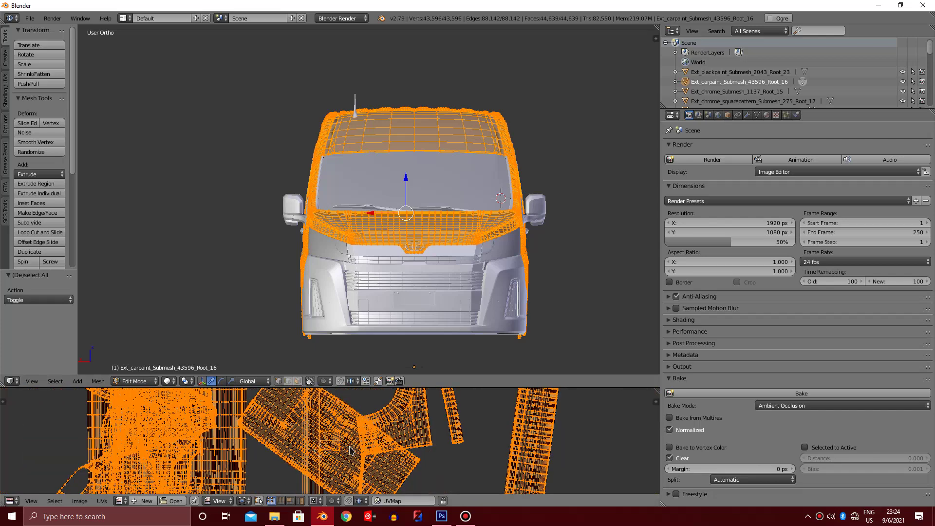
- Unwrap the whole carpaint mesh with the Angle Based Unwrap
key(u)
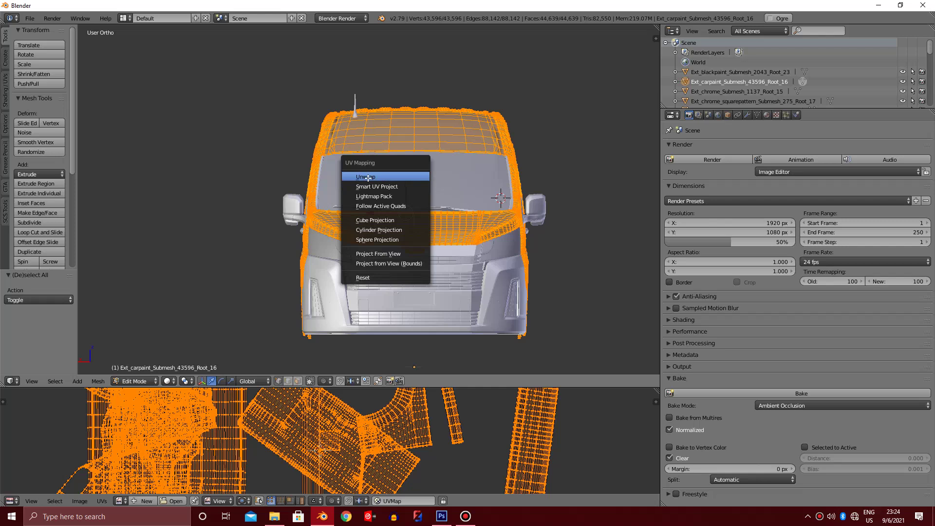
click(367, 177)
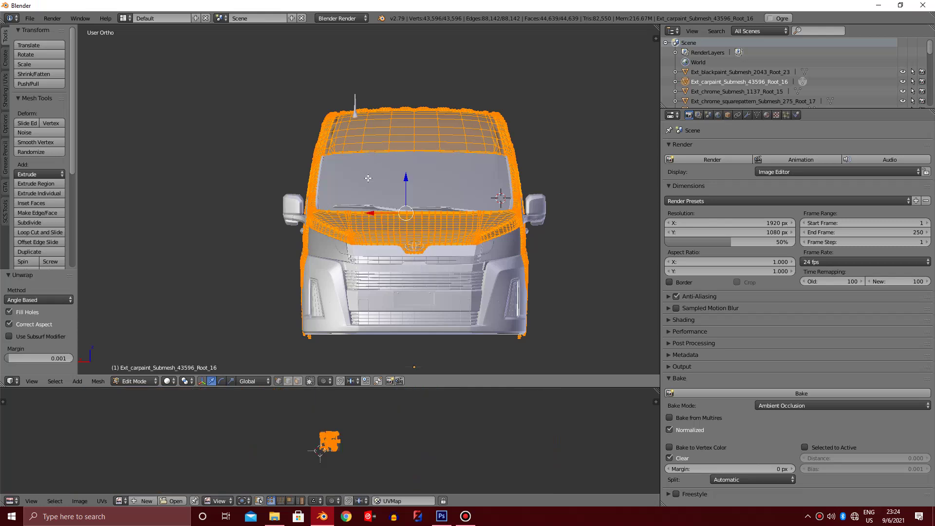
scroll(382, 443, up, 2)
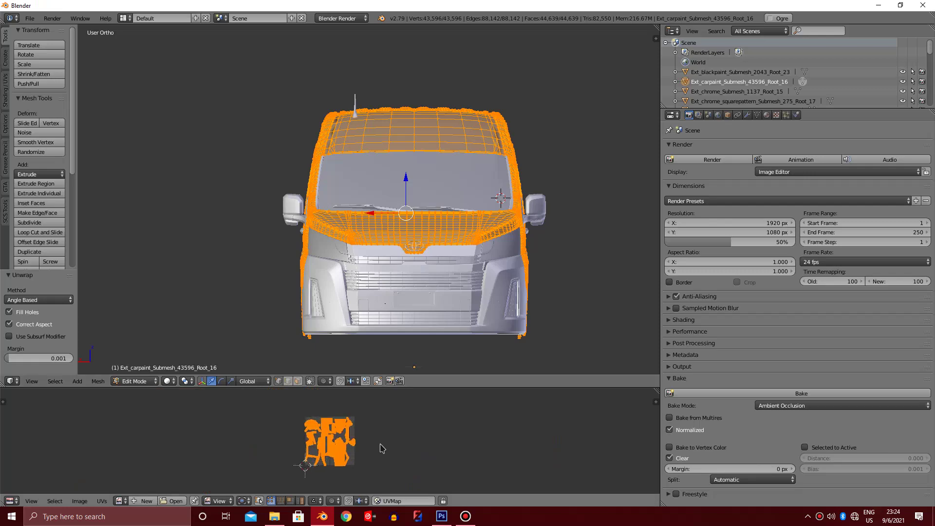
scroll(382, 443, up, 2)
- Maximize the UV editor and move all carpaint UV islands slightly upward along Y
key(ctrl+Up)
scroll(390, 390, up, 4)
scroll(428, 292, up, 7)
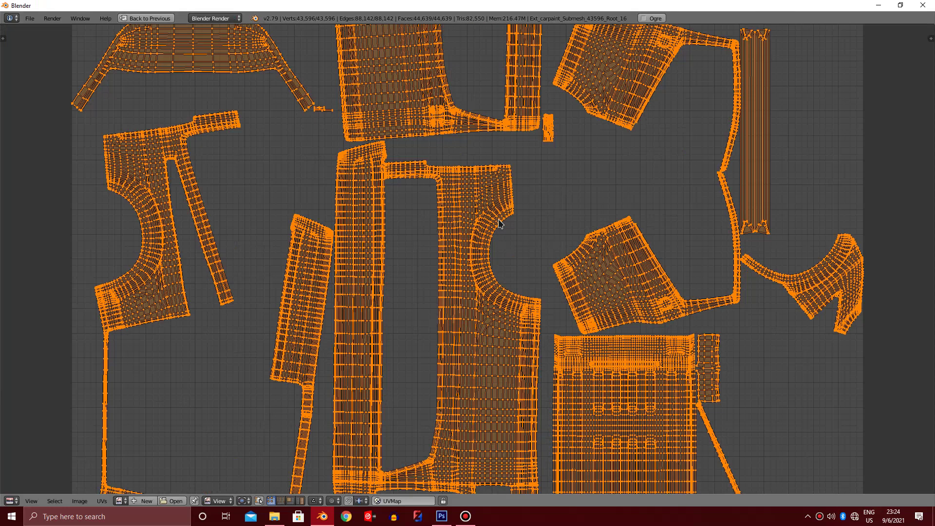
scroll(453, 229, down, 4)
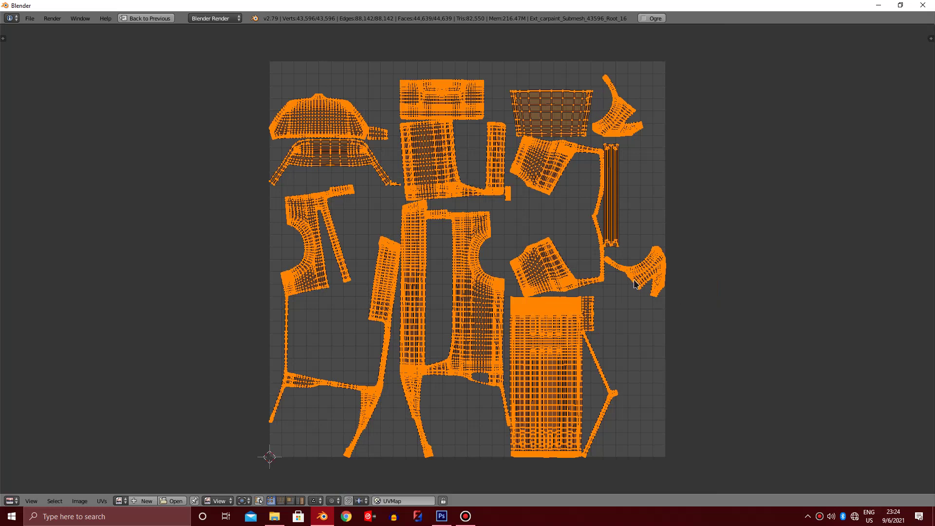
click(508, 276)
key(g)
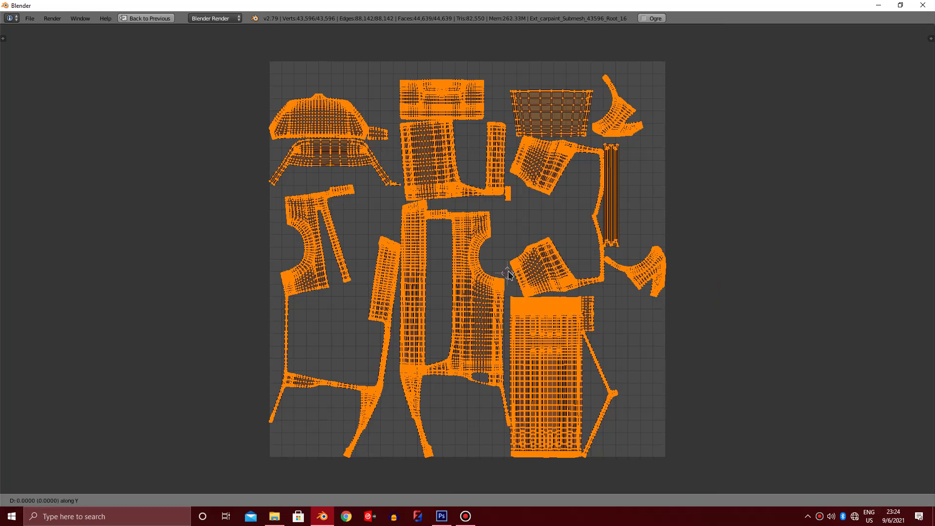
key(y)
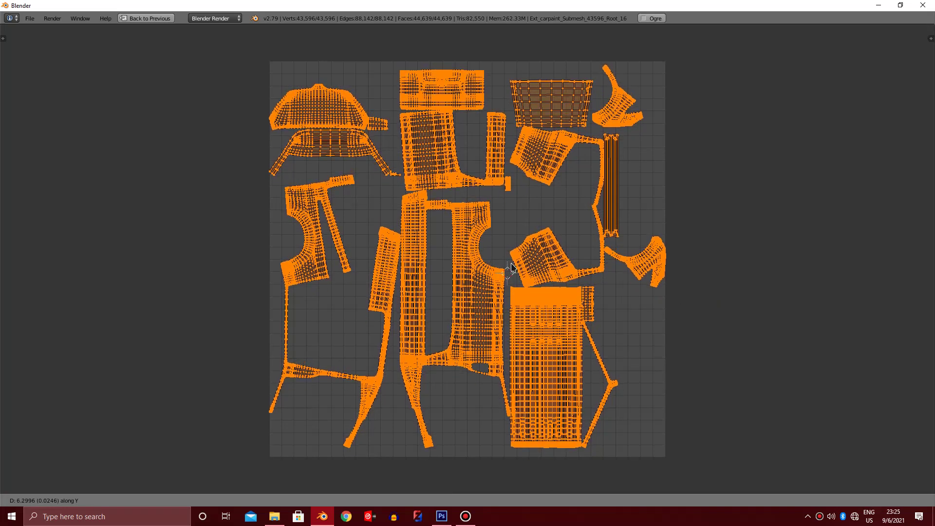
click(512, 267)
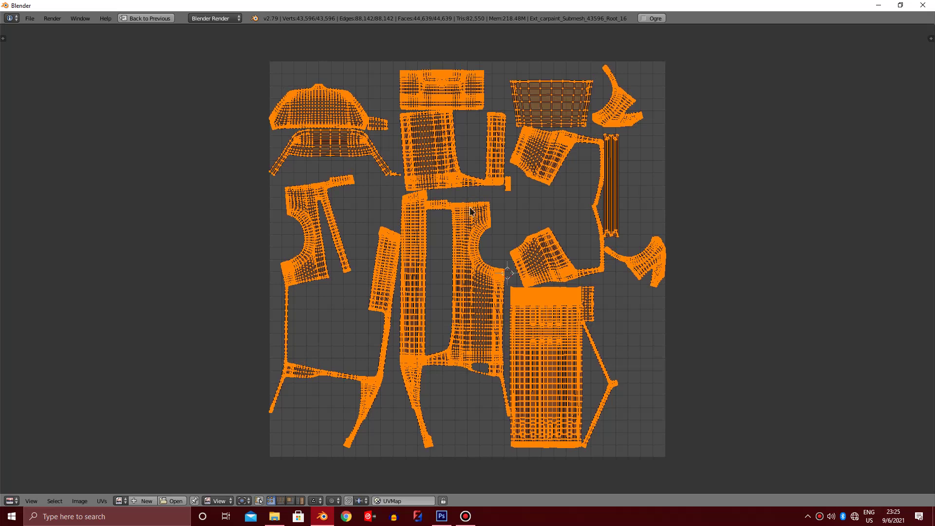
- Deselect the UV islands and restore the normal editing layout
scroll(714, 184, down, 1)
key(a)
scroll(614, 222, up, 2)
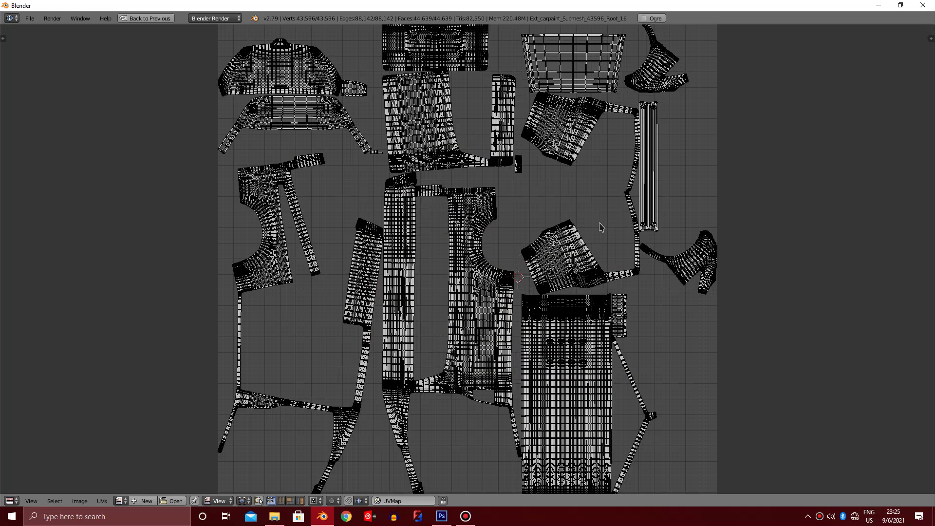
scroll(487, 246, down, 2)
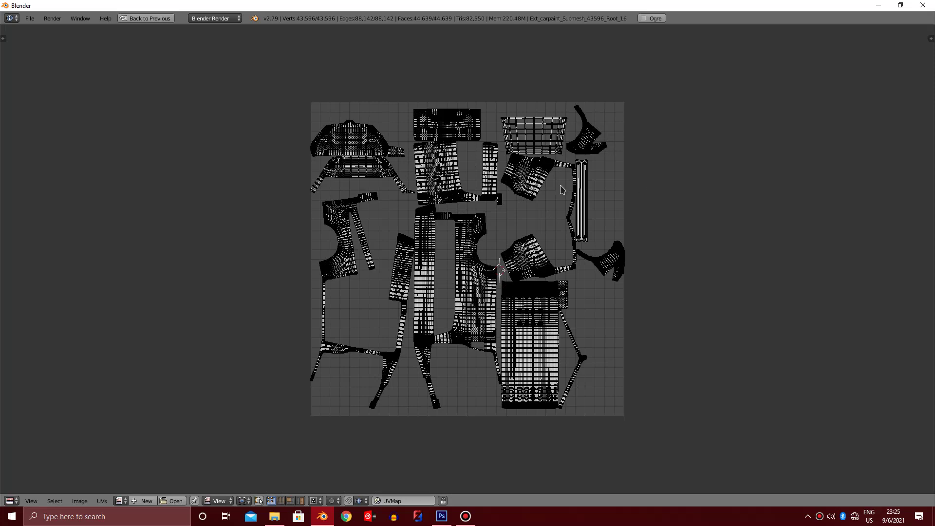
scroll(595, 190, up, 4)
scroll(594, 189, down, 2)
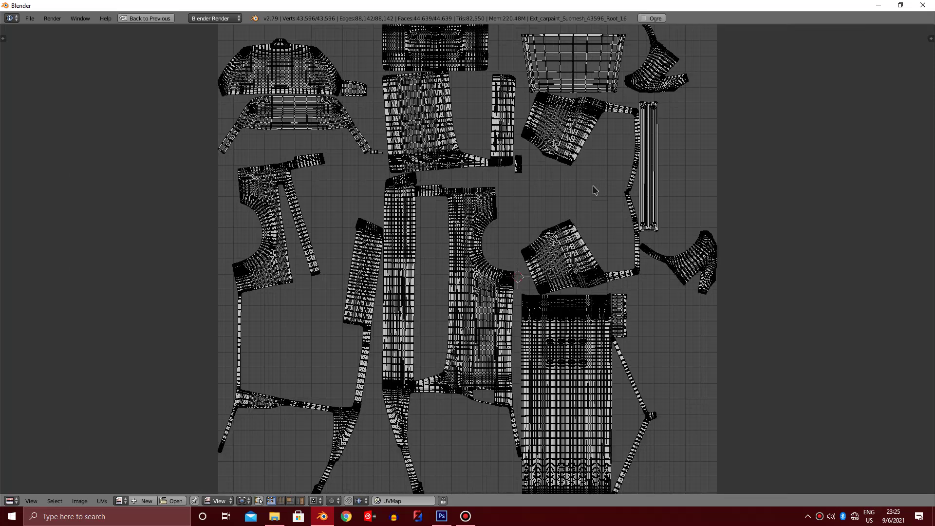
scroll(584, 190, down, 2)
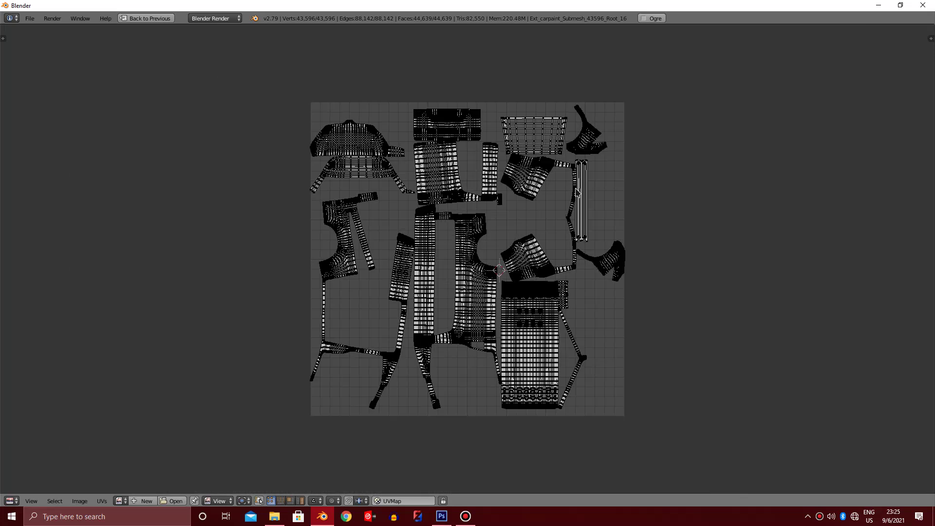
key(ctrl+Up)
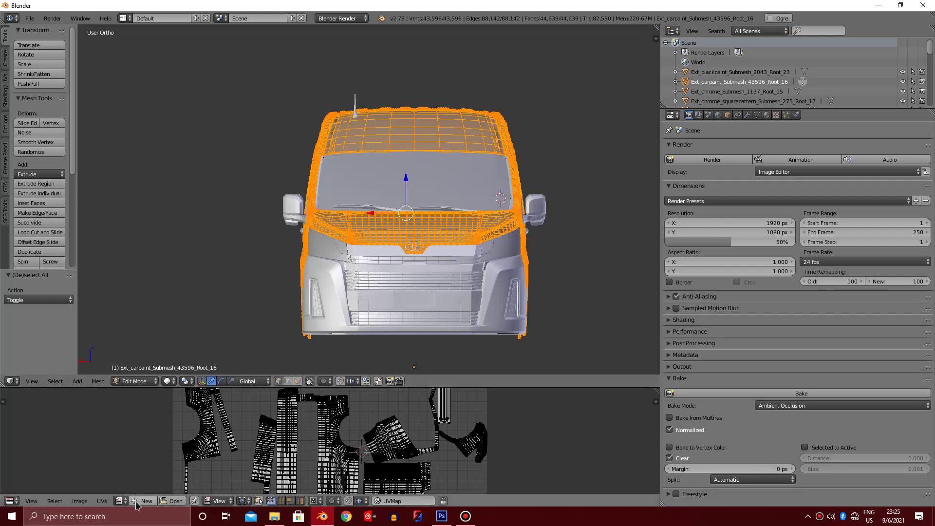
- Set up a new 3000 × 3000 px image named 'template'
click(140, 502)
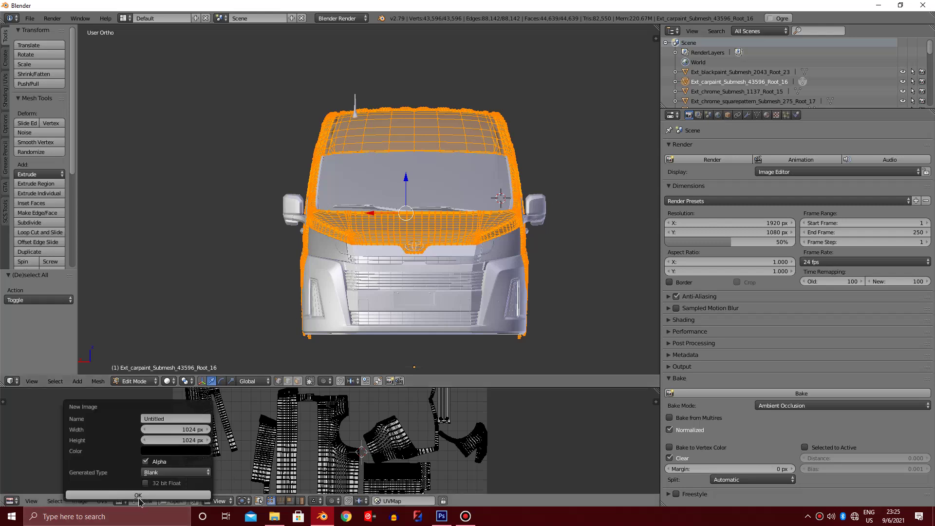
click(152, 429)
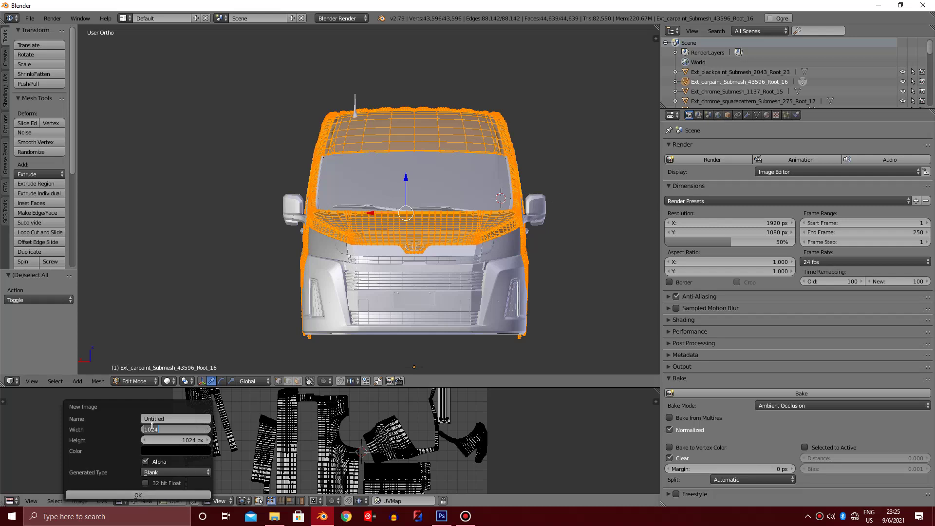
text(3000)
click(150, 441)
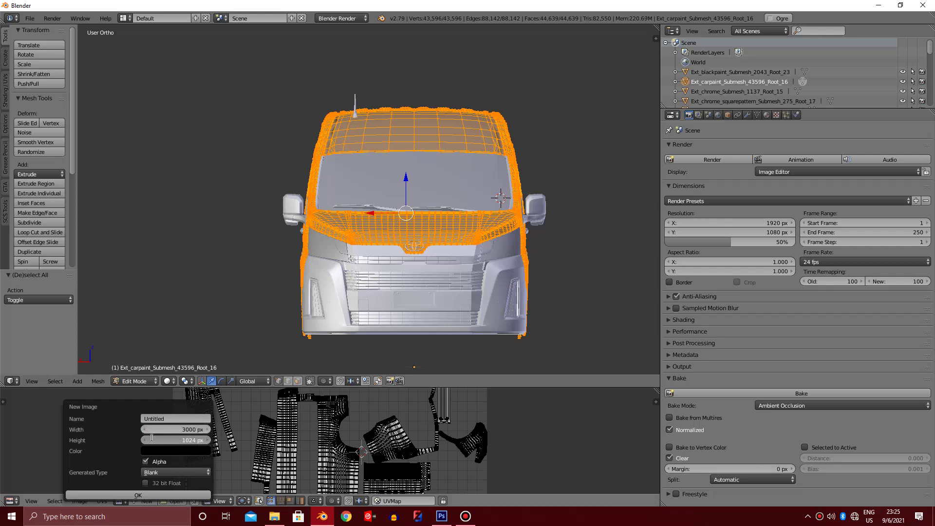
text(3000)
key(Return)
click(168, 417)
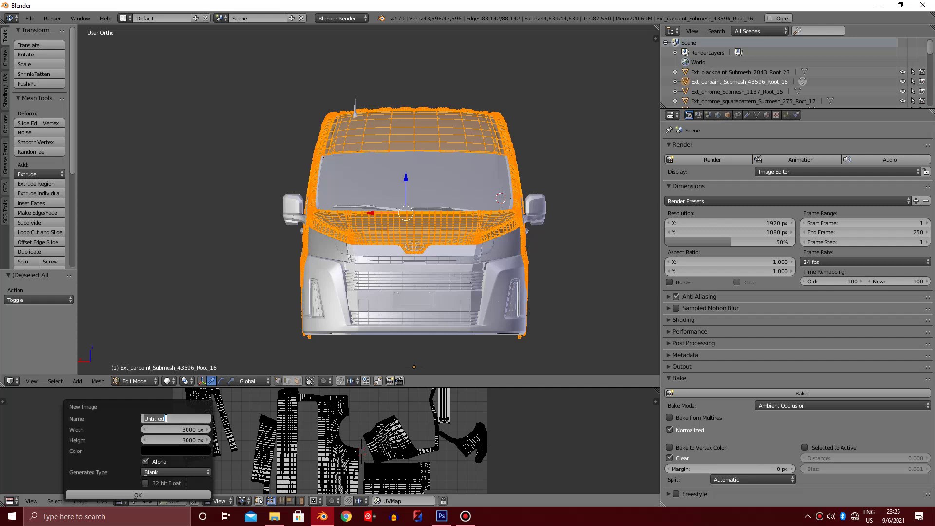
text(templat)
text(e)
key(Return)
- Create the template image and start the Ambient Occlusion bake into it
click(136, 495)
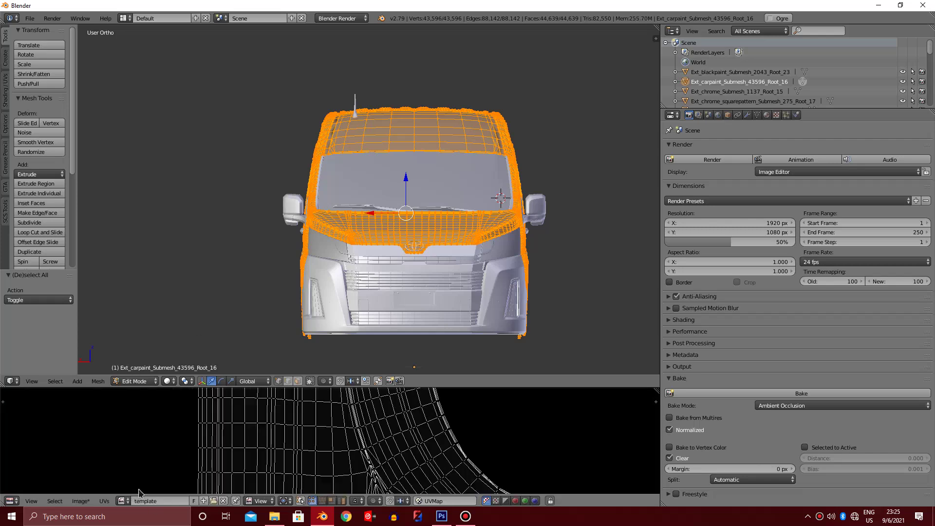
scroll(353, 424, down, 4)
scroll(352, 416, down, 5)
scroll(352, 415, up, 9)
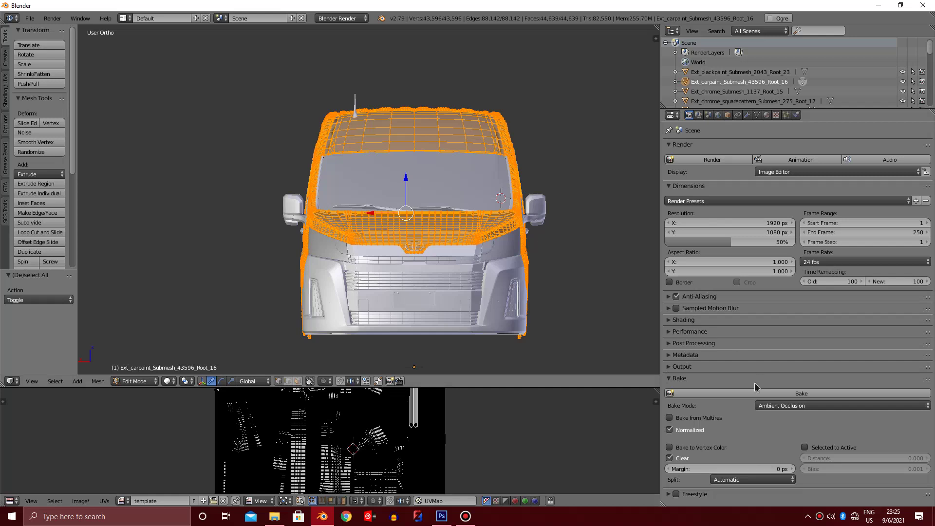
click(799, 395)
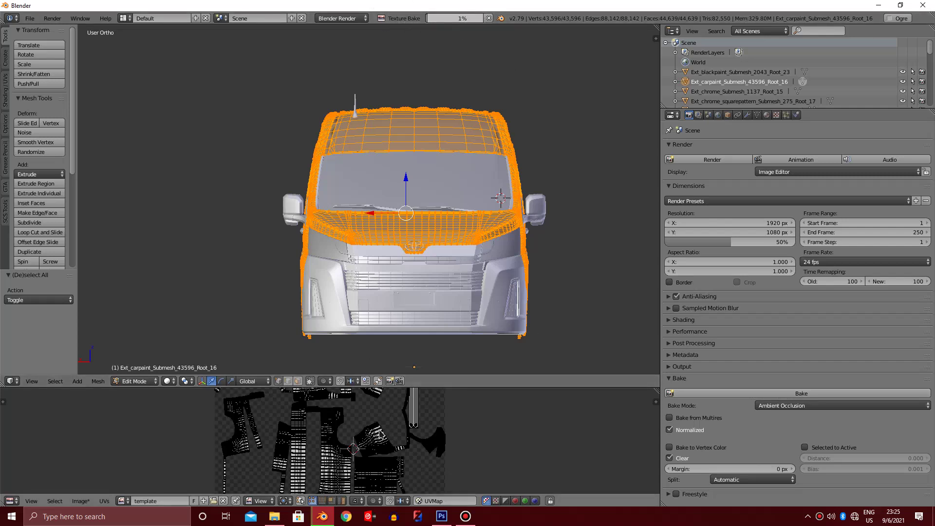
key(shift+space)
scroll(687, 194, up, 5)
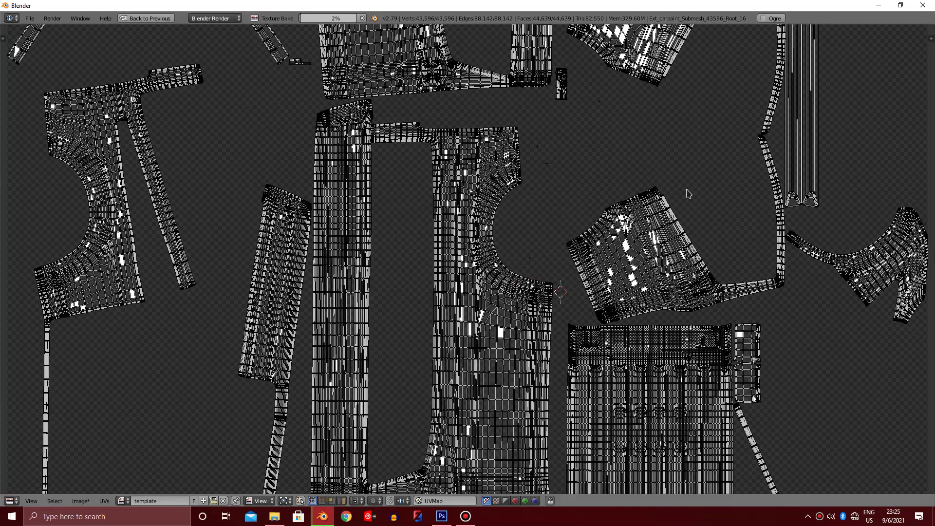
scroll(595, 219, up, 5)
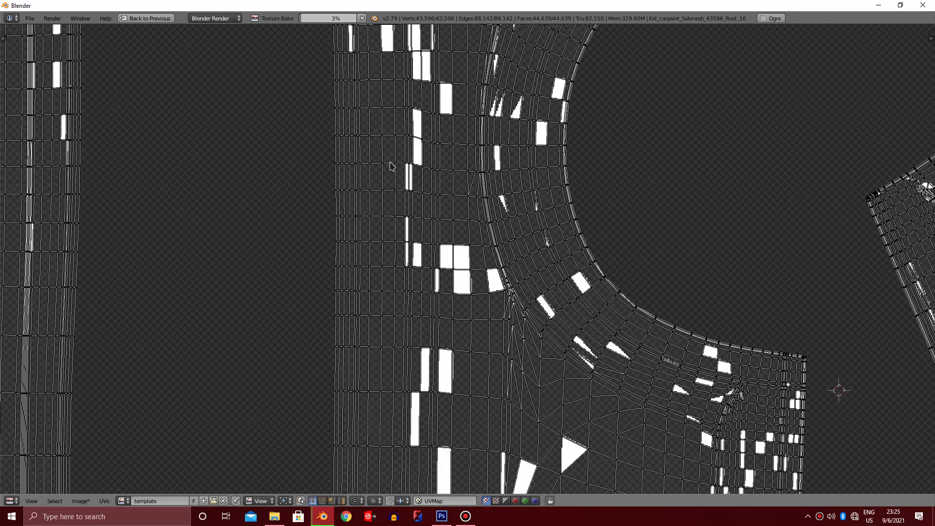
scroll(597, 290, down, 3)
scroll(535, 244, down, 2)
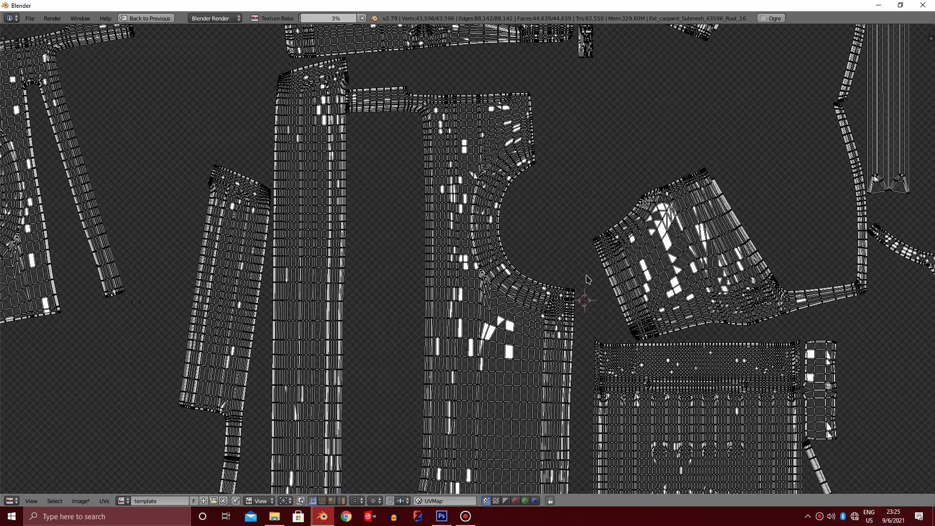
scroll(464, 196, down, 1)
scroll(463, 196, down, 1)
scroll(448, 197, down, 1)
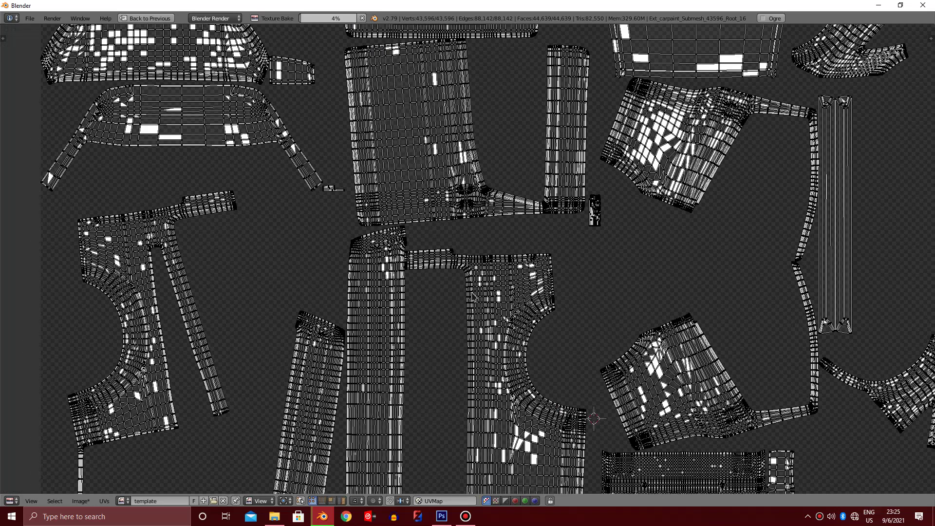
scroll(424, 198, down, 2)
middle_drag(417, 198, 413, 232)
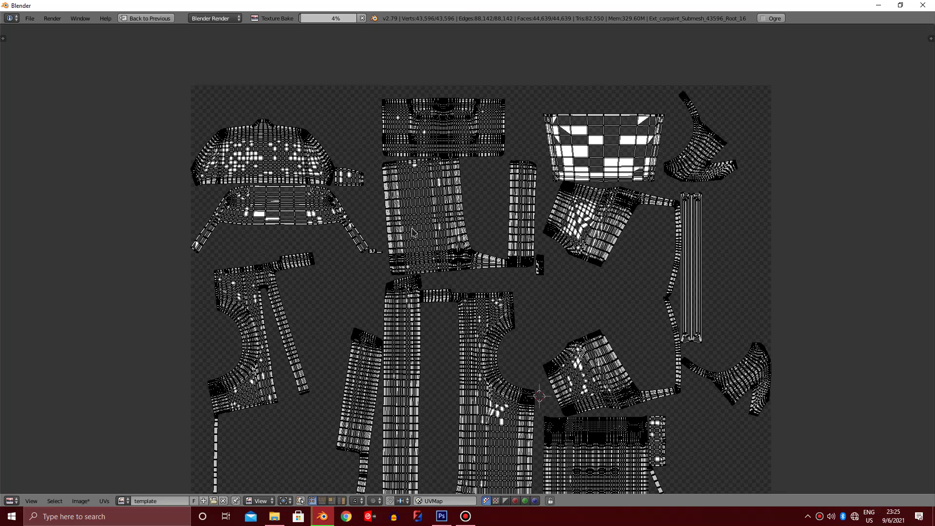
key(shift+space)
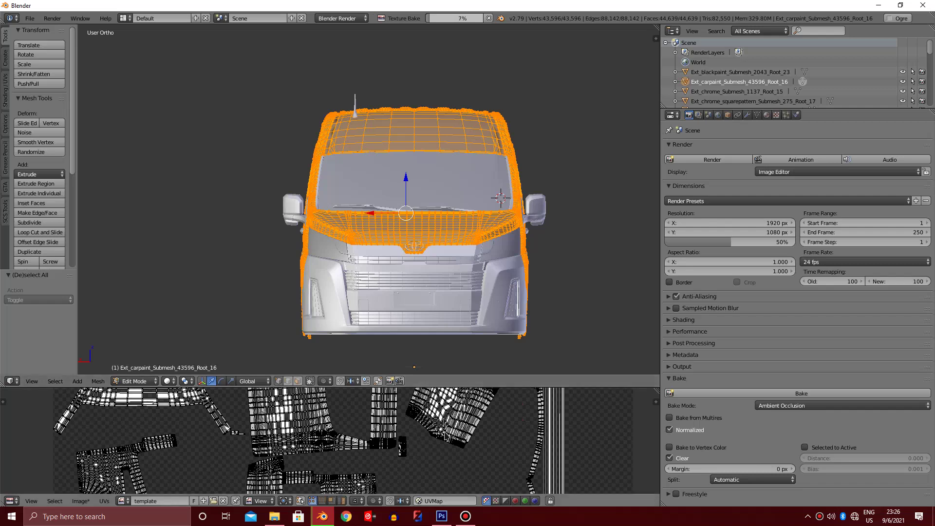
- Zoom to a side view of the van and maximize the UV/Image Editor
scroll(354, 405, up, 2)
scroll(355, 405, down, 1)
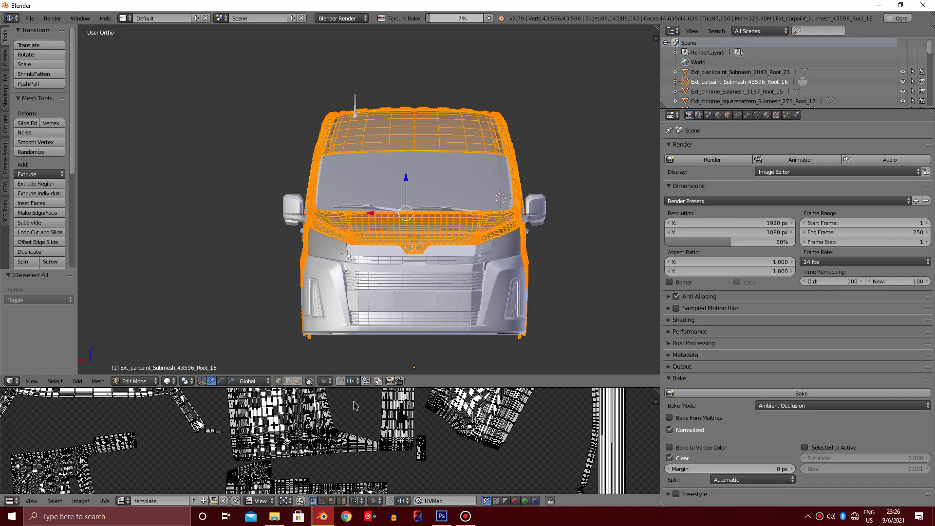
scroll(354, 406, down, 1)
scroll(360, 219, up, 2)
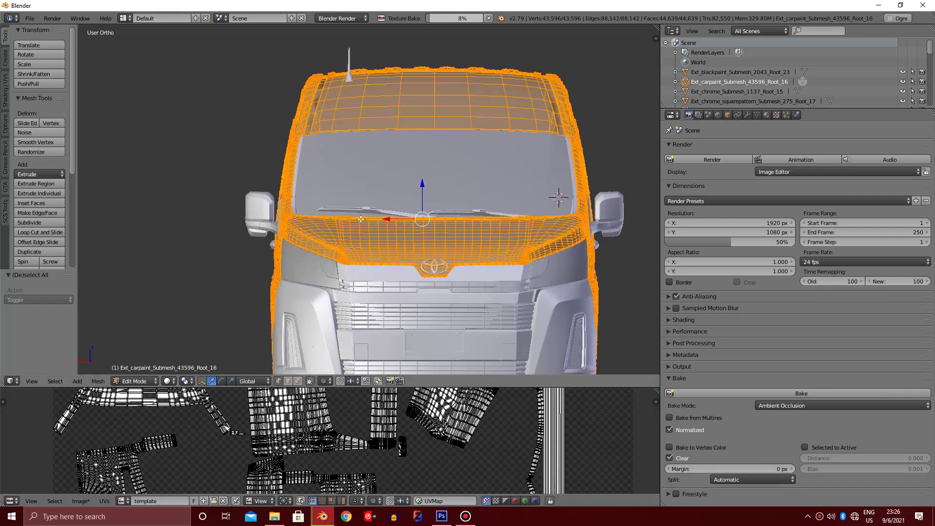
scroll(360, 219, down, 1)
shift+scroll(360, 219, down, 1)
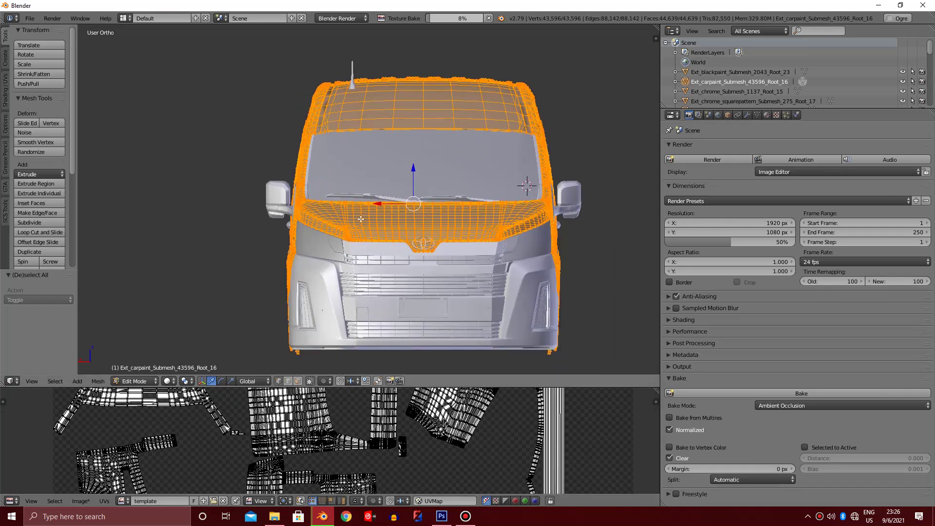
shift+scroll(360, 219, down, 1)
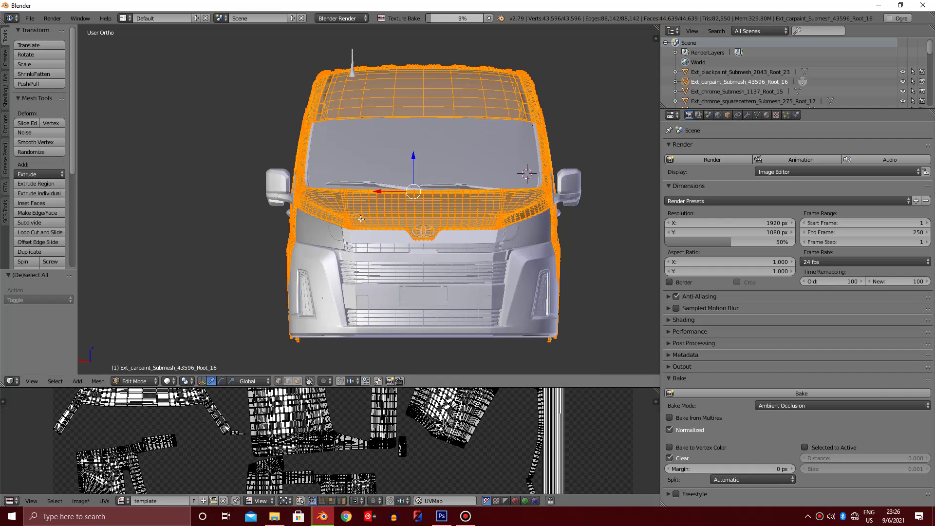
scroll(472, 205, down, 2)
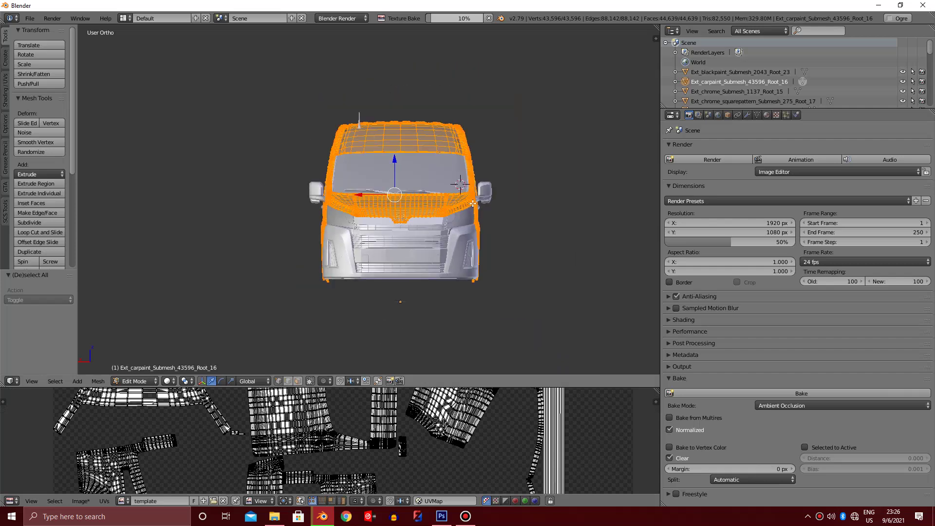
key(KP_4)
key(KP_4)
key(KP_4)
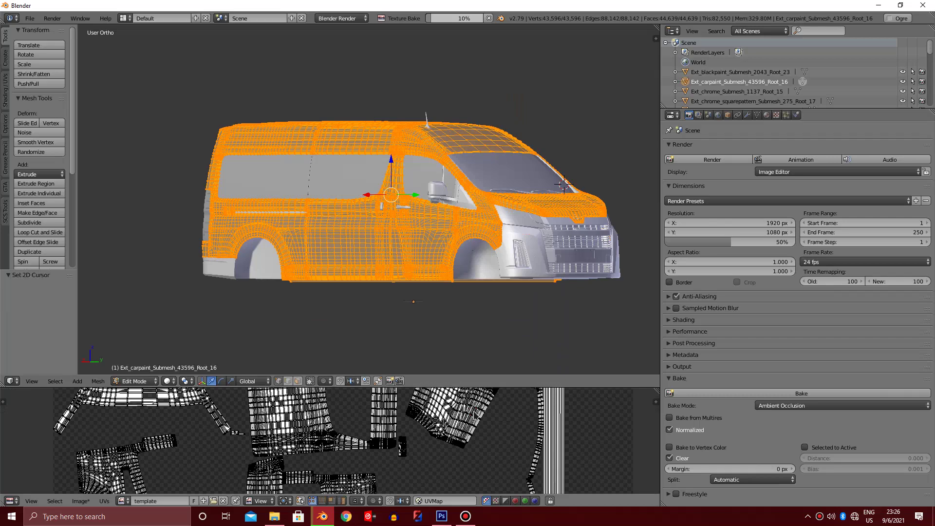
key(ctrl+Up)
- Pan and zoom the UV/Image Editor to centre the UV layout during the bake
scroll(495, 236, down, 3)
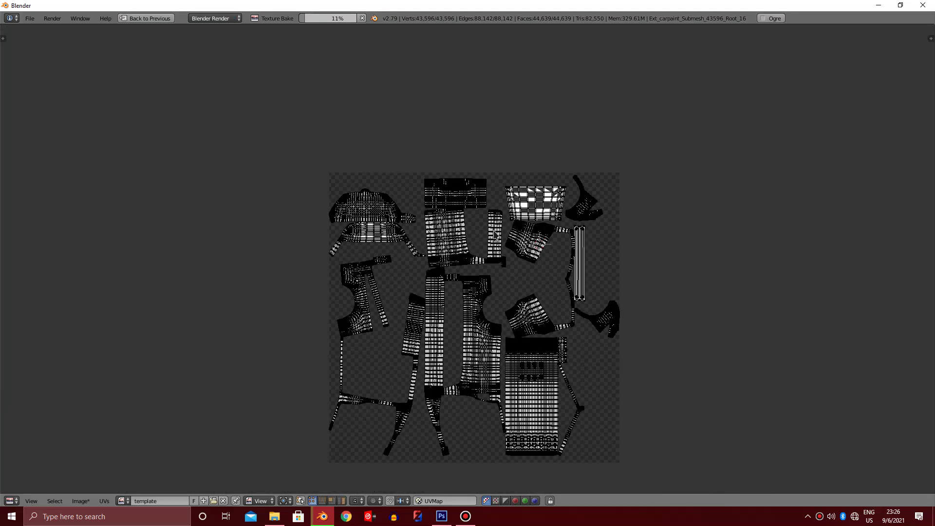
middle_drag(497, 255, 366, 209)
scroll(366, 209, up, 2)
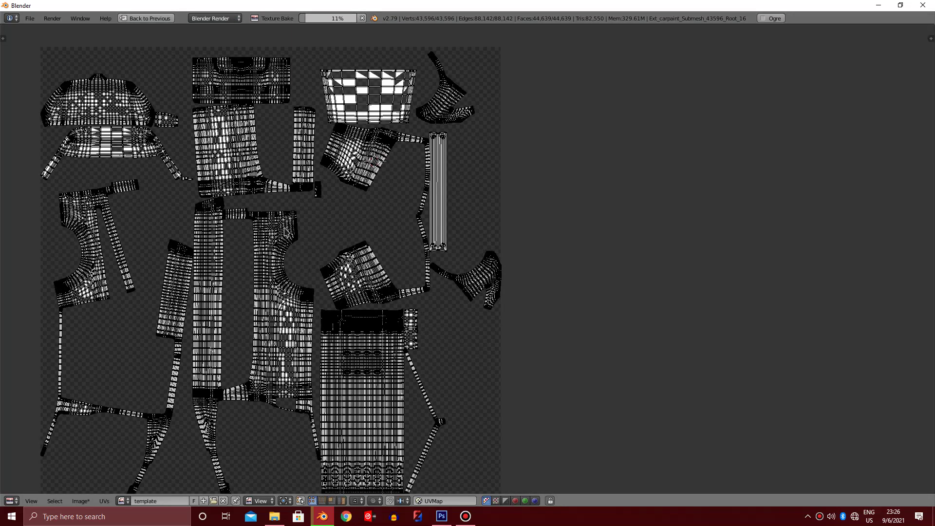
middle_drag(284, 267, 542, 279)
scroll(487, 268, up, 3)
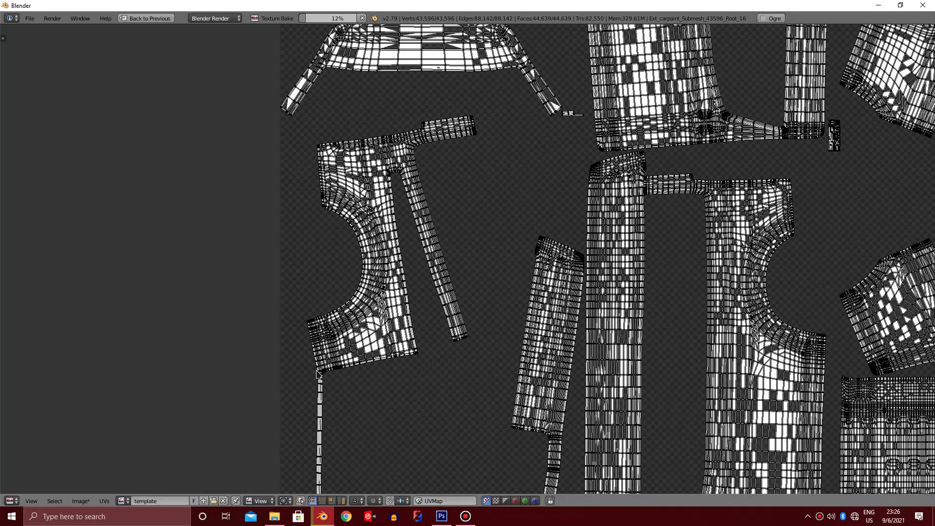
scroll(507, 219, down, 3)
middle_drag(480, 251, 331, 251)
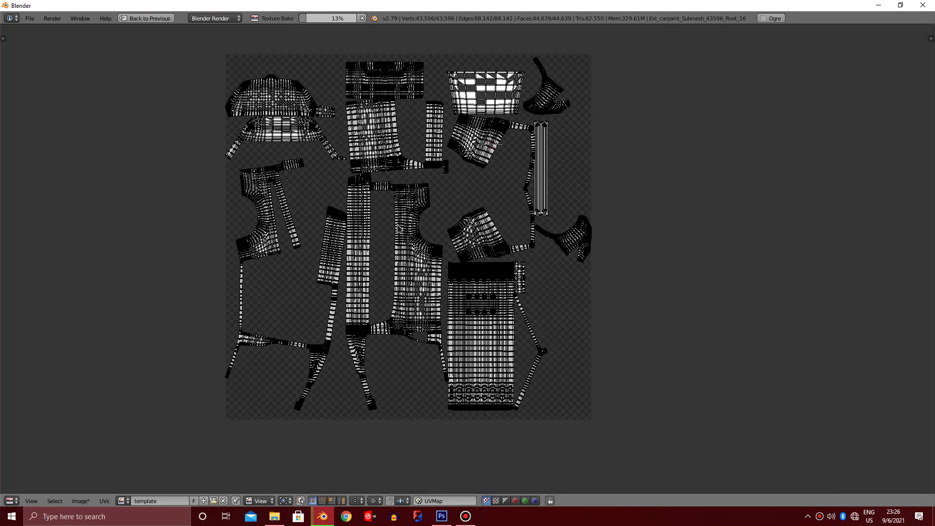
scroll(403, 215, up, 1)
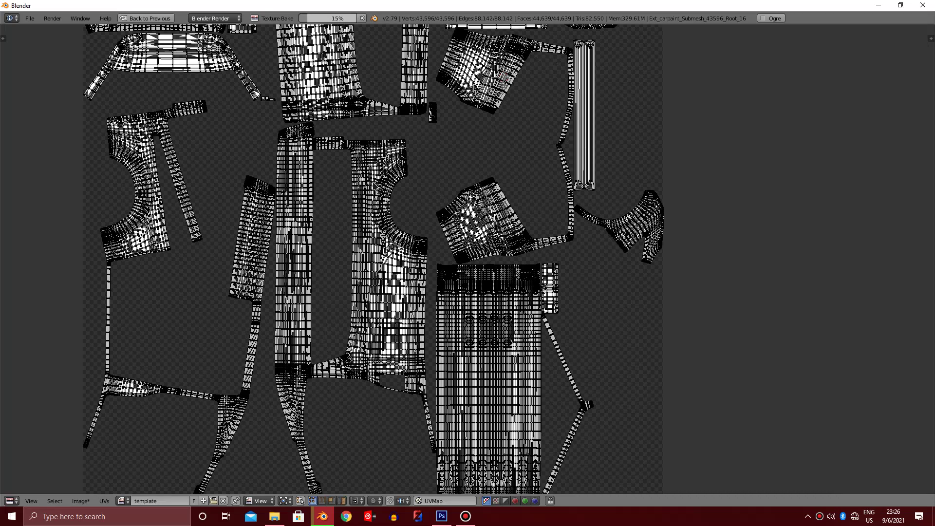
scroll(387, 163, down, 1)
scroll(387, 163, down, 2)
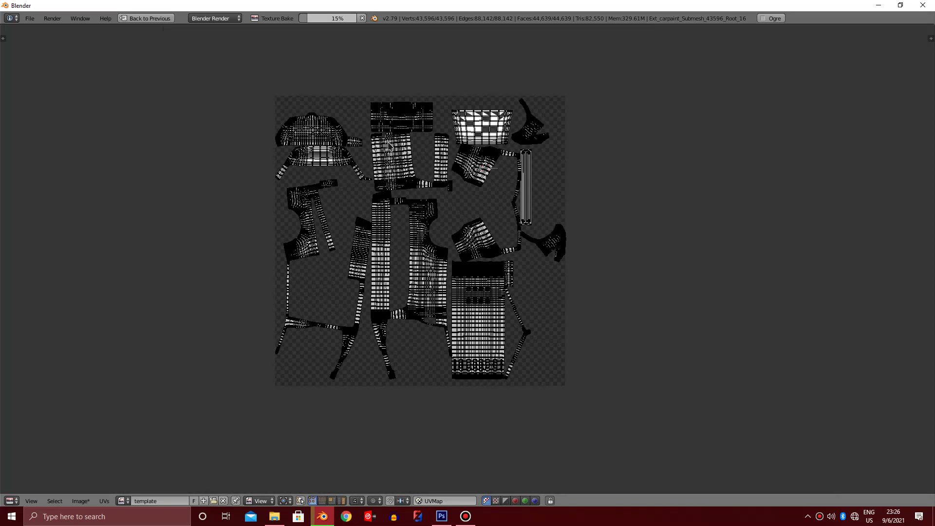
middle_drag(391, 146, 414, 224)
- Inspect the baked carpaint UV islands up close as the bake finishes
scroll(416, 224, up, 6)
scroll(390, 178, down, 2)
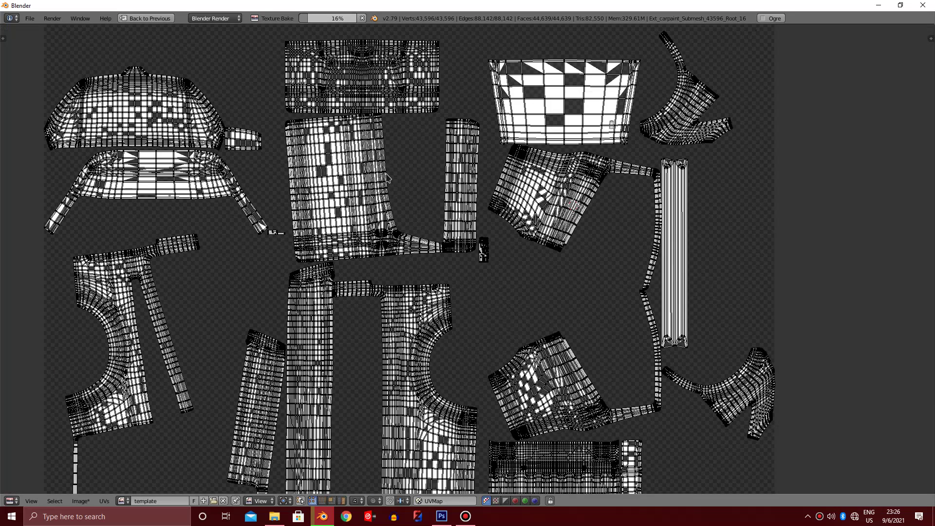
scroll(582, 151, down, 1)
middle_drag(582, 151, 674, 253)
scroll(674, 253, up, 4)
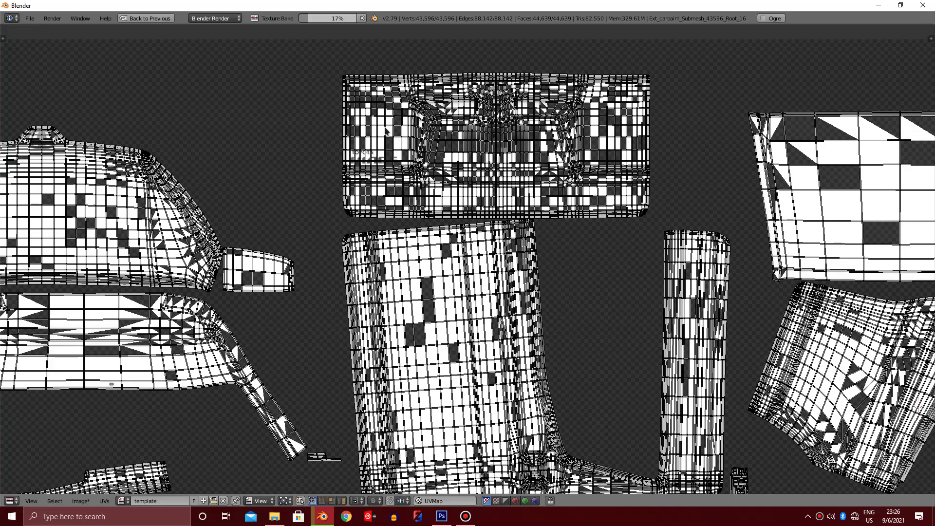
scroll(283, 155, down, 1)
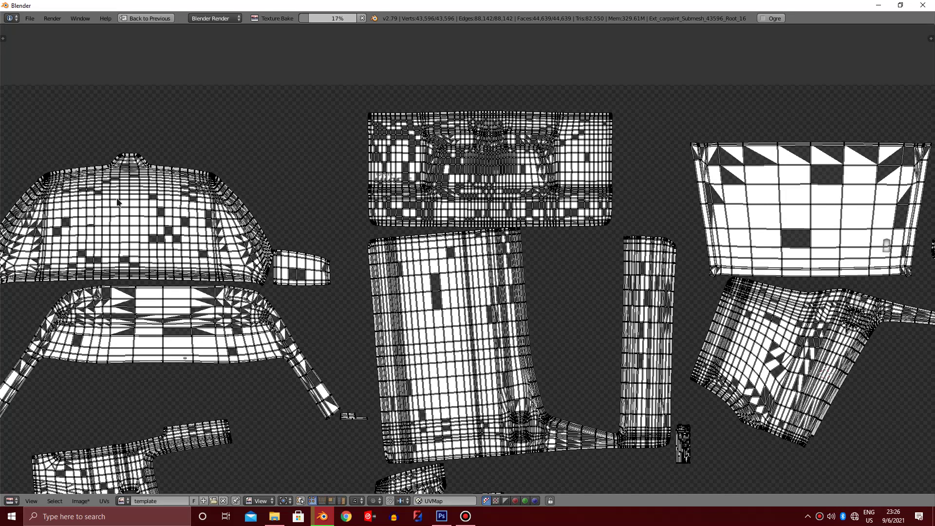
scroll(411, 279, down, 3)
scroll(348, 283, up, 1)
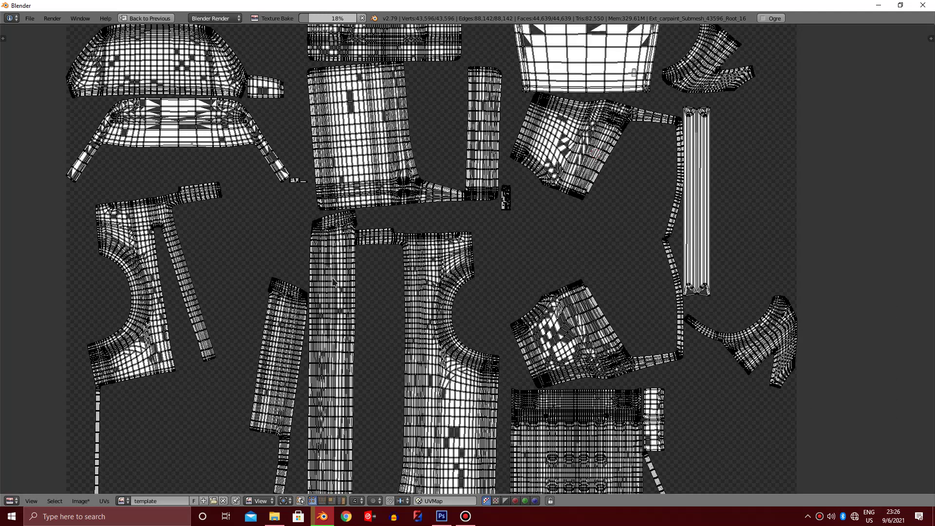
scroll(365, 281, down, 2)
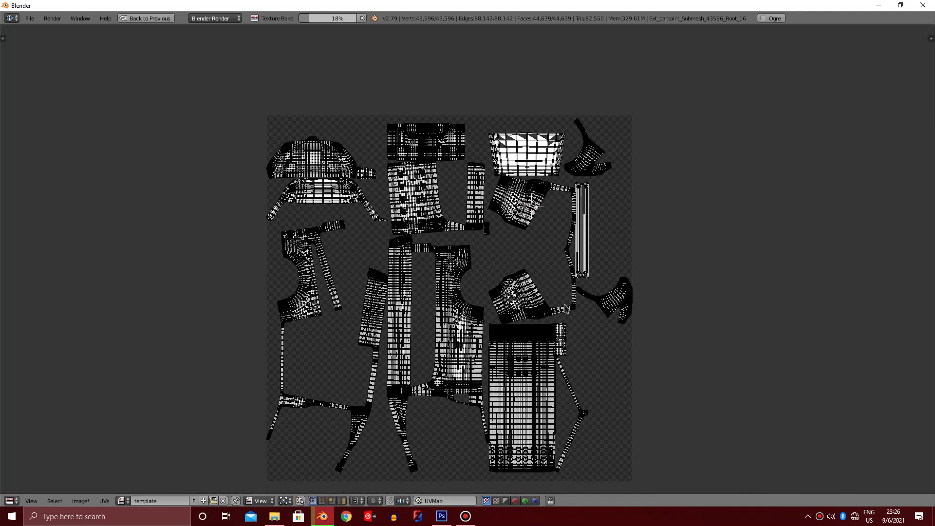
scroll(564, 308, down, 1)
scroll(438, 312, up, 2)
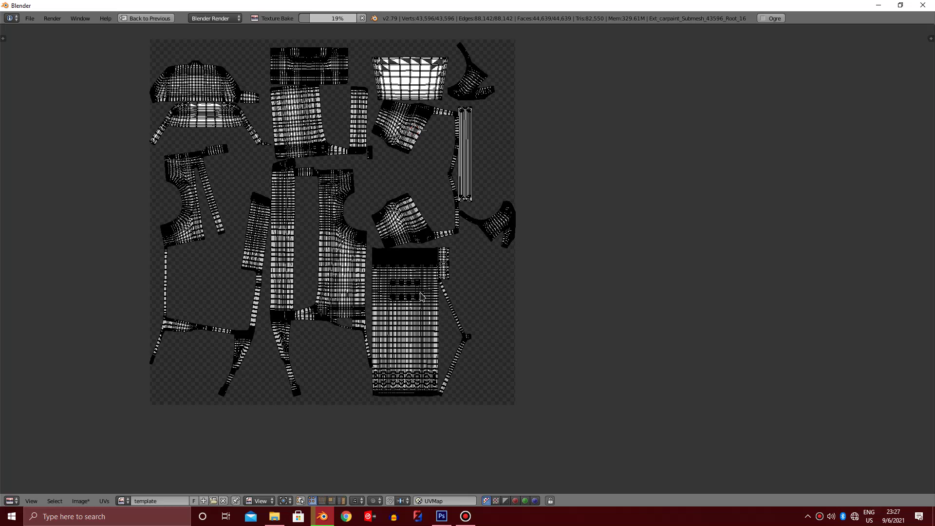
scroll(355, 257, down, 1)
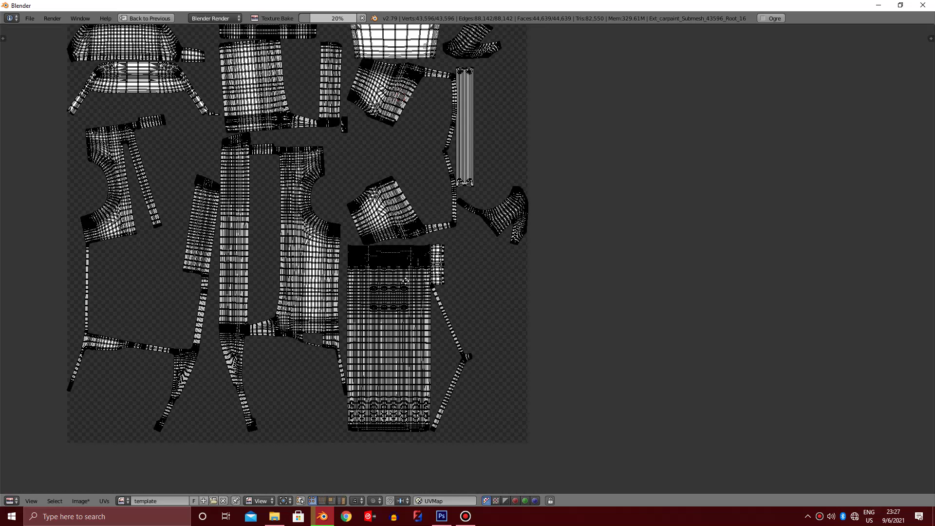
middle_drag(331, 175, 413, 289)
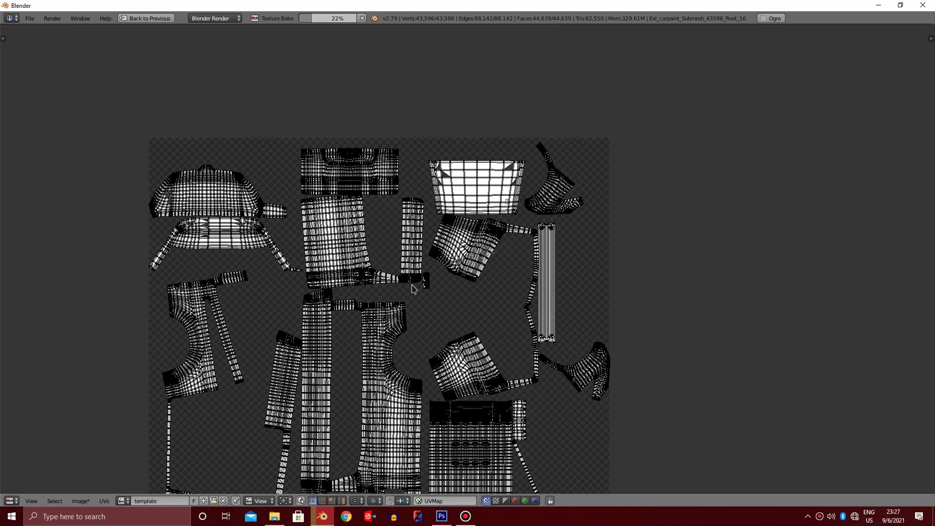
scroll(412, 288, up, 2)
scroll(413, 289, up, 1)
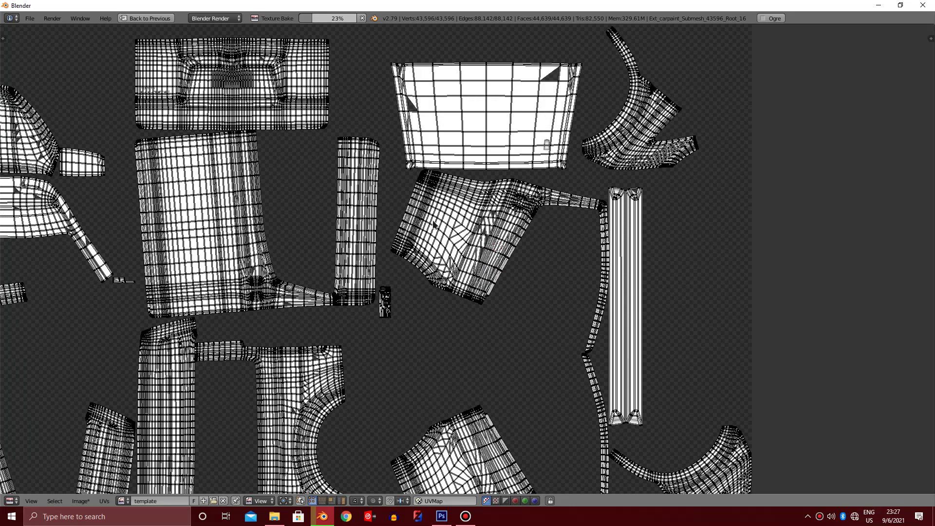
scroll(399, 346, down, 2)
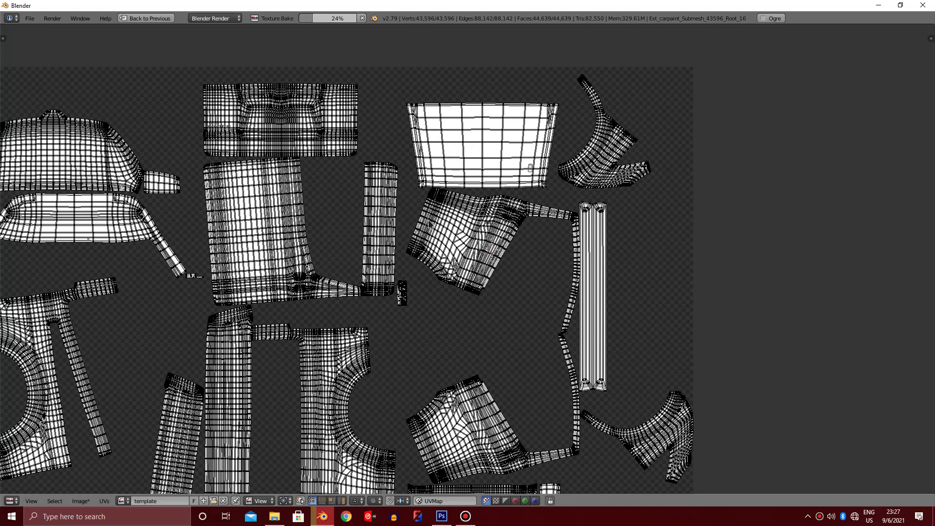
scroll(399, 346, down, 3)
scroll(399, 345, down, 3)
scroll(399, 346, up, 4)
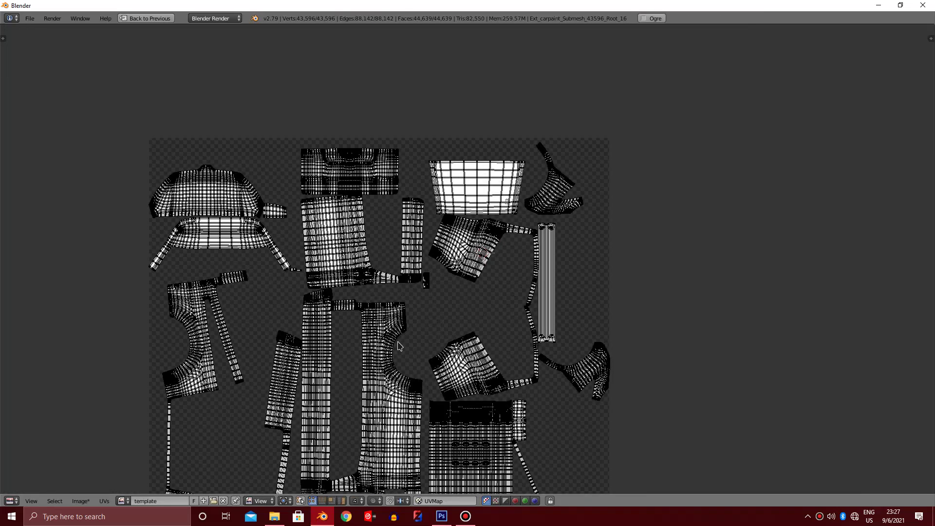
- Zoom in on the upper-left baked UV islands to inspect them
middle_drag(400, 345, 618, 339)
scroll(456, 250, up, 6)
middle_drag(413, 49, 414, 235)
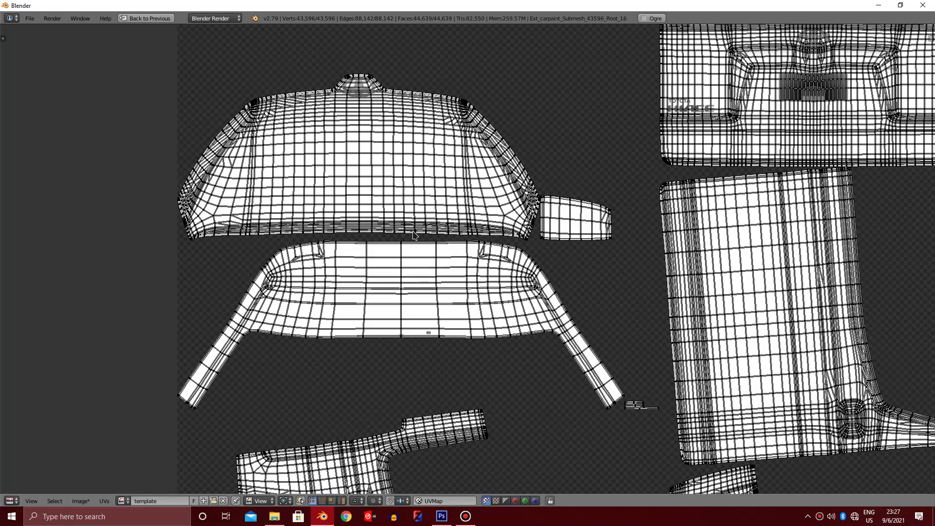
scroll(413, 235, down, 5)
scroll(413, 182, down, 3)
- Reframe the whole UV layout, check the assigned image, and open the Image menu to save it
middle_drag(413, 182, 287, 86)
scroll(287, 87, up, 2)
scroll(450, 233, up, 2)
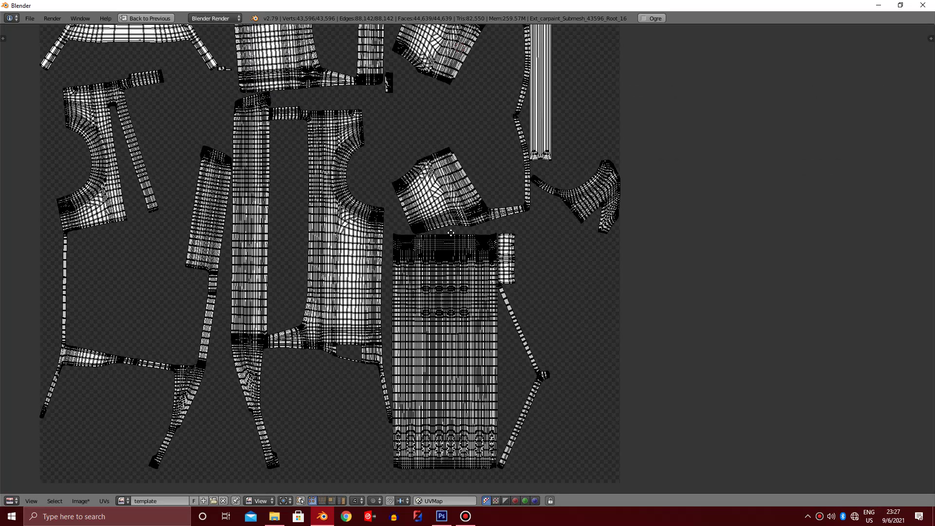
middle_drag(450, 233, 416, 199)
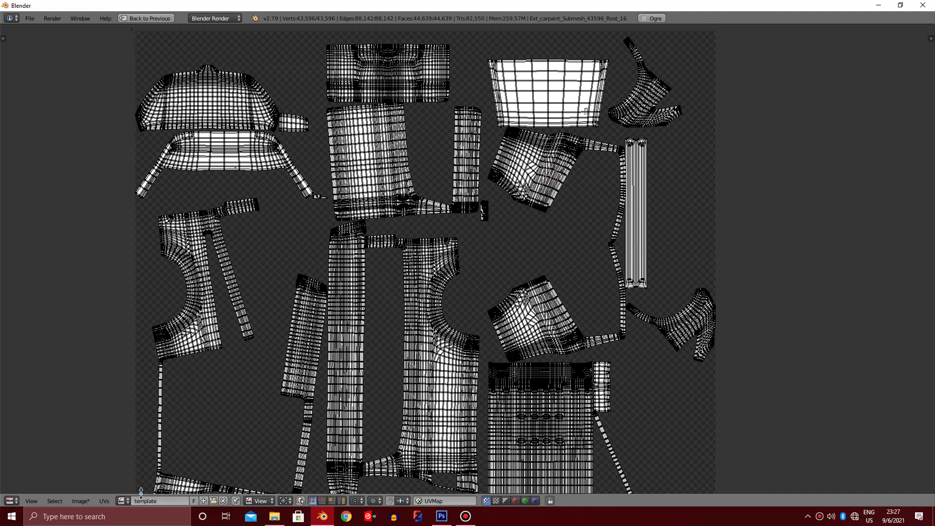
click(124, 502)
click(81, 502)
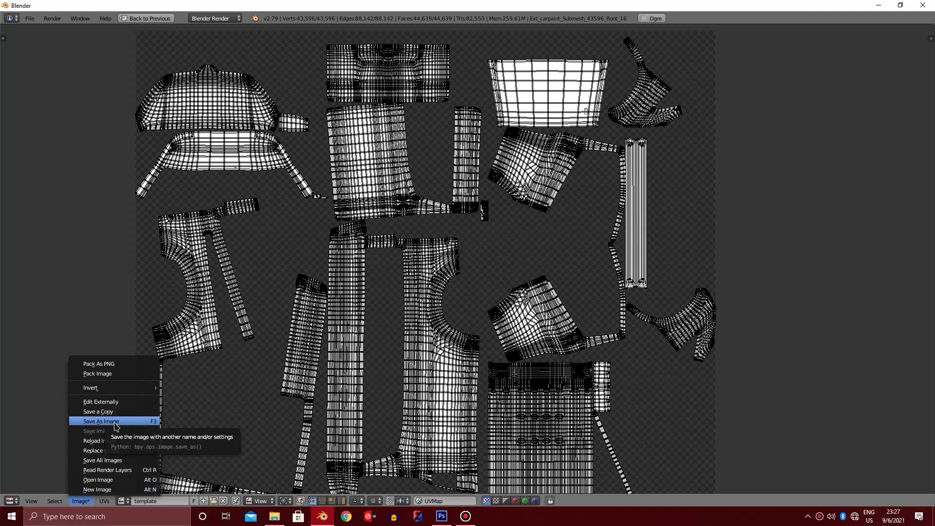
- Save the baked image as template.png in the recent Pictures 'New folder'
key(F3)
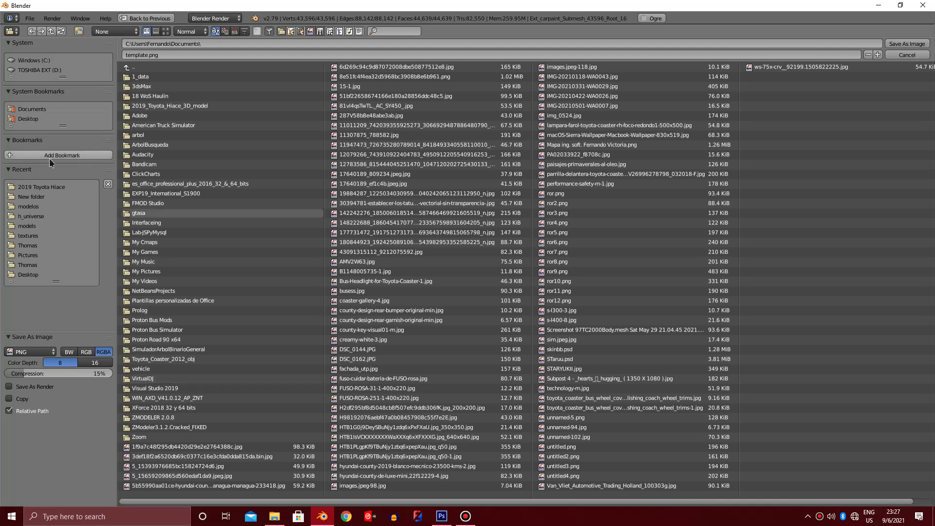
click(28, 196)
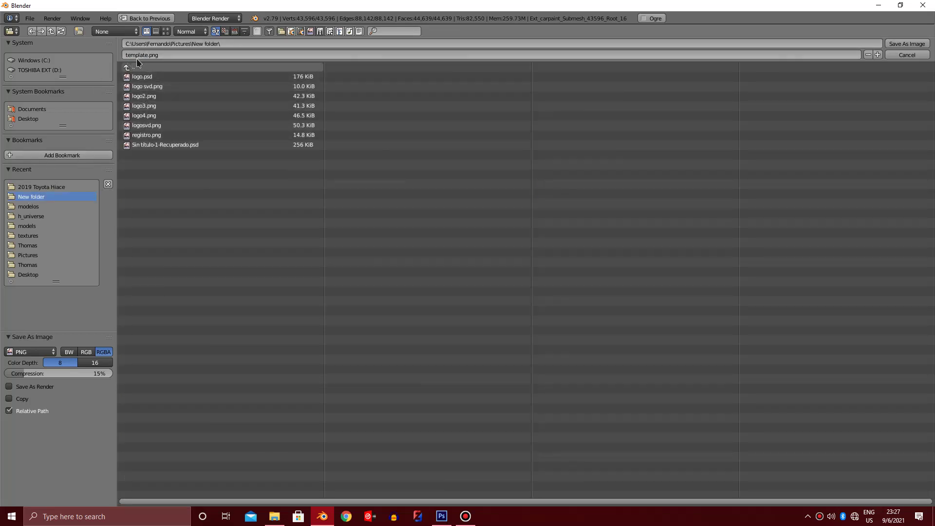
click(901, 44)
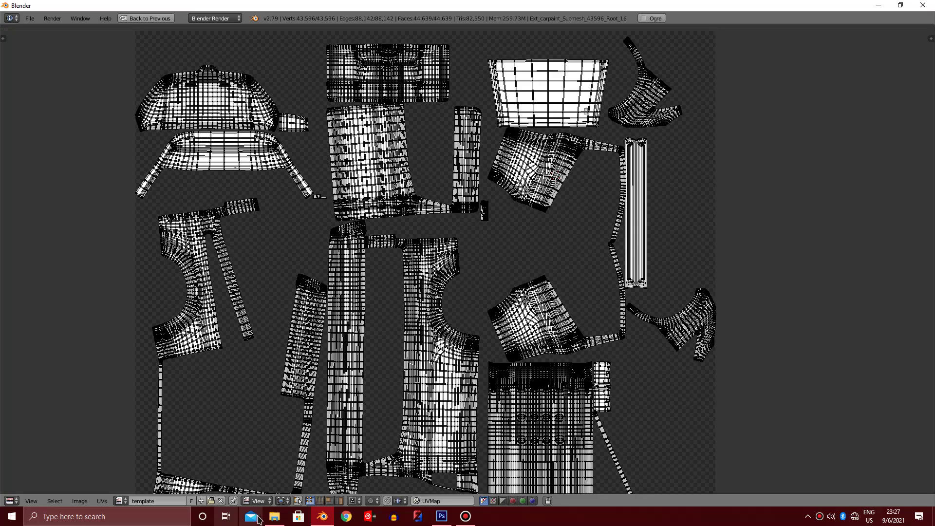
- Check template.png in File Explorer and the photo viewer, then return to Blender
click(274, 516)
right_click(480, 234)
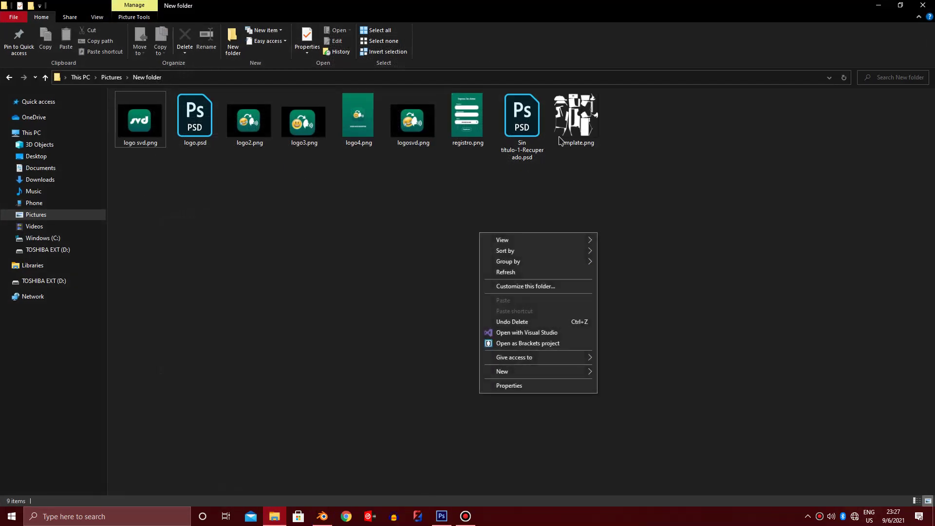
double_click(564, 132)
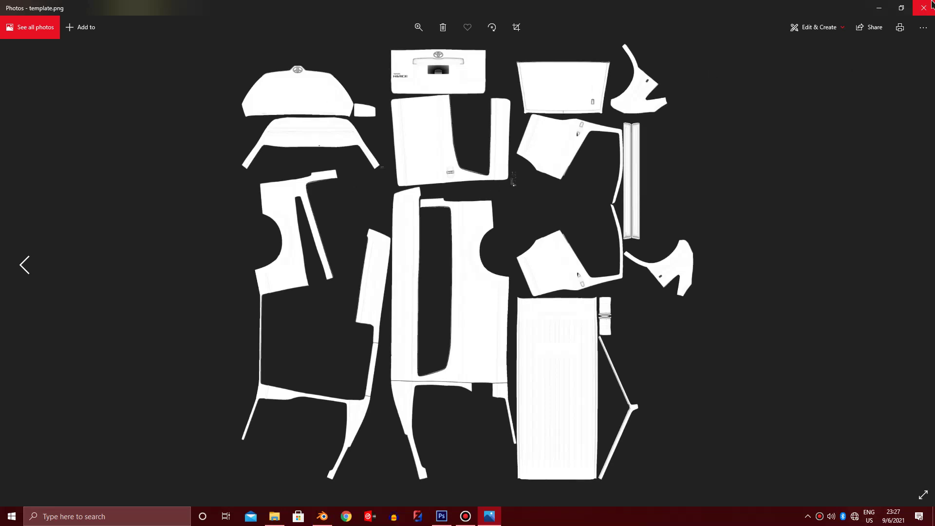
click(923, 8)
click(440, 514)
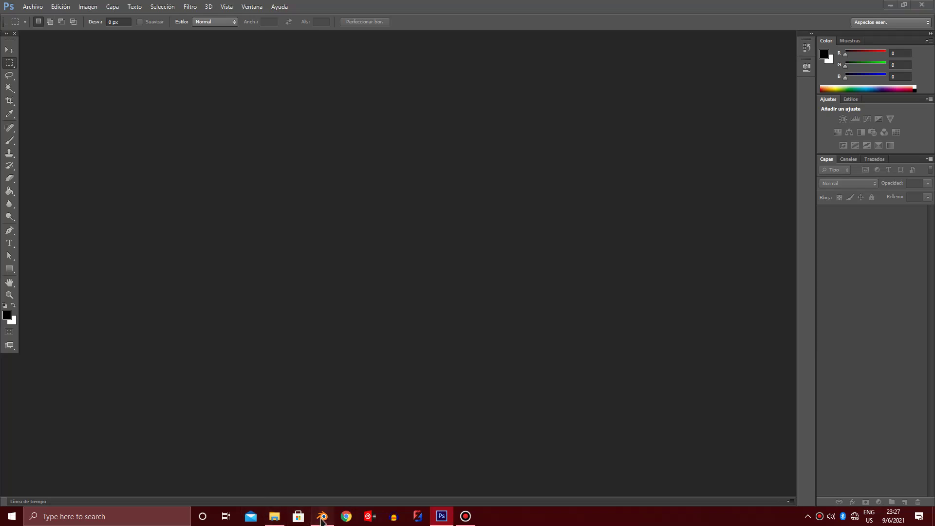
click(322, 516)
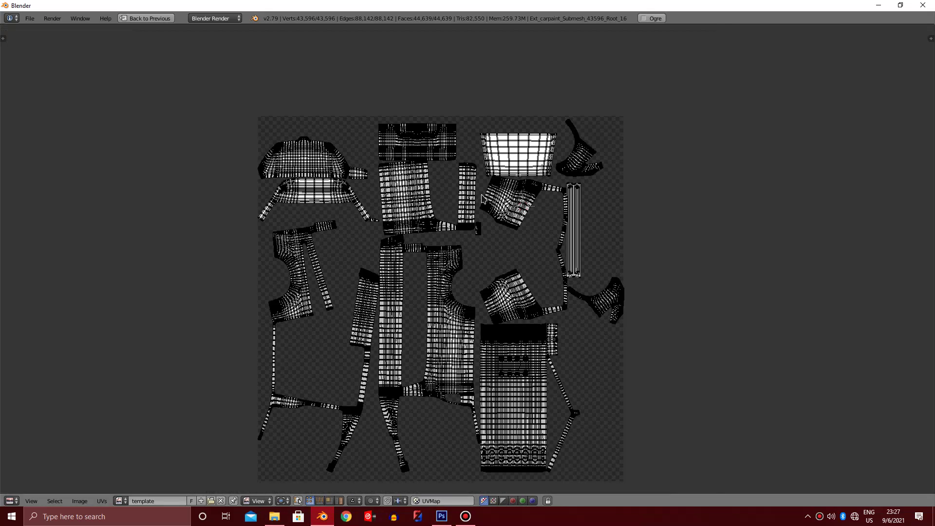
- Restore the split layout, unlink the template image from the UV editor, and toggle mesh selection
key(ctrl+Up)
scroll(489, 141, up, 1)
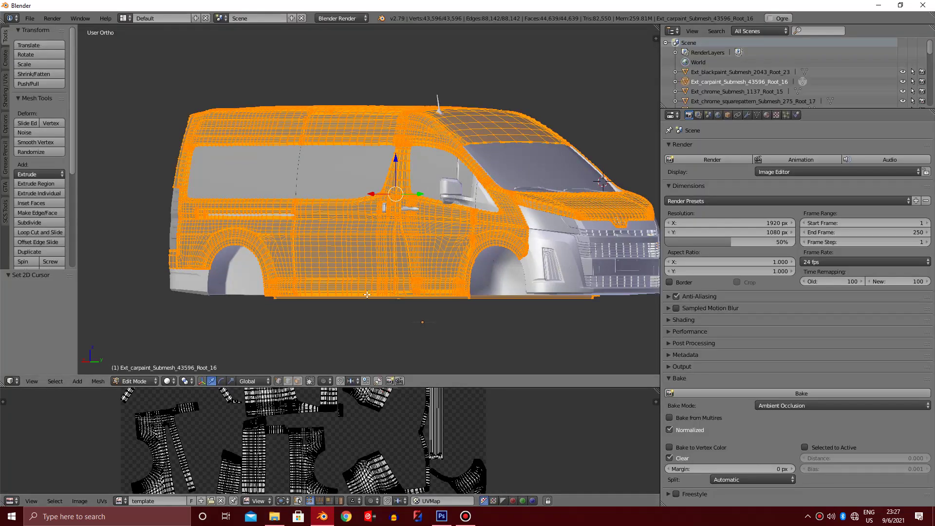
click(220, 501)
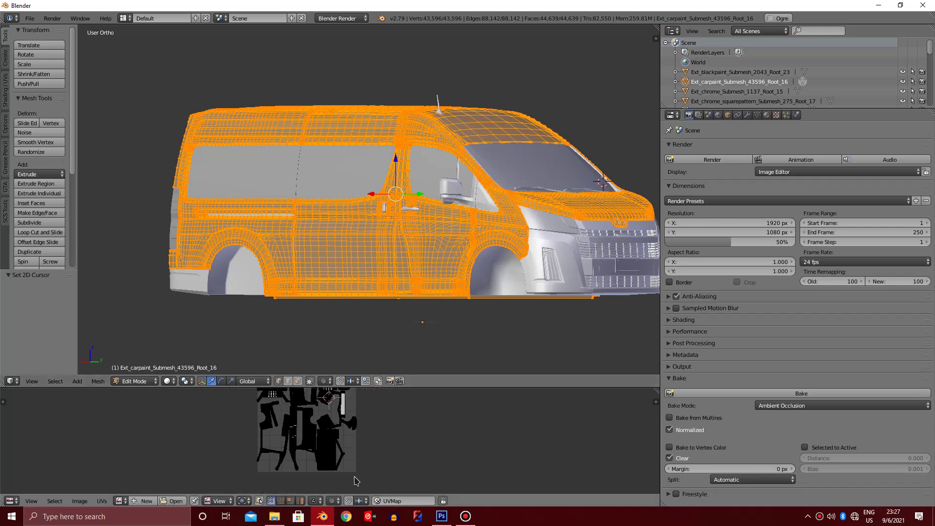
key(a)
key(a)
key(a)
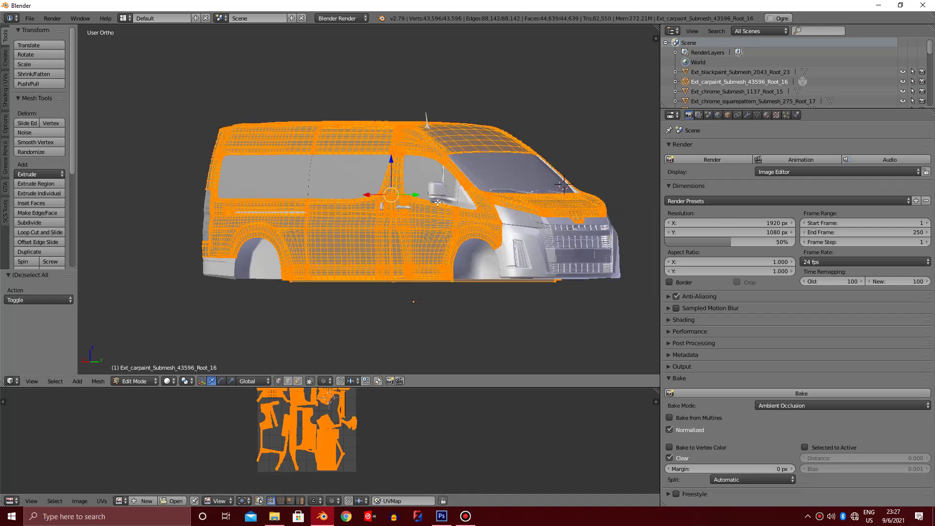
key(a)
- Orbit toward the front, select the whole mesh, and move the old UV islands right of the grid
mouse_move(399, 349)
middle_down()
mouse_move(437, 202)
mouse_move(460, 194)
mouse_move(418, 161)
mouse_move(403, 205)
middle_up()
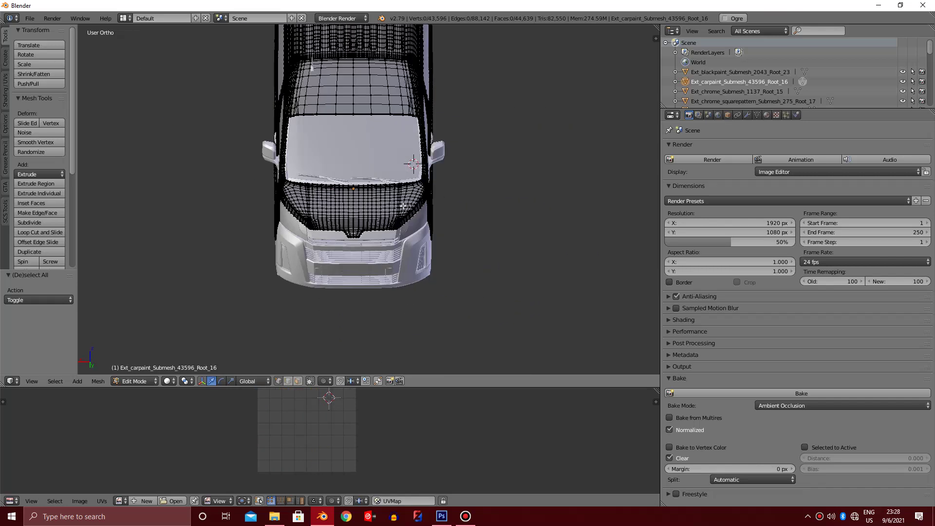
scroll(390, 205, up, 2)
key(a)
scroll(370, 421, down, 1)
scroll(363, 434, down, 1)
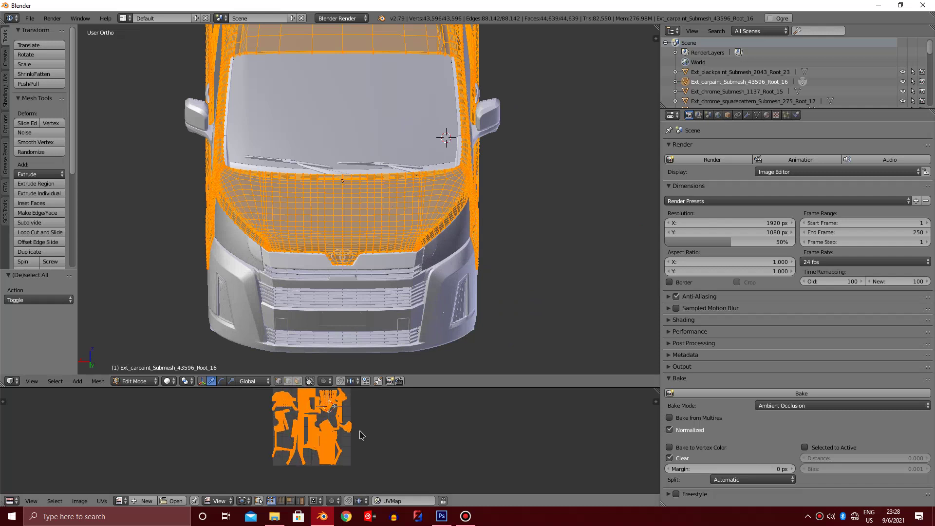
key(g)
click(473, 433)
key(a)
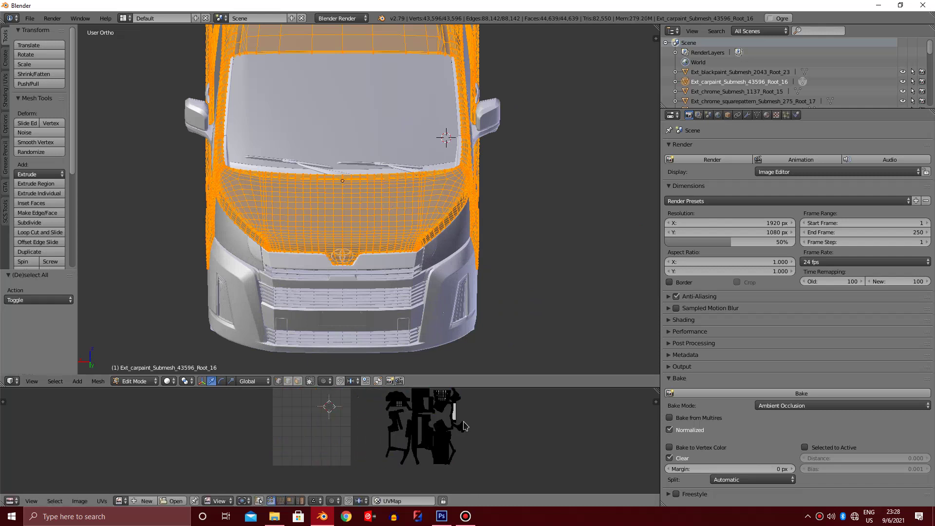
- Pick a hood vertex and select the whole connected hood panel with Ctrl+L
scroll(458, 433, up, 2)
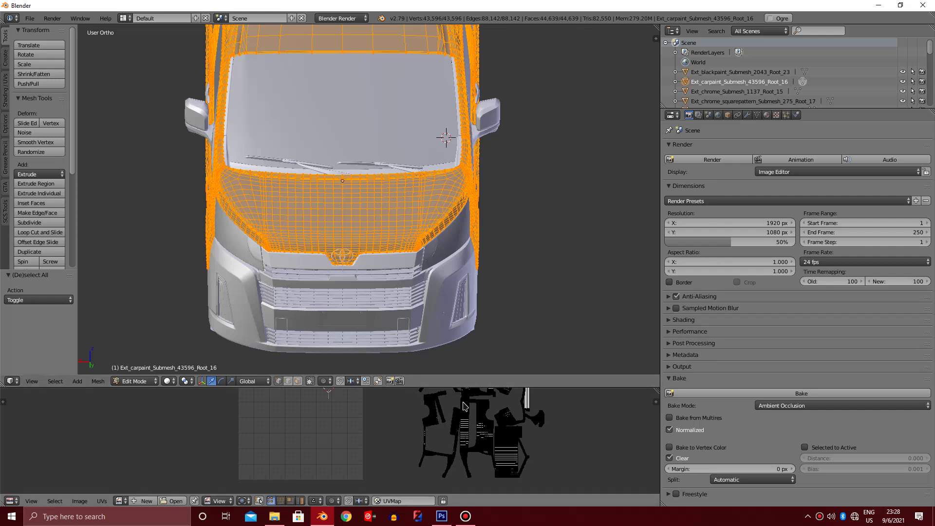
shift+scroll(381, 191, up, 2)
right_click(345, 277)
scroll(346, 277, up, 2)
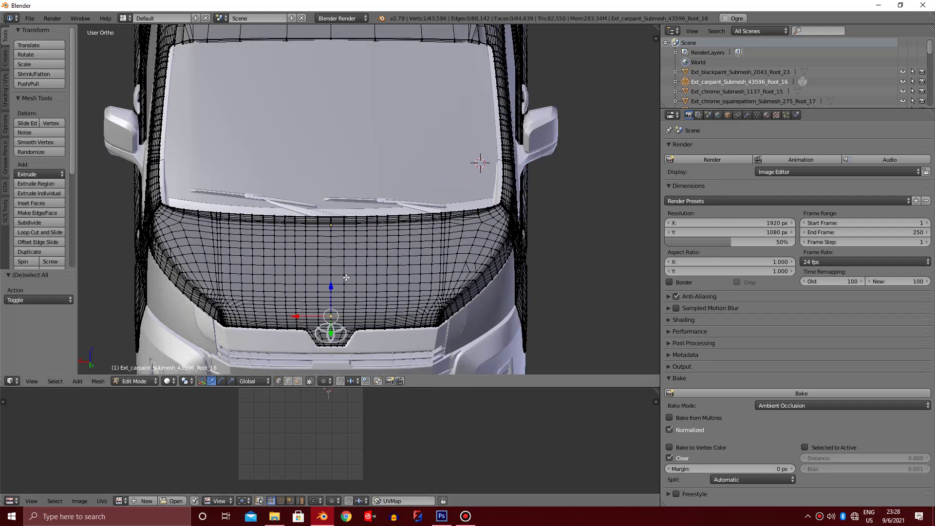
shift+scroll(345, 277, down, 1)
right_click(329, 262)
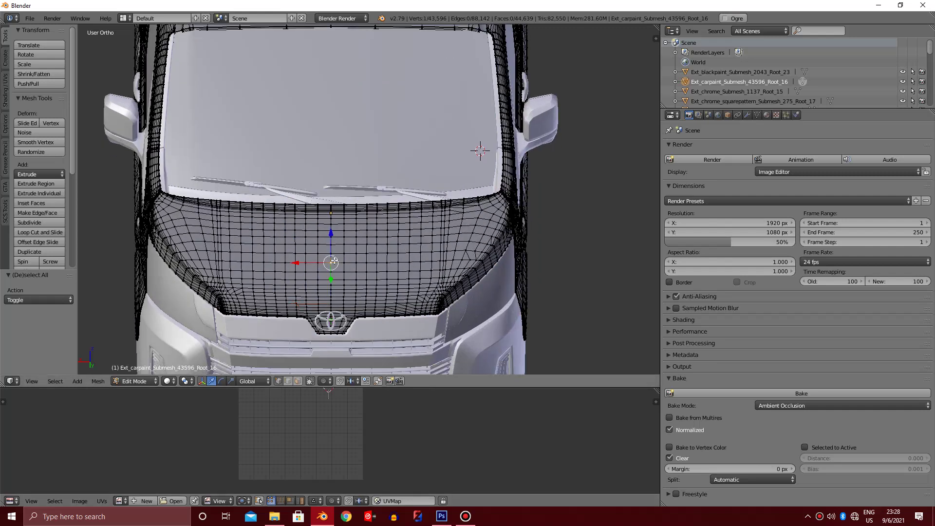
scroll(333, 262, up, 2)
scroll(331, 262, down, 1)
shift+scroll(325, 263, down, 1)
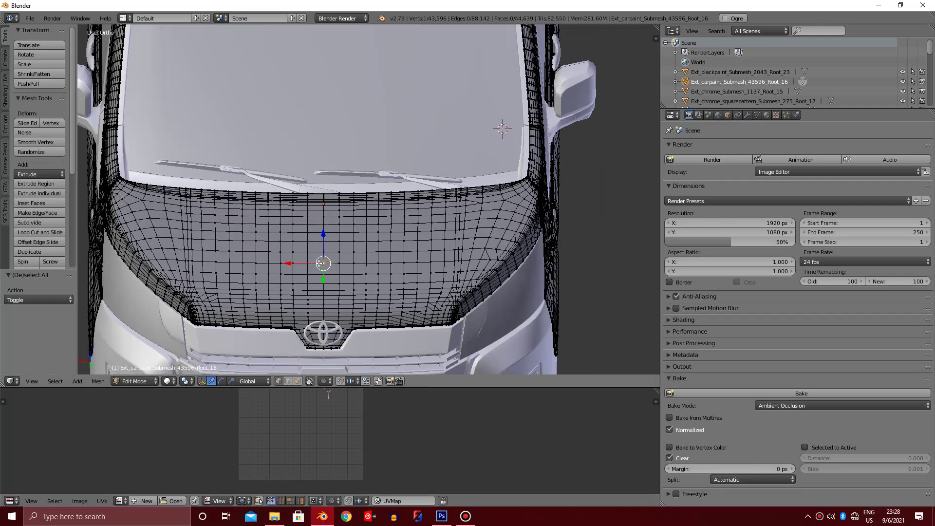
key(ctrl+l)
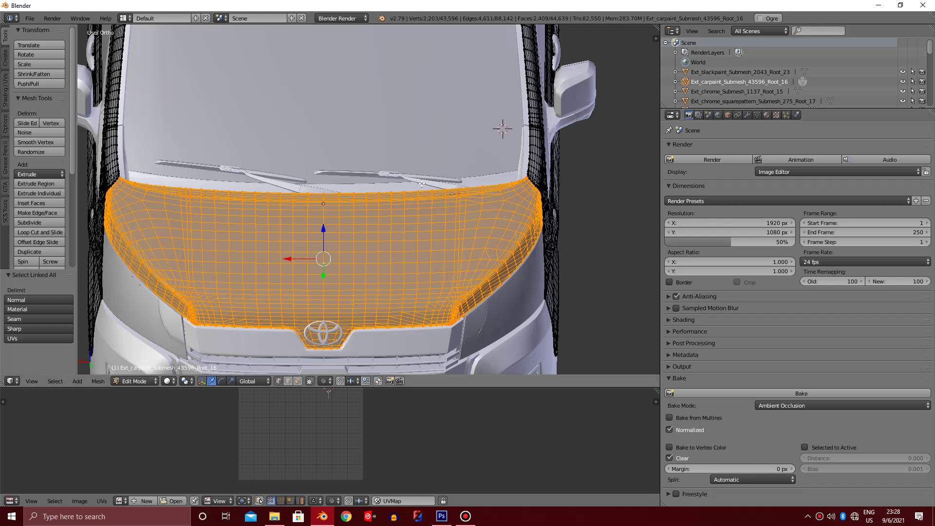
- Centre the van's front and unwrap the hood with Project From View
mouse_move(318, 223)
shift+middle_down()
mouse_move(318, 162)
mouse_move(322, 341)
shift+middle_up()
scroll(321, 224, down, 3)
scroll(322, 226, up, 1)
scroll(321, 225, up, 2)
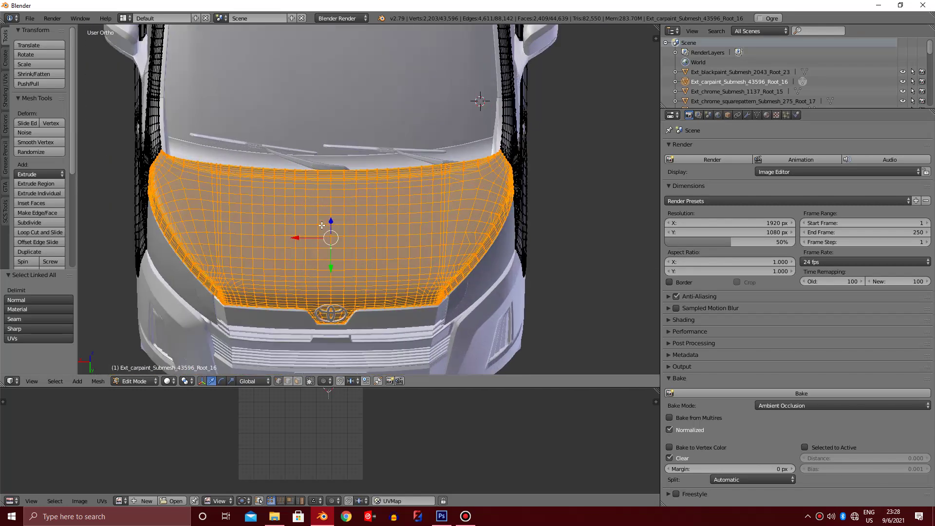
key(u)
click(279, 299)
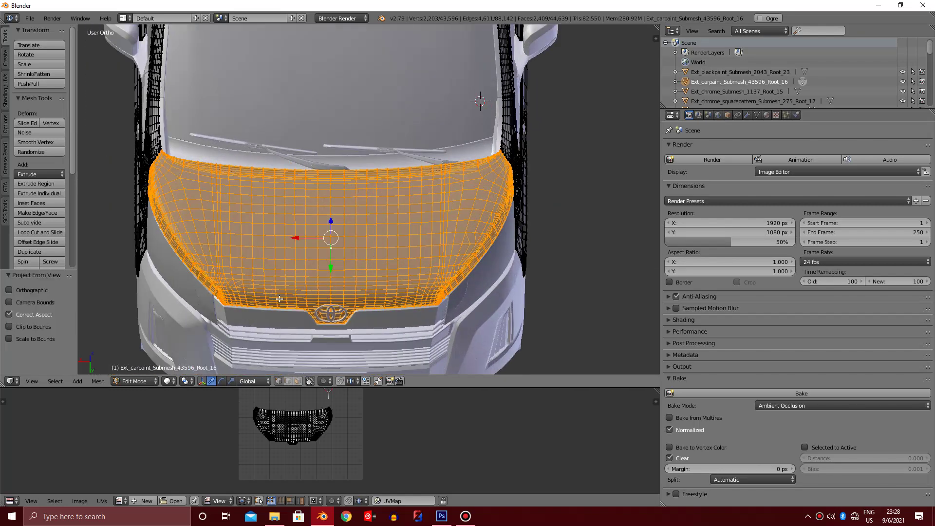
- Switch to Top Ortho (numpad 7) and re-project the hood UVs from above
key(KP_7)
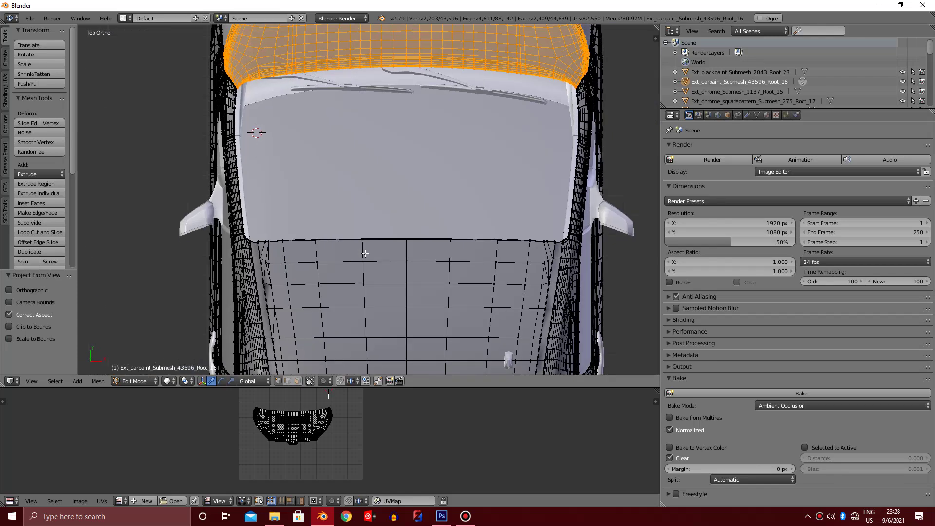
shift+scroll(365, 253, up, 2)
shift+scroll(405, 162, up, 3)
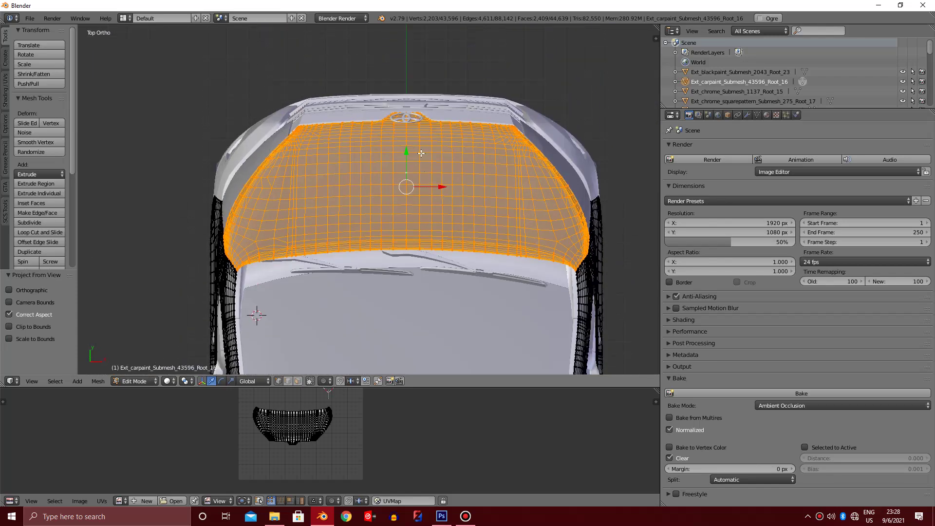
key(u)
click(421, 153)
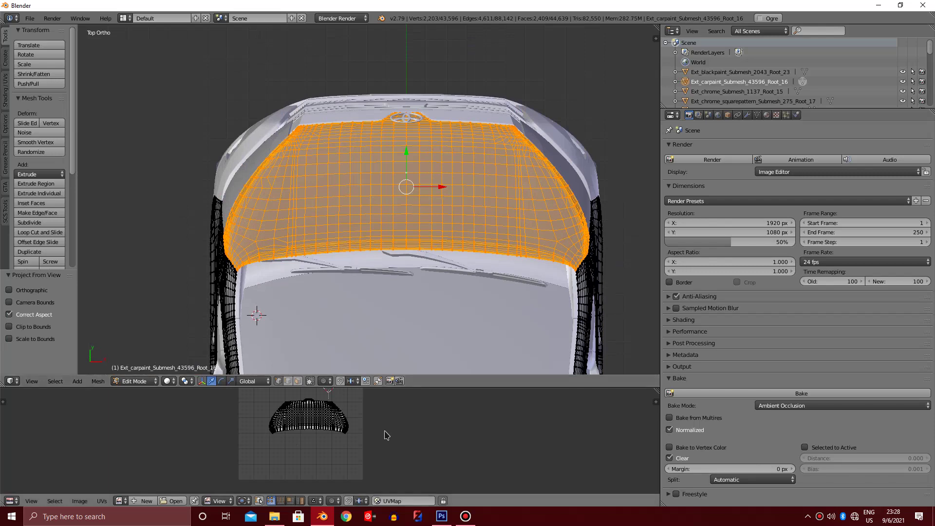
- Inspect the hood's UVs in a maximized UV editor, then reselect the whole mesh
key(ctrl+Up)
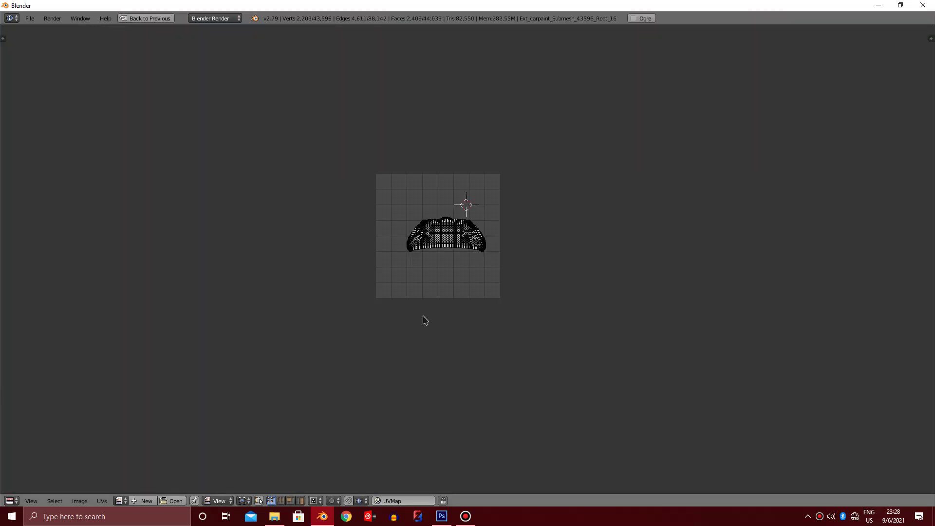
key(a)
key(ctrl+Up)
key(a)
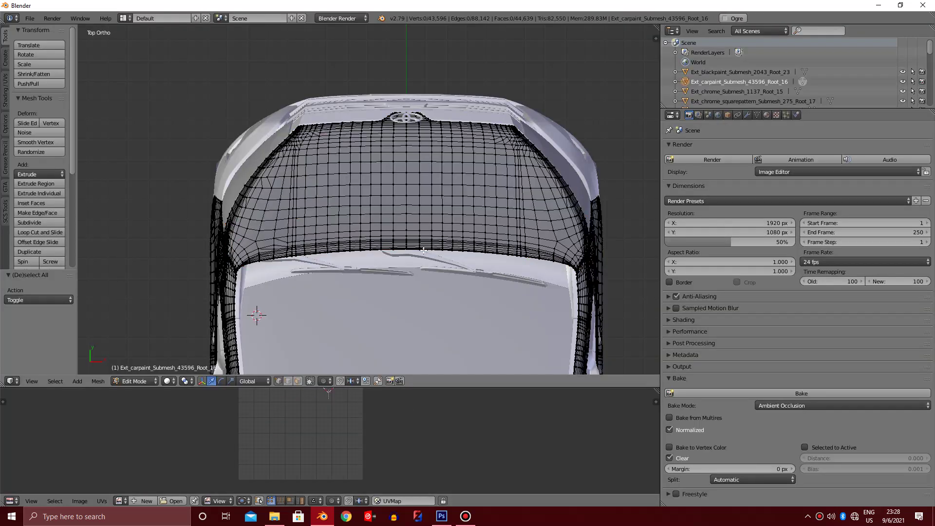
key(a)
scroll(396, 274, down, 5)
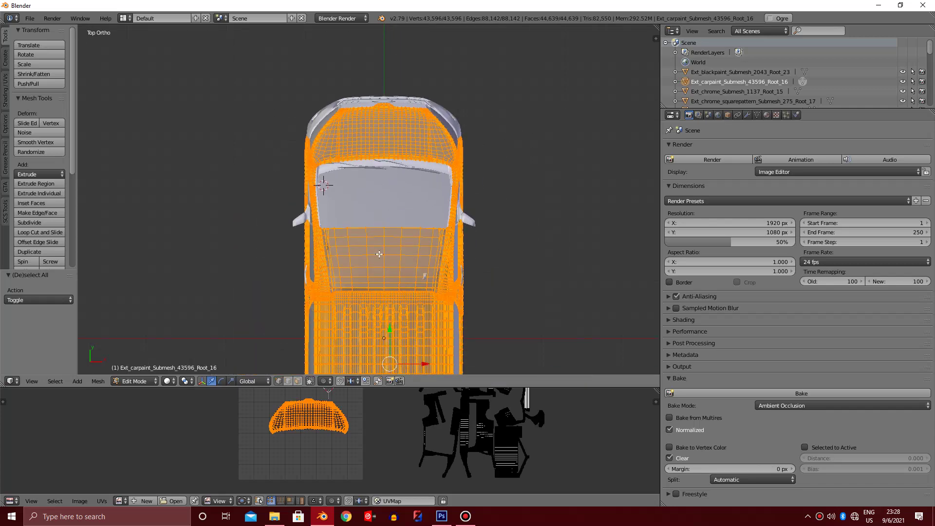
- Select the roof panel behind the windshield and unwrap it with Project From View
right_click(382, 255)
scroll(379, 254, up, 2)
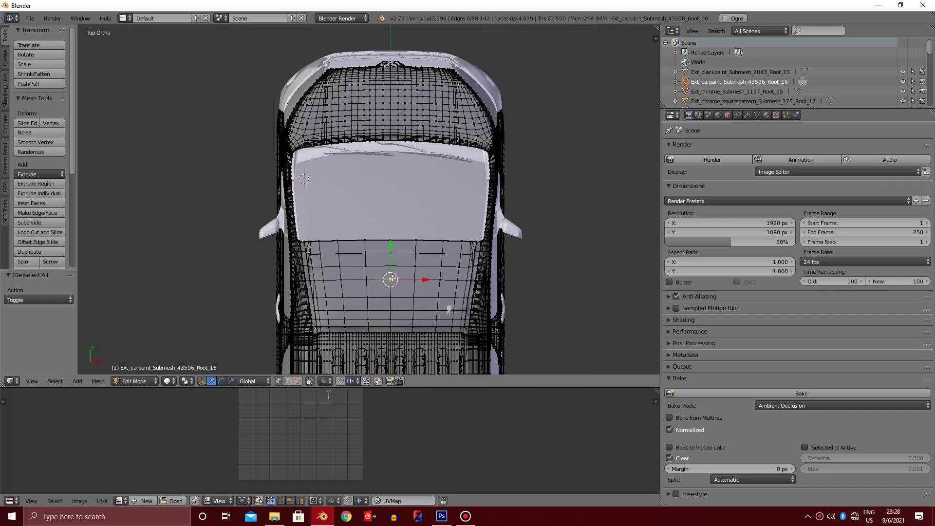
key(ctrl+l)
key(u)
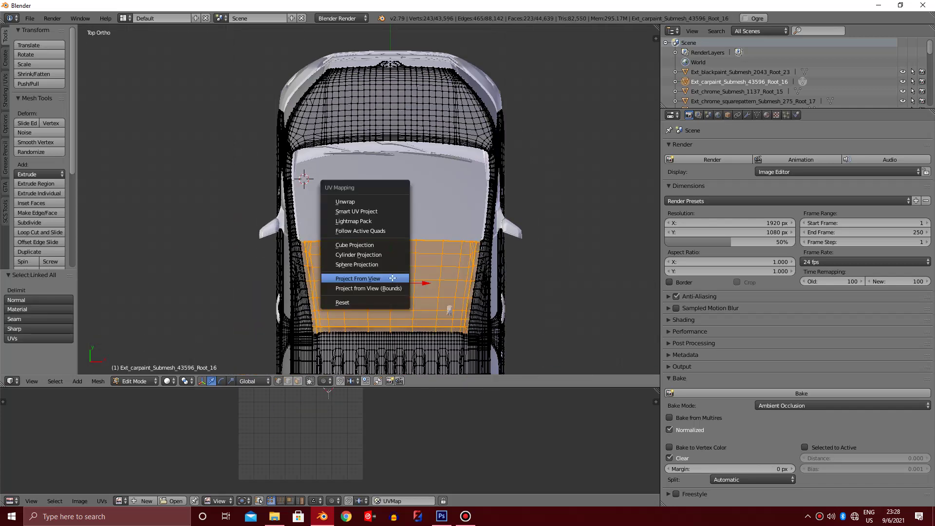
click(393, 276)
key(a)
key(a)
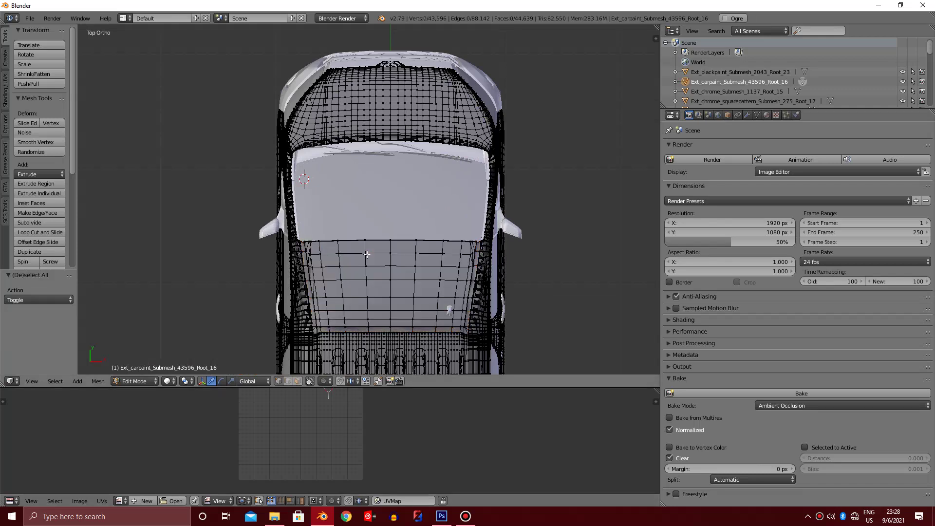
key(a)
- Reselect the connected roof panel from a single vertex using Ctrl+L
scroll(336, 441, up, 4)
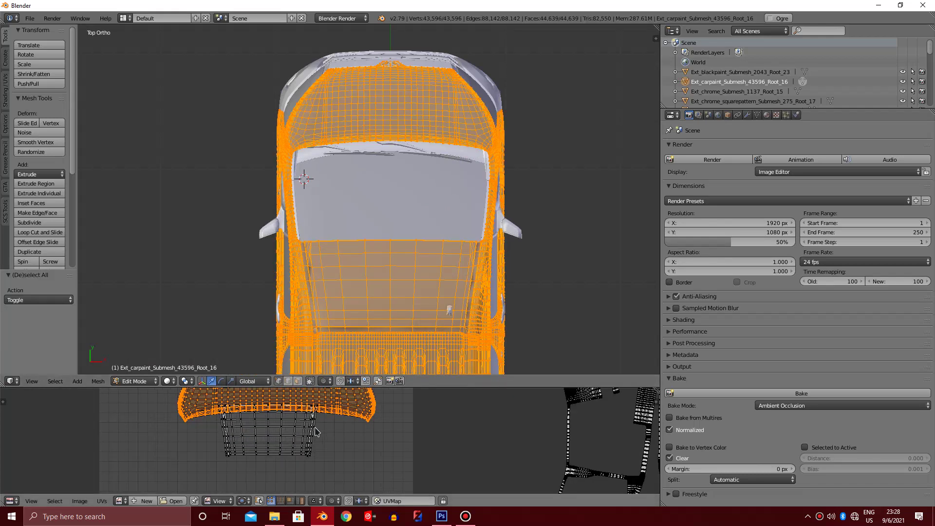
scroll(292, 433, down, 3)
right_click(360, 266)
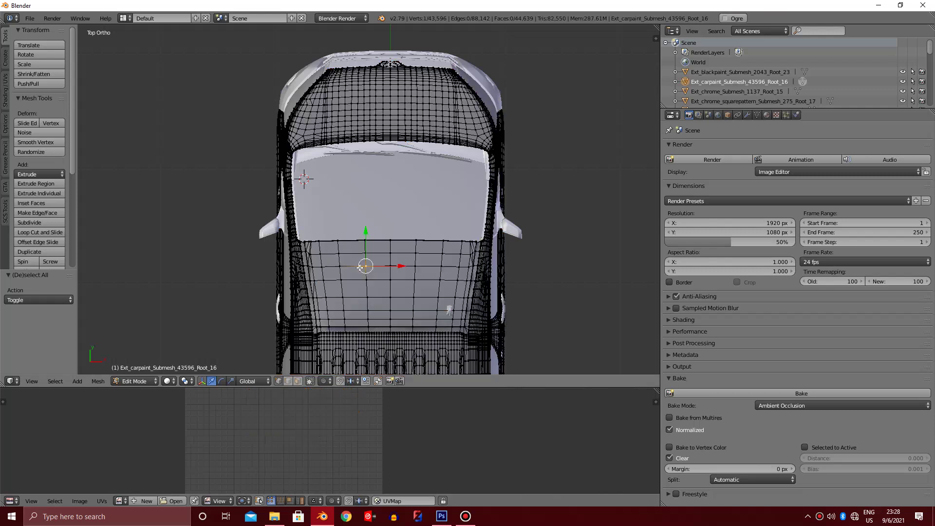
key(ctrl+l)
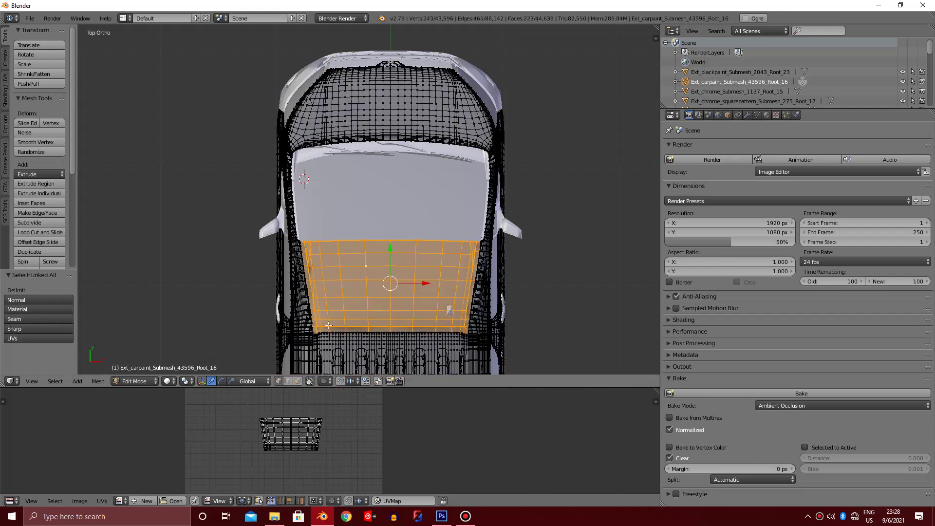
key(a)
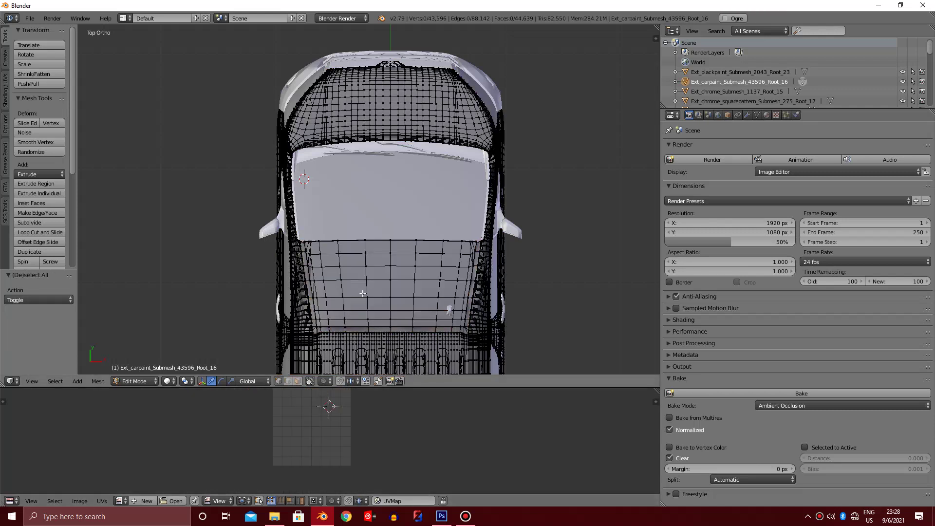
right_click(363, 294)
key(ctrl+l)
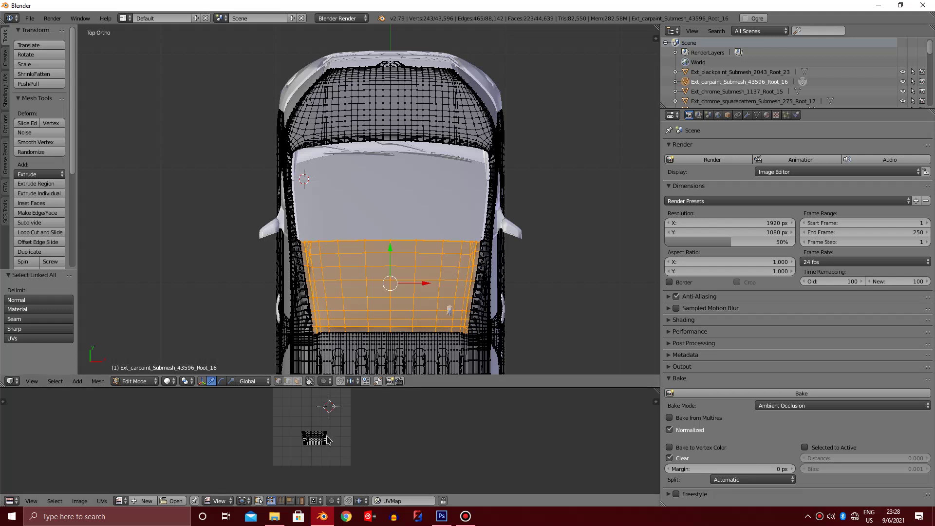
- Move the roof panel's UV island to the left of the UV grid
key(a)
click(340, 448)
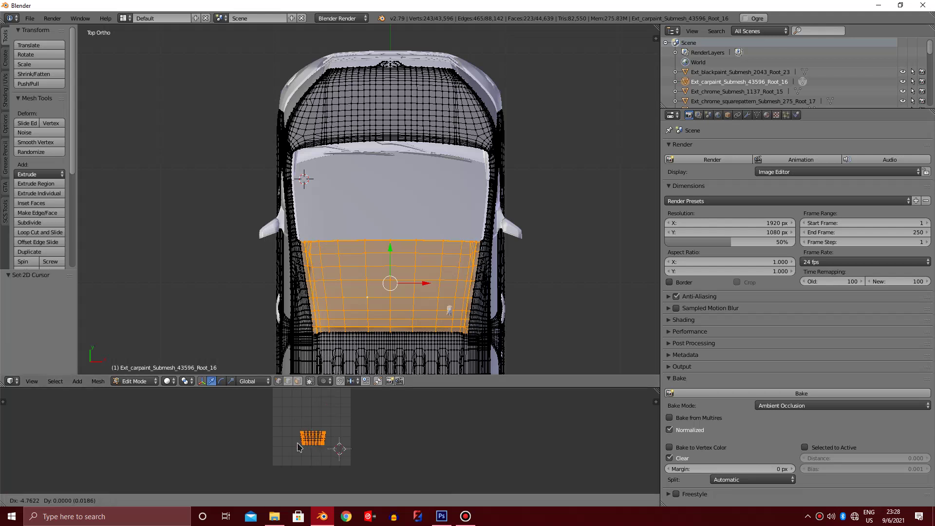
key(g)
click(244, 434)
key(a)
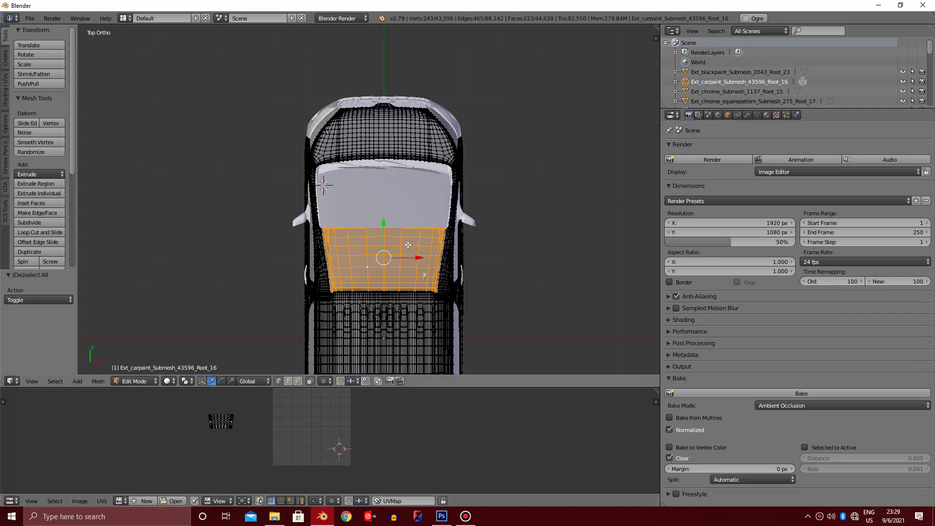
- In right side view, select the connected front door panel and frame it
key(a)
key(KP_3)
shift+scroll(408, 239, up, 3)
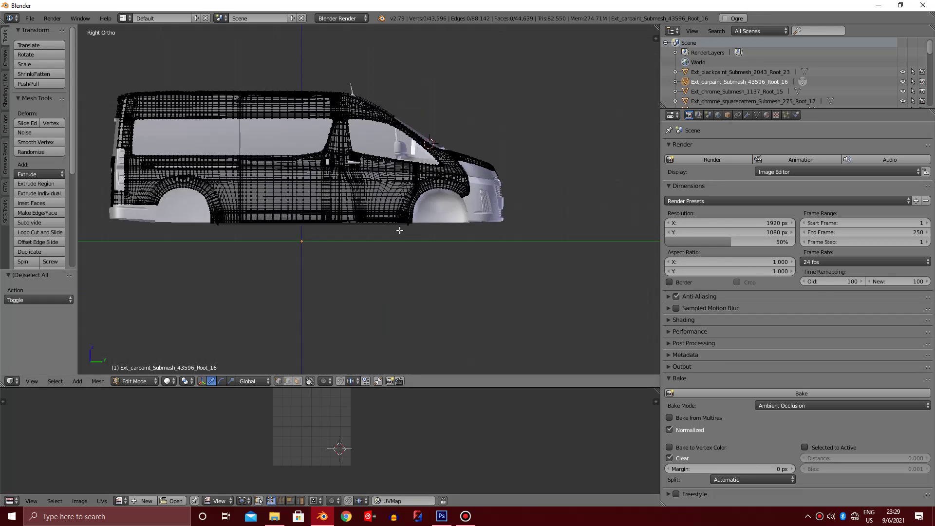
scroll(404, 232, up, 2)
scroll(399, 222, up, 2)
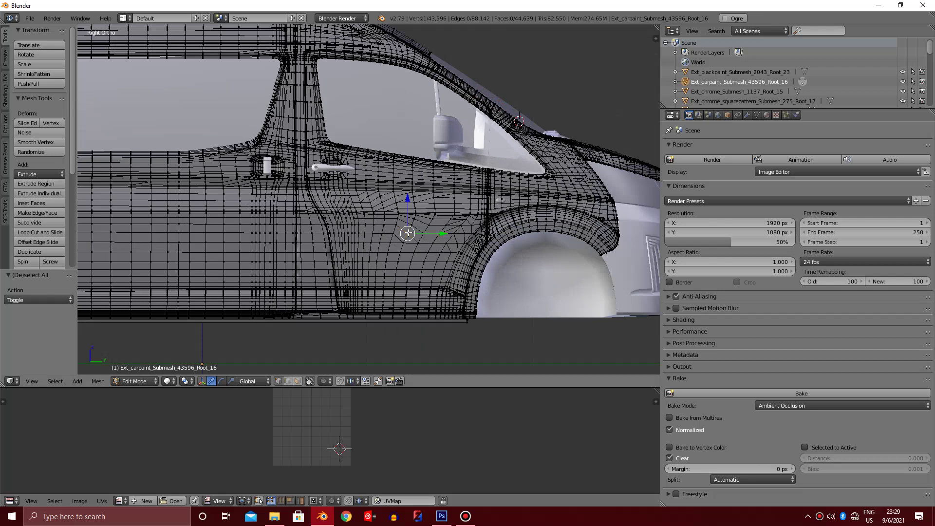
key(ctrl+l)
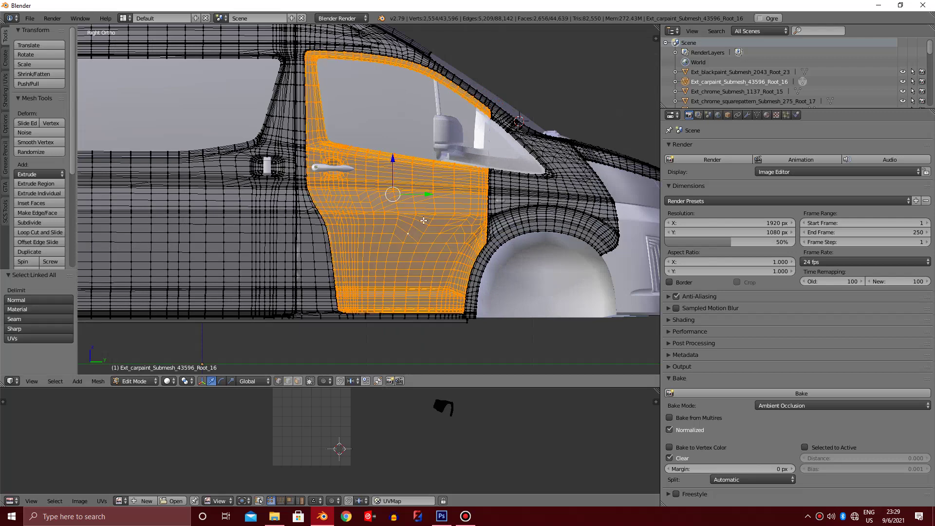
scroll(346, 125, down, 5)
scroll(346, 126, down, 2)
scroll(418, 144, up, 3)
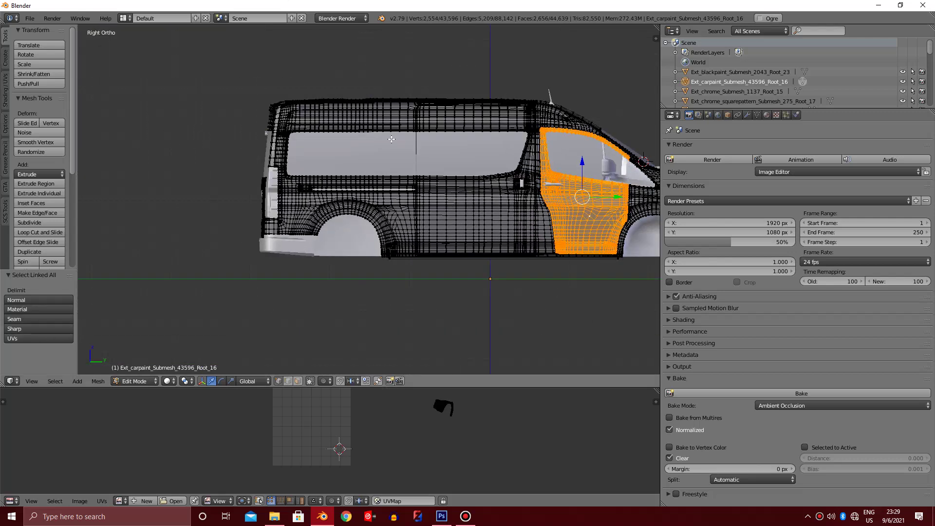
key(KP_Decimal)
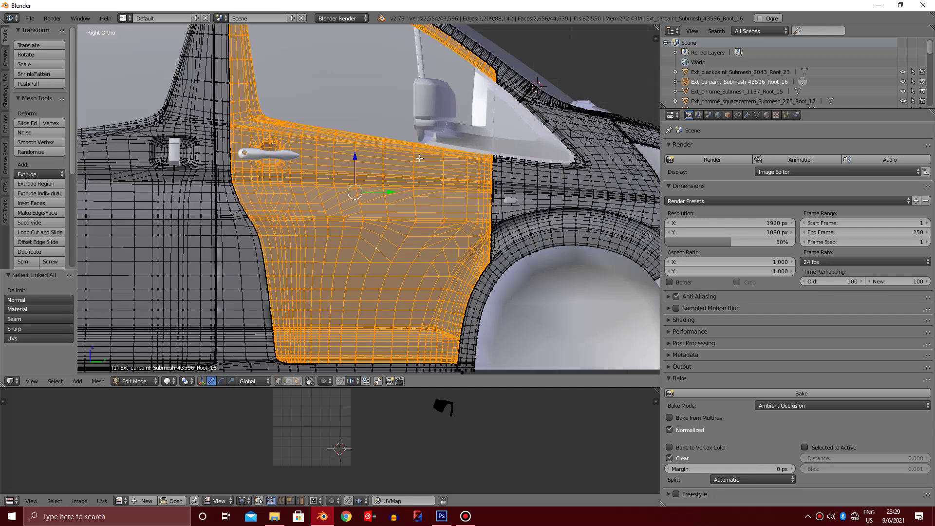
- Project the door's UVs from the side view and move its island left of the grid
key(u)
click(418, 162)
key(a)
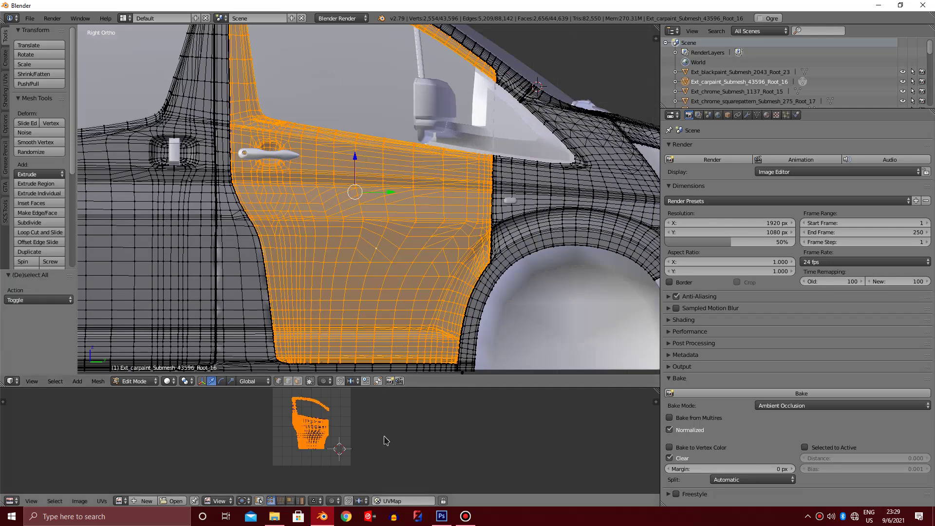
scroll(384, 440, down, 1)
key(g)
click(149, 453)
key(a)
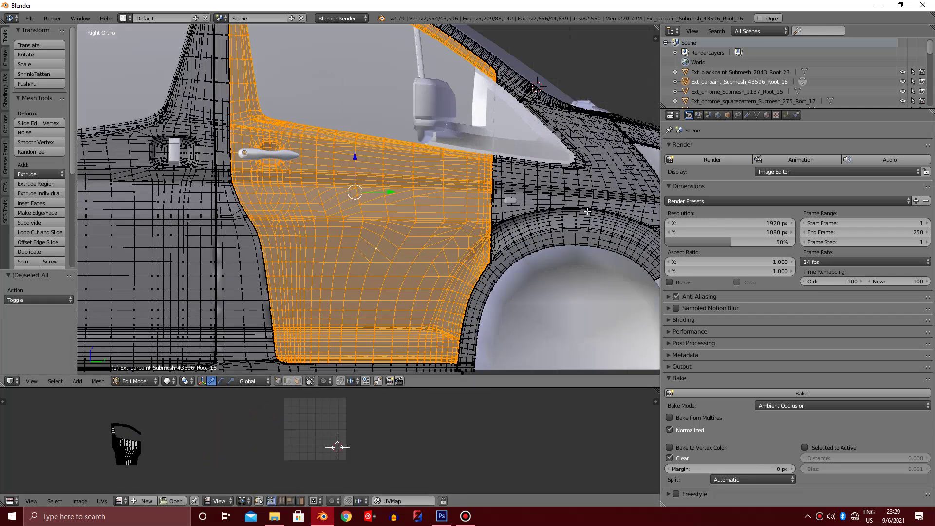
ctrl+scroll(587, 210, up, 2)
ctrl+scroll(587, 210, up, 2)
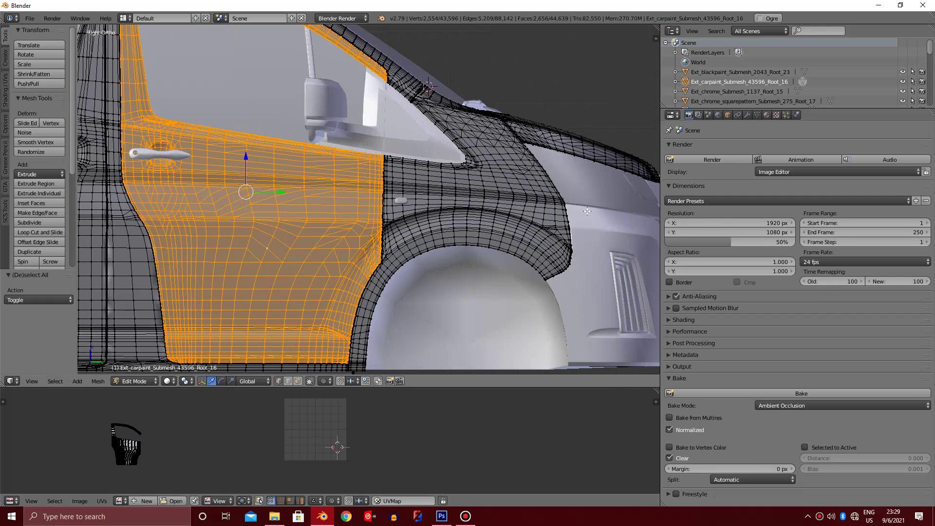
- Select the whole connected front fender mesh and align the view to the side
right_click(515, 206)
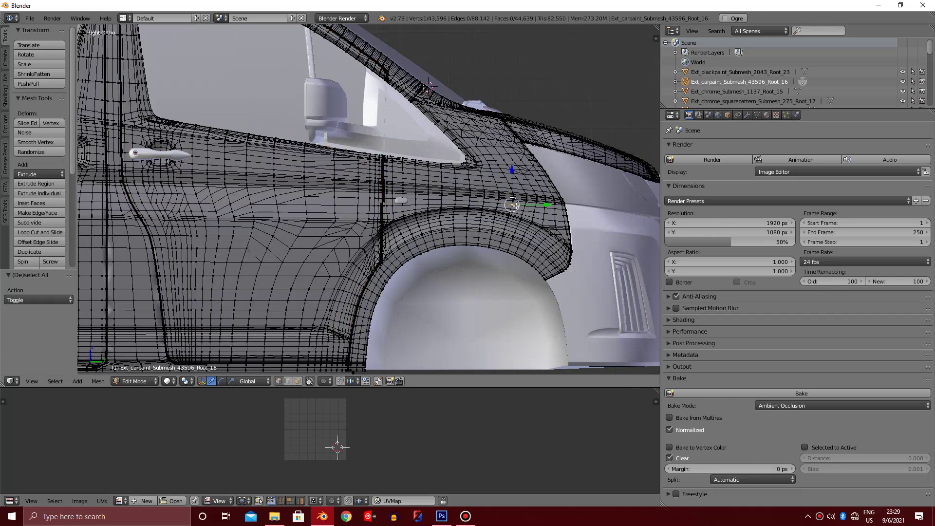
key(ctrl+l)
scroll(428, 194, down, 2)
scroll(428, 194, down, 2)
scroll(428, 194, up, 2)
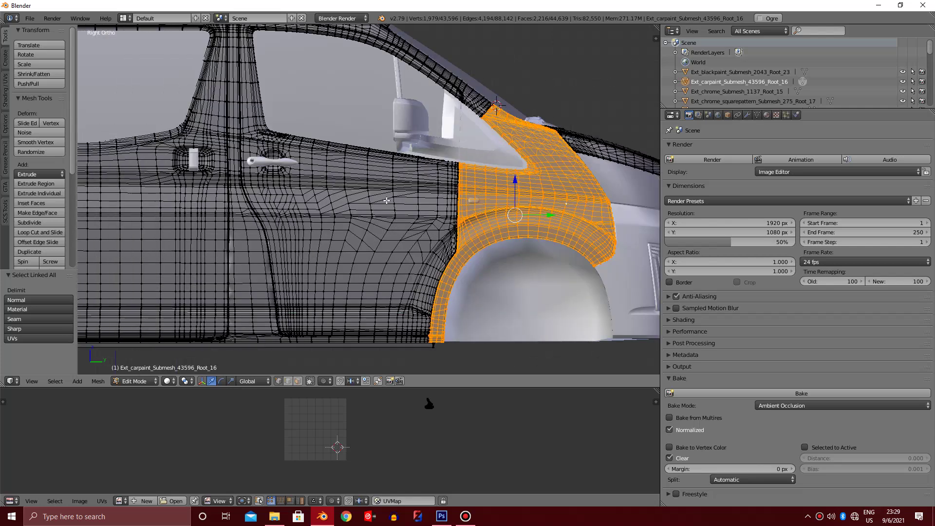
ctrl+scroll(428, 194, up, 3)
scroll(386, 200, down, 4)
scroll(386, 200, up, 2)
key(KP_4)
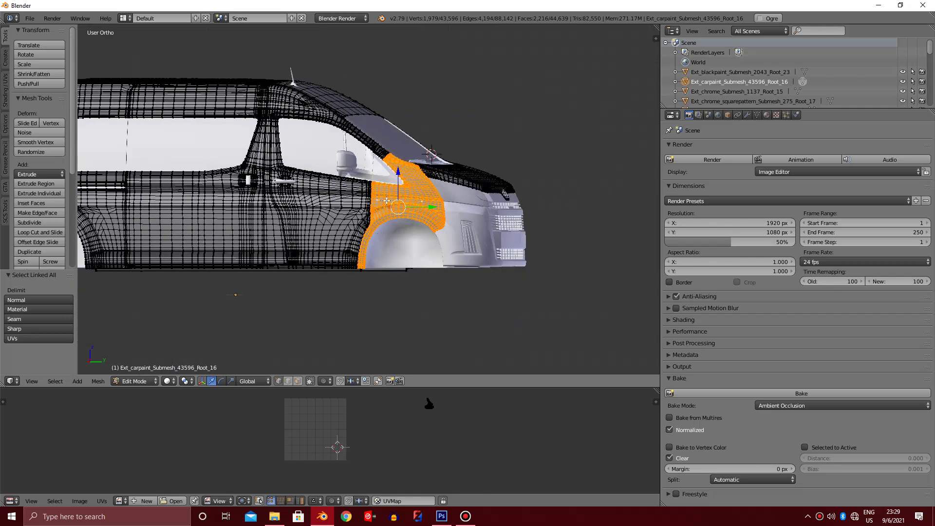
key(KP_6)
- Project the fender's UVs from the view and move its island away from the others
key(u)
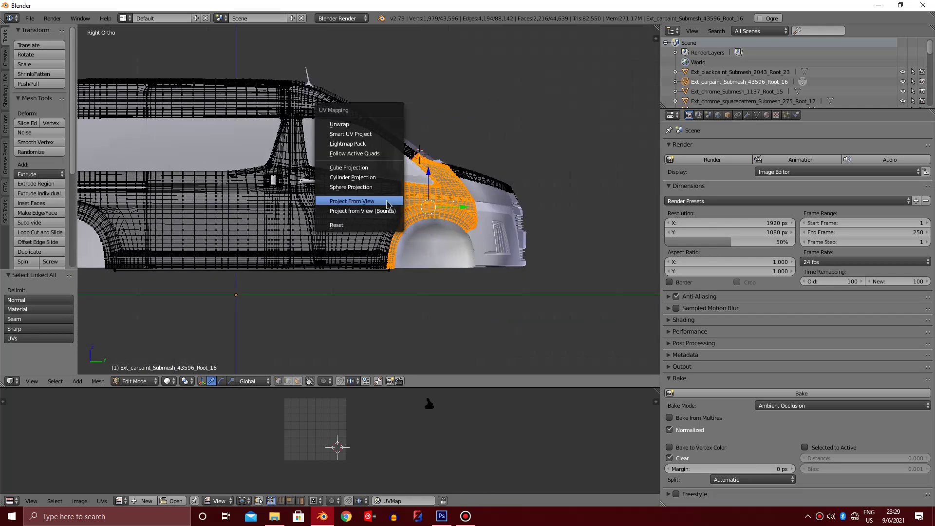
key(Return)
key(a)
key(g)
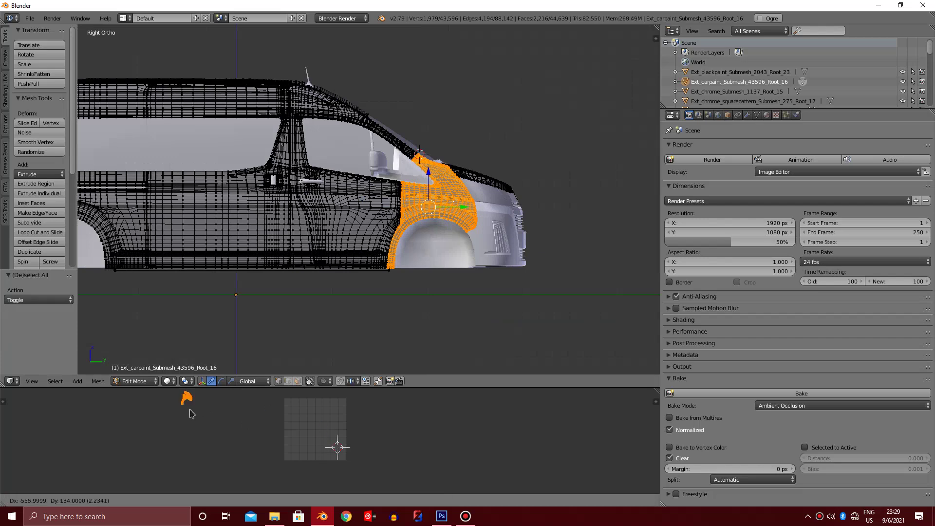
click(189, 423)
key(a)
scroll(324, 242, up, 1)
scroll(323, 242, up, 2)
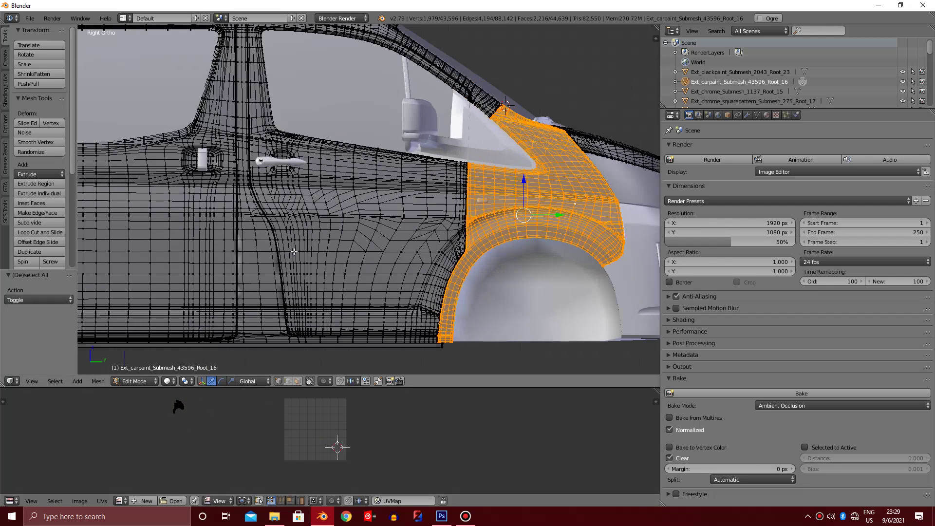
scroll(323, 242, up, 1)
- Select the connected rear side panel, leaving the rear corner strip out after undoing it
right_click(321, 238)
key(ctrl+l)
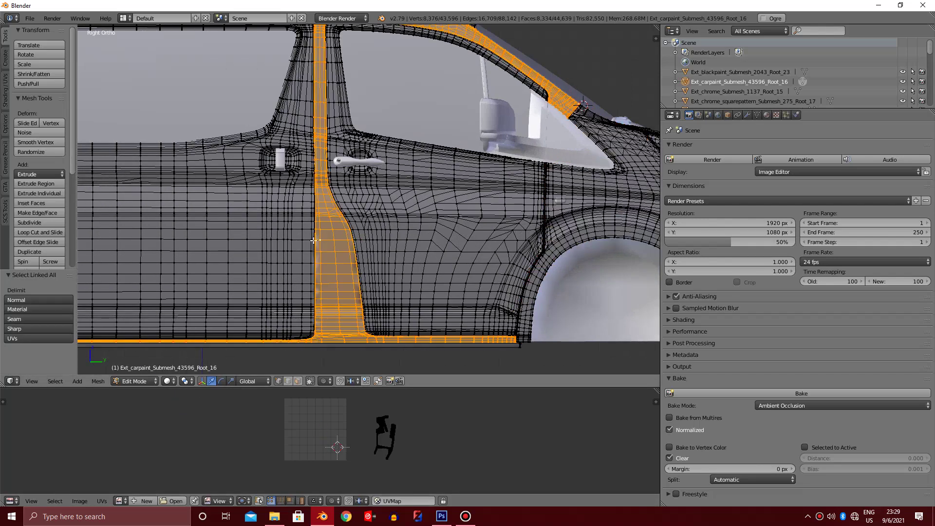
scroll(321, 239, down, 4)
scroll(307, 229, down, 1)
scroll(307, 229, up, 2)
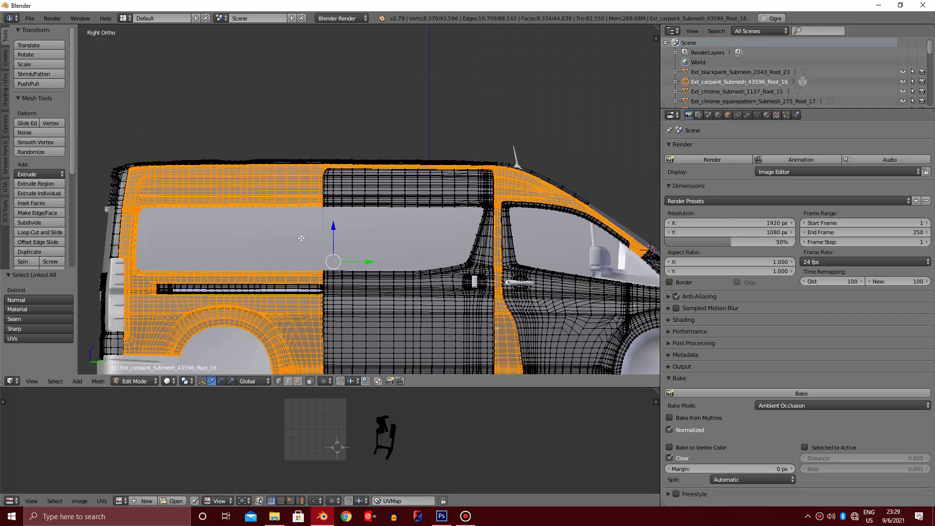
scroll(307, 229, up, 2)
key(KP_4)
key(KP_4)
key(KP_6)
key(KP_6)
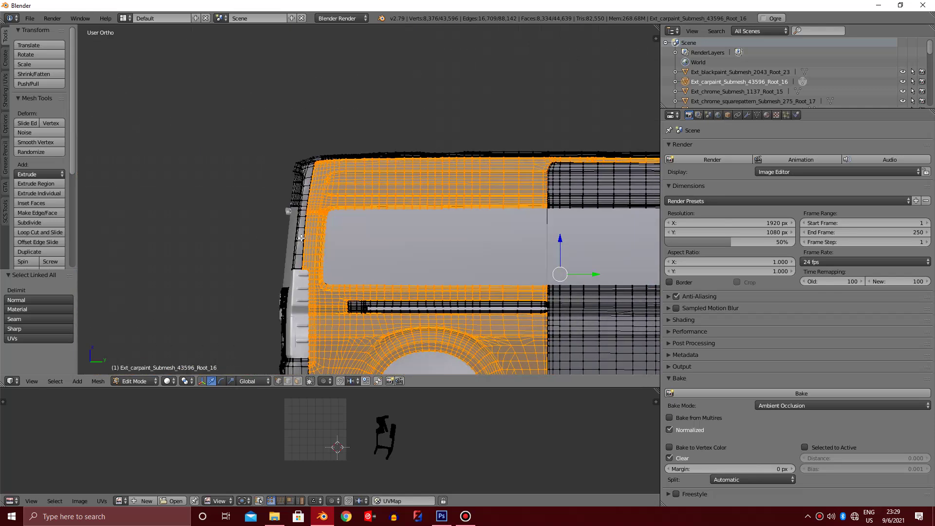
scroll(301, 238, down, 3)
key(KP_Decimal)
scroll(246, 238, up, 2)
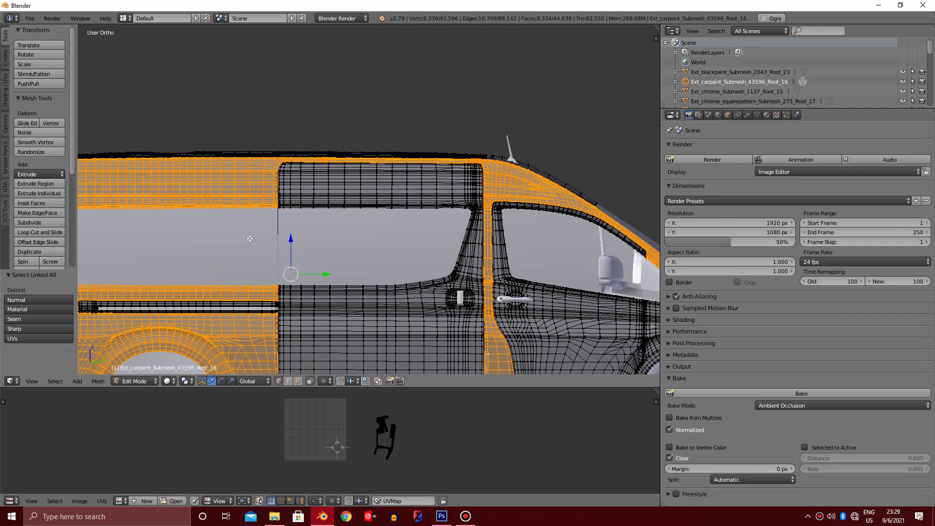
scroll(188, 229, up, 2)
scroll(384, 200, up, 2)
scroll(486, 149, up, 2)
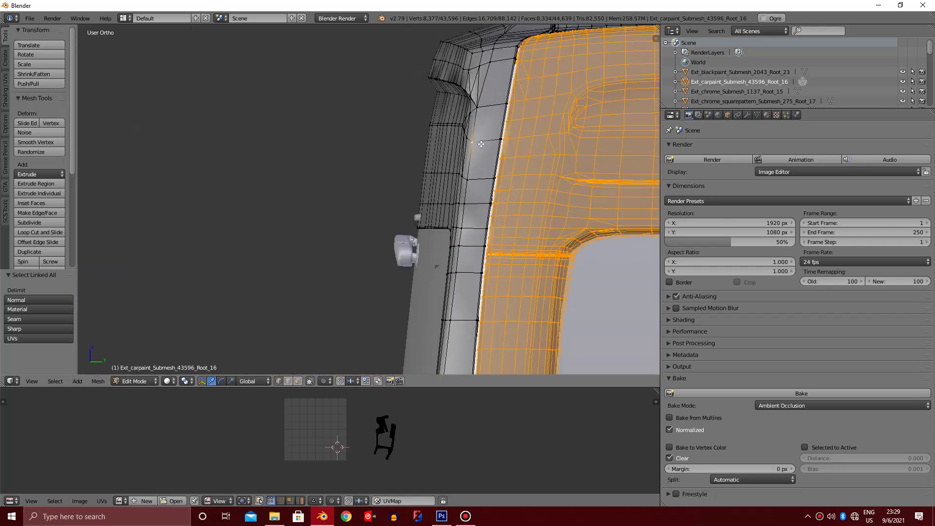
key(l)
scroll(481, 143, down, 4)
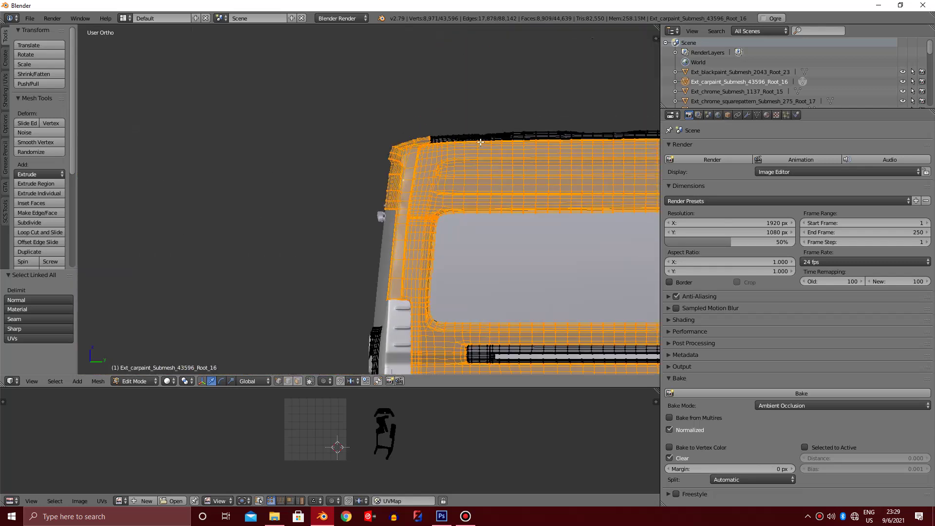
scroll(480, 143, down, 1)
key(ctrl+z)
key(ctrl+shift+z)
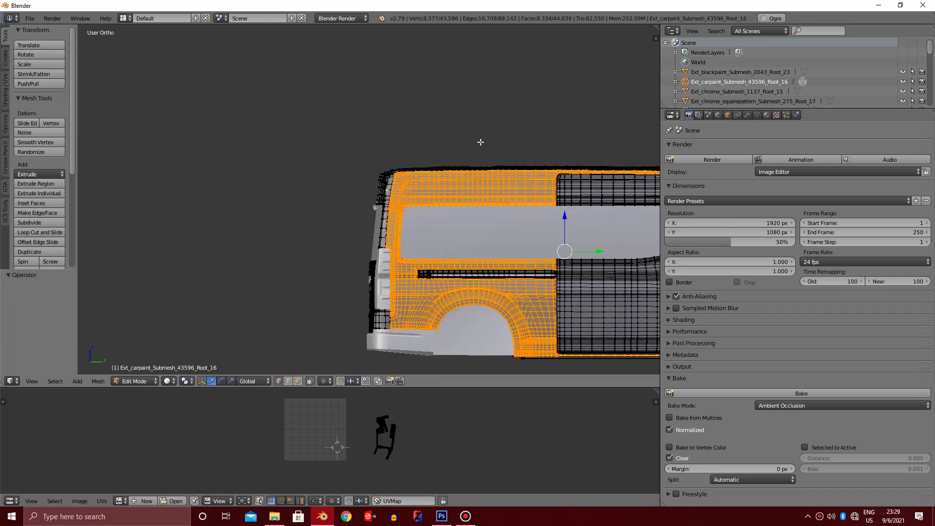
key(ctrl+z)
scroll(479, 172, down, 3)
- Project the rear panel's UVs from right side view and shift its island 2 units left
key(KP_3)
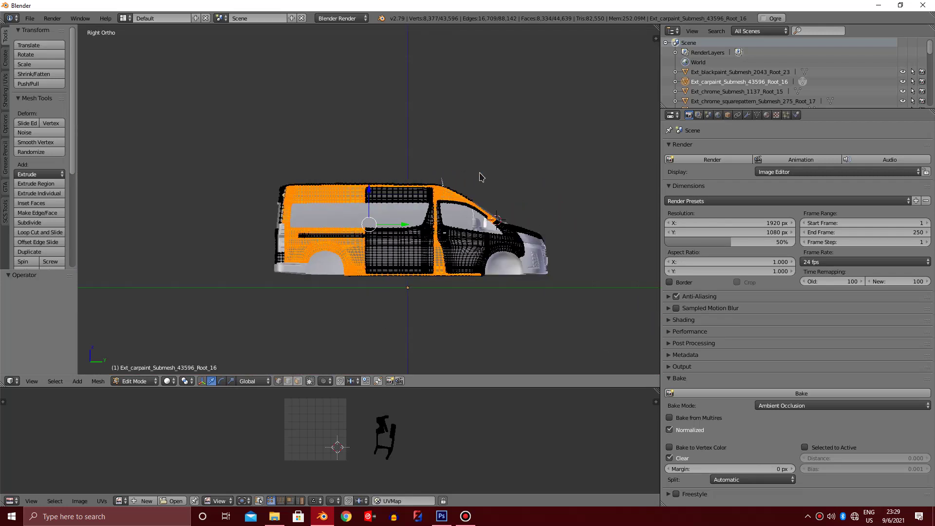
key(u)
click(481, 171)
key(a)
key(g)
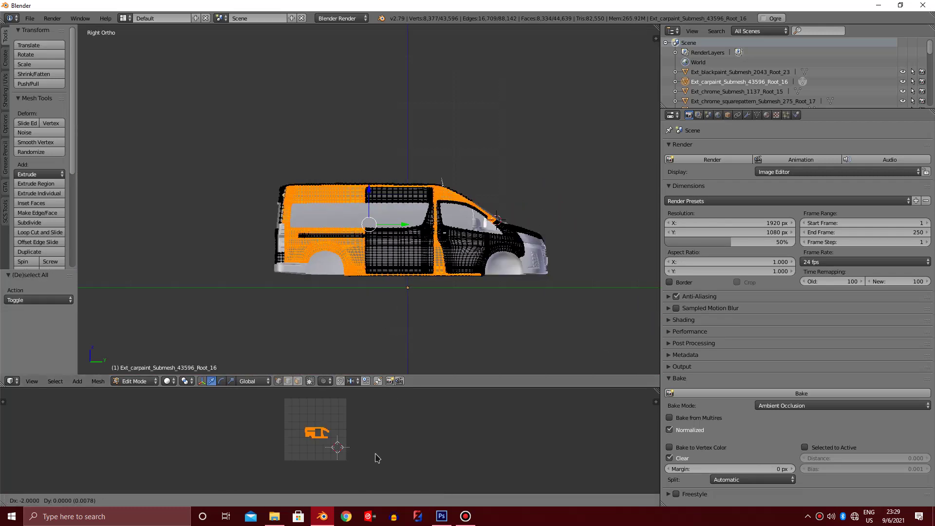
click(328, 438)
key(a)
scroll(386, 241, up, 5)
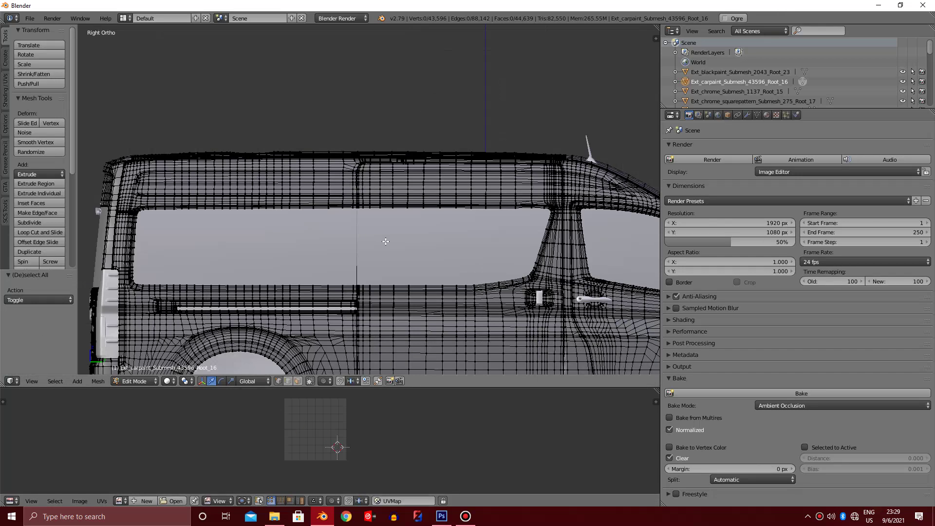
- Orbit back to a side view and select the connected sliding door panel
scroll(385, 240, down, 4)
key(KP_8)
scroll(398, 337, up, 4)
mouse_move(404, 367)
middle_down()
mouse_move(397, 282)
mouse_move(414, 287)
mouse_move(360, 292)
middle_up()
scroll(430, 308, up, 5)
key(ctrl+l)
scroll(430, 308, down, 5)
- Project the sliding door's UVs from the view and move its island below the others
key(u)
click(411, 262)
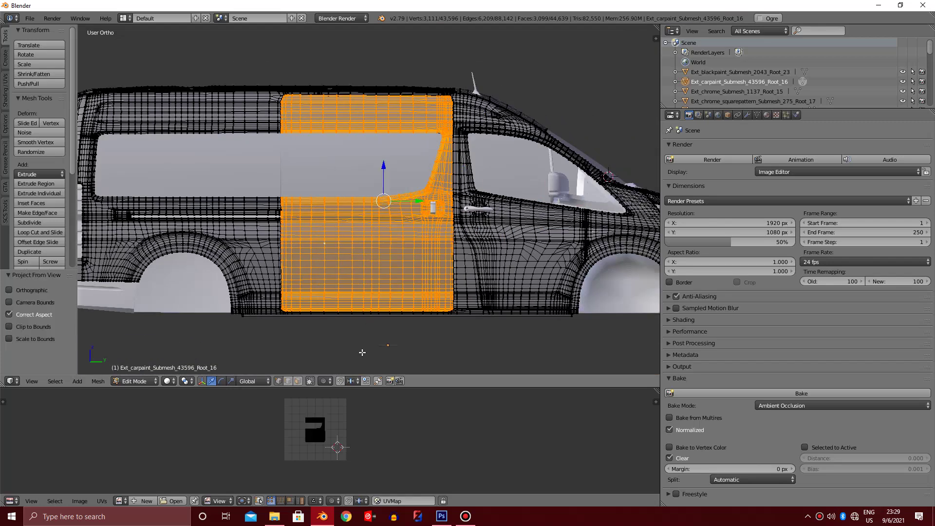
scroll(371, 424, down, 2)
key(a)
key(g)
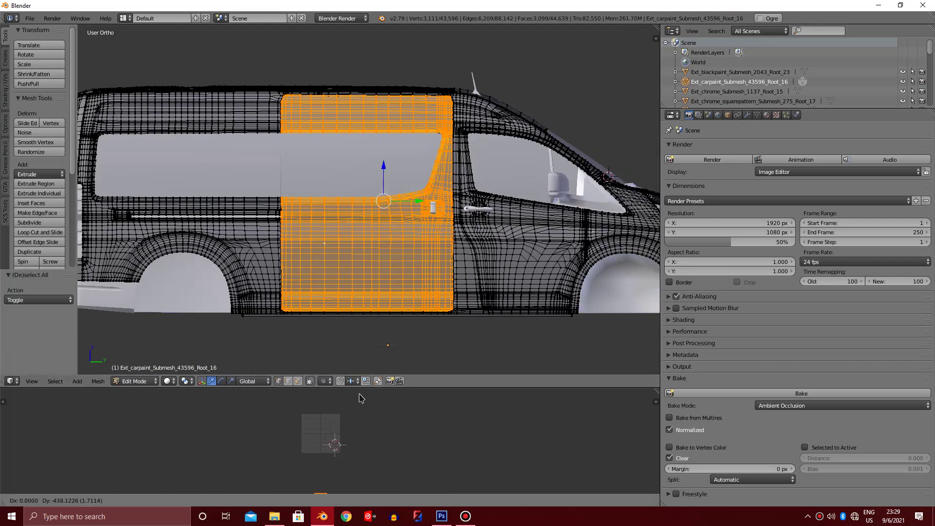
click(374, 499)
scroll(397, 240, down, 1)
key(a)
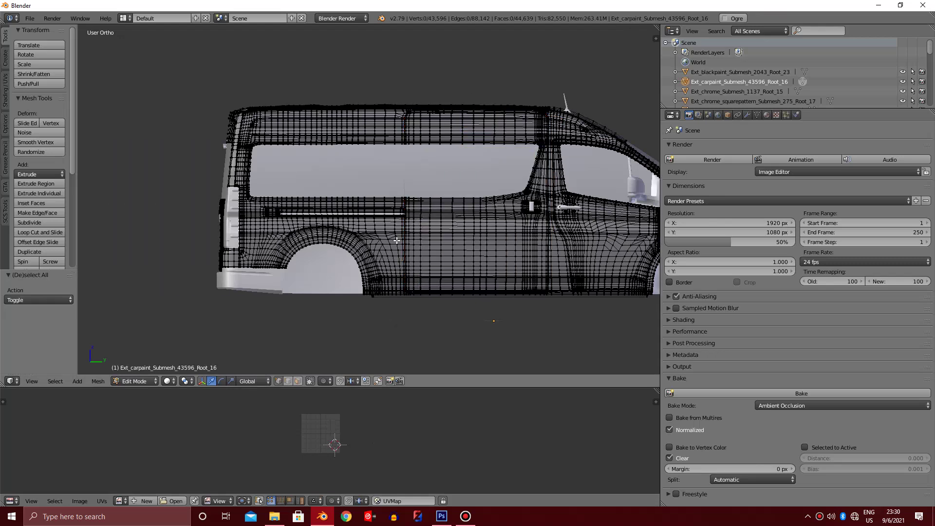
- On the van's opposite side, select the connected body panel plus the adjoining door strip
middle_drag(397, 239, 536, 240)
ctrl+scroll(342, 240, up, 2)
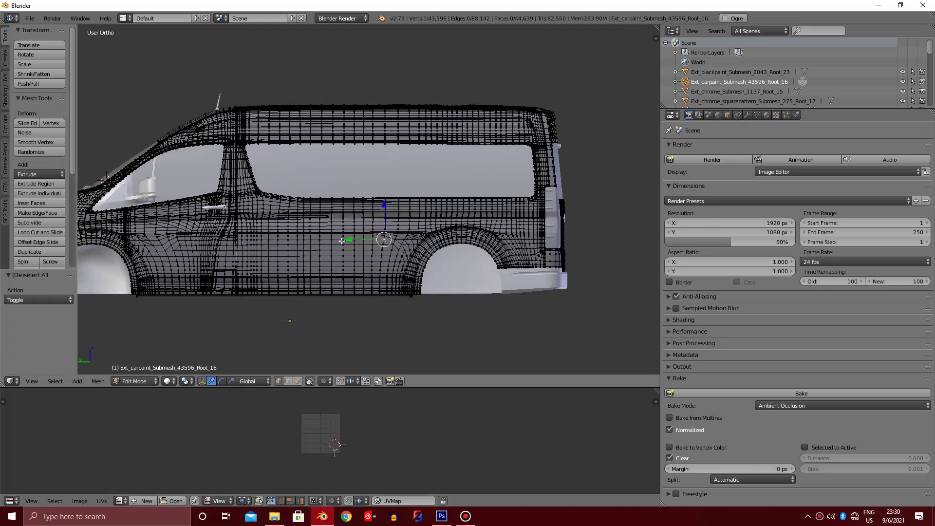
ctrl+scroll(342, 240, up, 2)
key(ctrl+l)
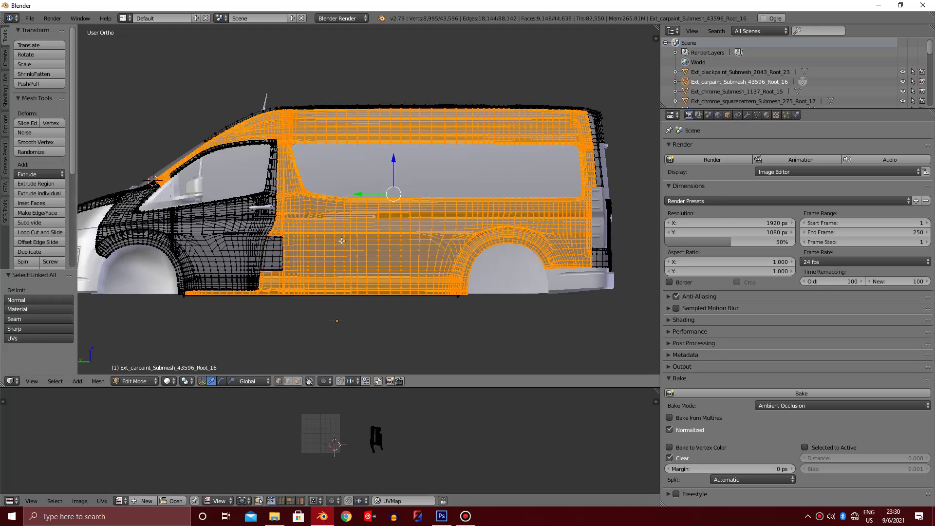
key(u)
scroll(422, 269, up, 2)
scroll(408, 292, up, 3)
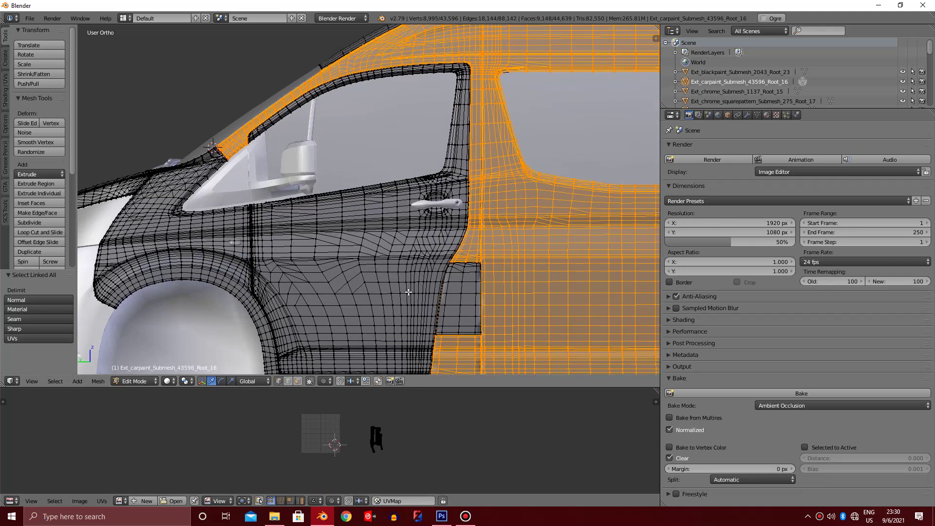
shift+scroll(408, 293, down, 3)
key(ctrl+l)
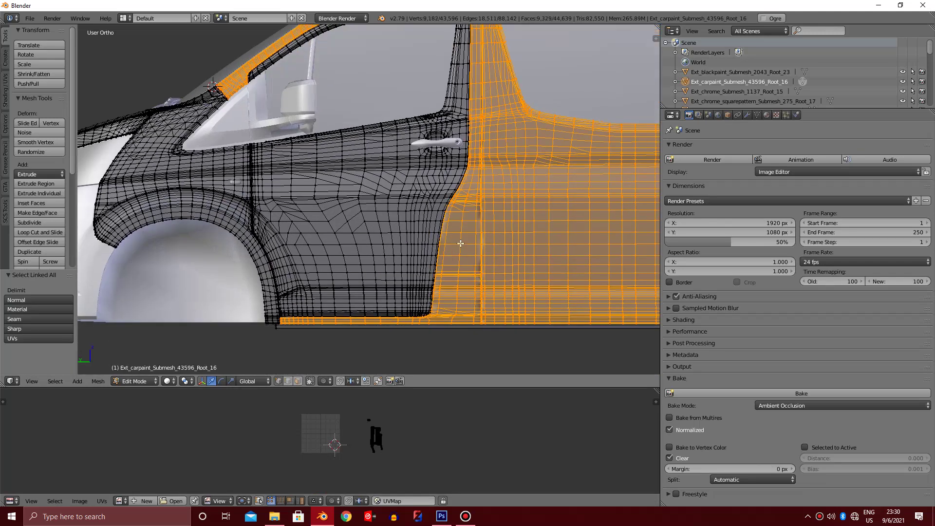
scroll(468, 234, down, 5)
- Project the body panel's UVs from the view and place its island below the UV grid
key(u)
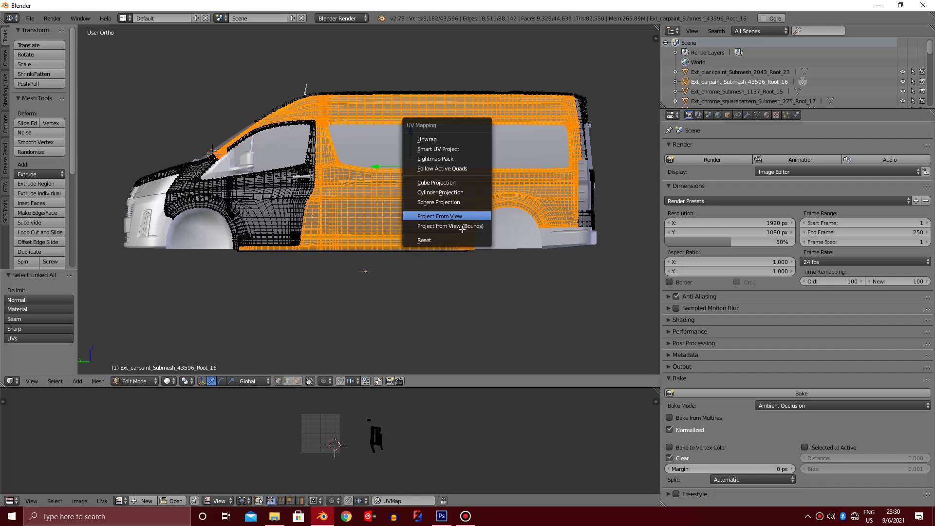
click(461, 227)
key(a)
key(g)
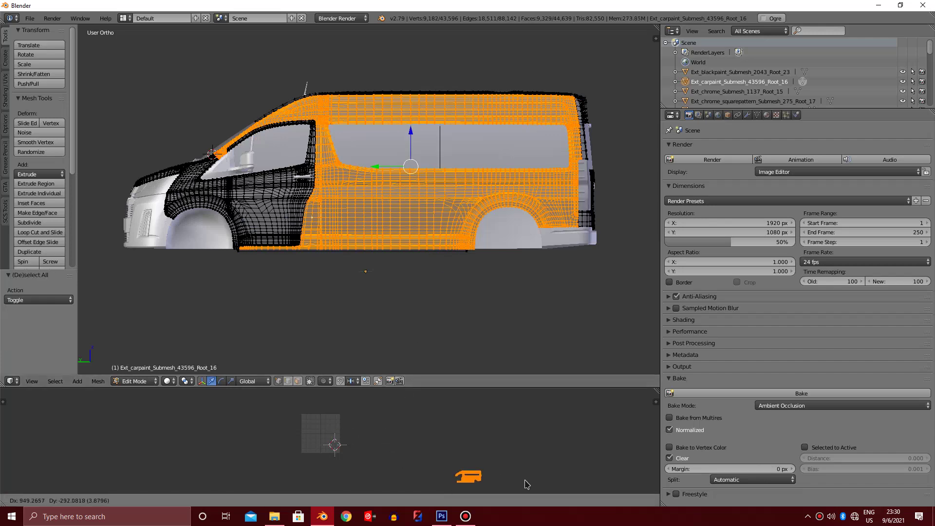
click(527, 484)
key(a)
ctrl+scroll(419, 237, up, 6)
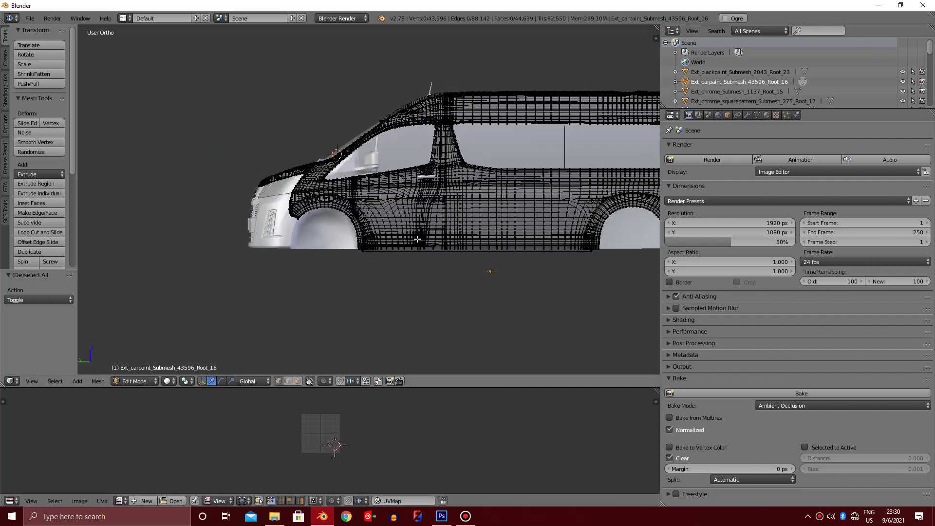
- Project this side's front door UVs from the view and move its island down out of the way
scroll(417, 239, up, 5)
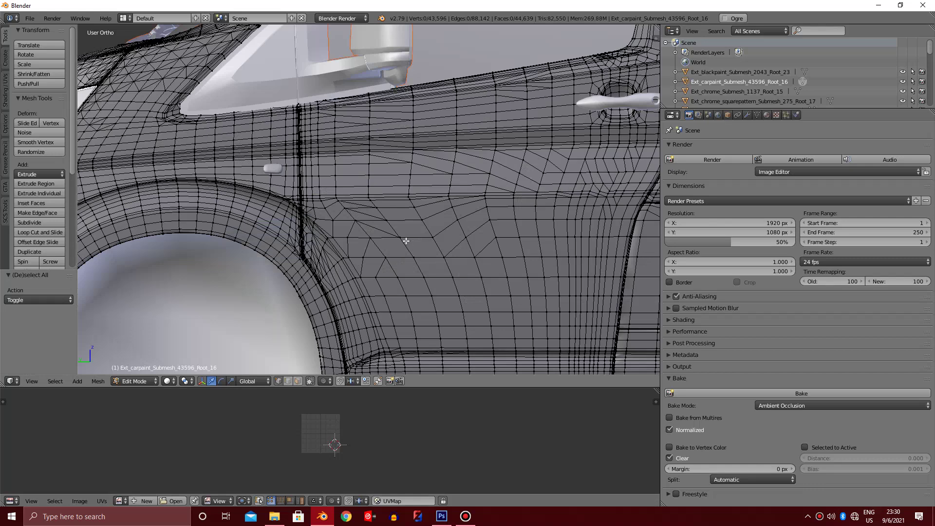
key(ctrl+l)
scroll(404, 234, down, 4)
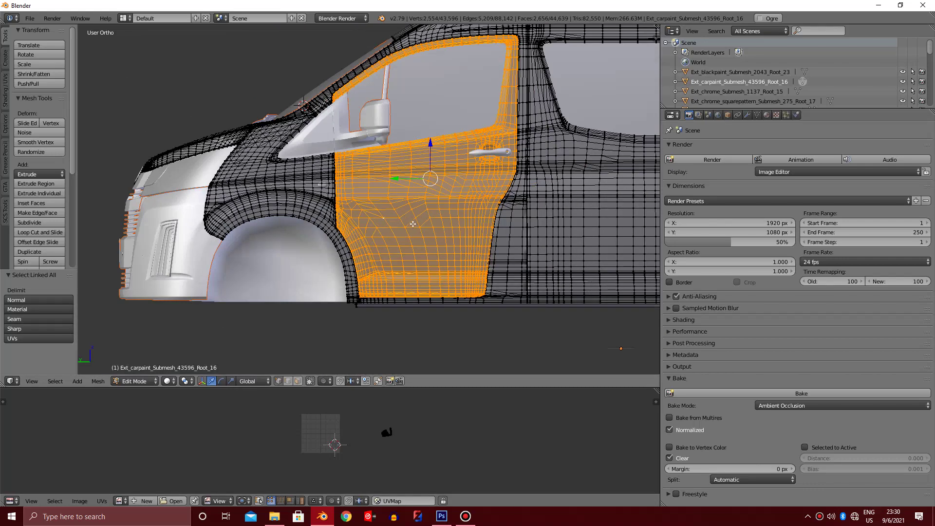
key(u)
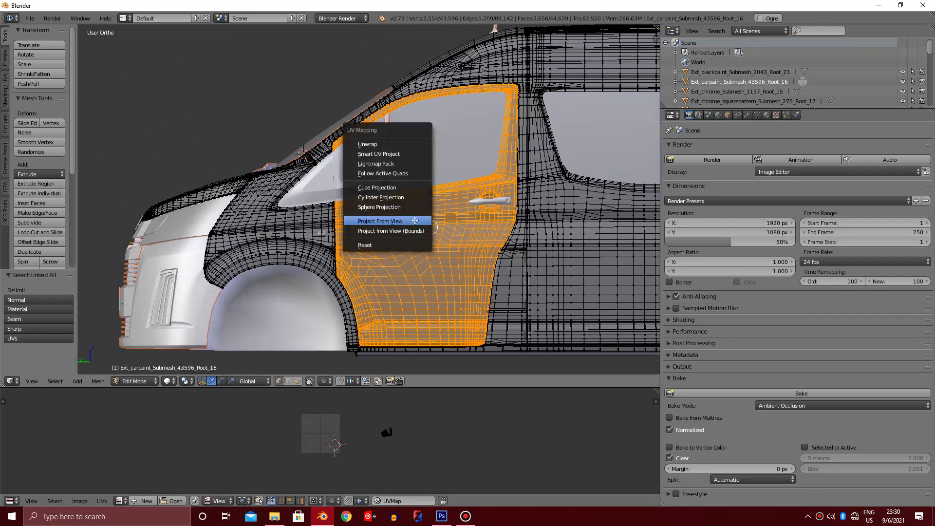
click(414, 221)
key(a)
key(g)
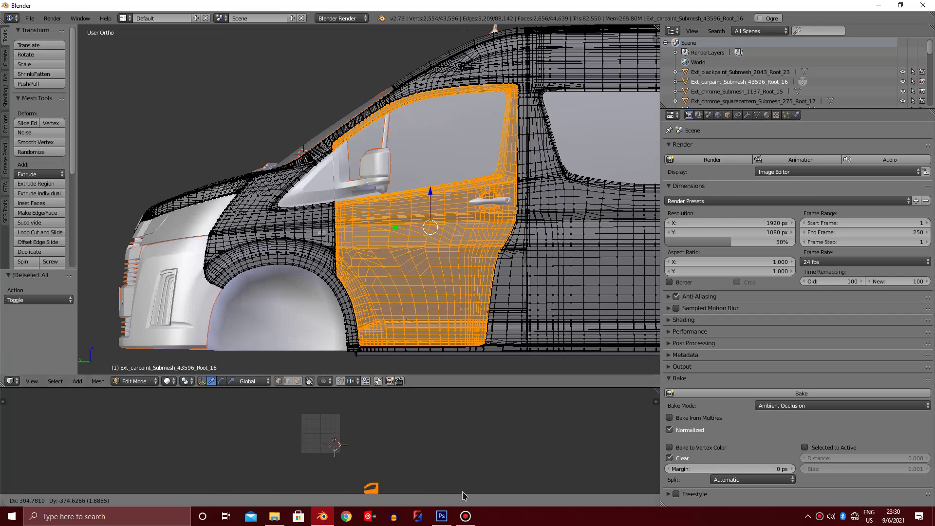
click(371, 487)
key(a)
- Project the front fender's UVs from the view and shift its island off the tile
key(ctrl+l)
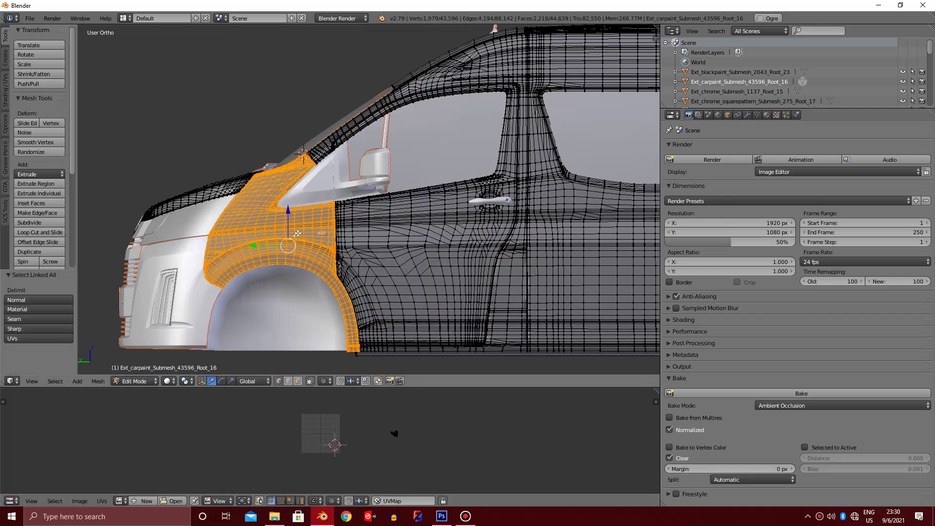
key(u)
click(298, 234)
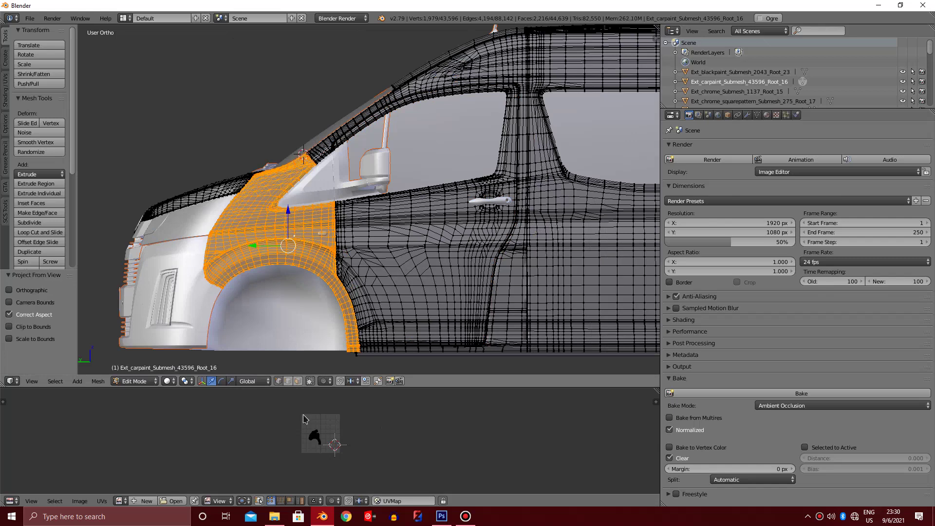
key(a)
key(g)
click(141, 491)
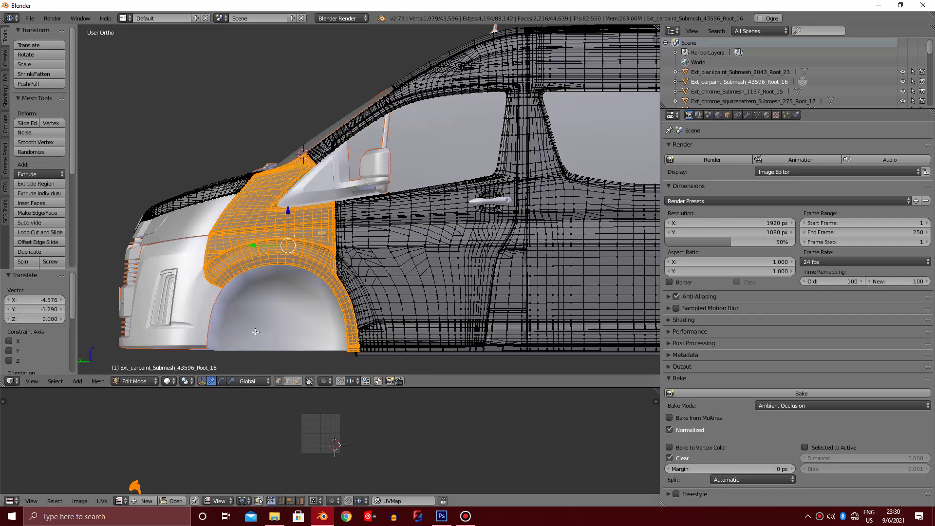
scroll(343, 221, down, 6)
middle_drag(344, 221, 235, 161)
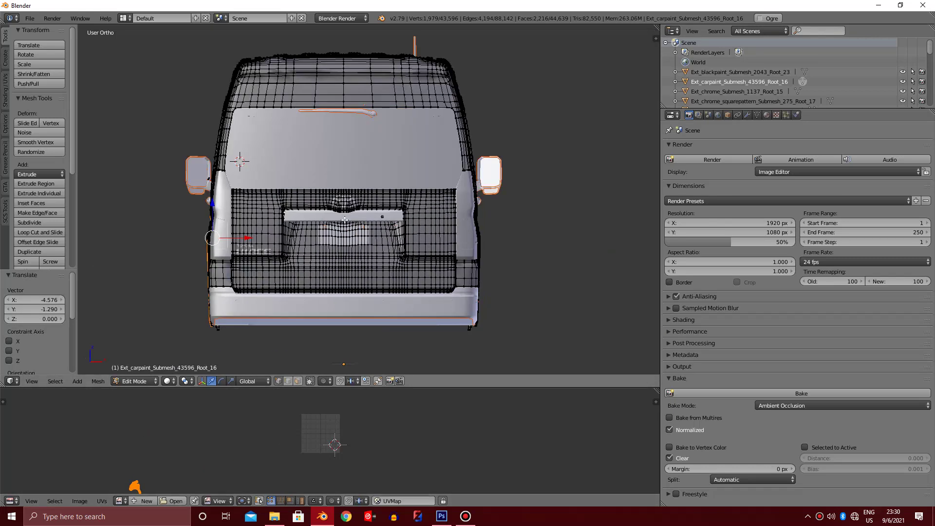
- Select the connected tailgate plus its lower-right and lower-left corner patches
scroll(224, 156, up, 2)
scroll(474, 300, up, 4)
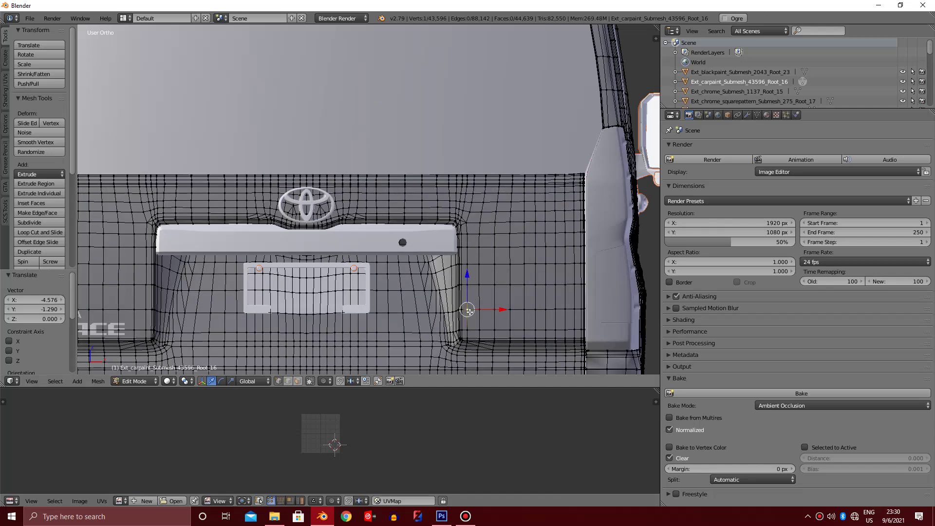
key(ctrl+l)
scroll(480, 312, down, 3)
scroll(398, 226, up, 3)
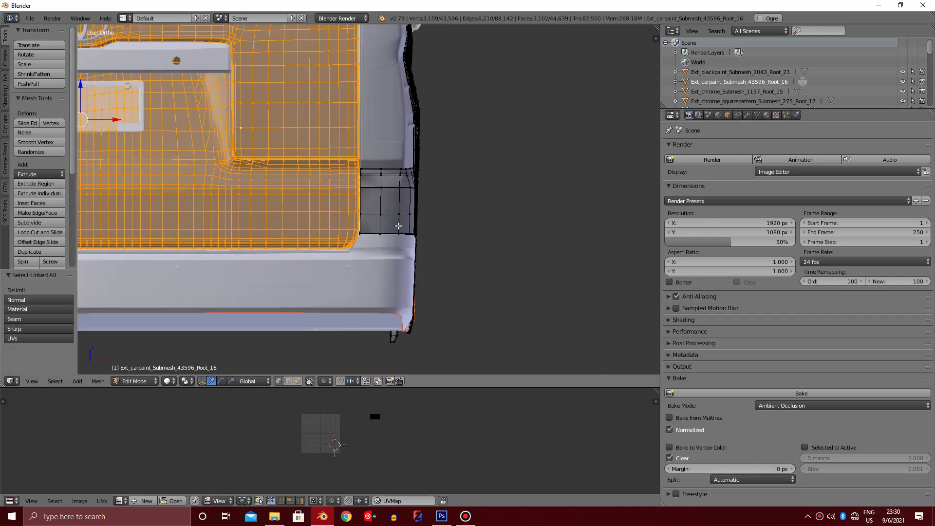
shift+right_click(383, 214)
key(ctrl+l)
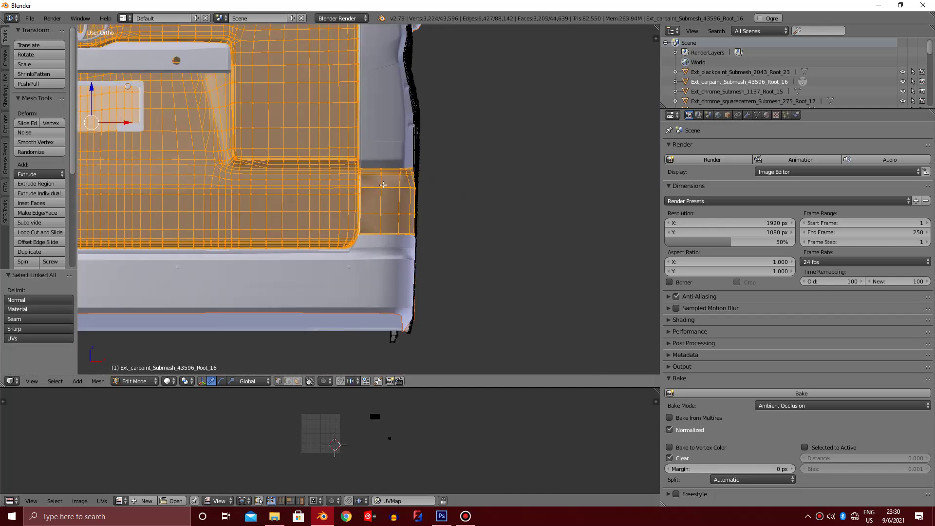
scroll(383, 184, down, 3)
scroll(321, 203, up, 3)
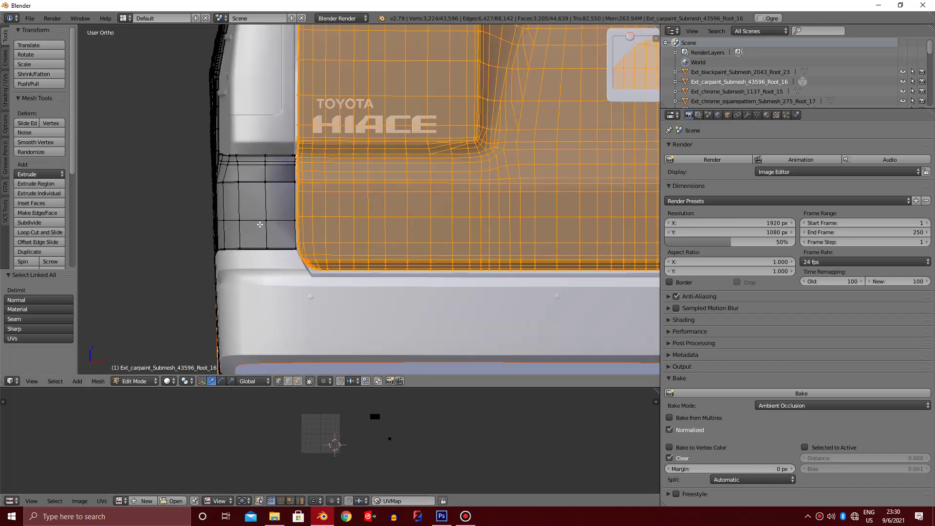
key(ctrl+l)
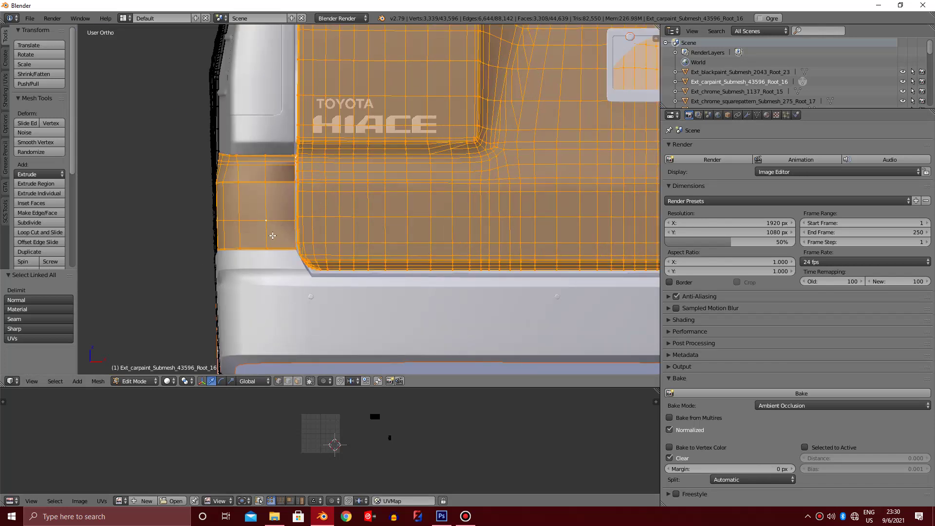
scroll(272, 236, down, 4)
- Add the linked roof-edge mesh to the selection and switch to a straight rear view
shift+middle_drag(355, 209, 355, 282)
scroll(443, 235, up, 4)
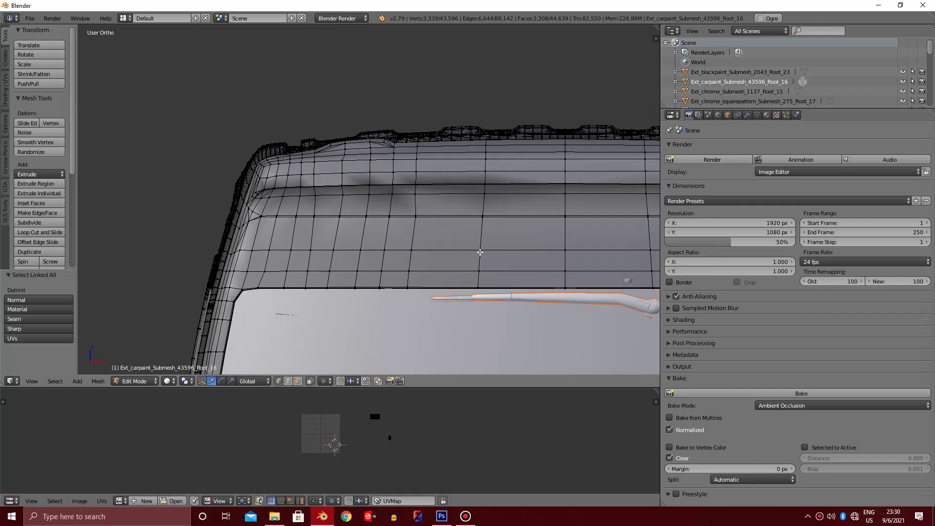
key(ctrl+l)
scroll(480, 252, down, 3)
middle_drag(313, 317, 505, 214)
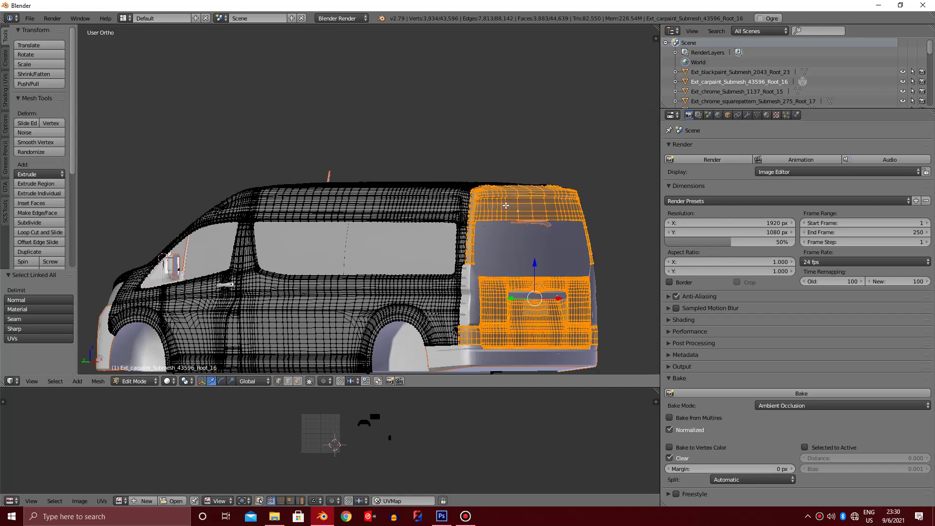
scroll(505, 206, up, 2)
key(KP_1)
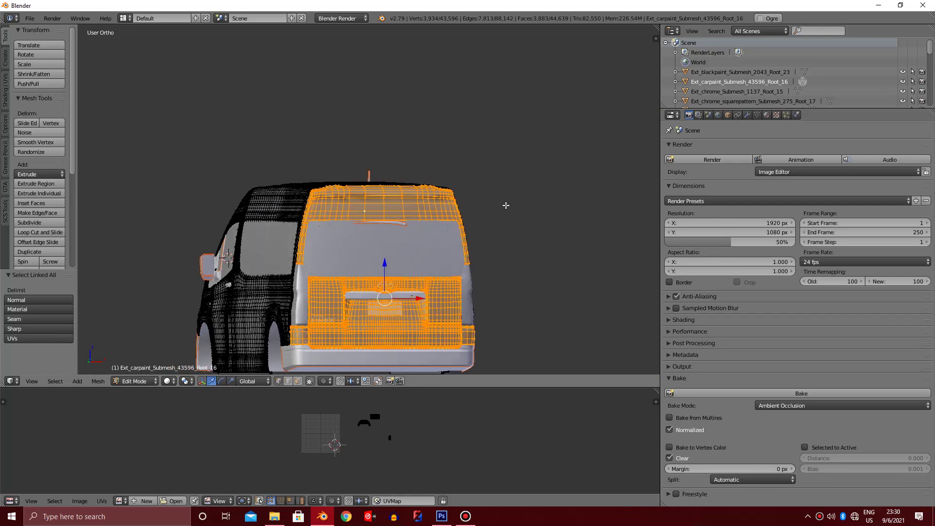
- Project the rear panels' UVs from the rear view, then deselect the mesh
key(u)
click(499, 208)
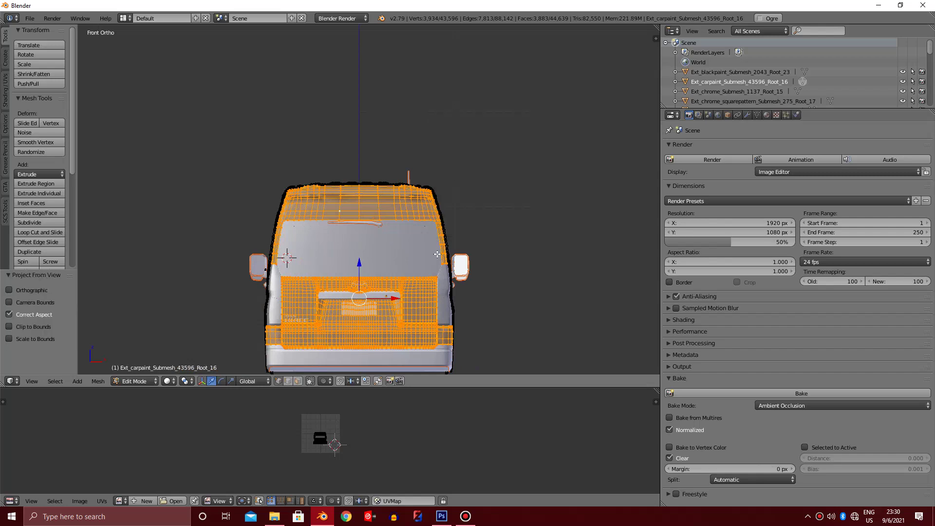
key(a)
- Select the roof panel in top view and project its UVs from view
middle_drag(424, 268, 415, 253)
key(KP_7)
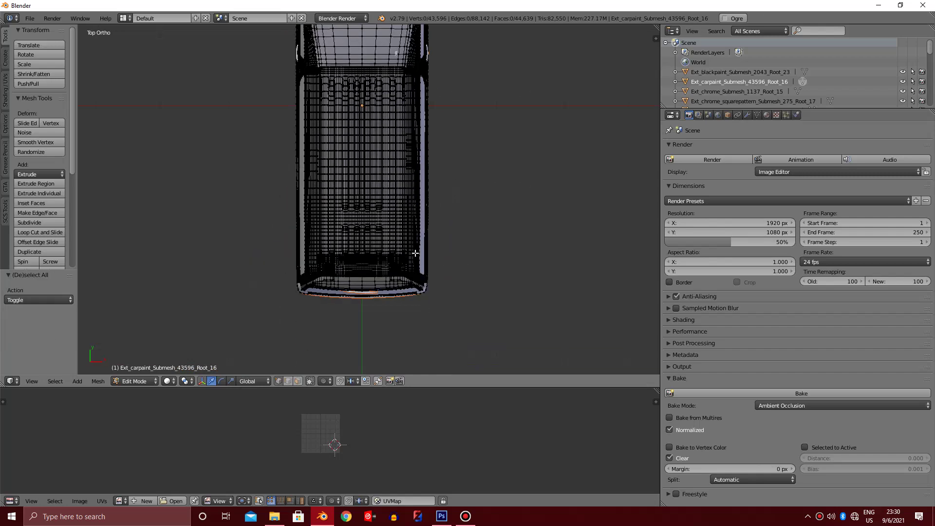
scroll(390, 270, up, 5)
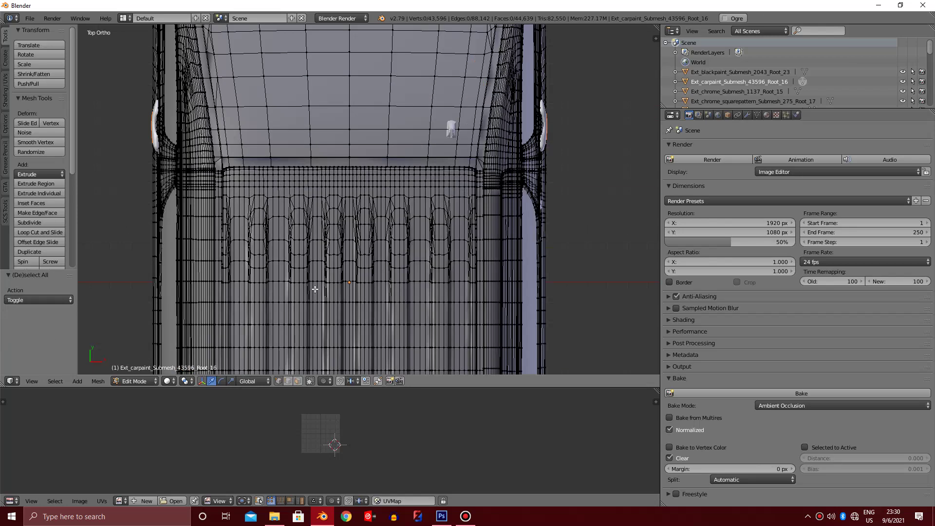
key(ctrl+l)
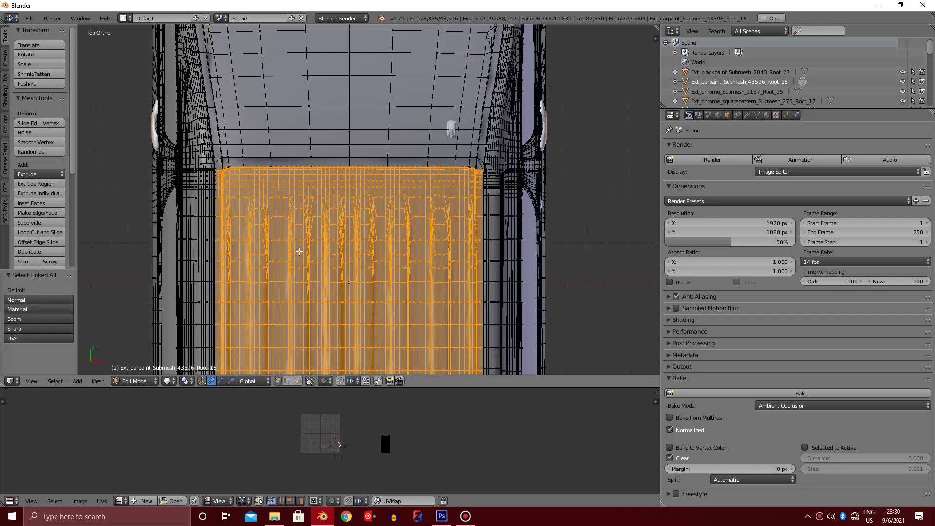
key(KP_Decimal)
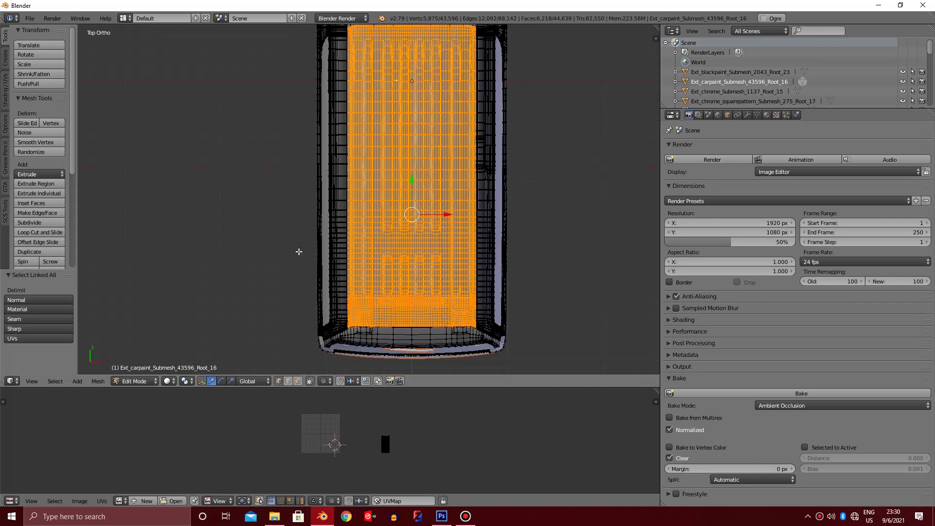
key(u)
click(297, 249)
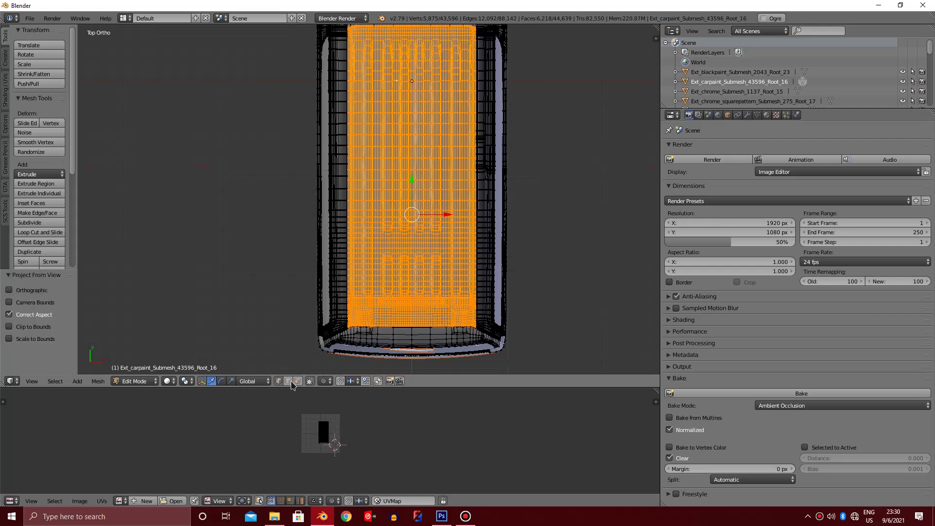
- Select the whole mesh and bring the roof UV island into view in the UV editor
key(a)
key(a)
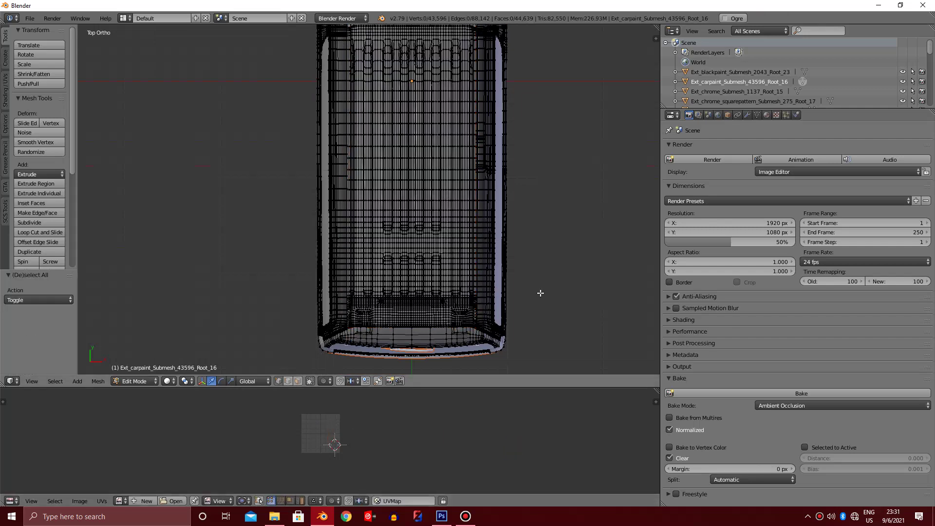
key(a)
scroll(417, 443, up, 2)
middle_drag(367, 466, 276, 478)
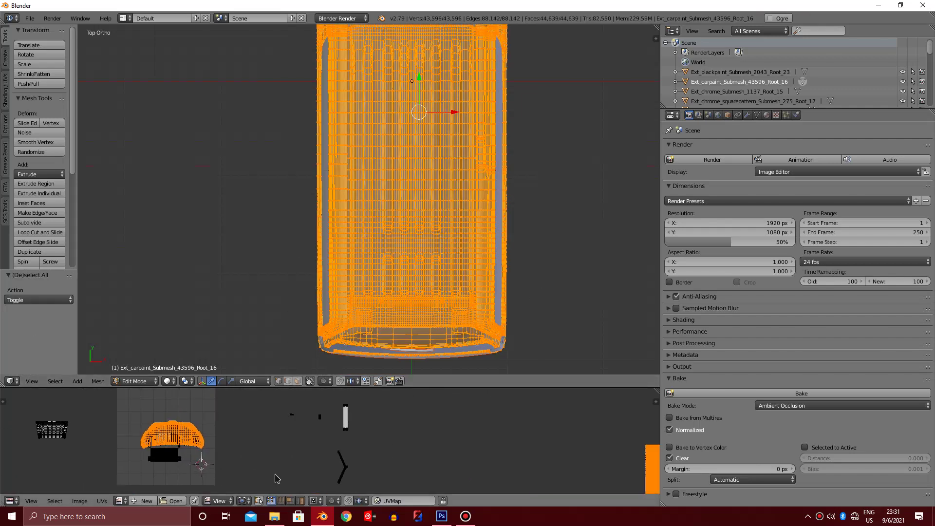
middle_drag(336, 441, 302, 455)
scroll(267, 426, up, 1)
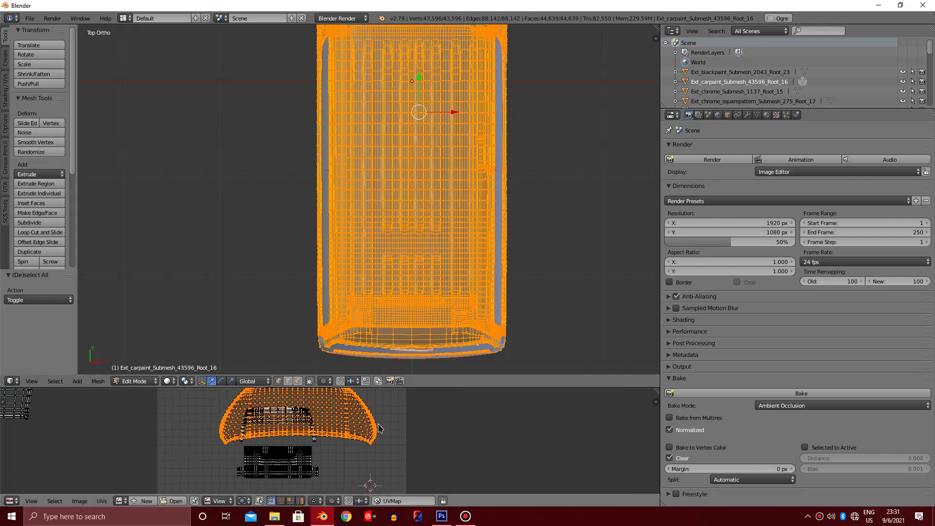
middle_drag(338, 427, 360, 425)
scroll(359, 428, down, 2)
scroll(351, 437, down, 2)
scroll(352, 440, down, 1)
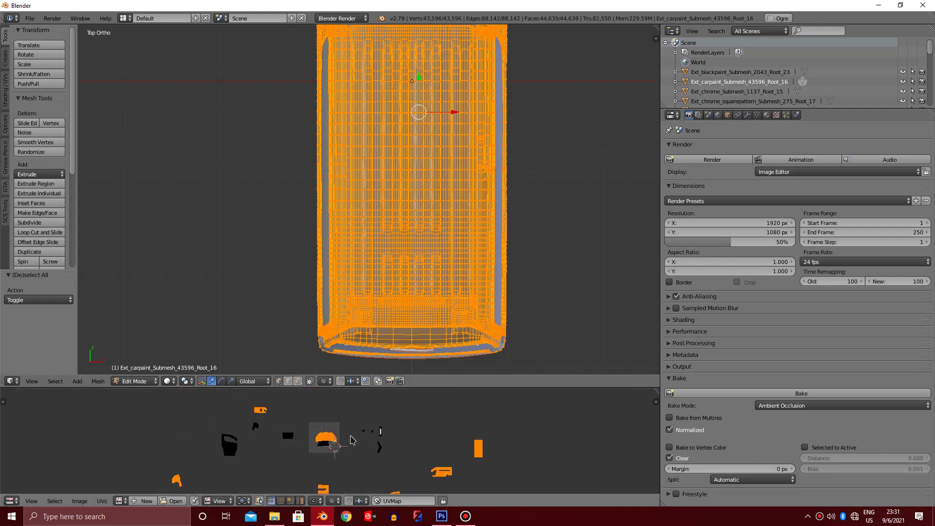
scroll(352, 439, up, 1)
scroll(353, 436, up, 1)
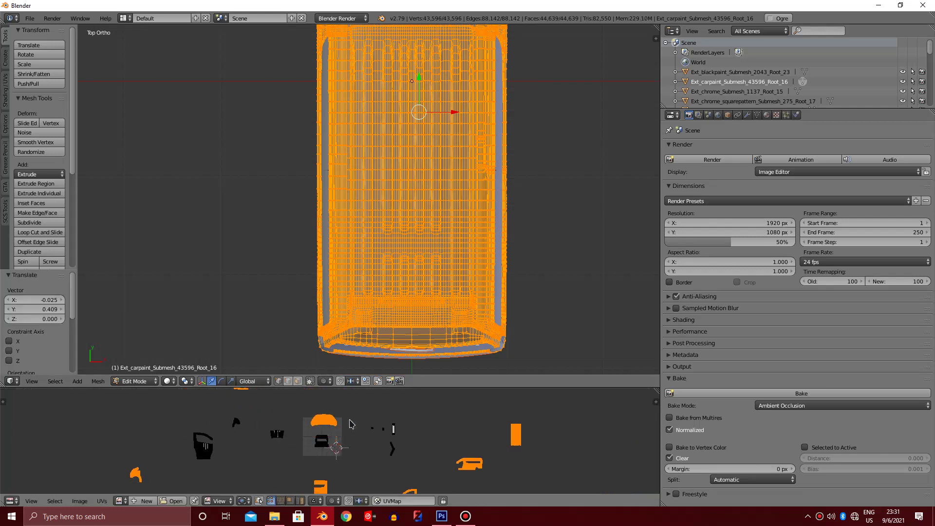
- Shift the UV islands upward, inspect the long bar-shaped island, and deselect the mesh
key(a)
key(a)
key(a)
scroll(370, 443, up, 2)
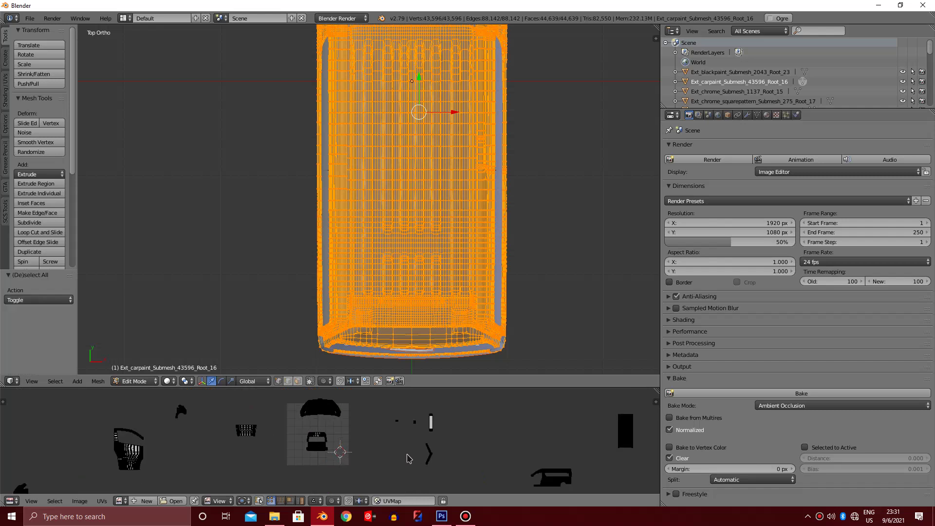
scroll(541, 436, up, 3)
middle_drag(540, 436, 312, 428)
scroll(273, 439, up, 2)
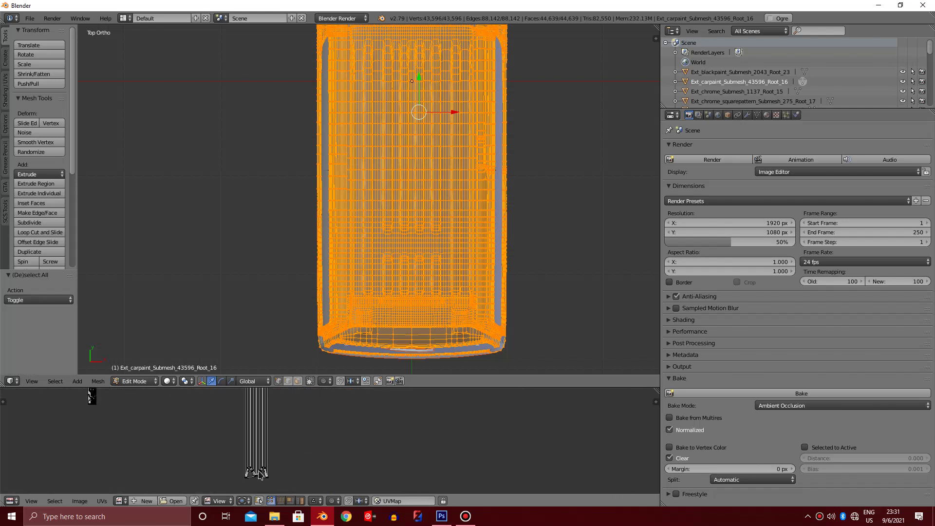
mouse_move(370, 205)
middle_down()
mouse_move(418, 237)
mouse_move(316, 229)
middle_up()
scroll(417, 237, up, 1)
scroll(418, 237, up, 2)
scroll(417, 237, up, 1)
scroll(418, 237, up, 1)
key(a)
- Move a vertex beside the door handle and select its connected mesh
scroll(382, 230, up, 5)
scroll(382, 229, down, 3)
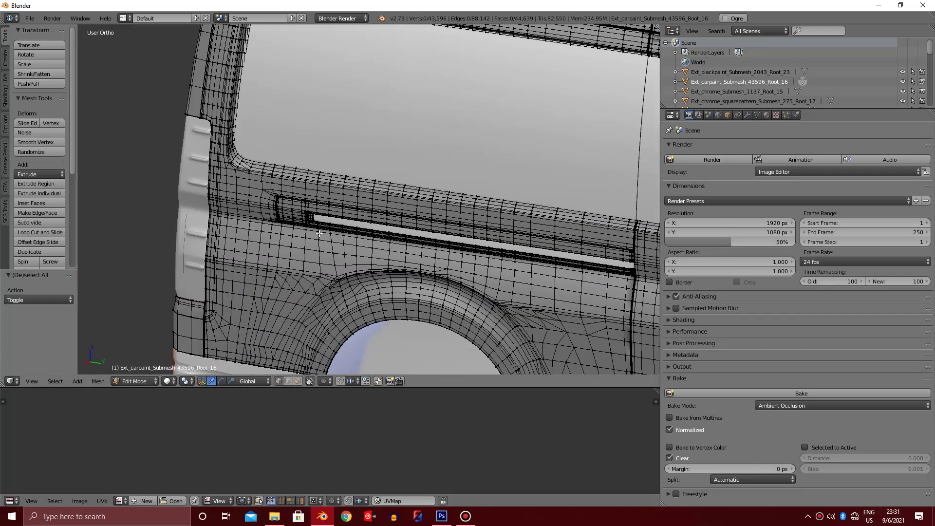
scroll(295, 226, up, 3)
right_click(295, 226)
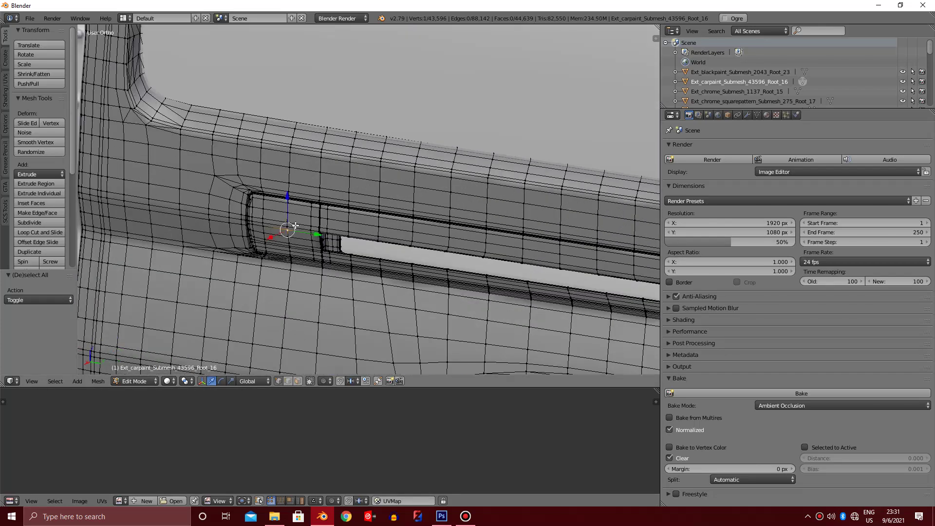
key(g)
click(237, 160)
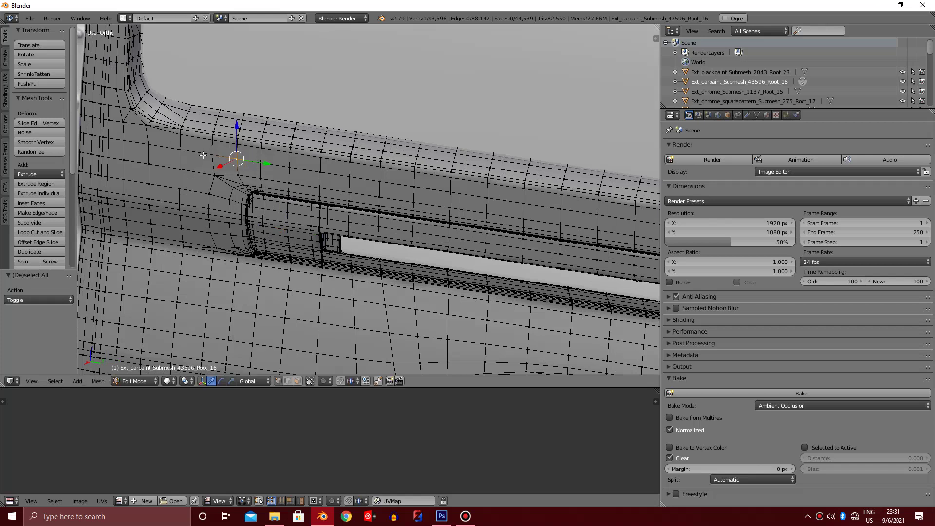
key(ctrl+l)
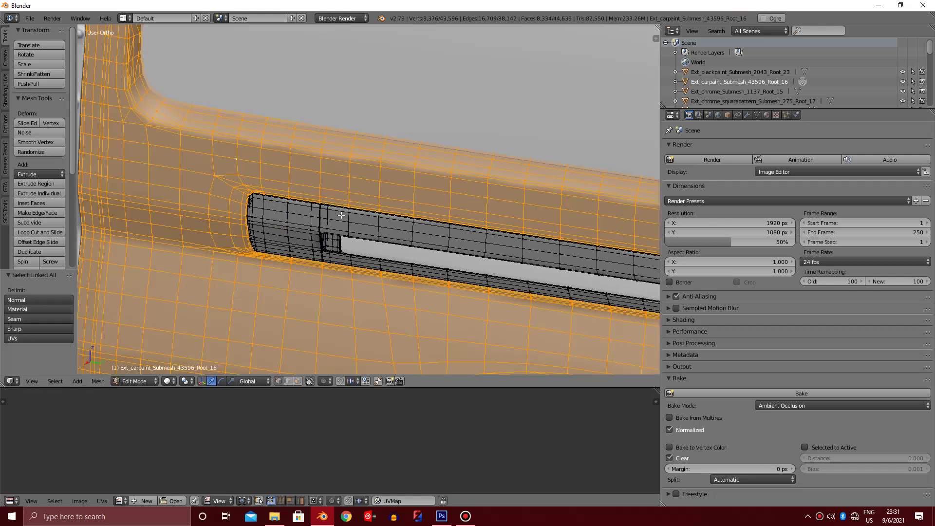
- Select the door-handle strip and project its UVs from the right side view
right_click(341, 223)
key(ctrl+l)
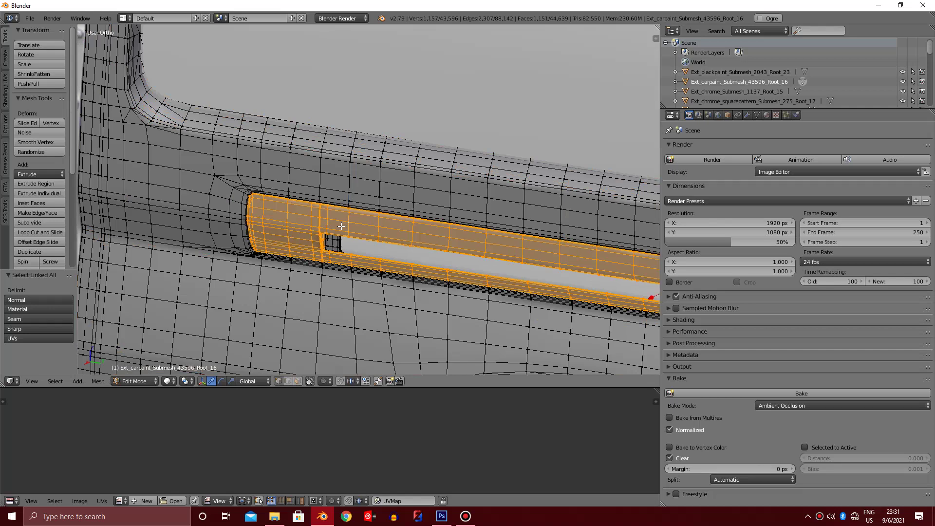
key(KP_3)
scroll(373, 122, down, 2)
ctrl+scroll(374, 122, down, 4)
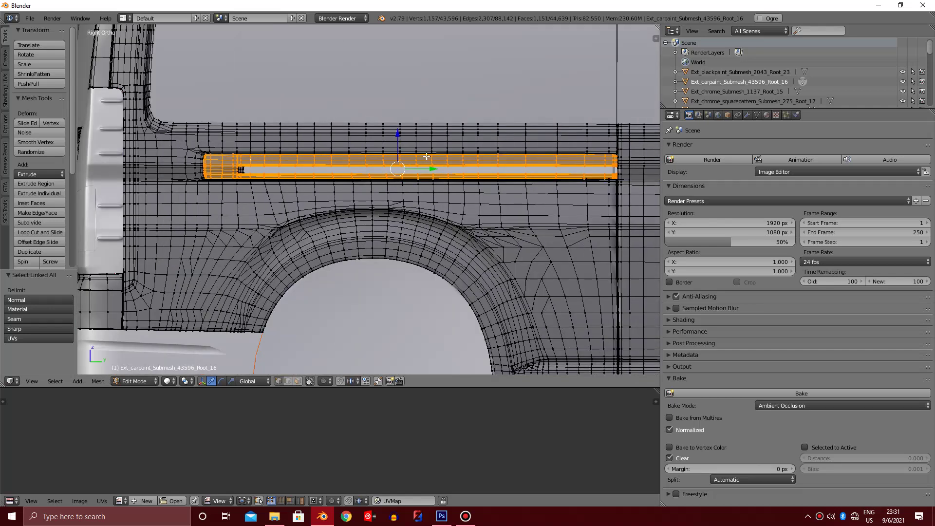
ctrl+scroll(374, 123, down, 1)
key(u)
click(394, 165)
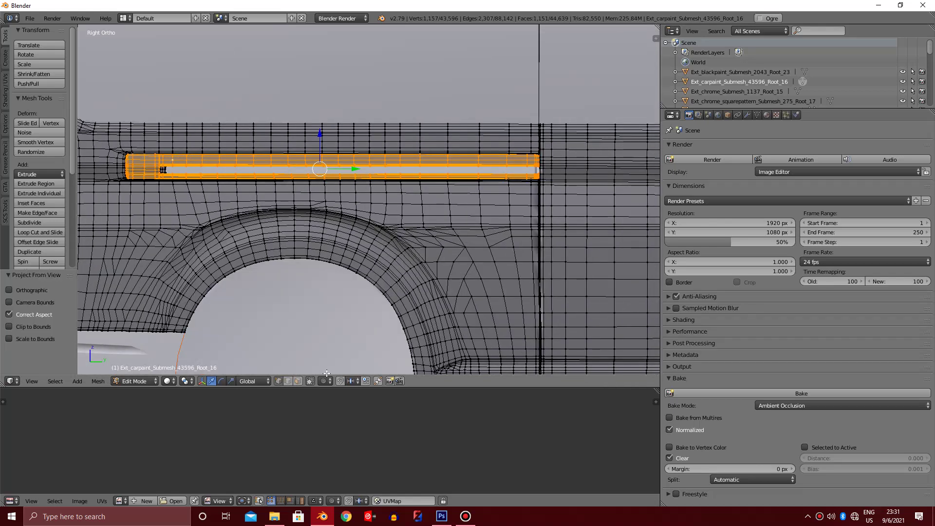
- Move the strip's UV island to the lower left of the grid and clear the selection
scroll(327, 373, down, 5)
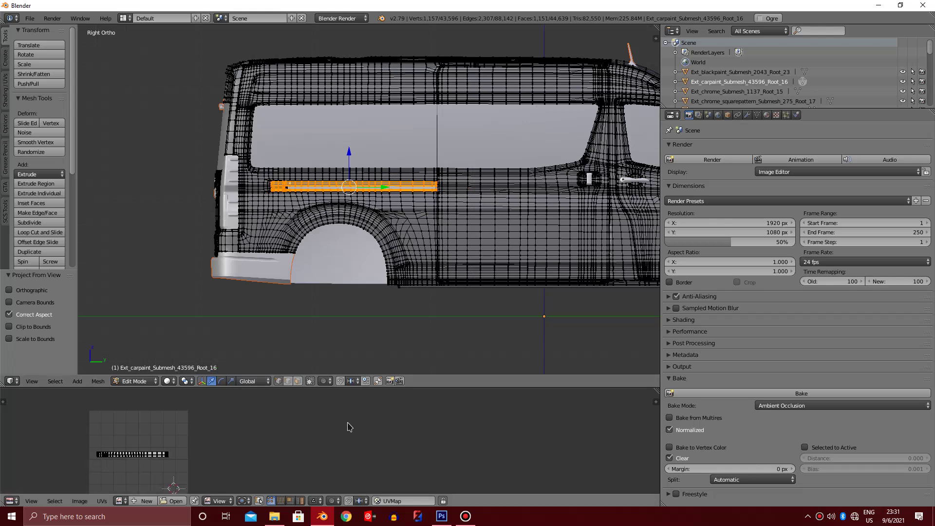
key(a)
scroll(327, 442, down, 2)
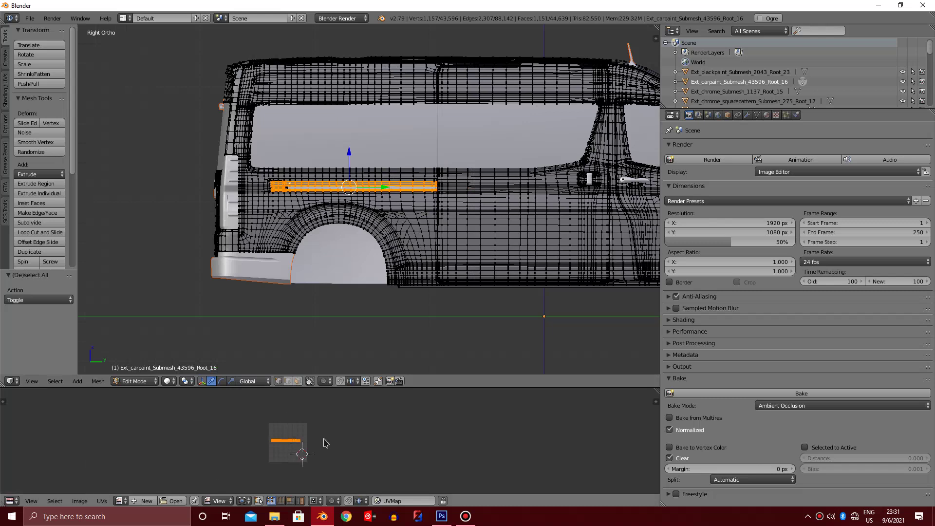
key(g)
click(140, 482)
key(a)
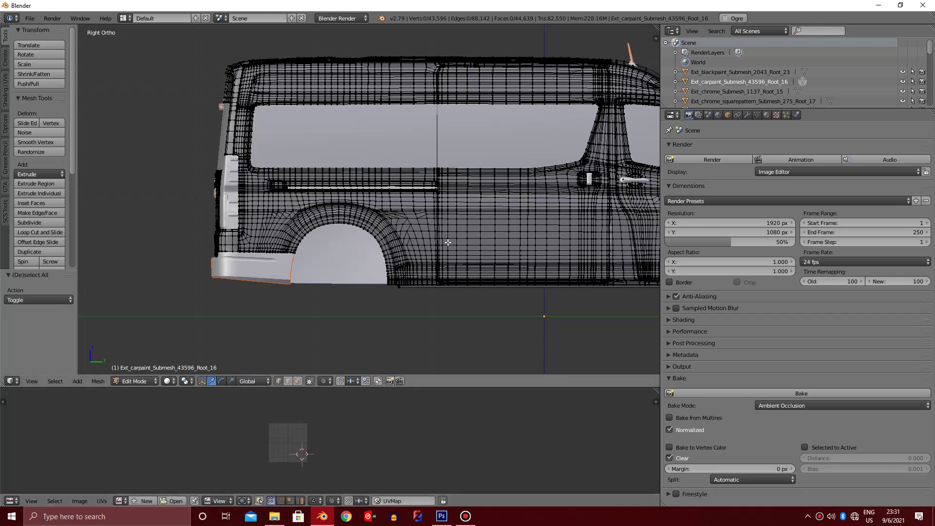
scroll(425, 289, up, 3)
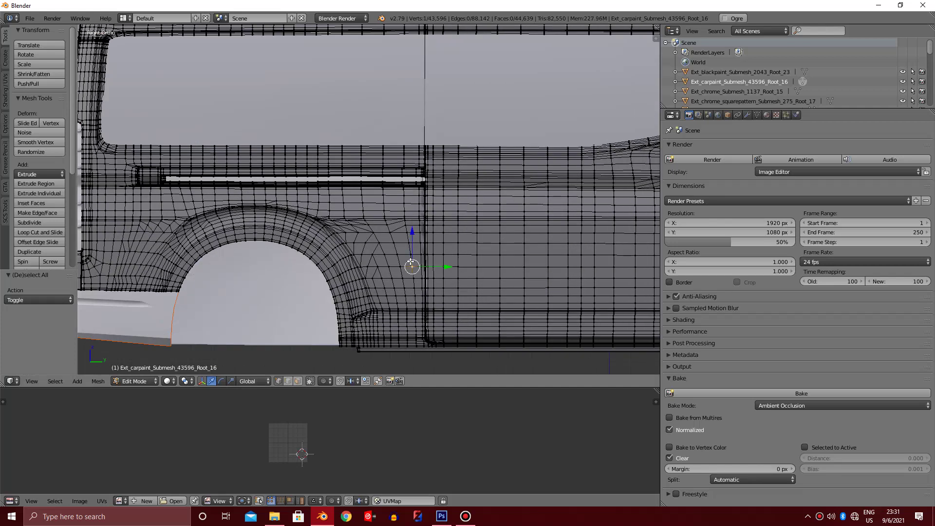
- Select the whole linked rocker strip on the van's right side
key(ctrl+l)
ctrl+scroll(411, 261, down, 3)
ctrl+scroll(410, 261, down, 3)
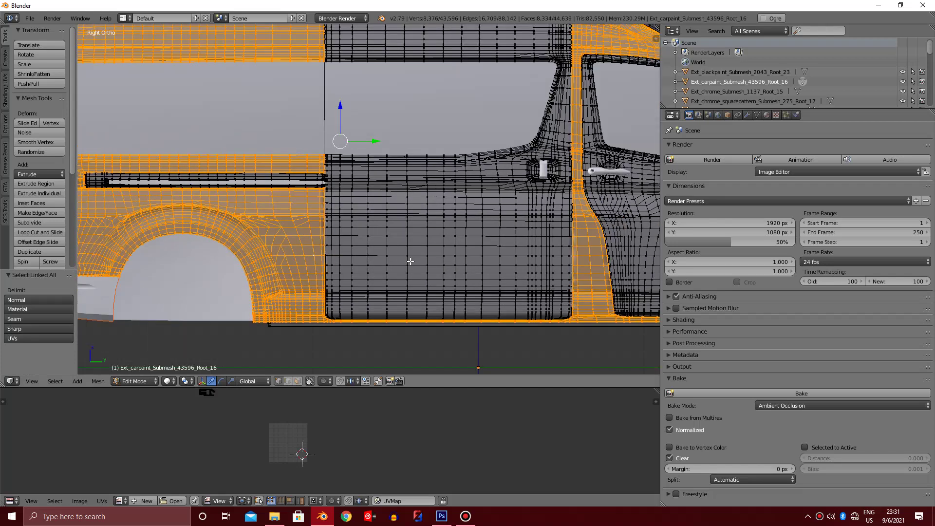
ctrl+scroll(411, 261, down, 3)
ctrl+scroll(411, 263, down, 3)
ctrl+scroll(411, 265, down, 3)
shift+scroll(419, 261, down, 3)
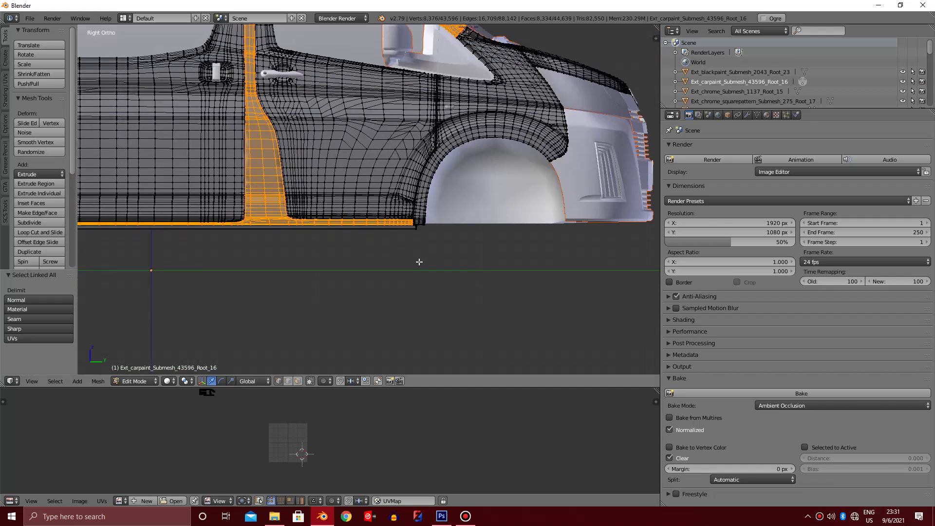
scroll(496, 269, up, 4)
right_click(574, 274)
key(ctrl+l)
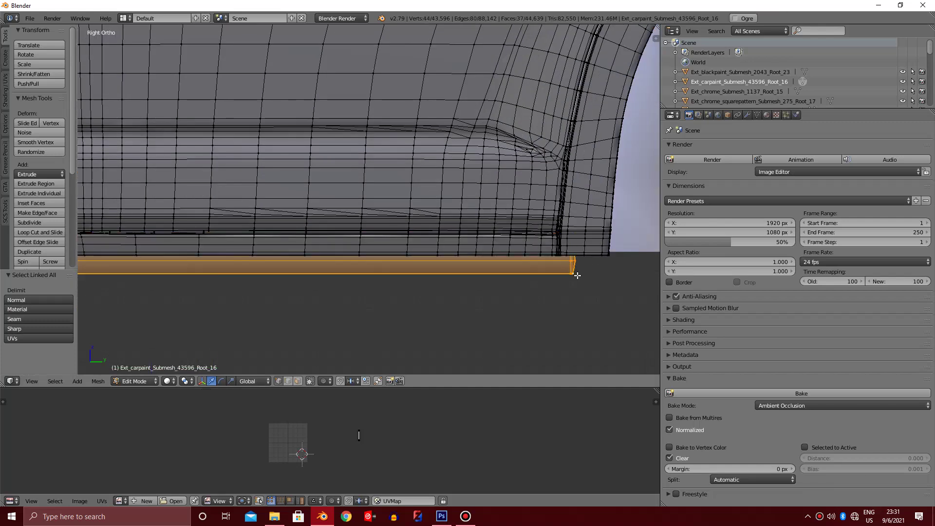
- Project the right rocker strip's UVs from the side view
scroll(560, 270, down, 2)
ctrl+scroll(399, 273, down, 2)
ctrl+scroll(357, 266, down, 2)
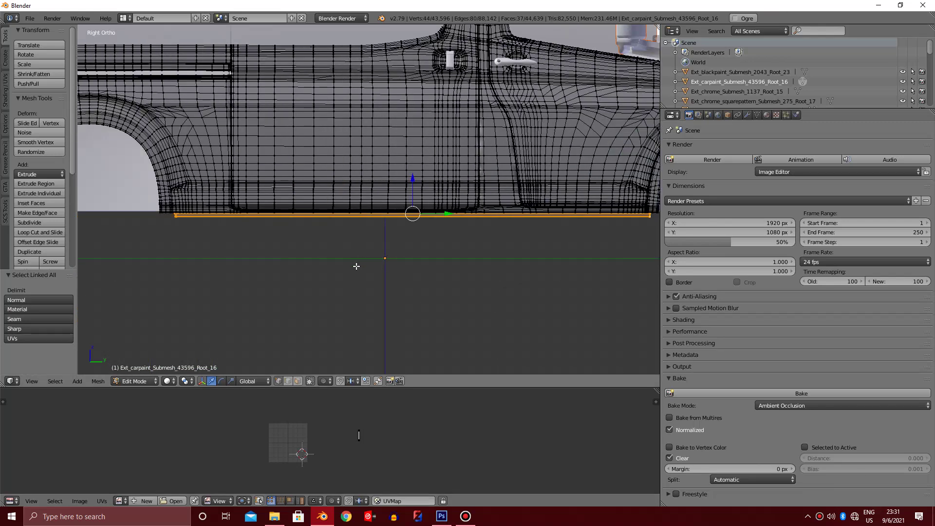
key(u)
click(357, 267)
key(a)
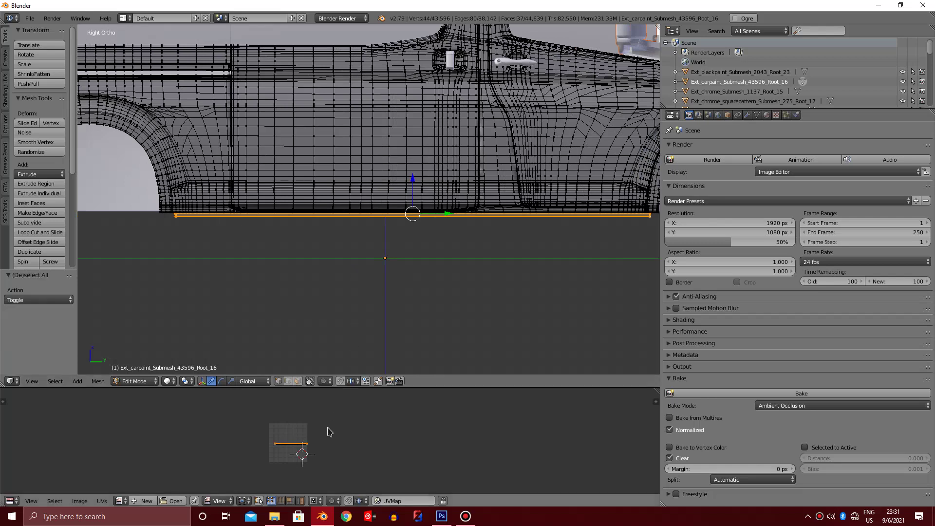
key(a)
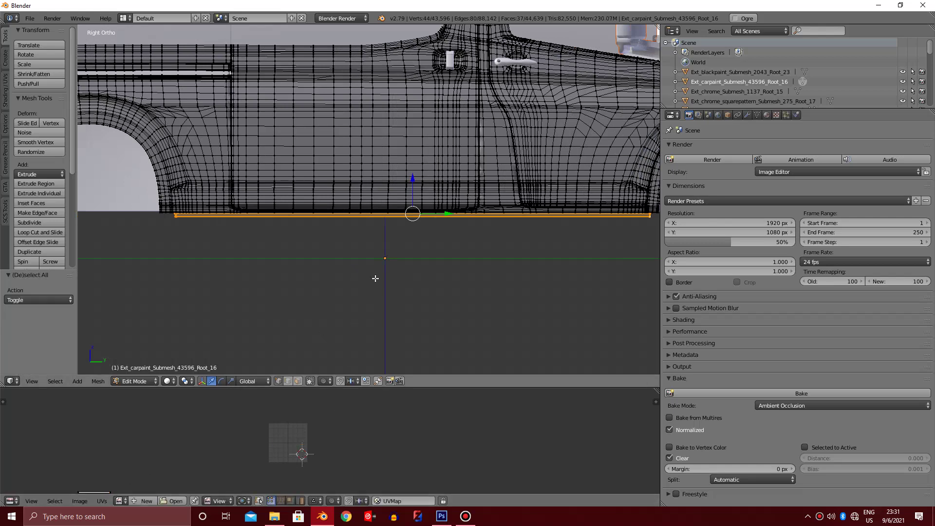
- Select the rocker strip on the van's other side and align the left side view
key(ctrl+KP_3)
scroll(360, 263, up, 2)
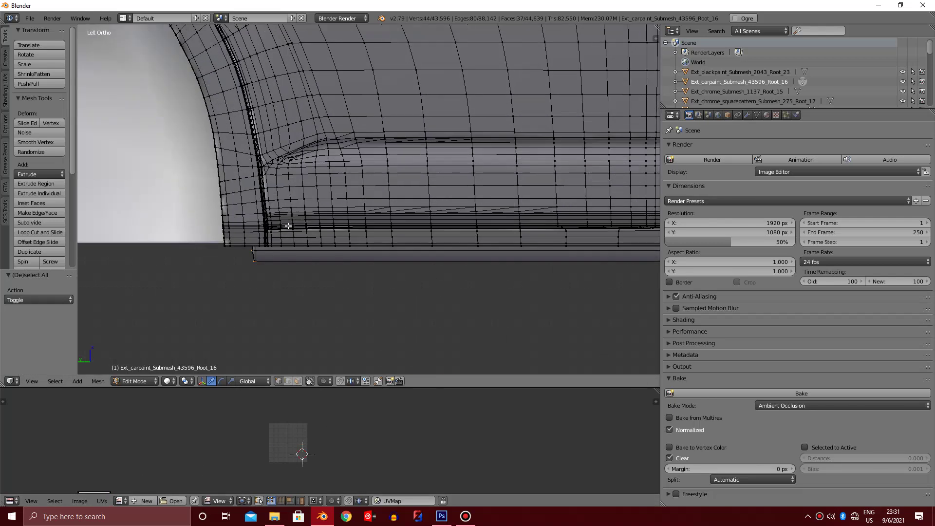
scroll(380, 301, up, 2)
scroll(401, 338, up, 2)
right_click(409, 359)
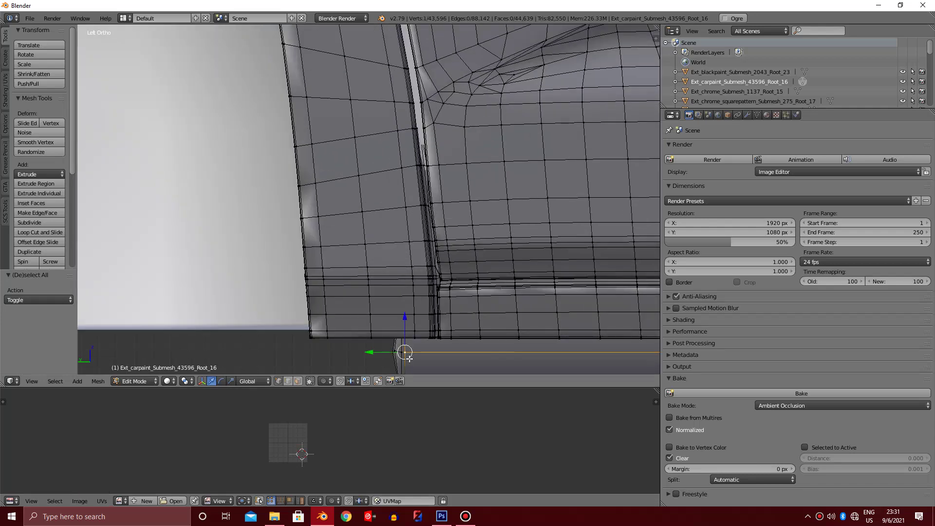
key(ctrl+l)
scroll(438, 316, down, 4)
scroll(445, 297, down, 1)
key(KP_4)
key(KP_4)
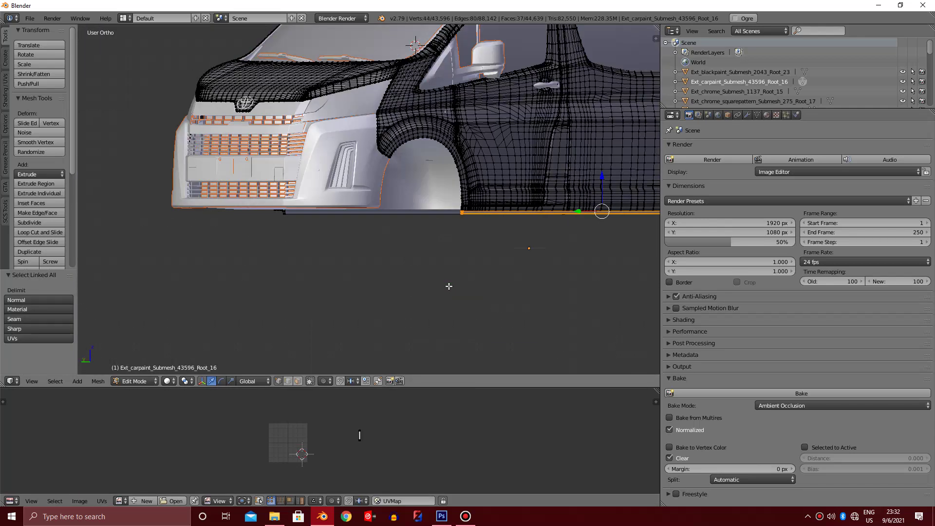
key(KP_6)
key(KP_6)
key(ctrl+KP_3)
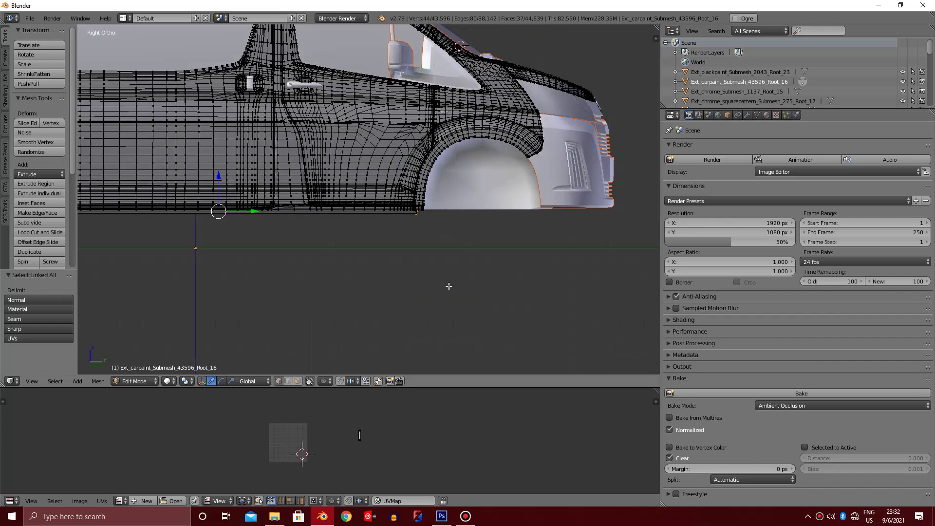
key(ctrl+KP_3)
- Project the left rocker strip's UVs from view, reposition its island, and clear the selection
key(u)
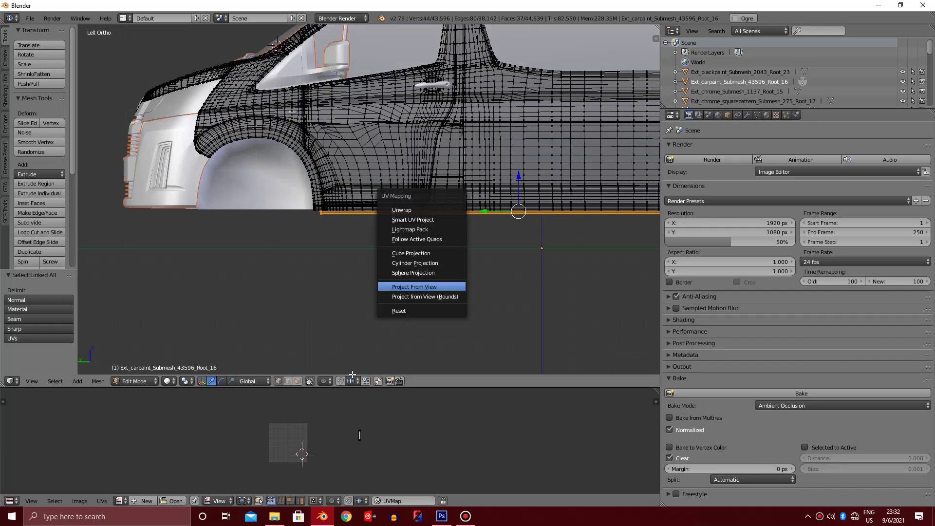
click(448, 288)
key(a)
key(g)
click(331, 466)
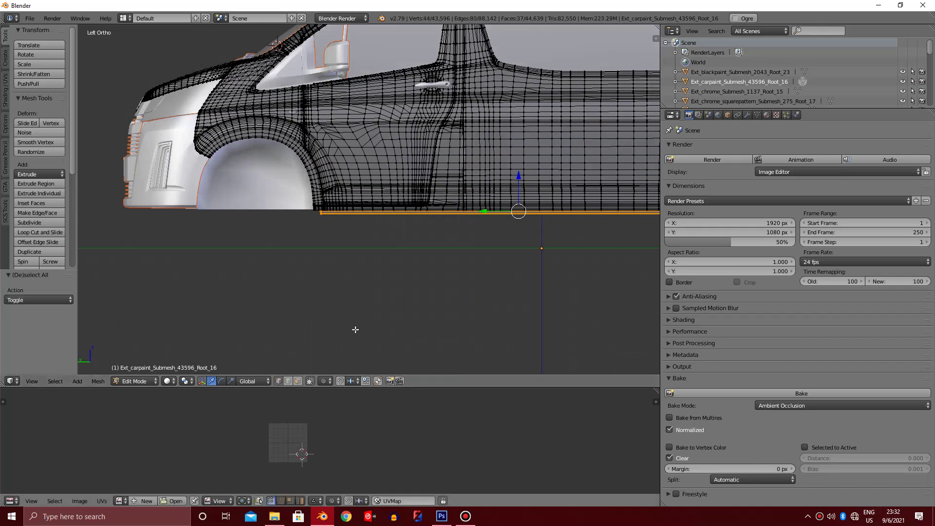
scroll(354, 328, down, 3)
mouse_move(354, 327)
middle_down()
mouse_move(390, 242)
mouse_move(372, 267)
middle_up()
scroll(390, 242, up, 4)
key(a)
key(a)
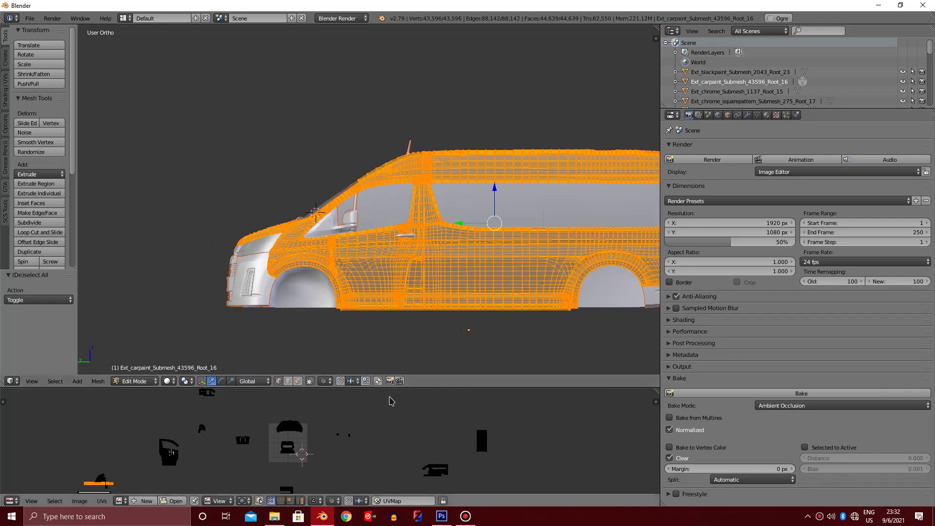
scroll(379, 427, up, 3)
scroll(392, 468, up, 3)
scroll(450, 448, up, 3)
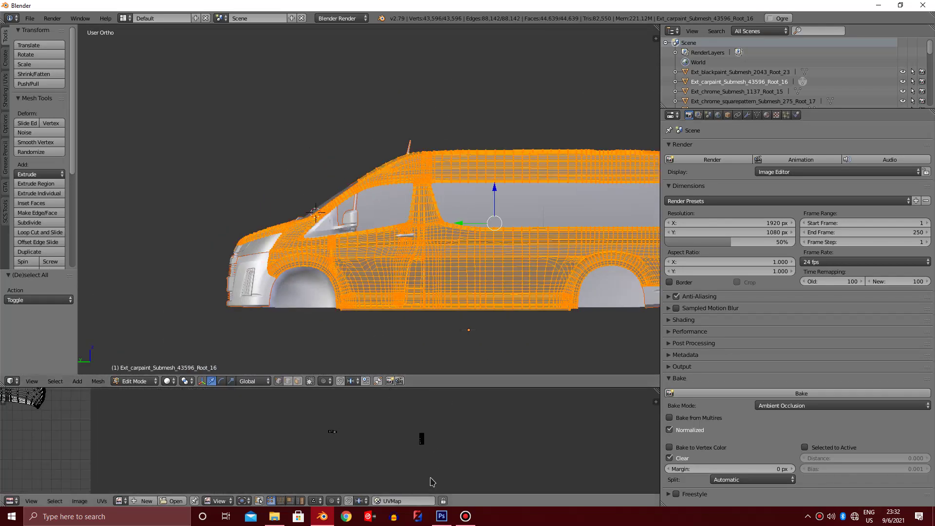
scroll(468, 441, up, 2)
scroll(488, 433, up, 1)
scroll(487, 434, up, 2)
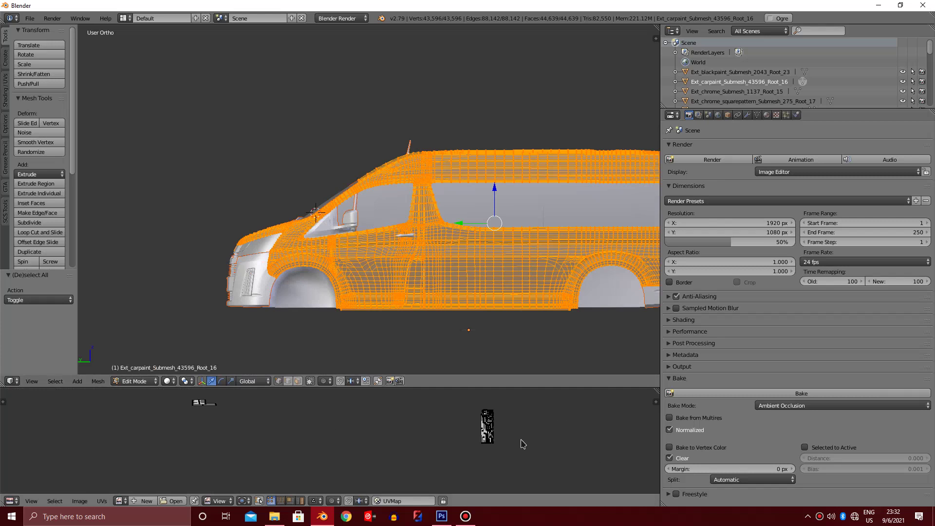
scroll(522, 440, up, 1)
scroll(539, 439, up, 1)
scroll(516, 443, up, 1)
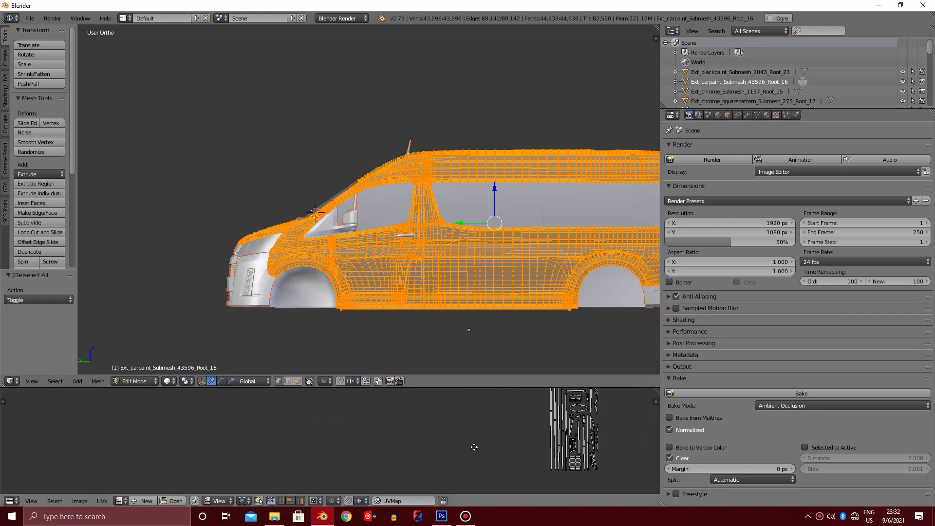
middle_drag(634, 442, 462, 459)
scroll(508, 238, down, 1)
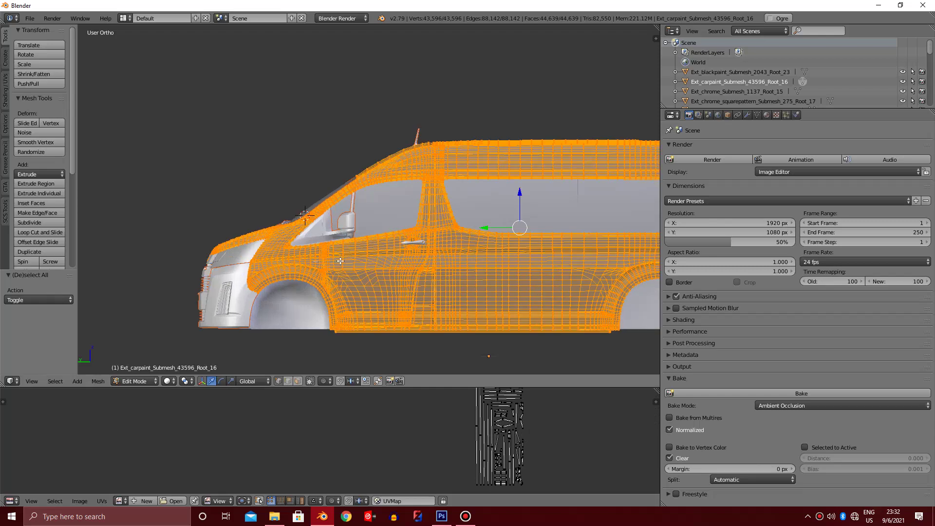
scroll(508, 237, down, 2)
key(a)
middle_drag(509, 237, 416, 233)
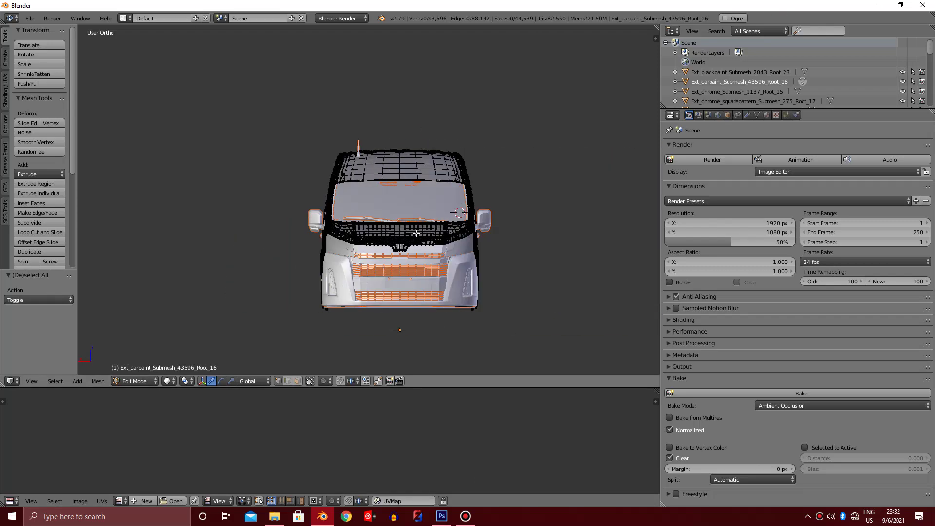
key(KP_4)
key(KP_4)
key(z)
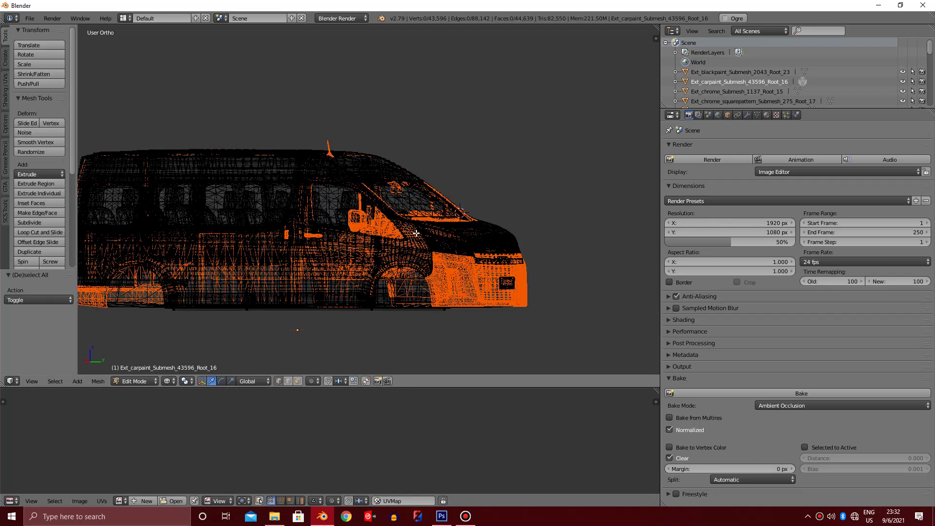
key(Tab)
key(z)
key(KP_6)
key(KP_6)
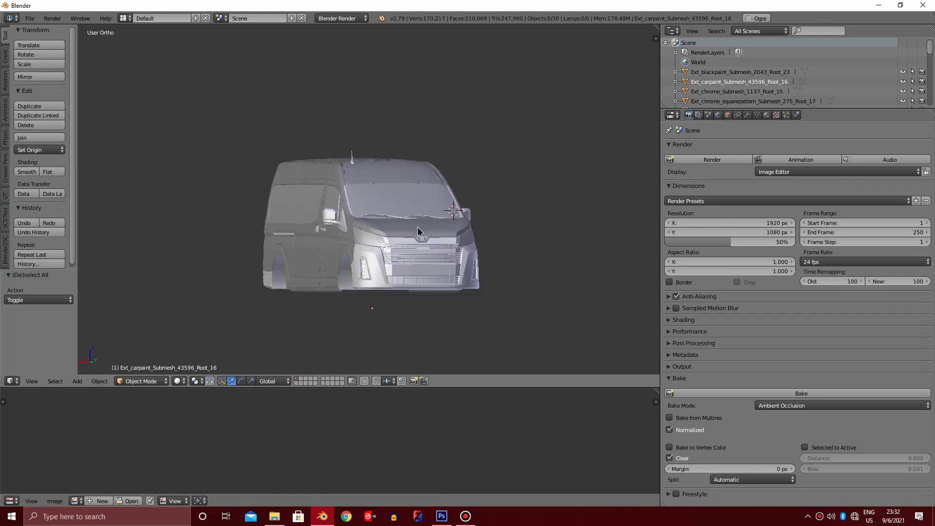
key(KP_6)
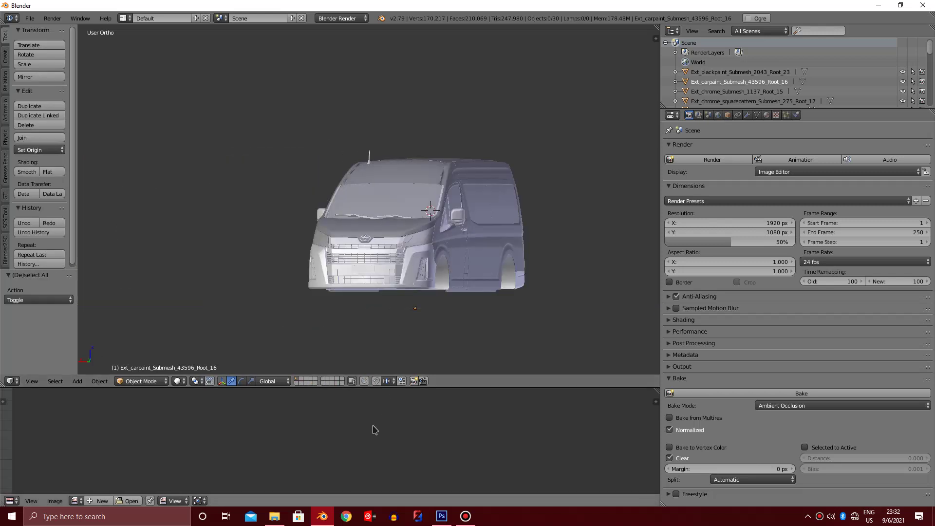
key(Tab)
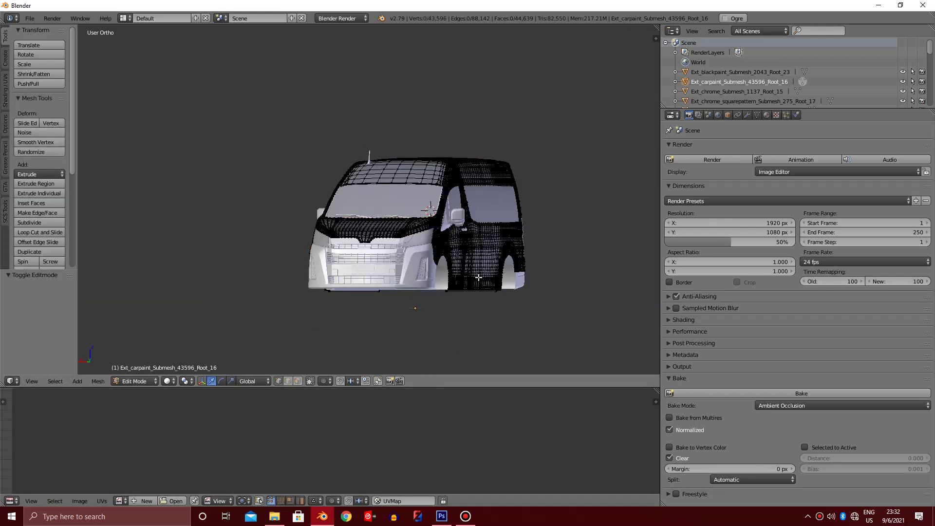
- Show all carpaint UV islands in a maximised UV editor and start a new 3000 × 3000 px image
key(a)
key(ctrl+Up)
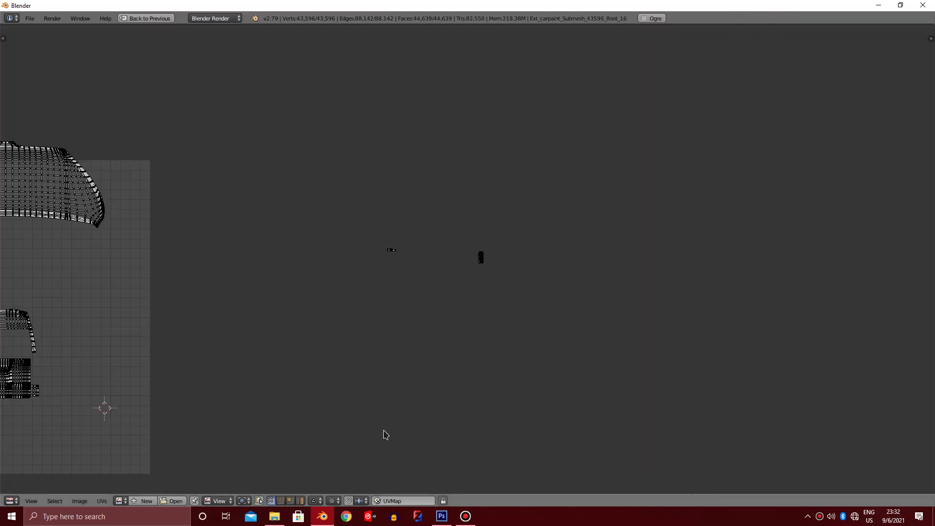
scroll(423, 416, down, 4)
scroll(308, 329, down, 3)
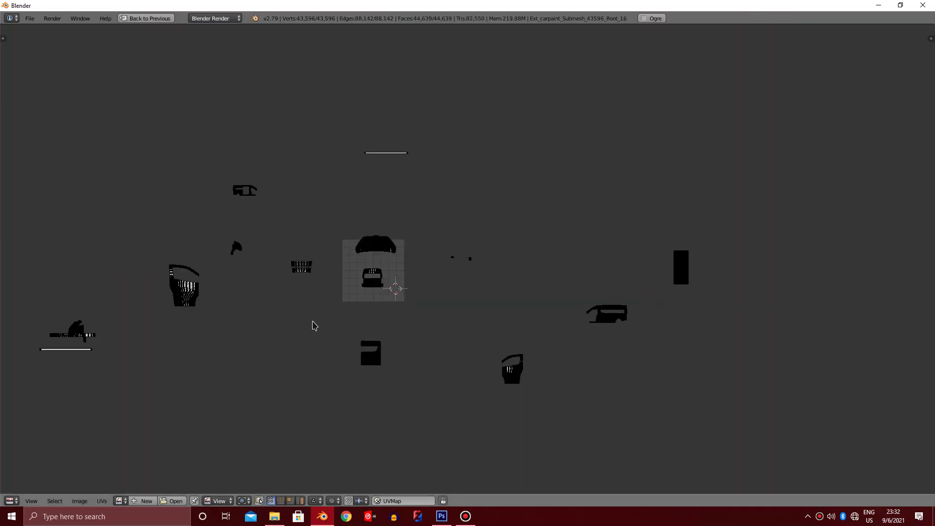
key(a)
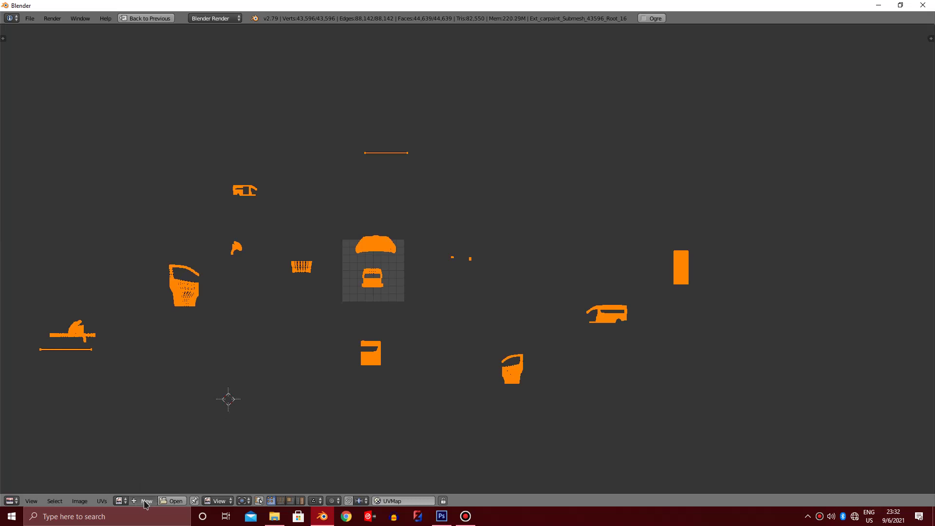
click(145, 501)
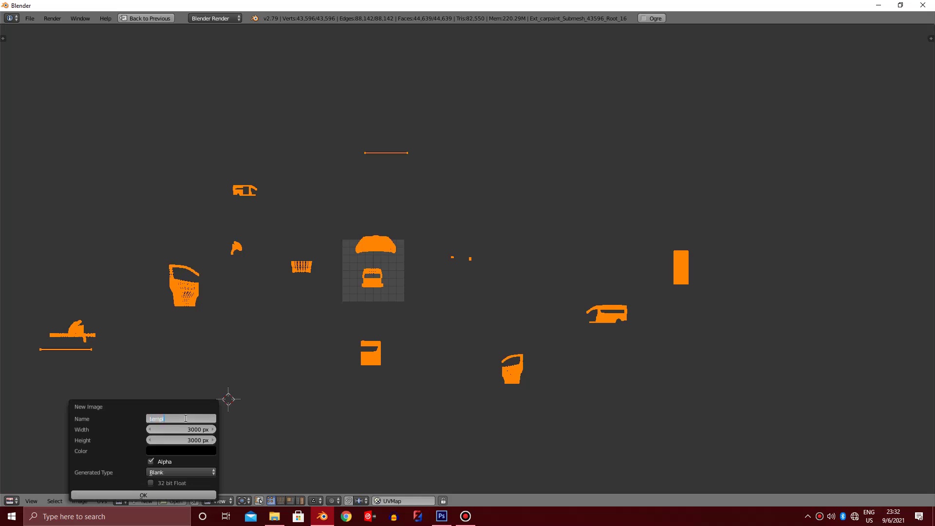
- Confirm the new 3000 × 3000 px image named template2
click(163, 495)
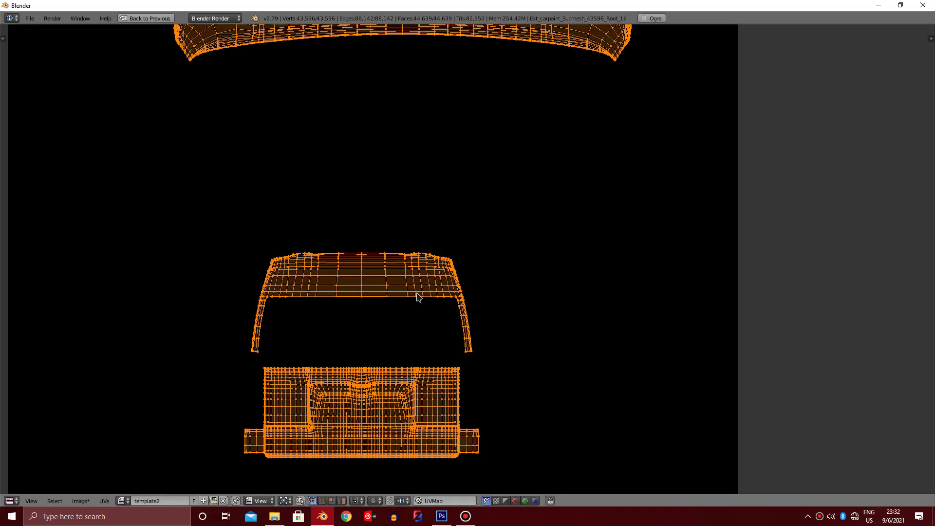
- Select the hood UV island at the top and scale it down
scroll(417, 295, down, 3)
scroll(416, 295, down, 1)
key(a)
scroll(481, 209, up, 1)
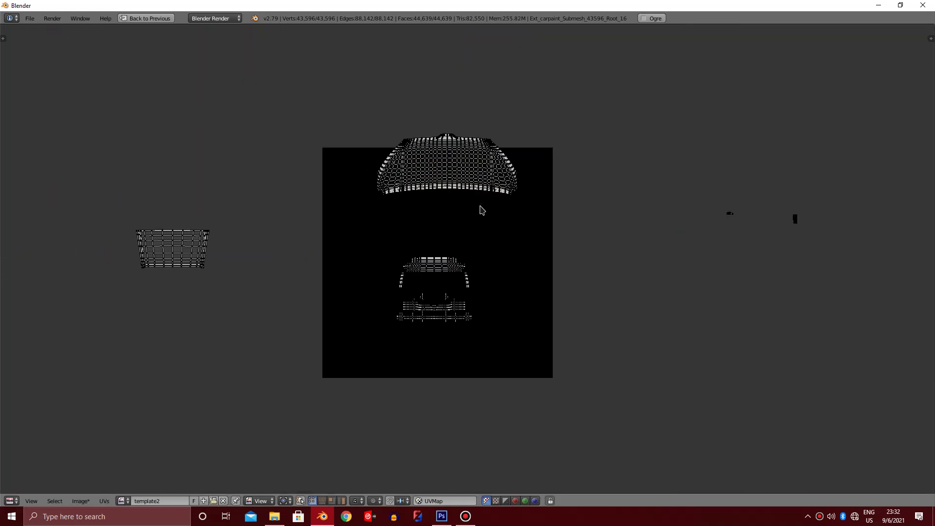
scroll(473, 229, up, 2)
key(b)
drag(379, 97, 642, 216)
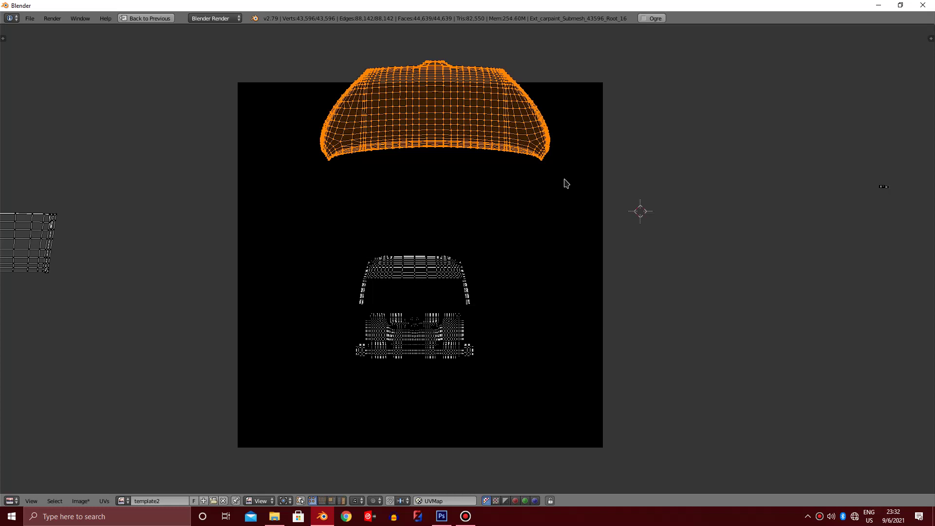
key(s)
click(477, 129)
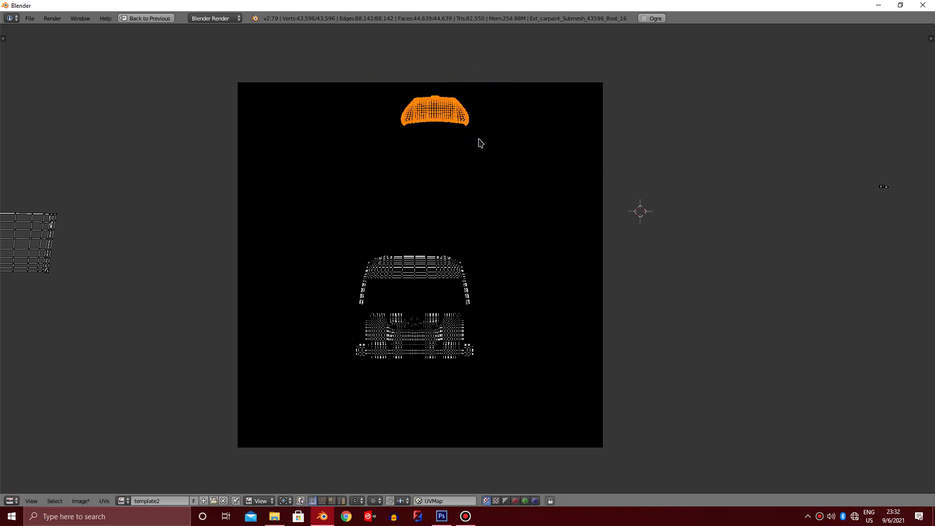
key(s)
click(511, 150)
- Move the hood island to the image's upper left, keeping its size
key(g)
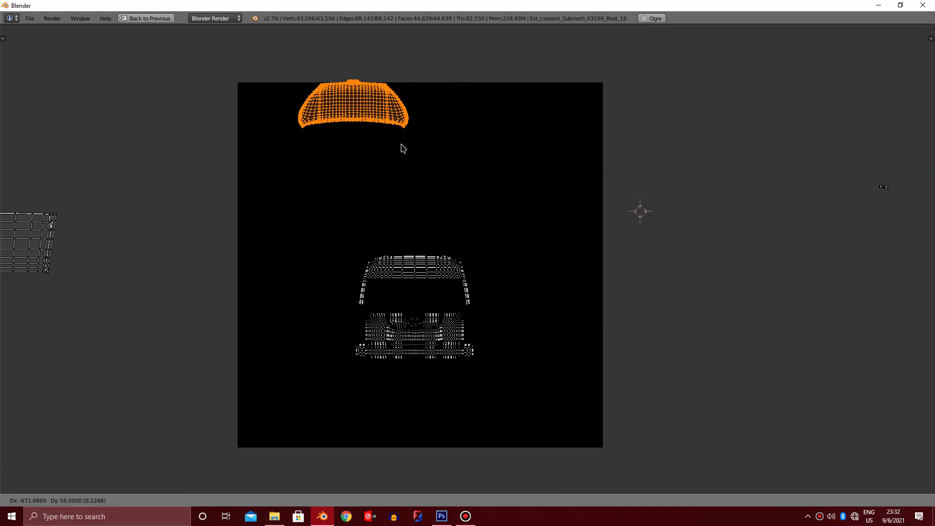
click(382, 152)
key(s)
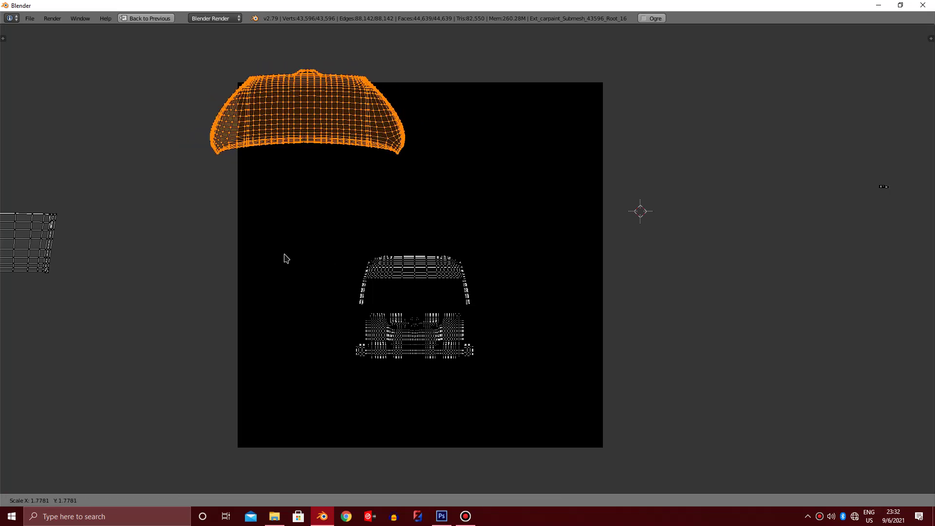
right_click(368, 229)
- Move the van front island to the image's top-right corner
key(b)
drag(317, 185, 503, 391)
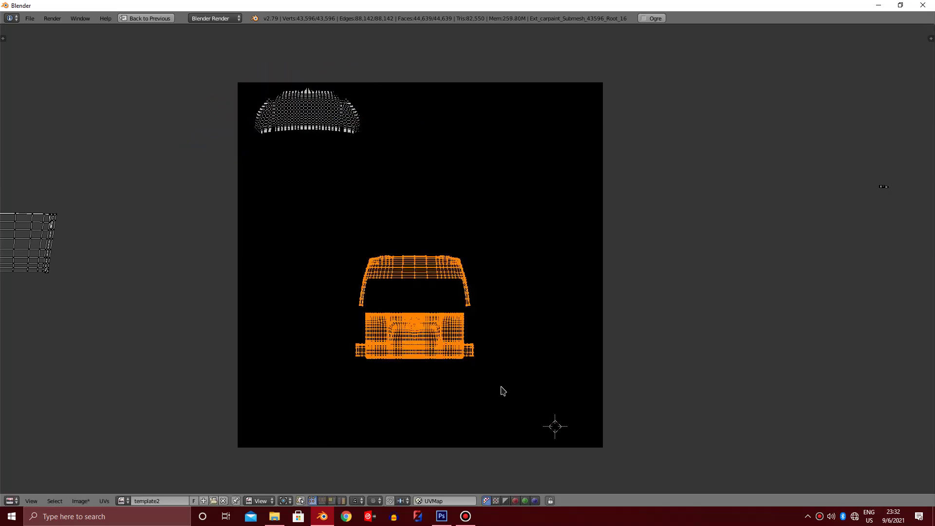
key(g)
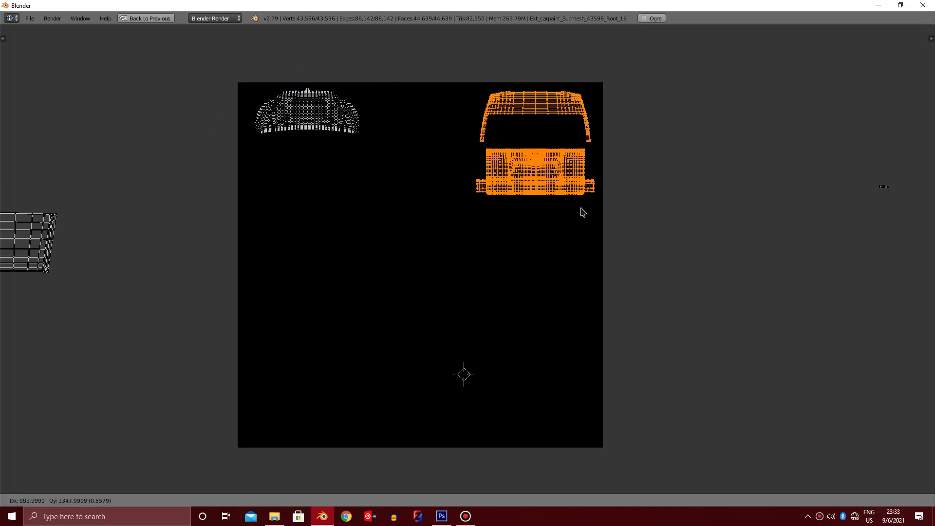
click(583, 208)
- Bring the side panel island from below into the image
scroll(563, 219, down, 3)
scroll(511, 246, down, 1)
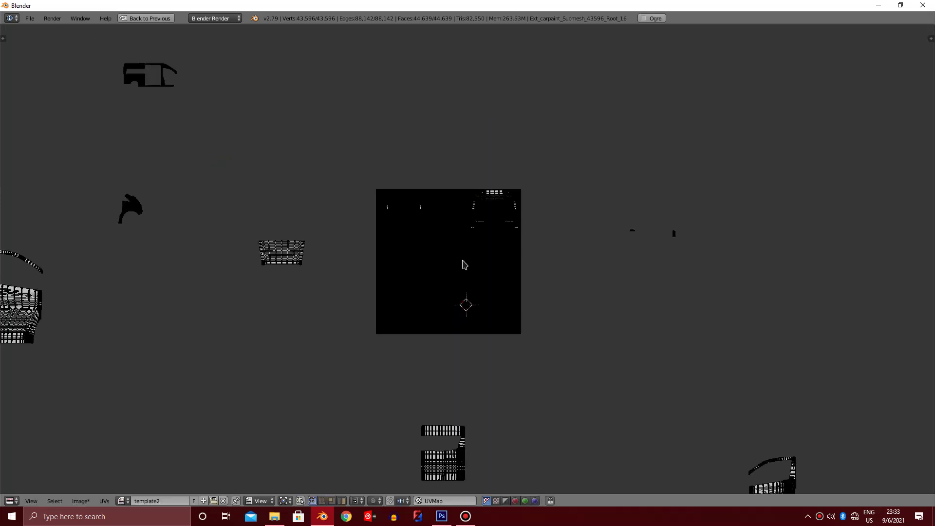
scroll(472, 317, down, 2)
key(b)
drag(388, 472, 519, 373)
scroll(441, 432, up, 3)
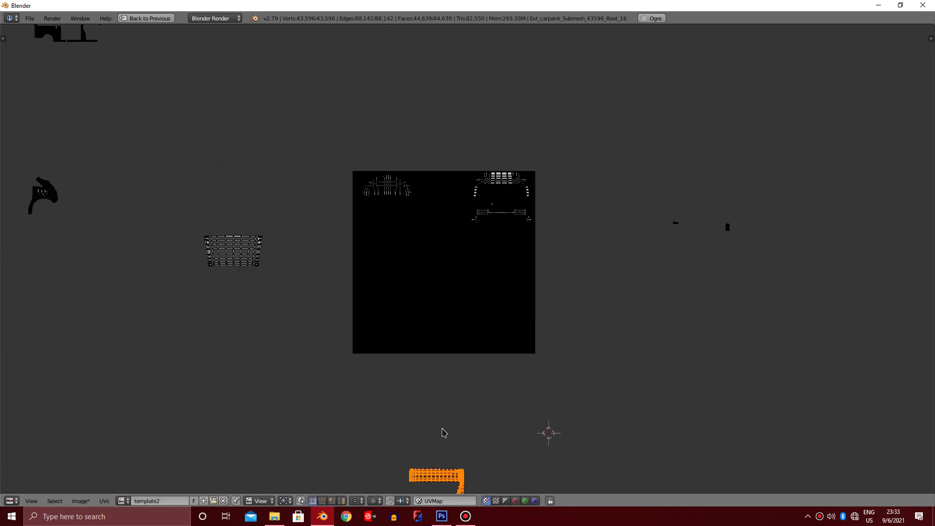
scroll(441, 432, up, 1)
key(g)
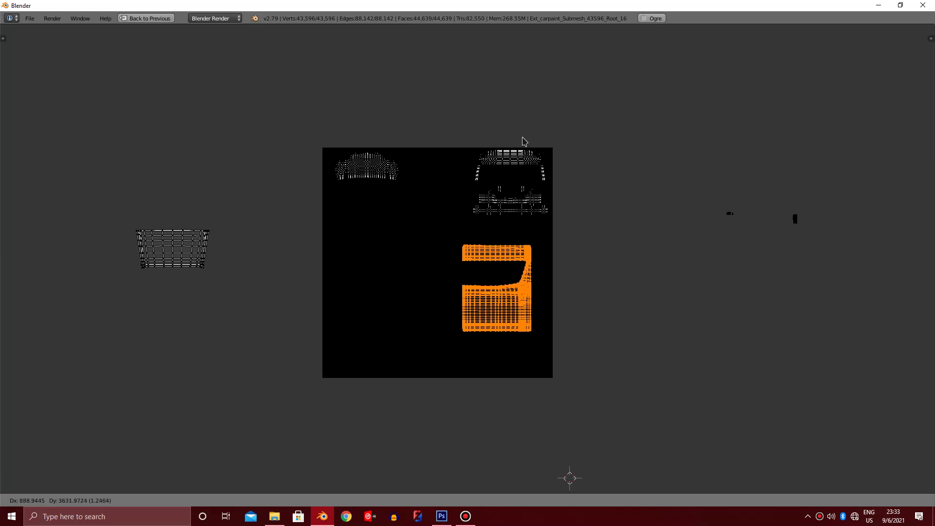
click(566, 176)
- Shrink the side panel and place it between the hood and front islands
scroll(628, 291, up, 3)
key(s)
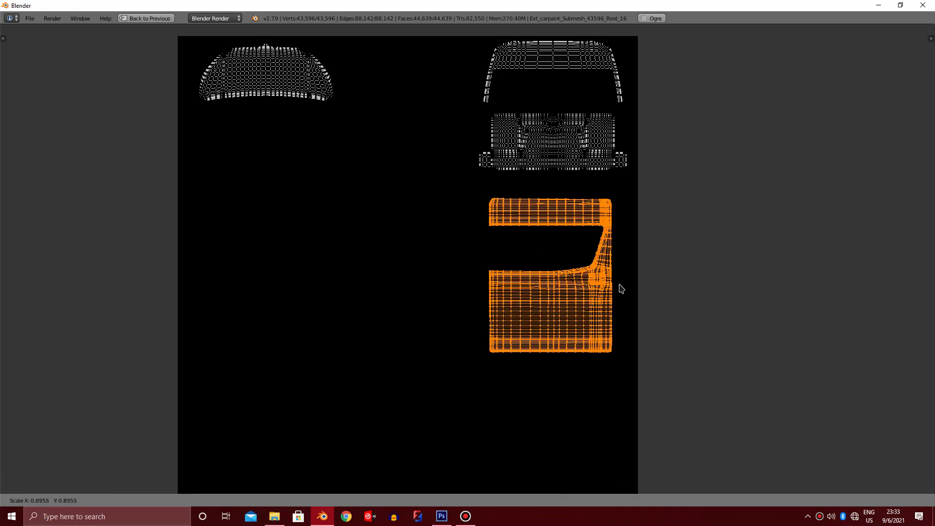
click(618, 288)
key(g)
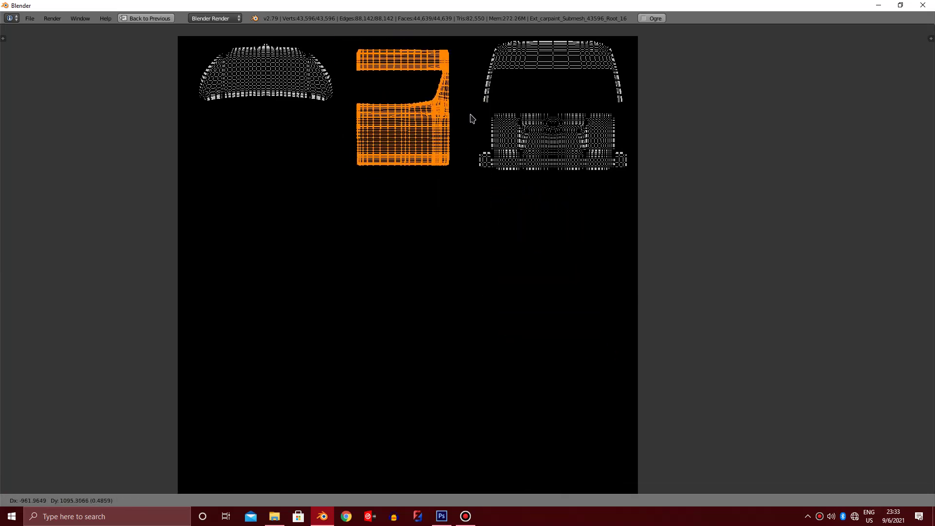
click(476, 122)
- Clear the selection and move the left door island into the image
key(a)
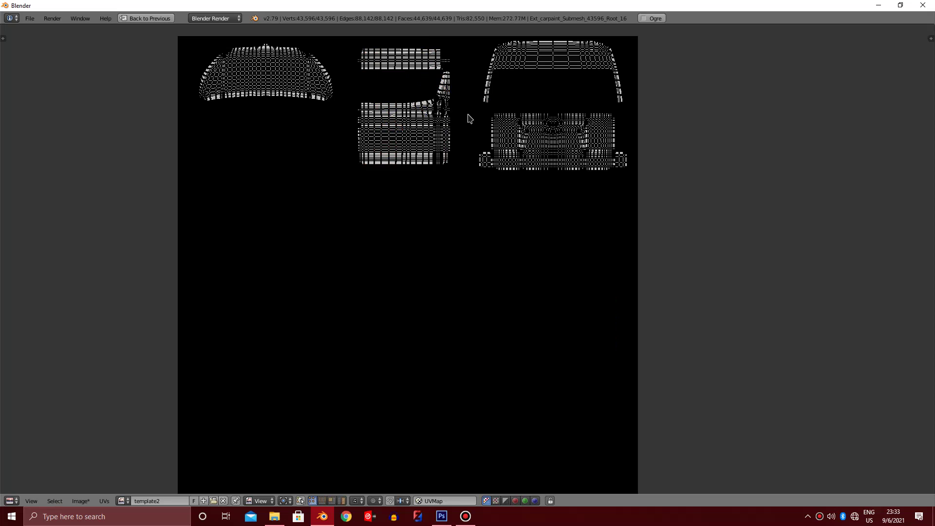
key(l)
key(a)
scroll(447, 239, down, 6)
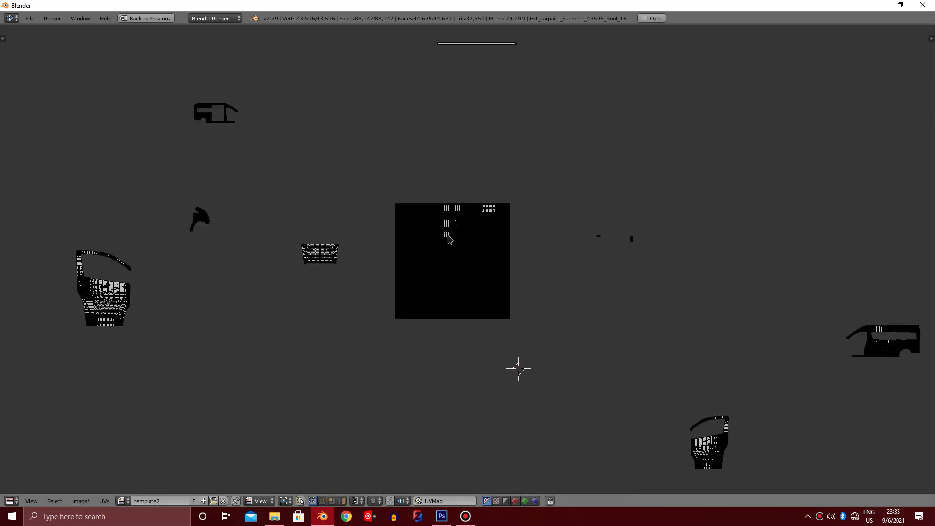
scroll(448, 238, down, 2)
scroll(369, 270, up, 1)
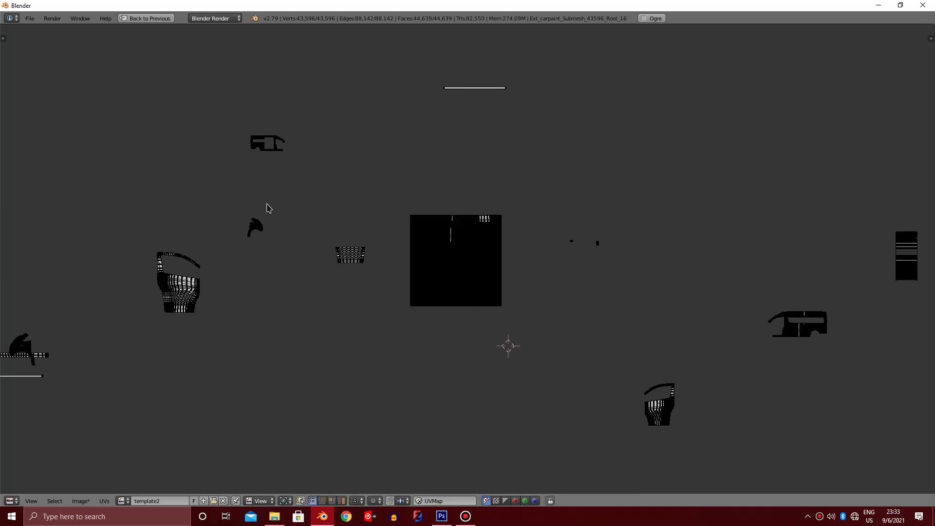
key(b)
drag(94, 209, 241, 351)
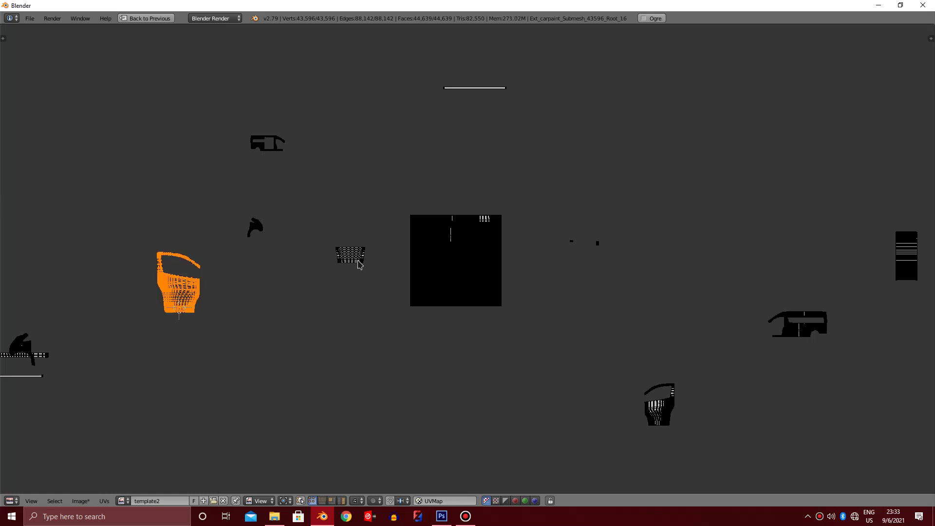
key(g)
click(492, 306)
- Shrink the first door island and shift it up and left
scroll(535, 305, up, 5)
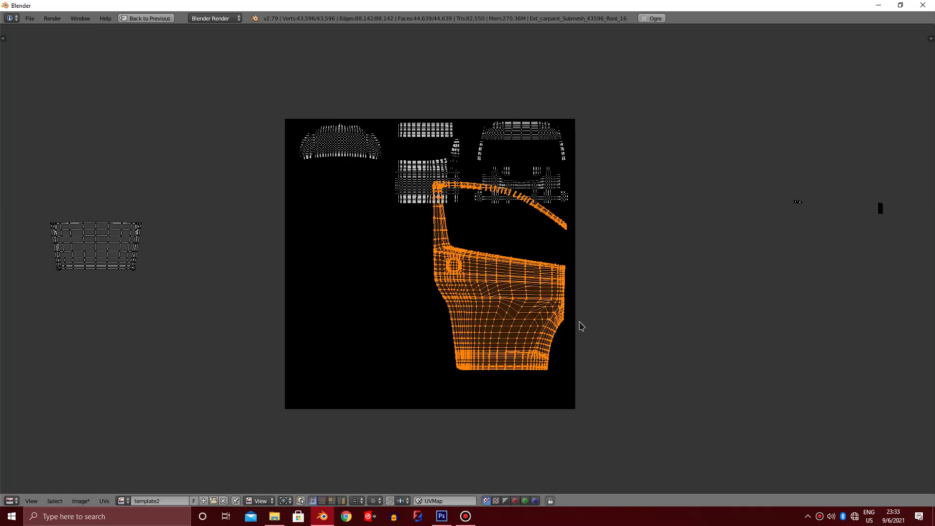
key(s)
click(548, 301)
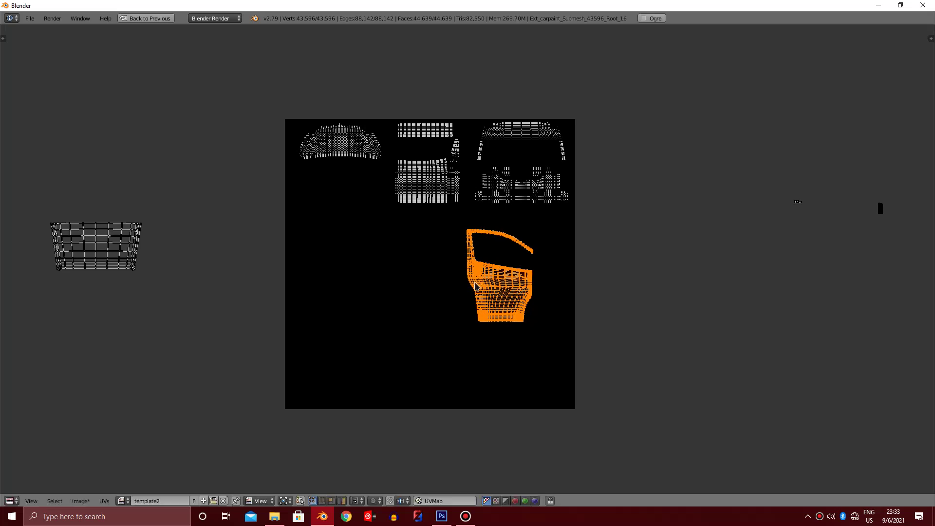
key(g)
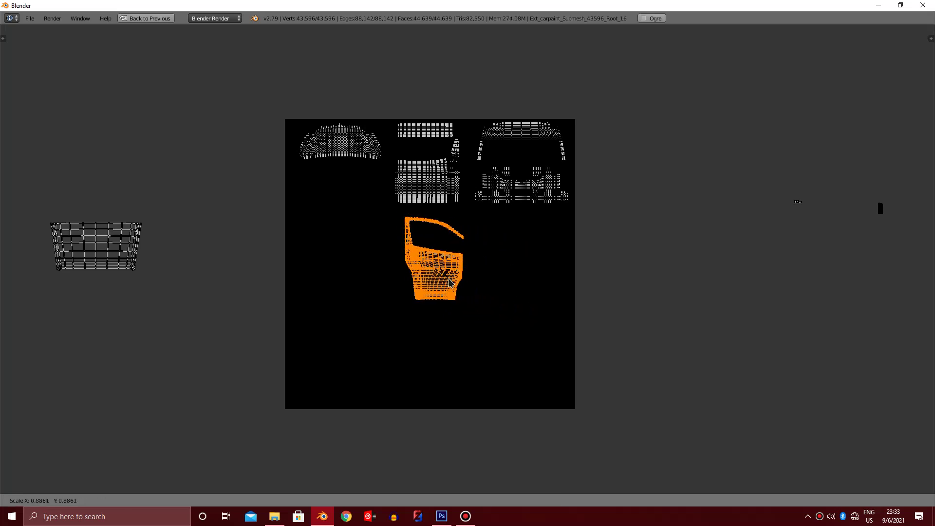
key(a)
- Move the second door island from lower right into the image
scroll(458, 282, down, 4)
drag(633, 372, 756, 491)
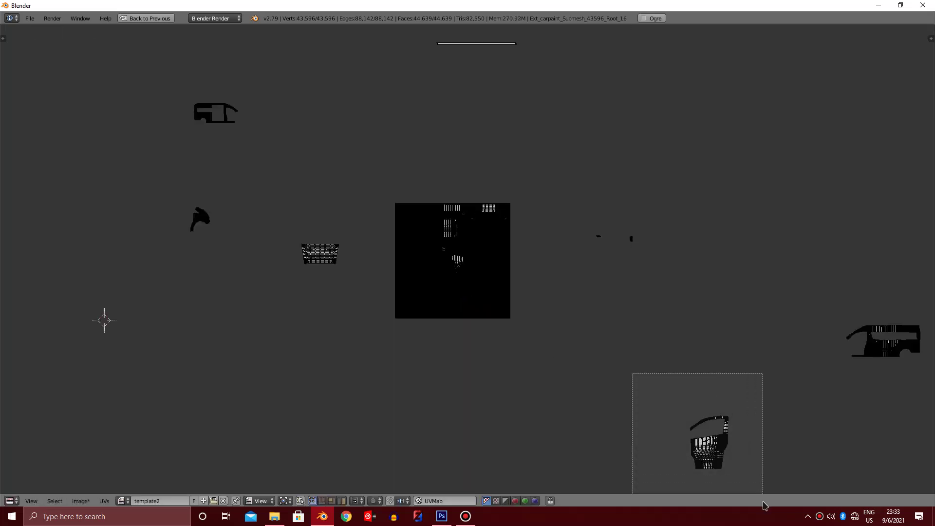
key(g)
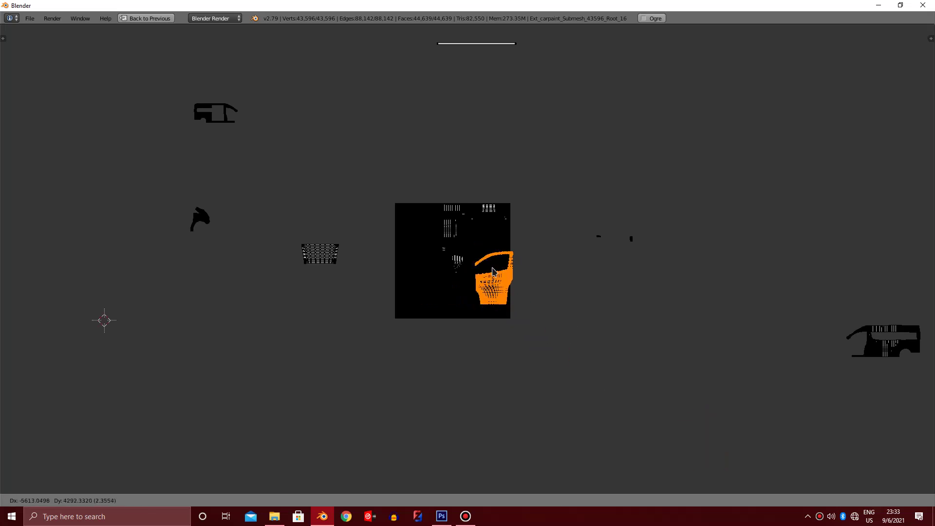
click(481, 260)
key(Home)
scroll(492, 273, up, 1)
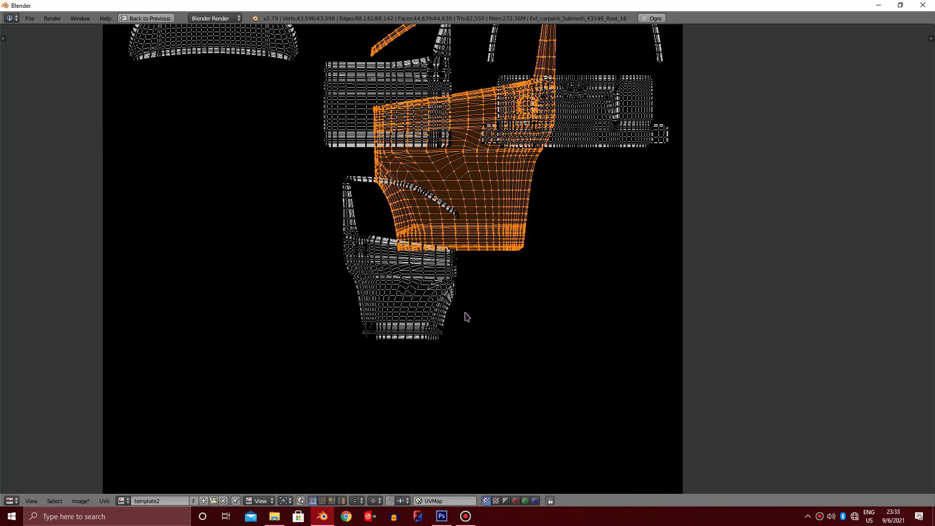
key(g)
click(438, 381)
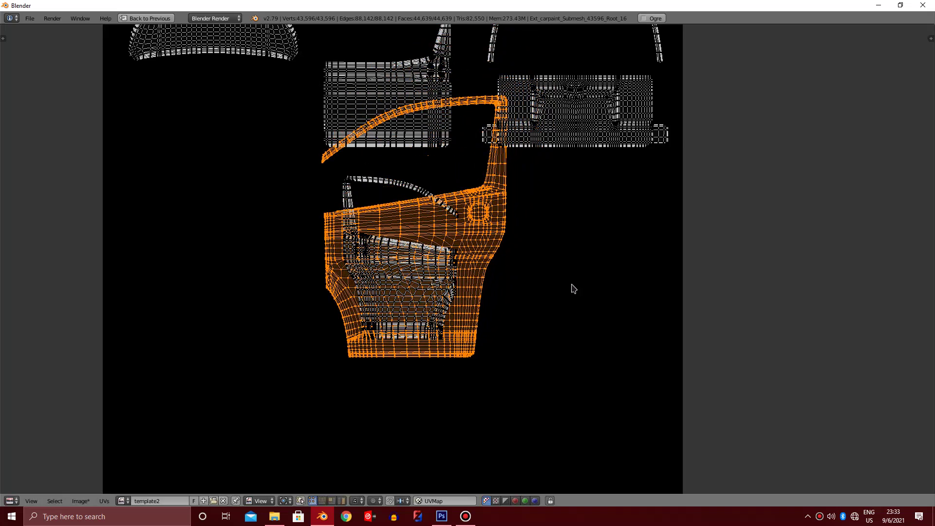
- Shrink the second door island and place it mirrored beside the first door
key(s)
click(536, 260)
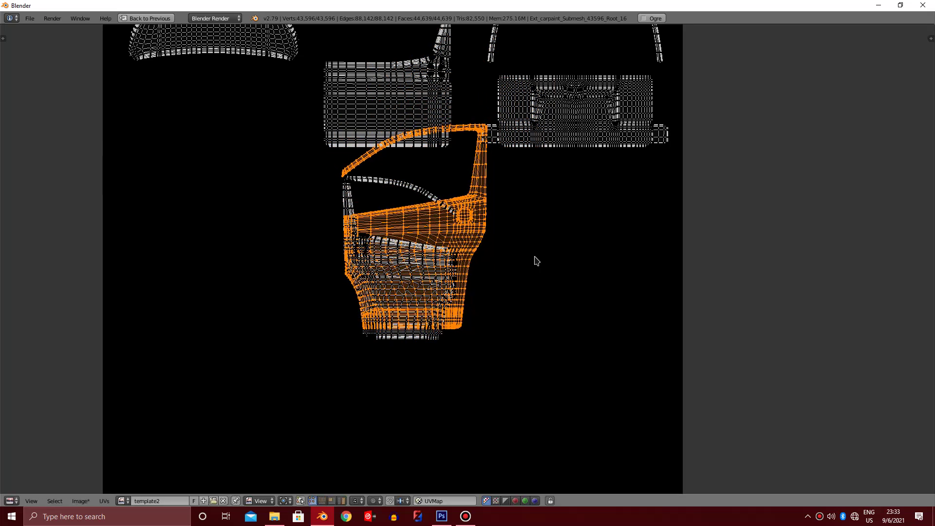
key(g)
click(506, 290)
key(s)
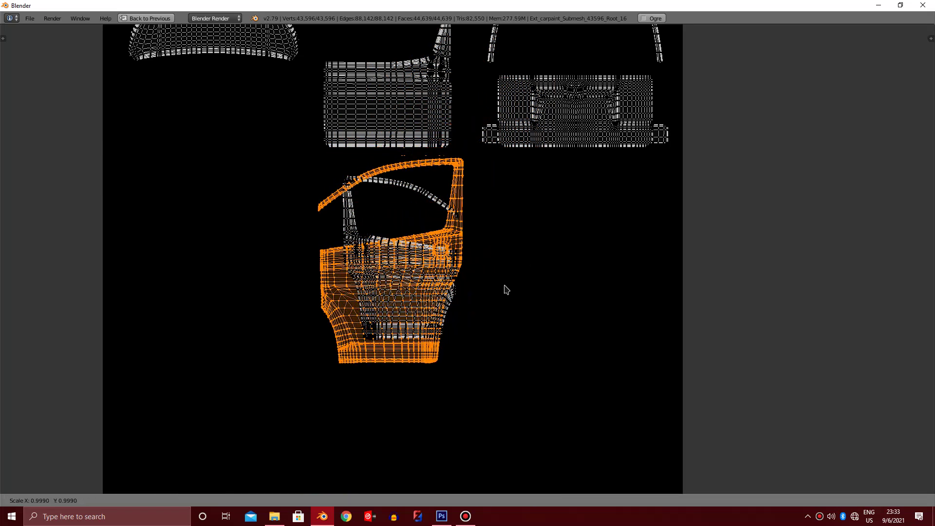
key(g)
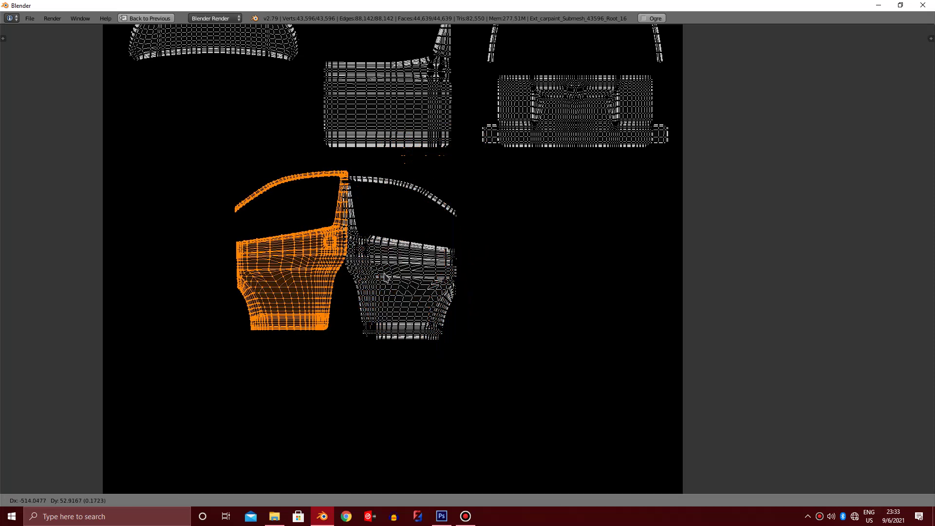
click(385, 279)
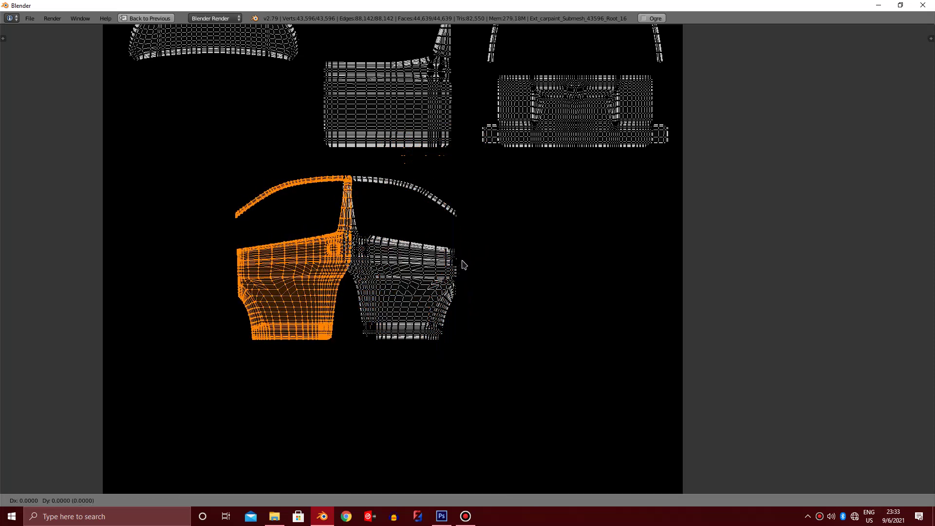
click(695, 279)
key(a)
scroll(697, 279, down, 1)
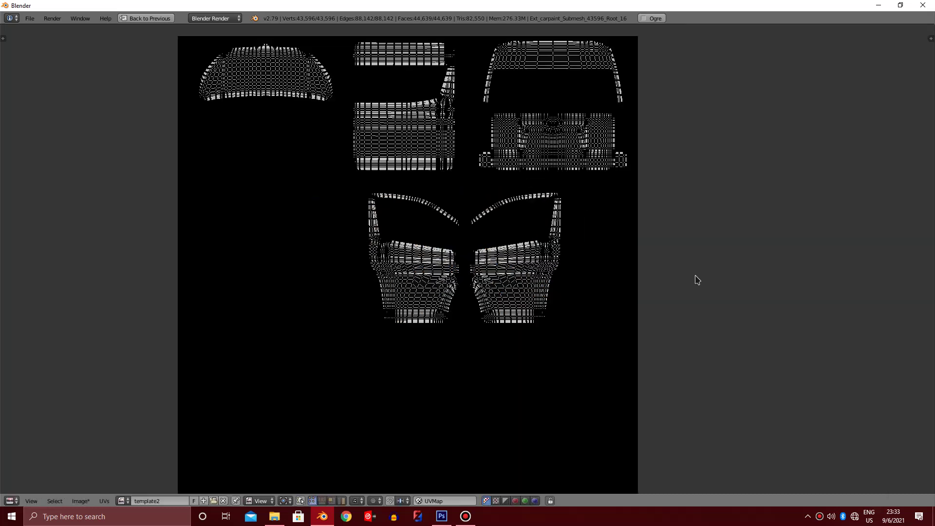
scroll(697, 280, down, 5)
scroll(303, 267, up, 2)
- Move the grid island from left of the image onto it and resize it
key(b)
drag(90, 198, 240, 292)
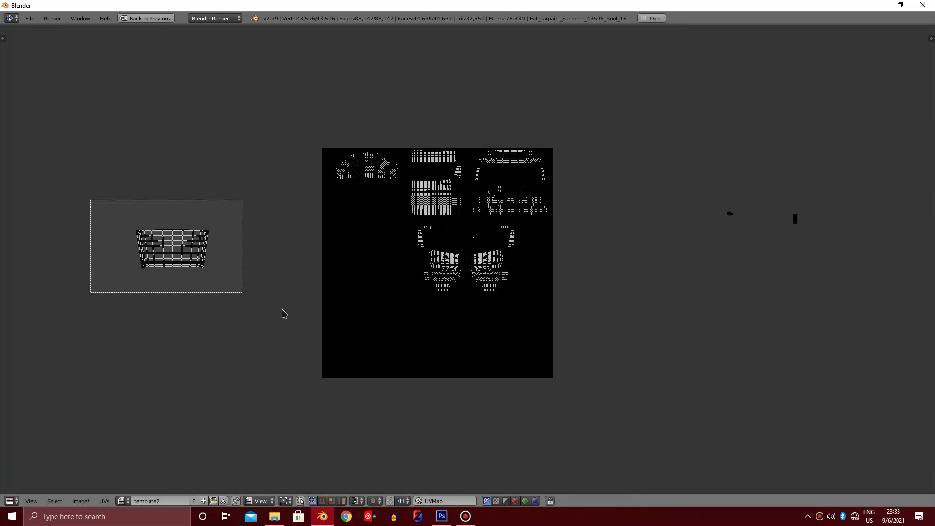
key(g)
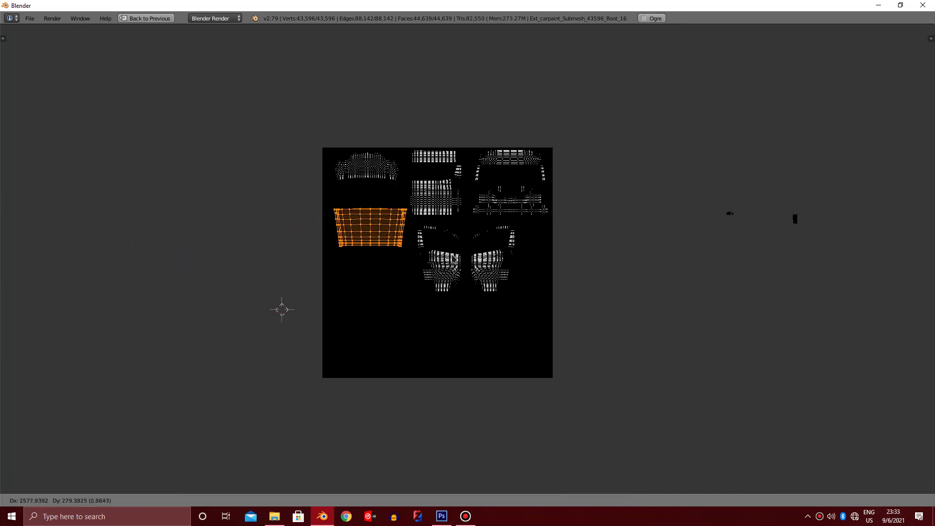
key(s)
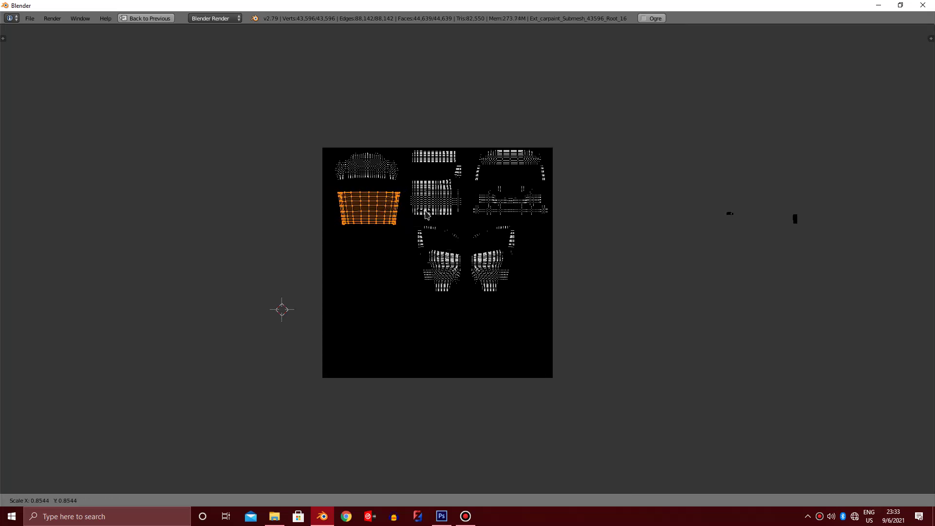
click(666, 259)
scroll(666, 258, down, 1)
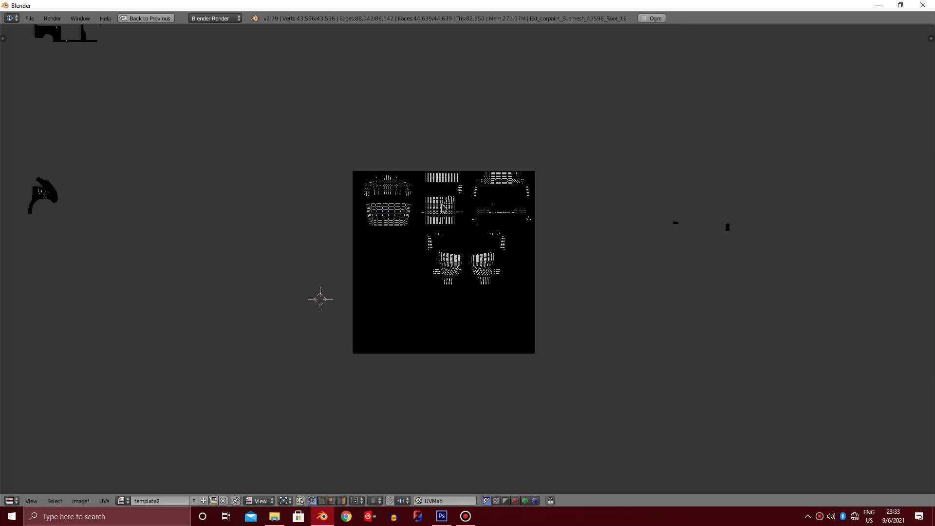
scroll(667, 258, down, 6)
scroll(666, 258, up, 3)
- Shrink the tall island into the left column and narrow it horizontally
drag(698, 194, 869, 282)
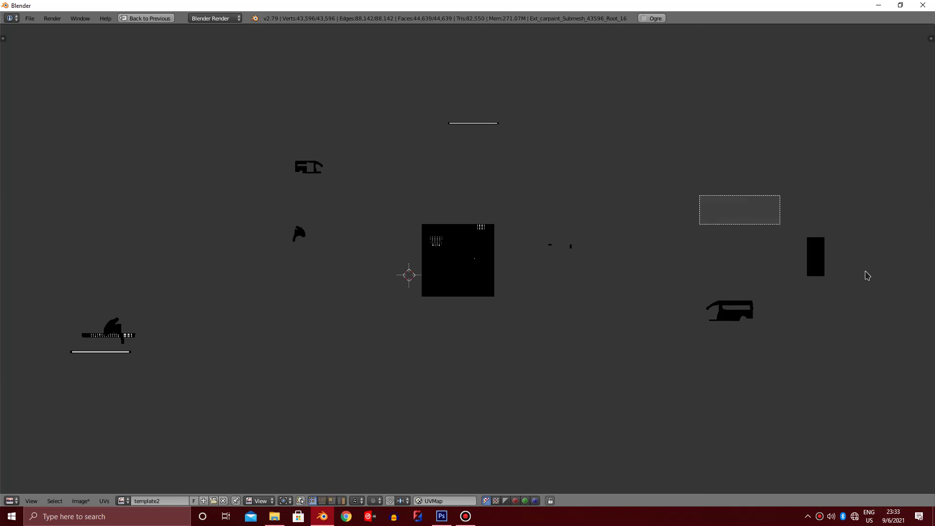
scroll(848, 274, up, 2)
key(g)
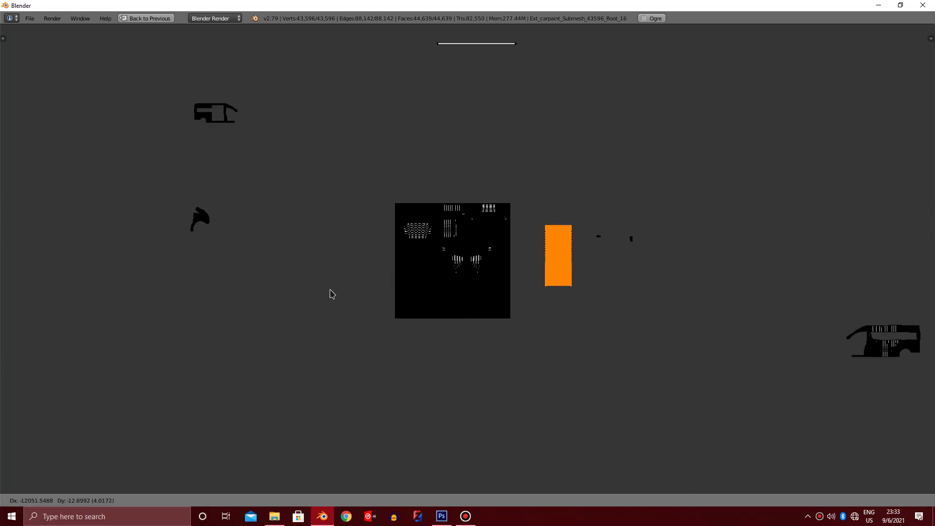
click(253, 303)
scroll(453, 326, up, 5)
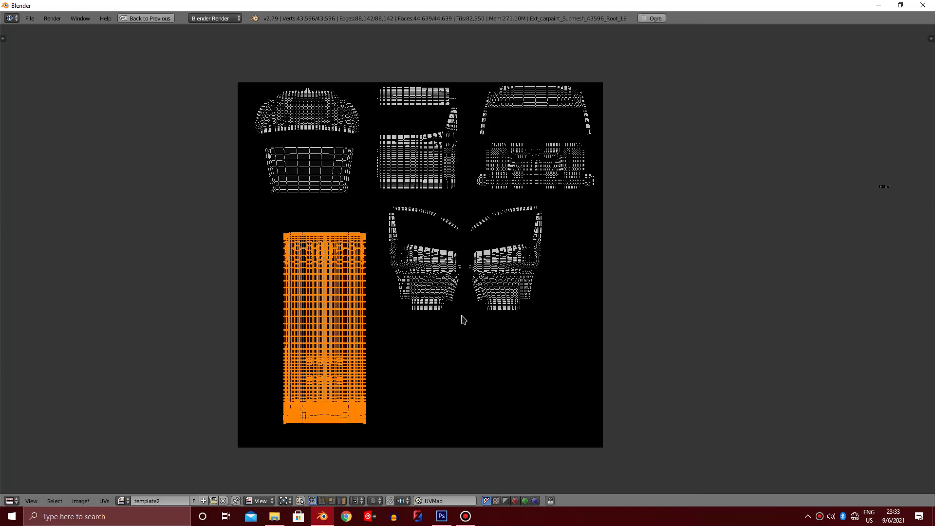
key(s)
click(417, 307)
key(g)
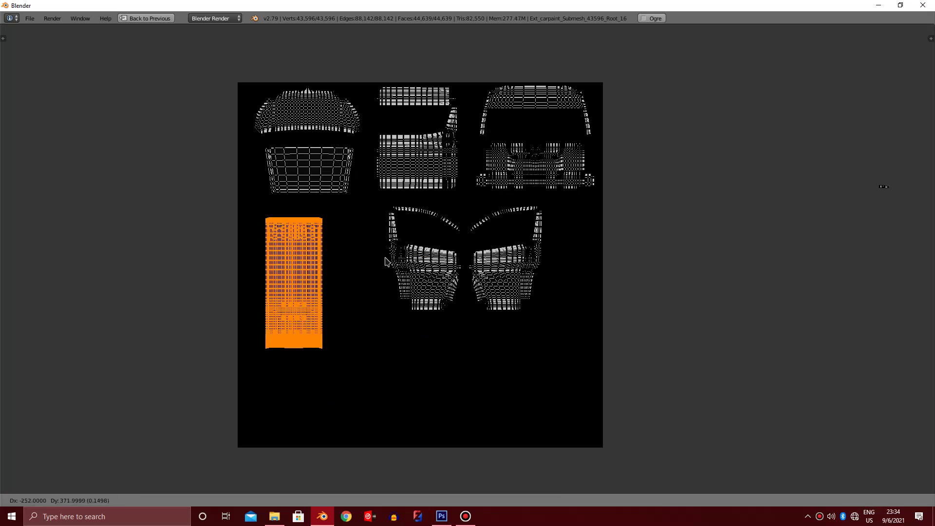
click(394, 246)
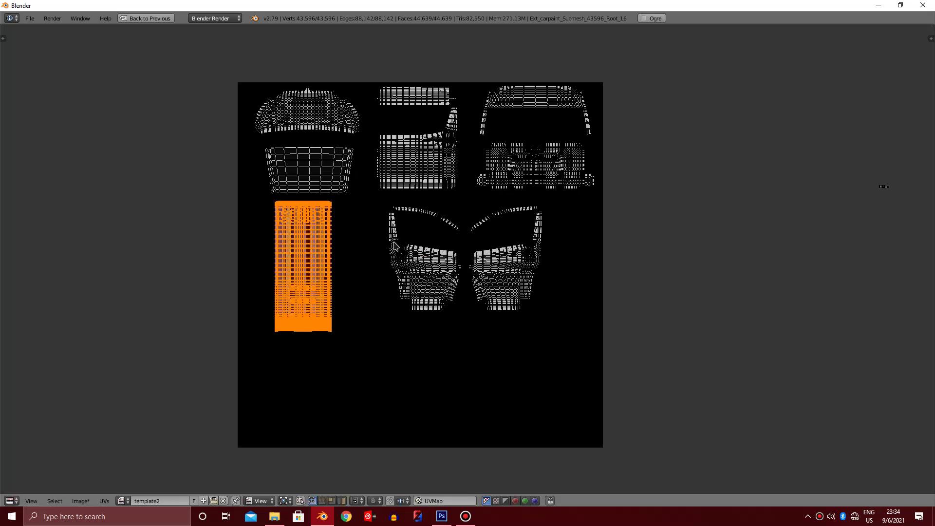
key(s)
key(x)
scroll(407, 249, down, 4)
scroll(505, 271, down, 2)
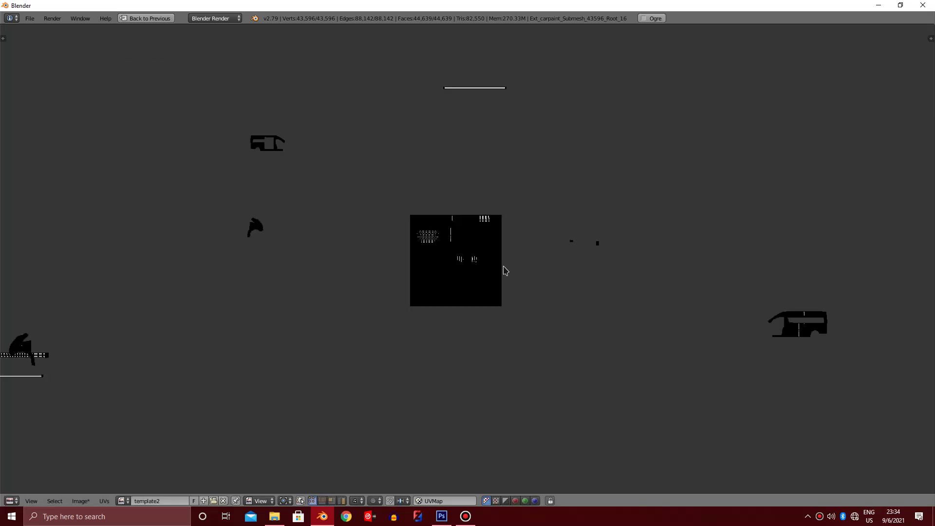
- Move the van side island onto the image's bottom
right_click(829, 336)
scroll(881, 364, up, 2)
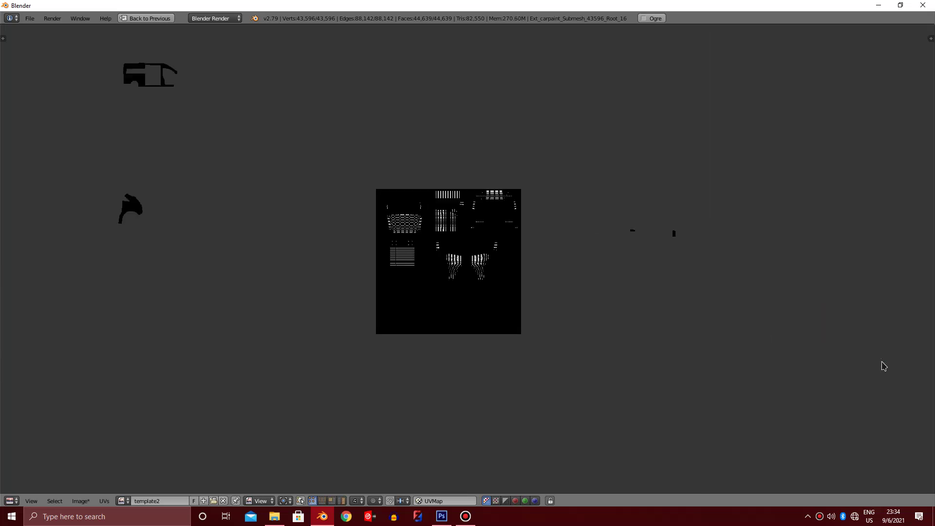
key(g)
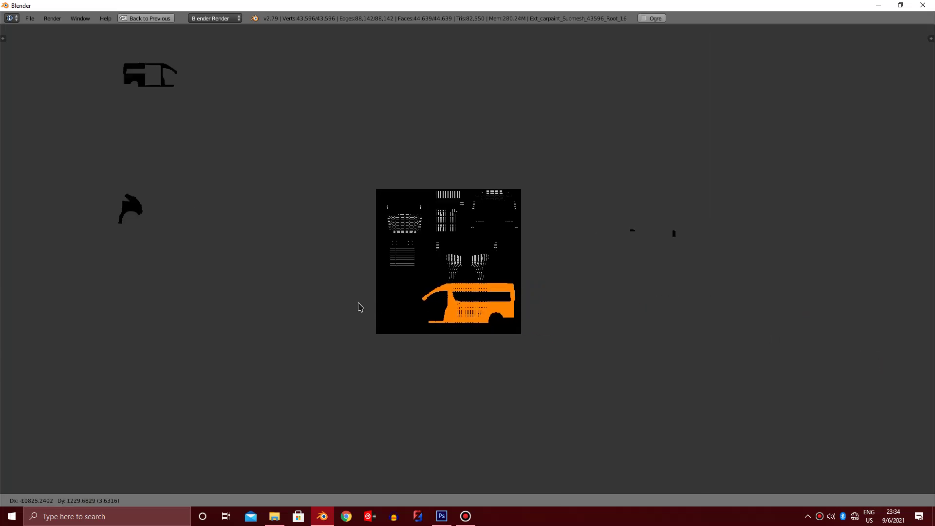
click(360, 307)
scroll(487, 321, up, 3)
scroll(591, 344, up, 1)
key(g)
click(576, 346)
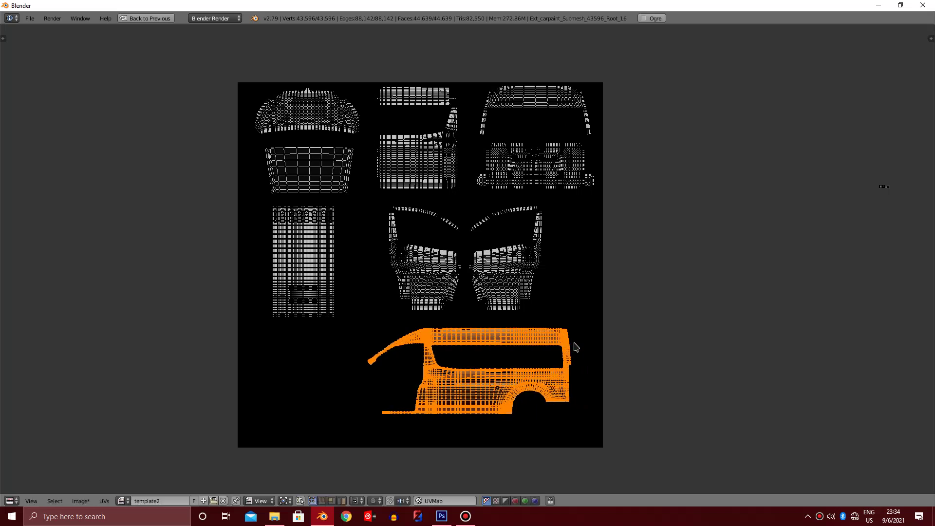
key(g)
right_click(579, 359)
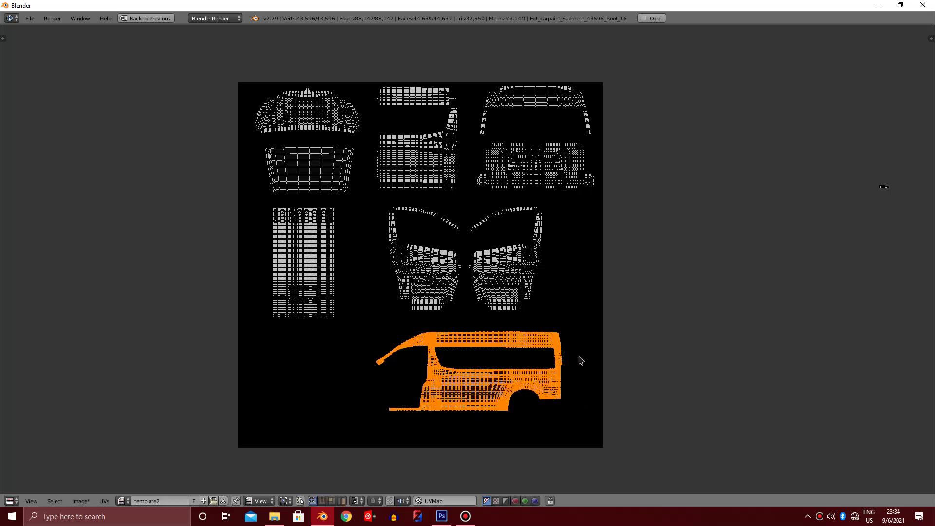
key(g)
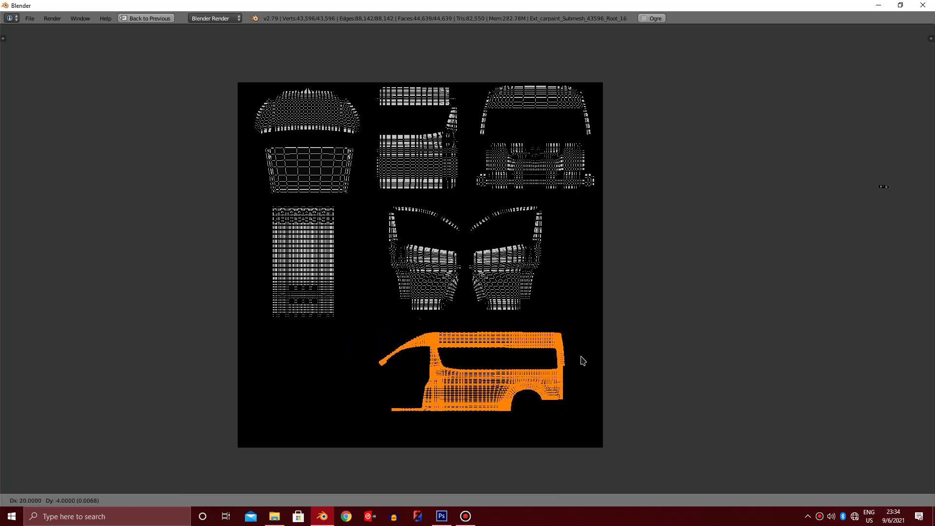
click(580, 359)
key(a)
- Move the pair of door islands to the lower left
drag(376, 200, 594, 317)
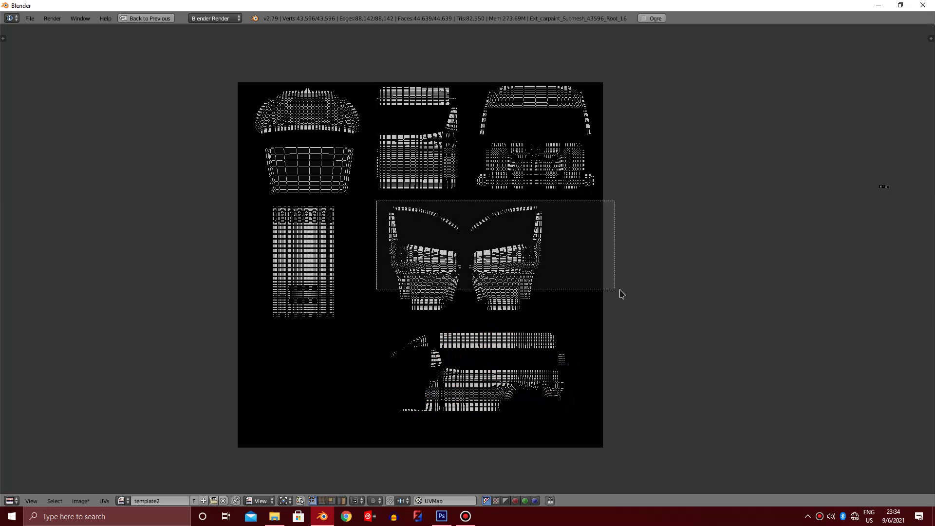
key(g)
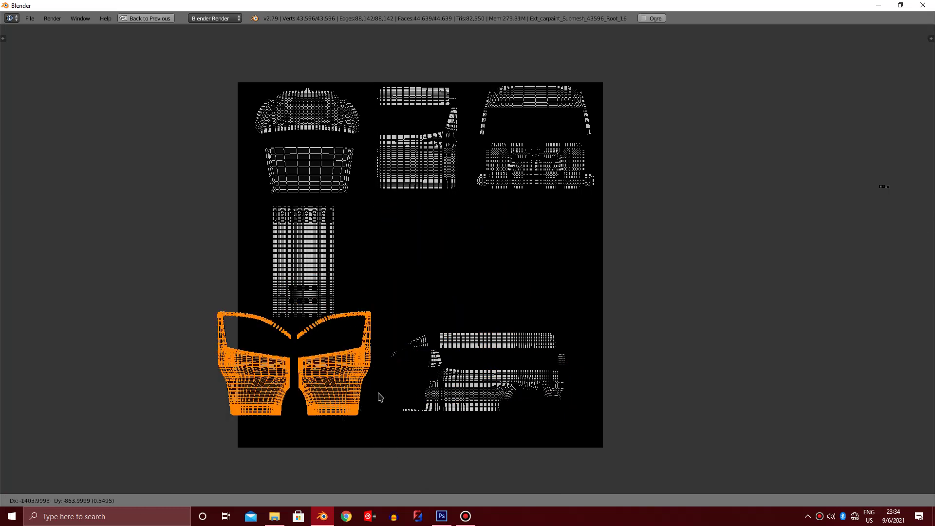
click(258, 373)
key(a)
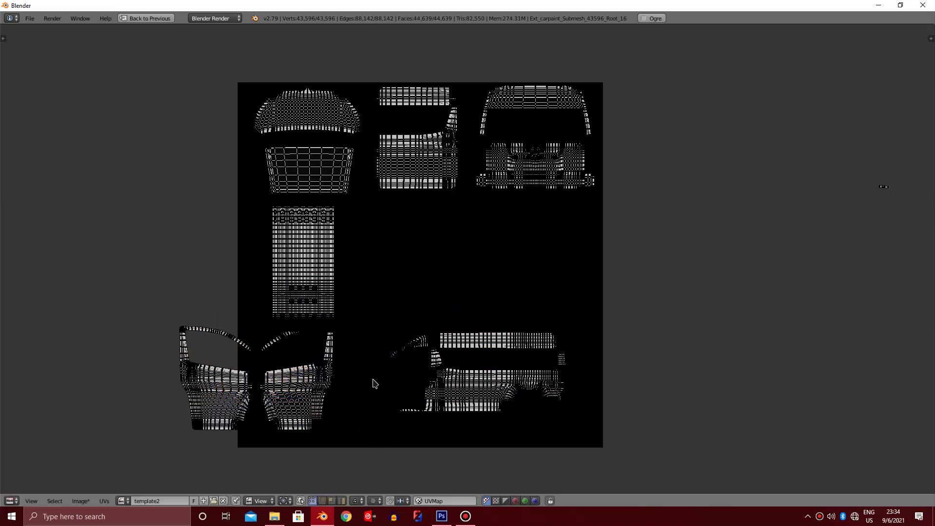
- Move the van side island to the middle right and enlarge it
key(b)
drag(381, 335, 624, 452)
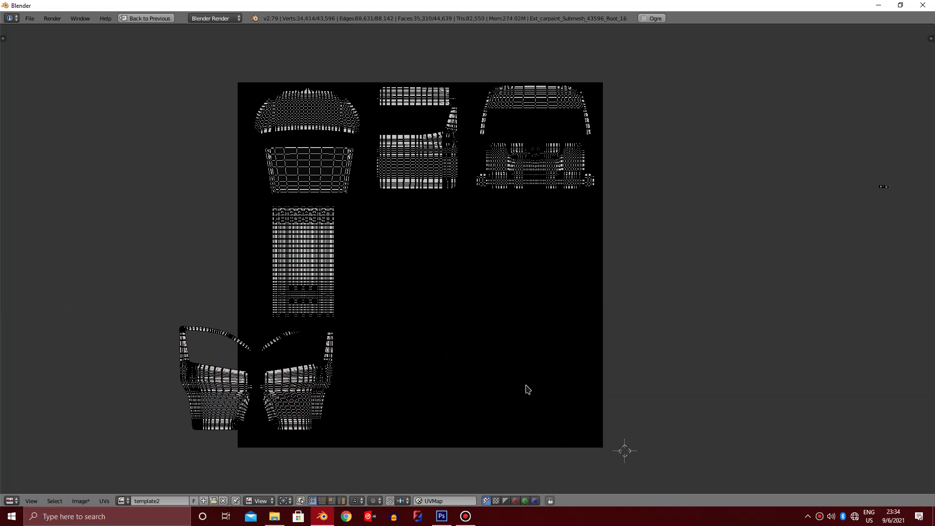
key(g)
click(546, 256)
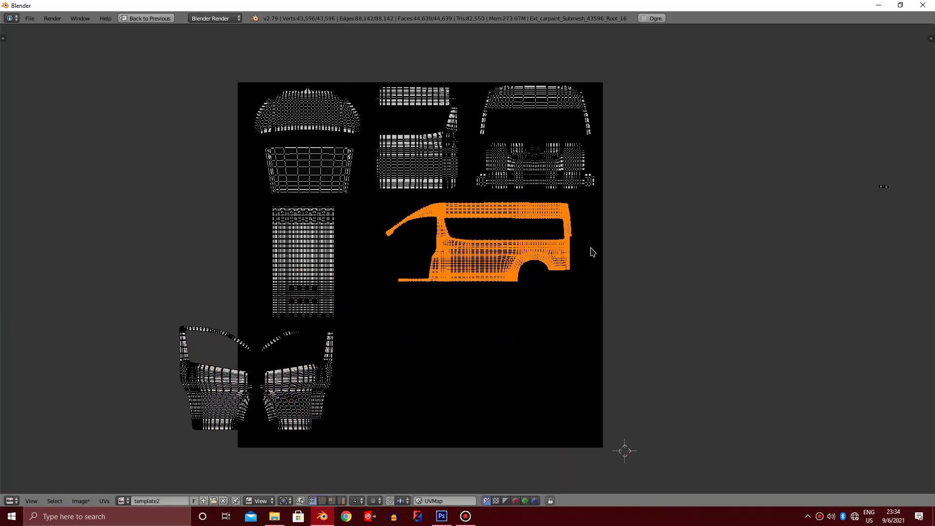
key(s)
click(616, 263)
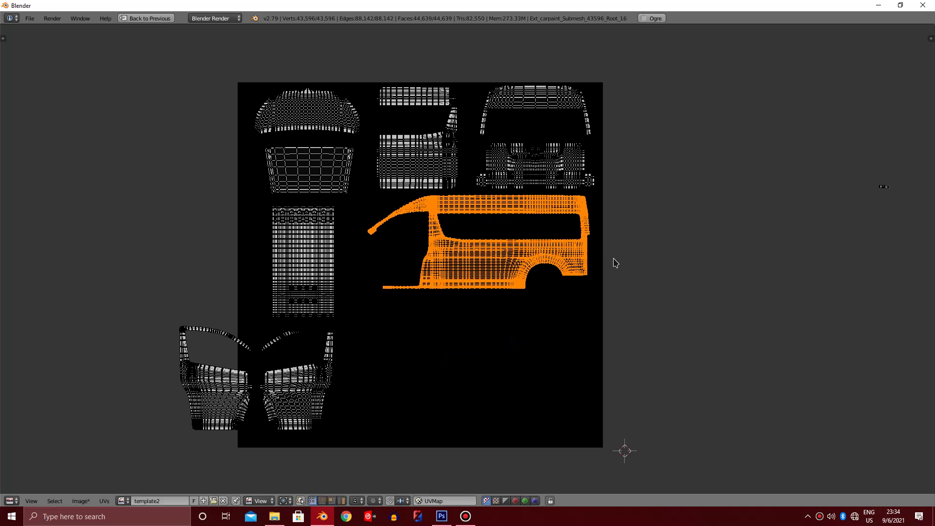
key(g)
key(Escape)
scroll(618, 265, down, 2)
- Bring the small van island from outside onto the image and enlarge it
scroll(486, 283, down, 2)
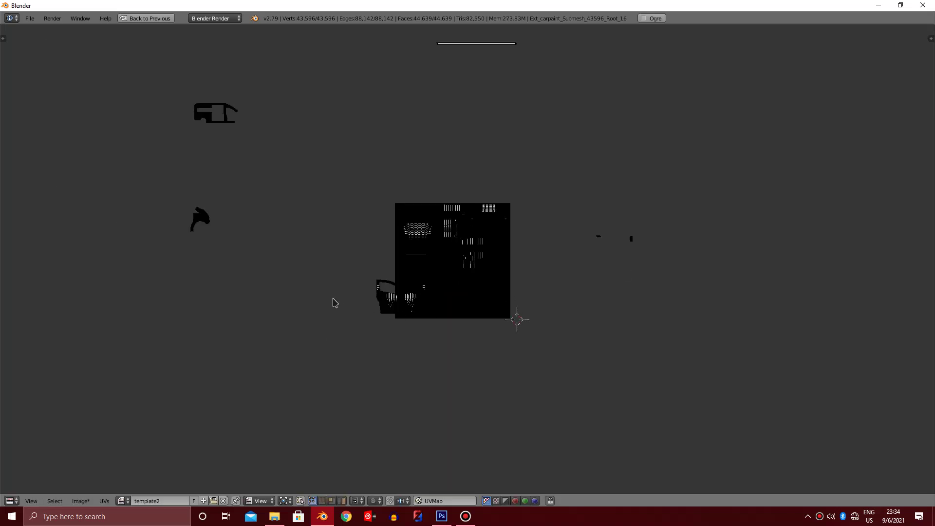
scroll(487, 289, up, 3)
scroll(186, 277, down, 2)
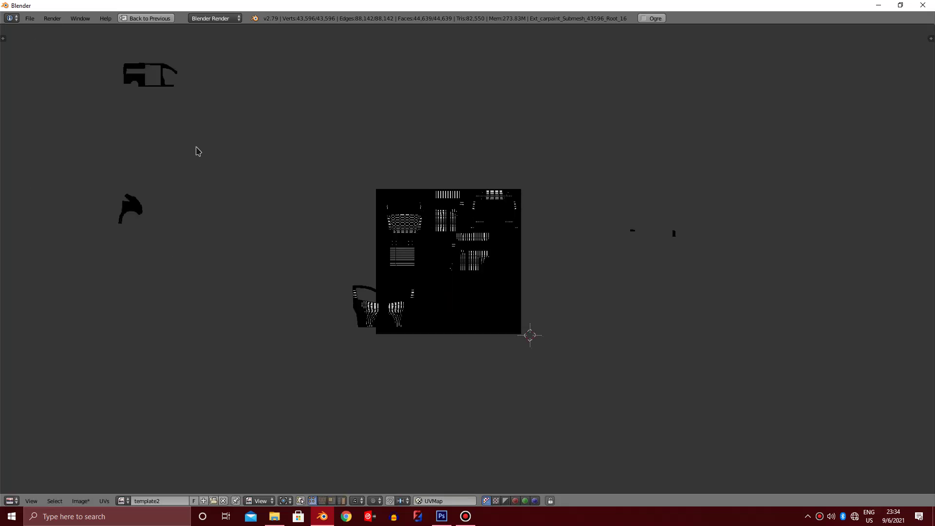
key(b)
drag(80, 24, 232, 115)
key(g)
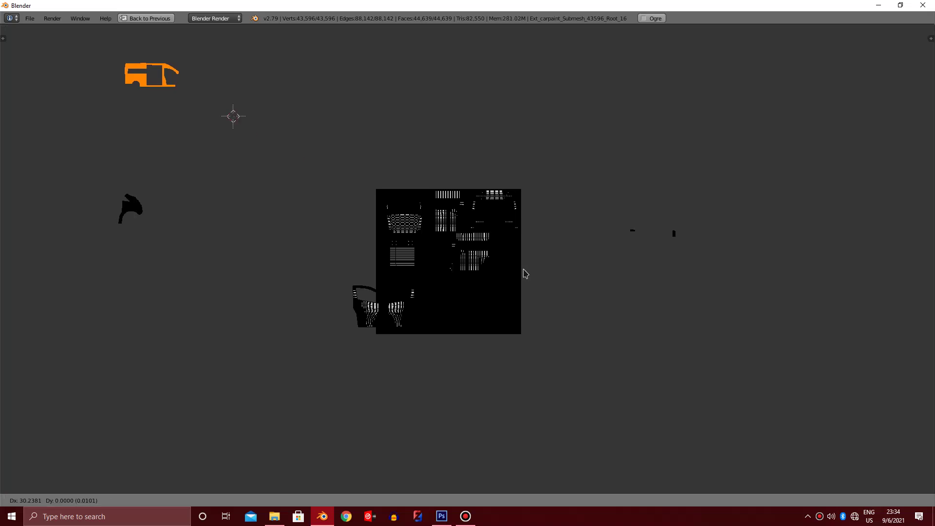
click(551, 307)
scroll(548, 302, up, 5)
scroll(541, 293, up, 3)
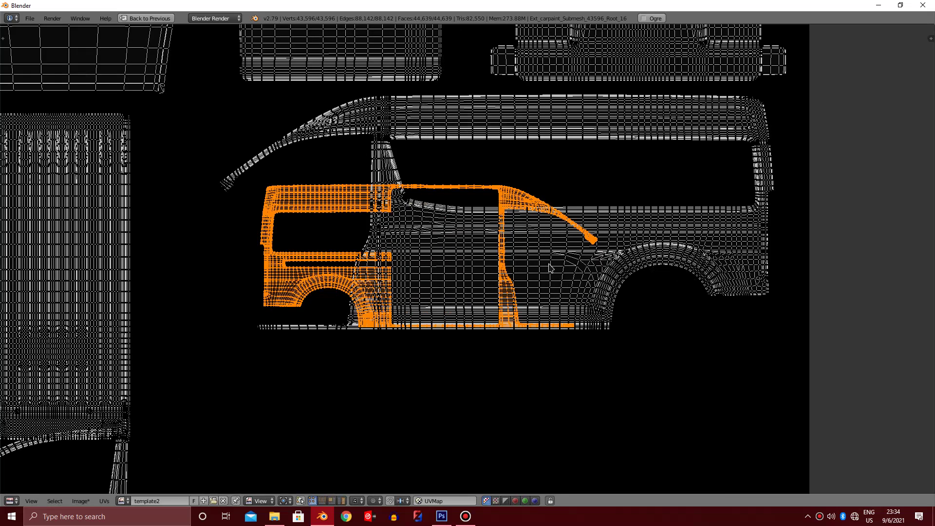
key(s)
click(684, 249)
- Fine-tune the van island's size and position over the middle-right van-side island
scroll(684, 249, down, 1)
key(g)
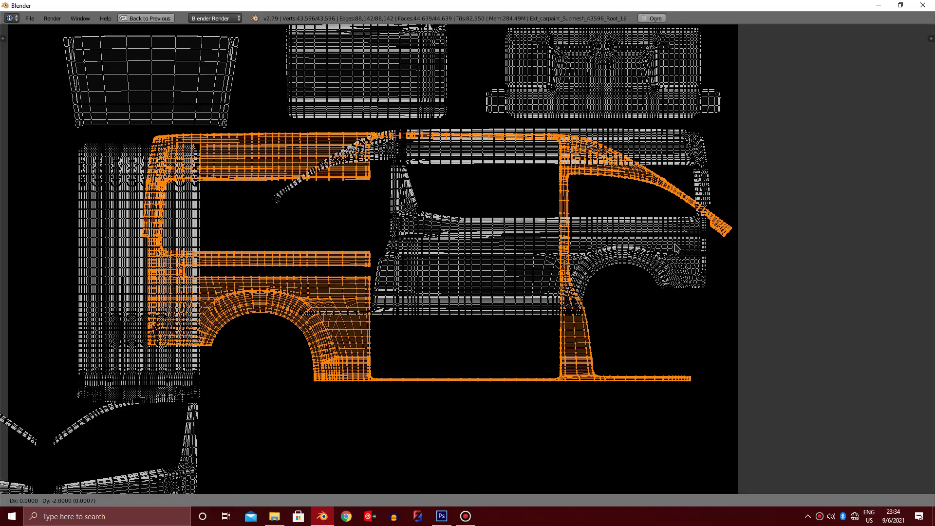
click(696, 249)
key(s)
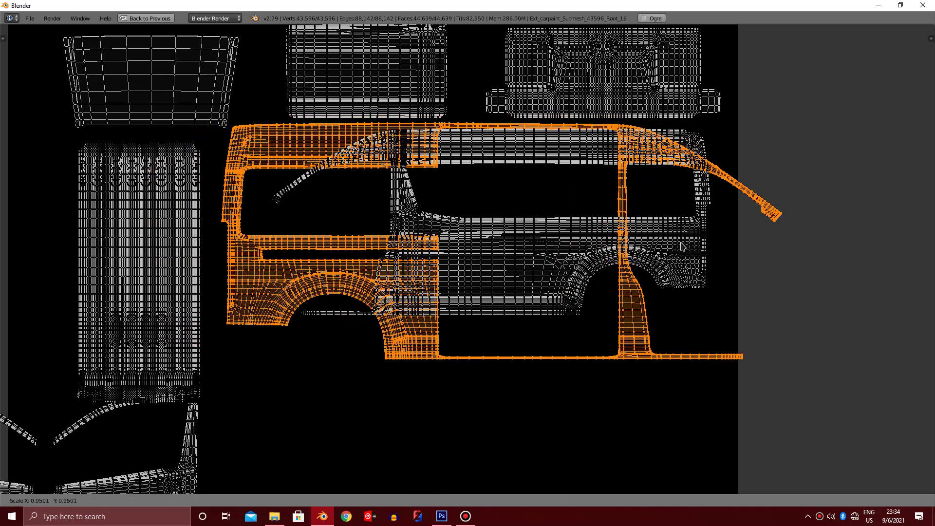
click(669, 243)
key(g)
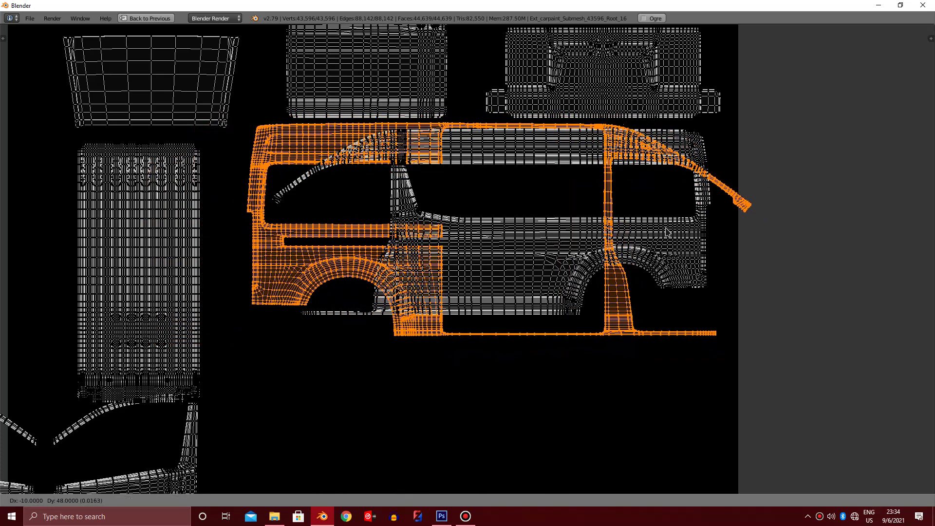
click(667, 234)
key(s)
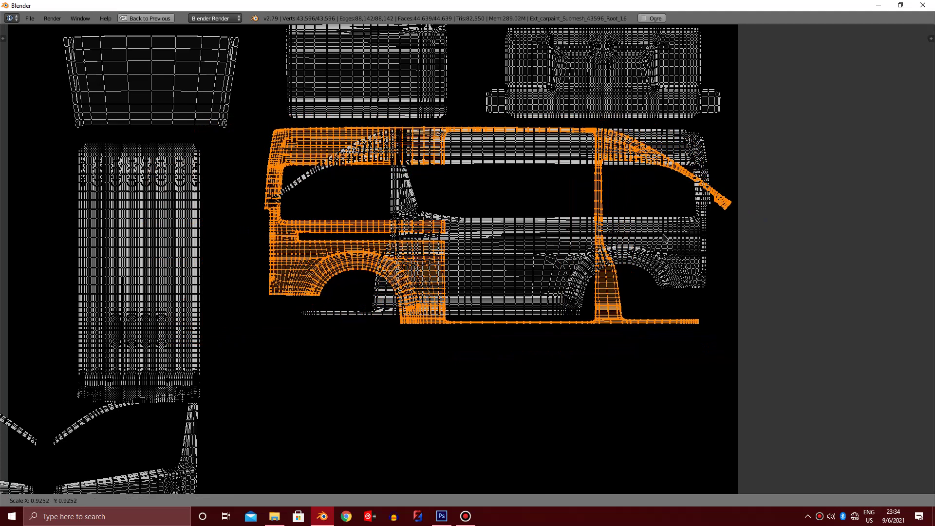
click(655, 236)
key(g)
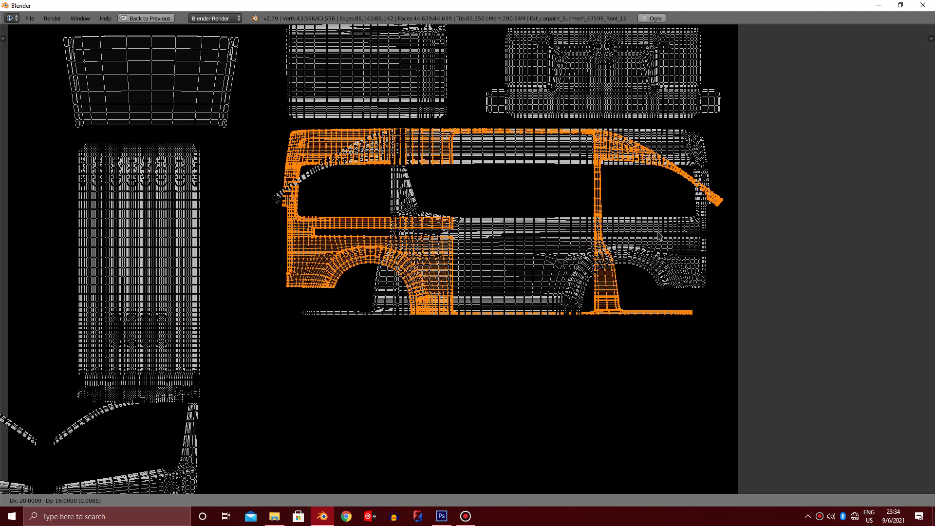
click(657, 236)
scroll(633, 241, down, 4)
- Move the van side UV island straight down in the image, then deselect everything
key(g)
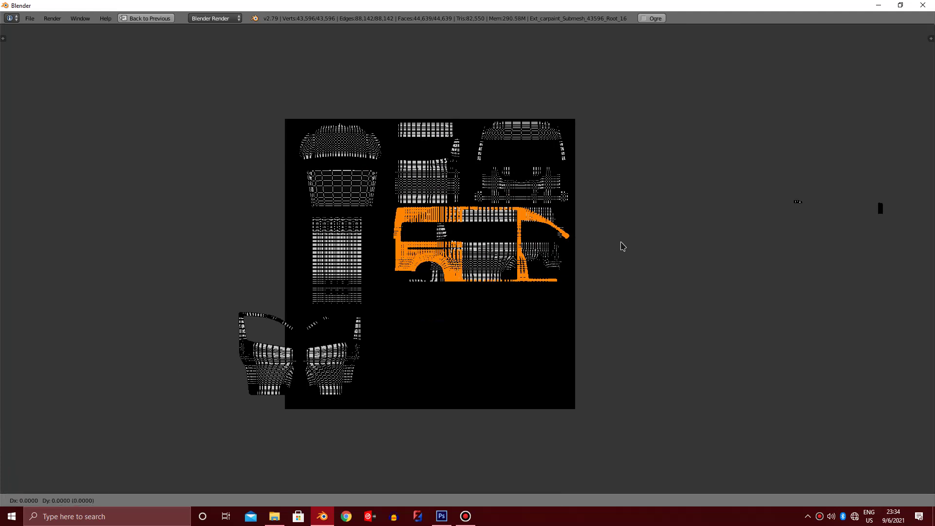
key(y)
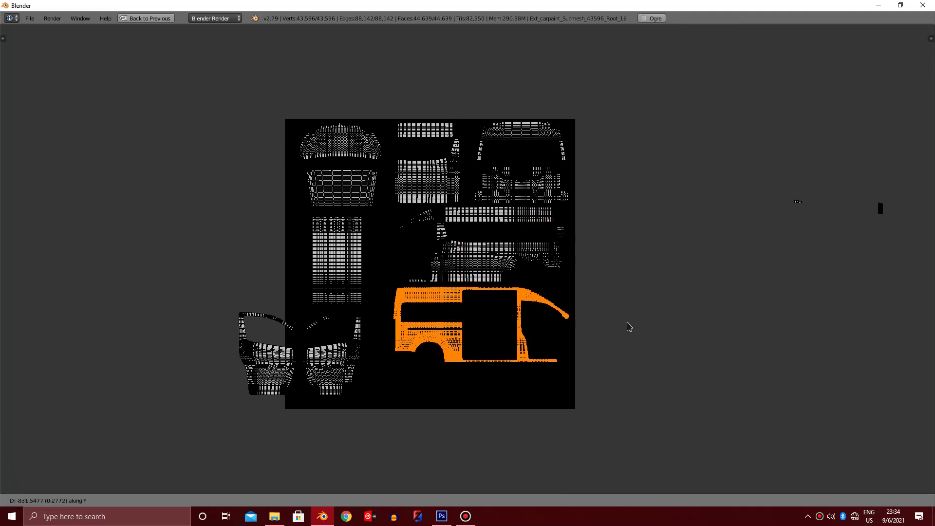
click(629, 326)
key(a)
- Box-select both door UV islands, then clear the selection again
key(v)
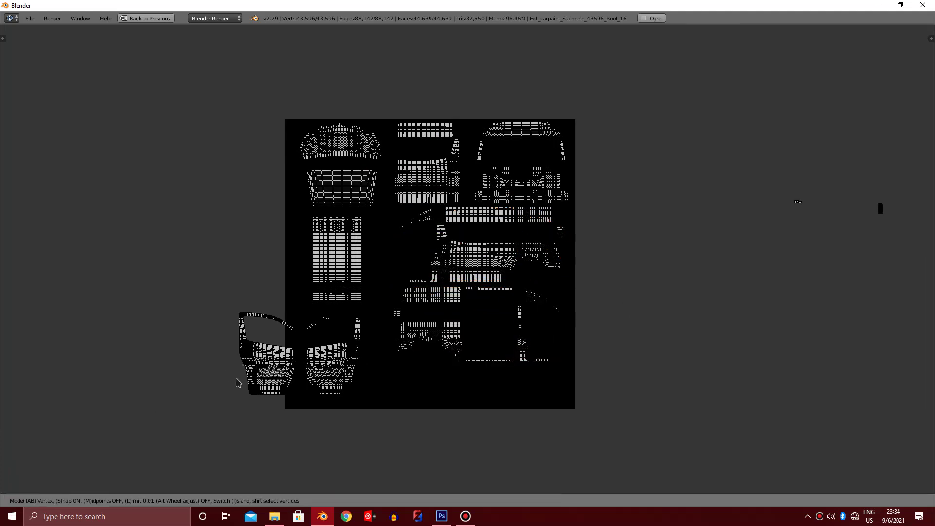
key(Escape)
key(b)
drag(160, 450, 379, 314)
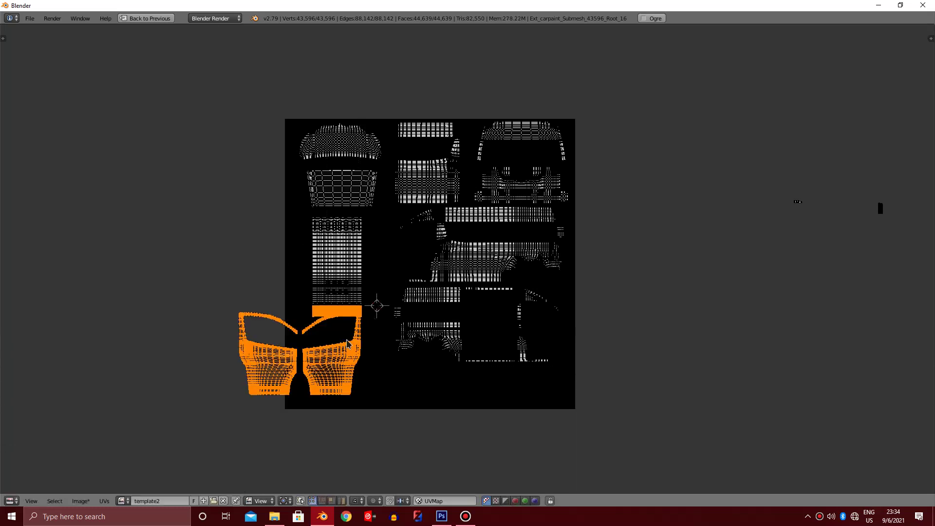
scroll(348, 343, up, 3)
key(a)
- Zoom the UV view in and out to review the island layout
scroll(302, 370, up, 2)
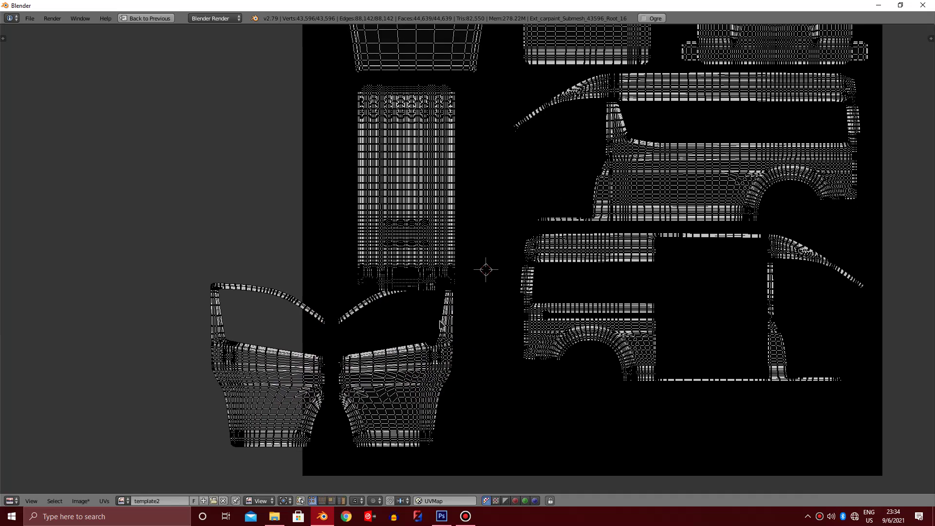
scroll(347, 354, up, 3)
scroll(257, 355, down, 3)
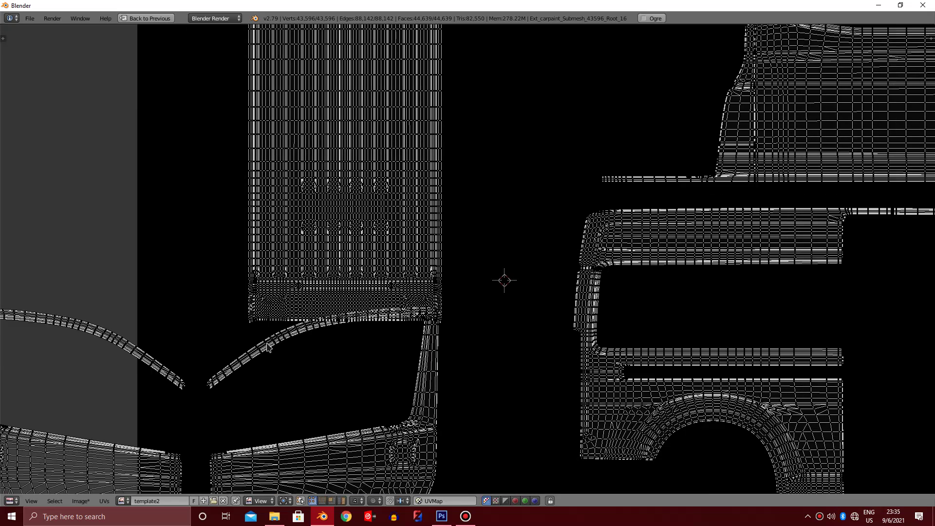
scroll(278, 340, down, 1)
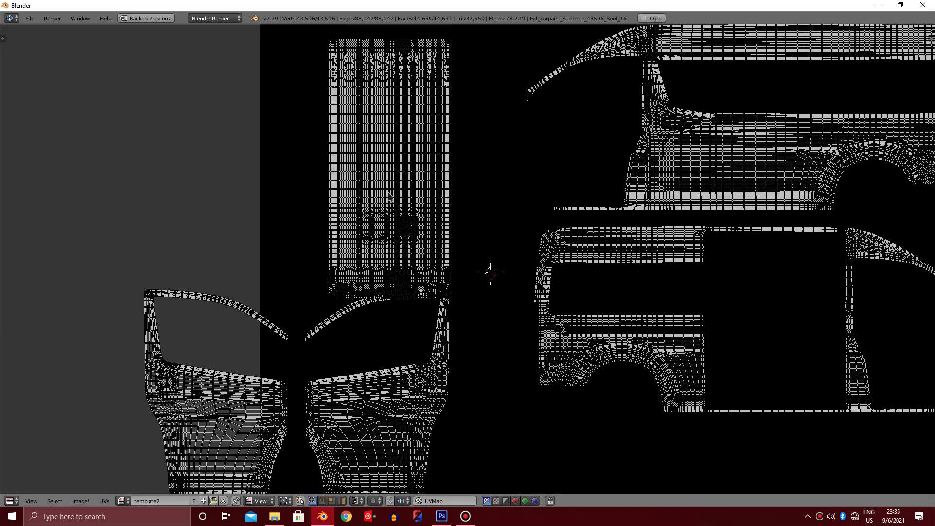
scroll(388, 195, down, 3)
scroll(517, 208, down, 1)
- In the split layout, select the connected roof and move its UV island left of the image
key(ctrl+Up)
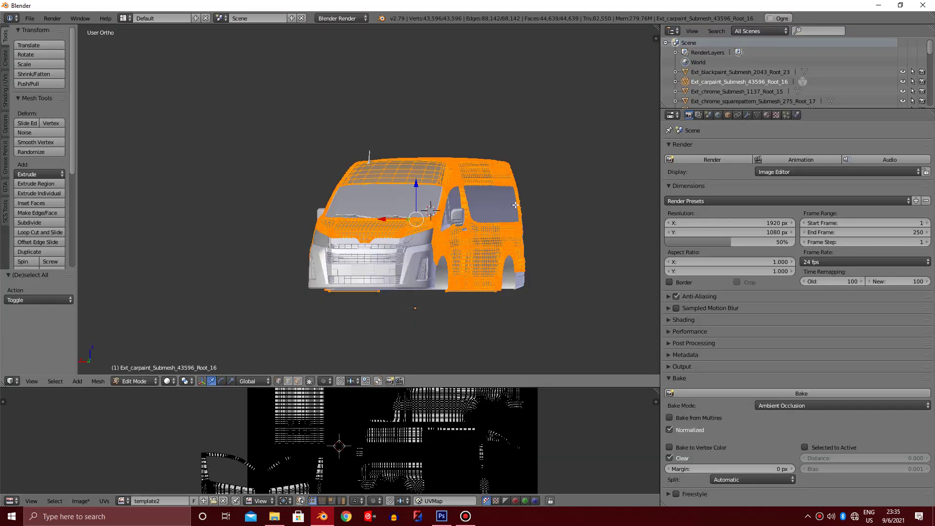
scroll(492, 118, up, 2)
scroll(492, 118, up, 2)
scroll(492, 118, up, 2)
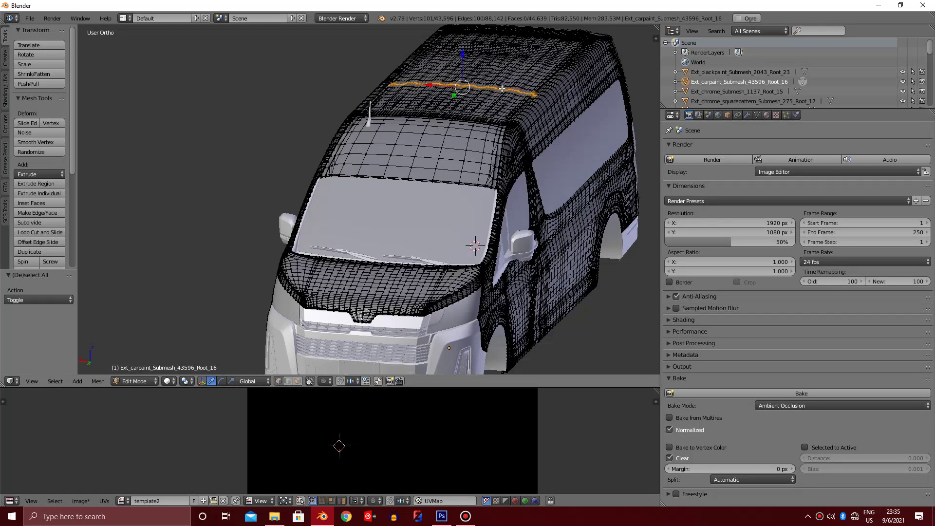
key(ctrl+l)
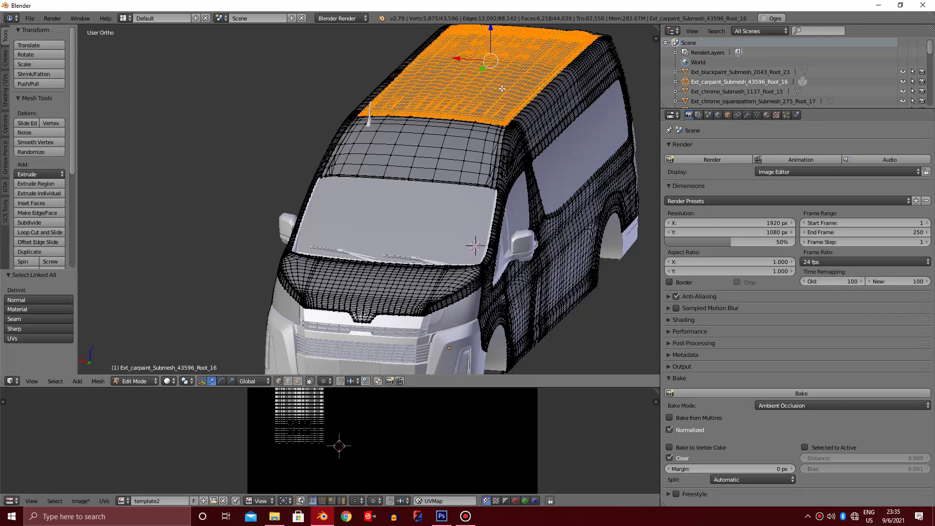
scroll(404, 423, down, 2)
scroll(402, 426, down, 3)
key(a)
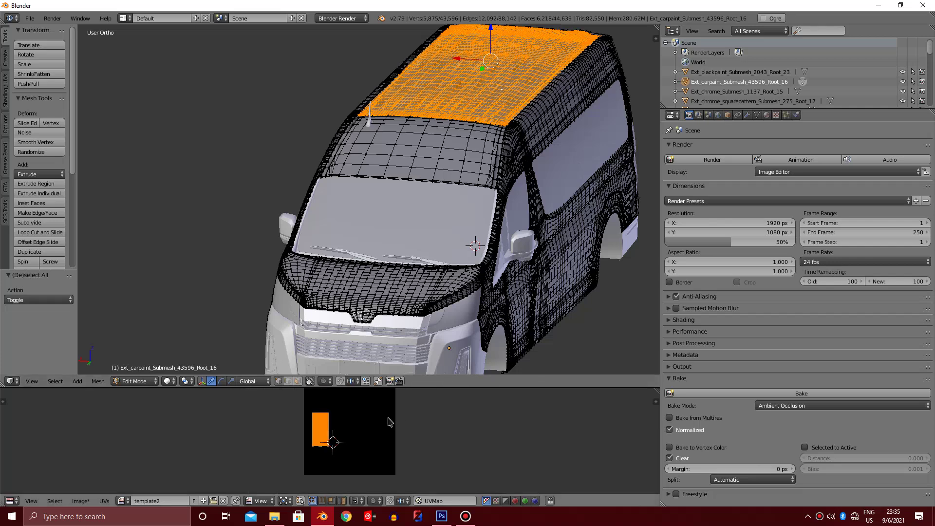
key(g)
click(296, 423)
- Select the whole van body and maximize the UV editor to fill the window
key(a)
key(a)
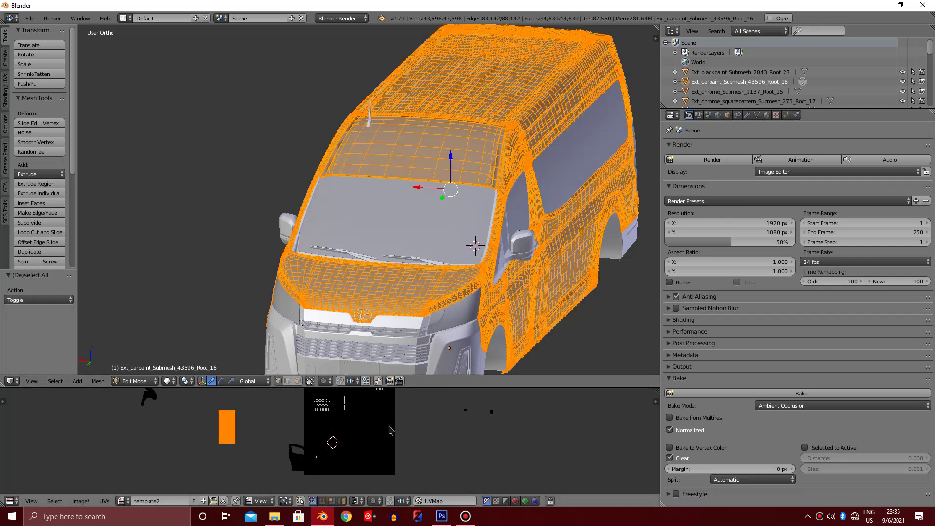
key(ctrl+Up)
scroll(392, 341, up, 7)
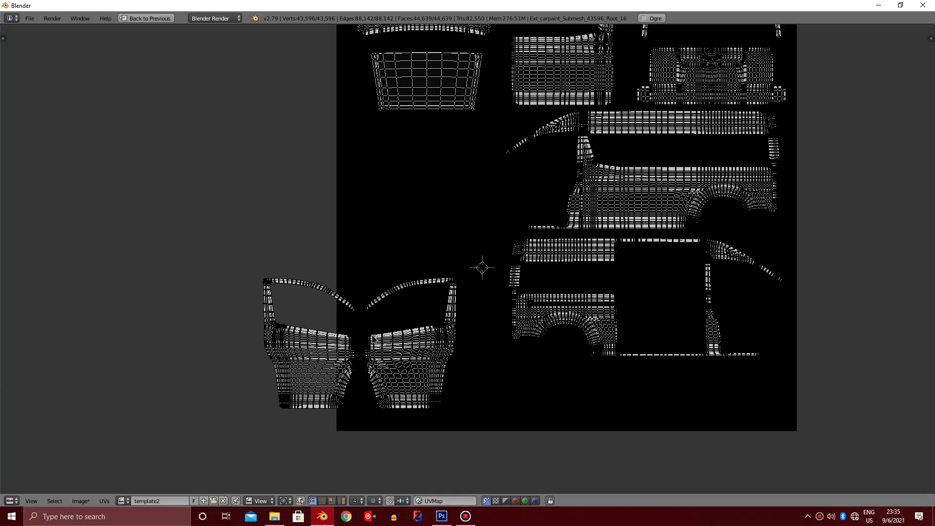
- Shrink the two door UV islands and move them into the image's lower-left
drag(337, 346, 457, 447)
key(s)
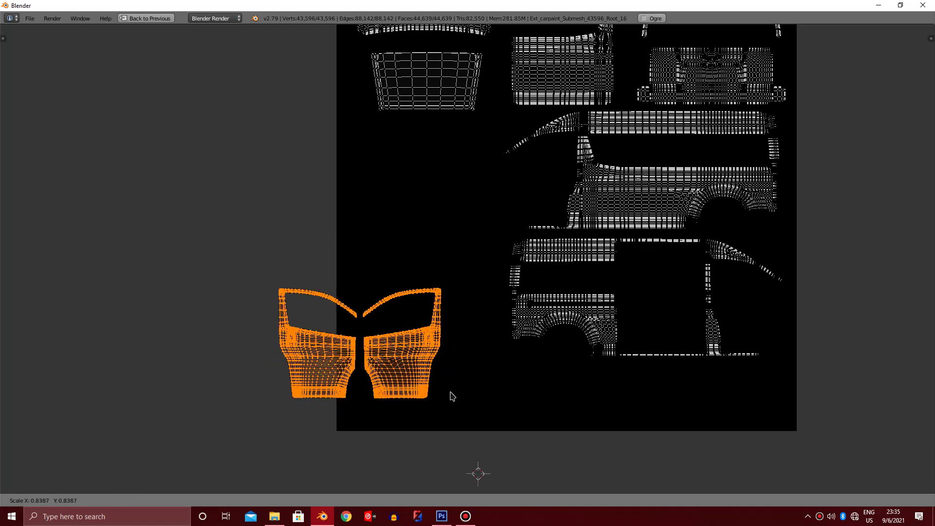
click(452, 392)
key(g)
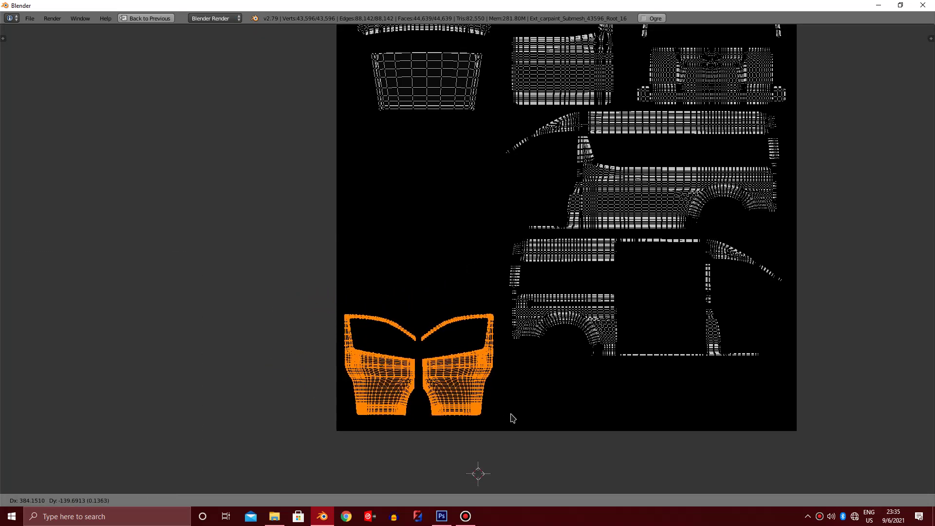
click(509, 418)
scroll(509, 394, down, 3)
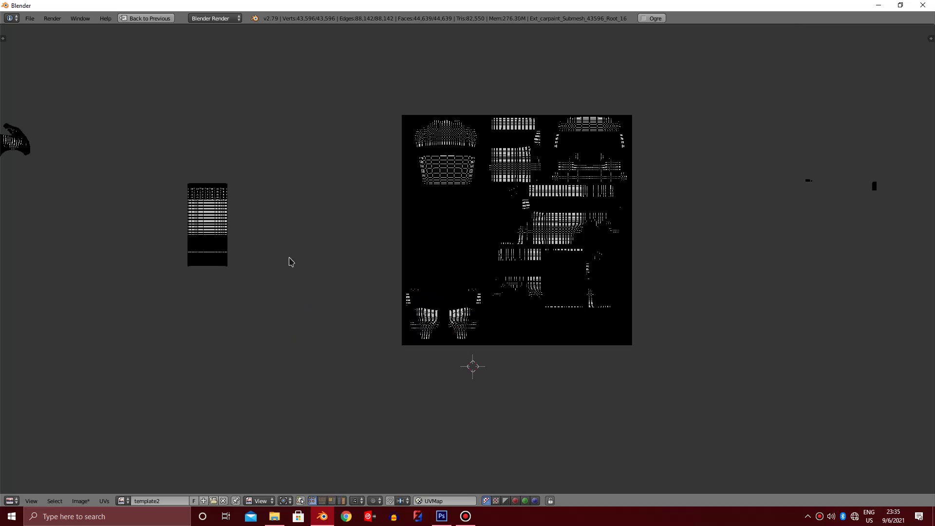
- Bring the roof island into the image, enlarge it slightly, and nudge it into place
drag(129, 139, 261, 288)
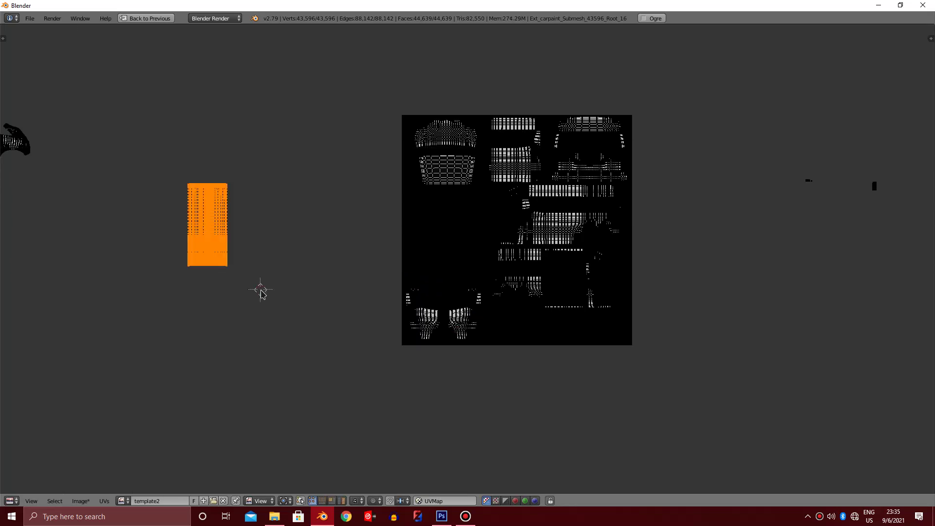
scroll(261, 290, up, 3)
key(g)
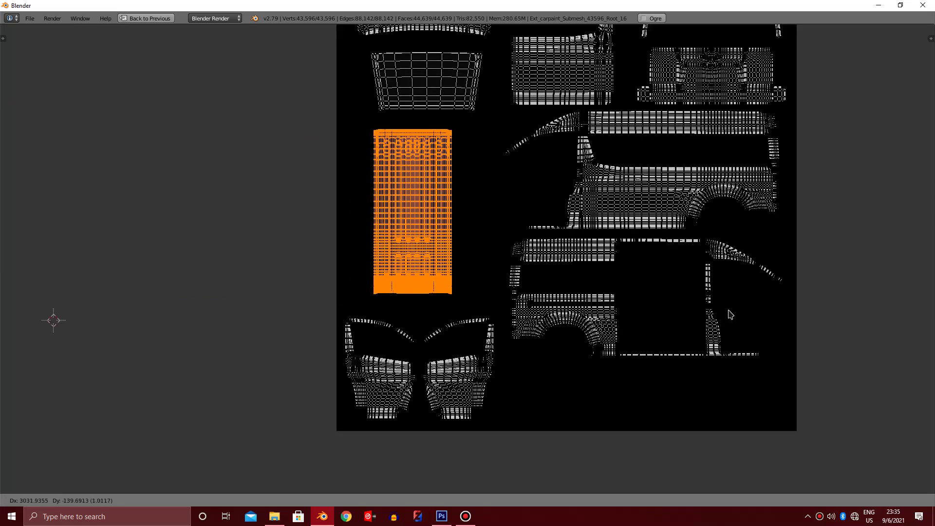
click(734, 312)
key(s)
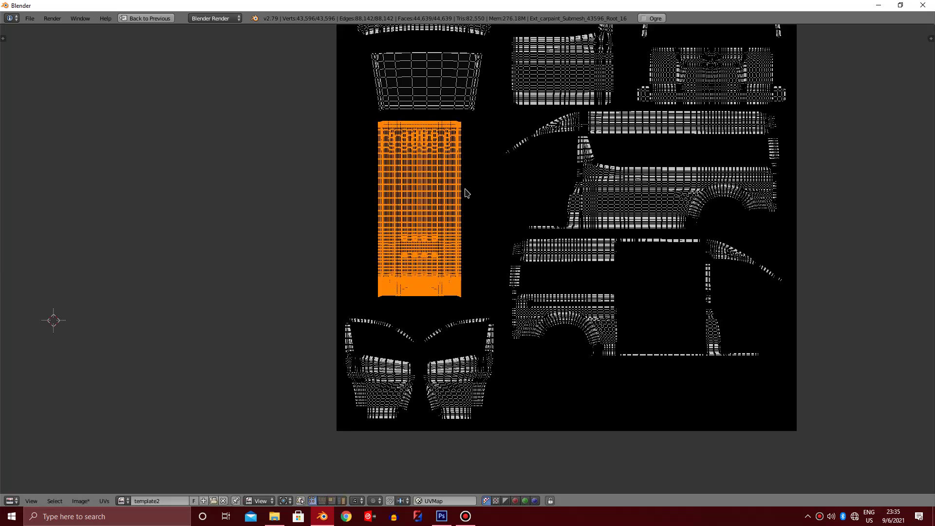
click(468, 190)
key(g)
click(476, 186)
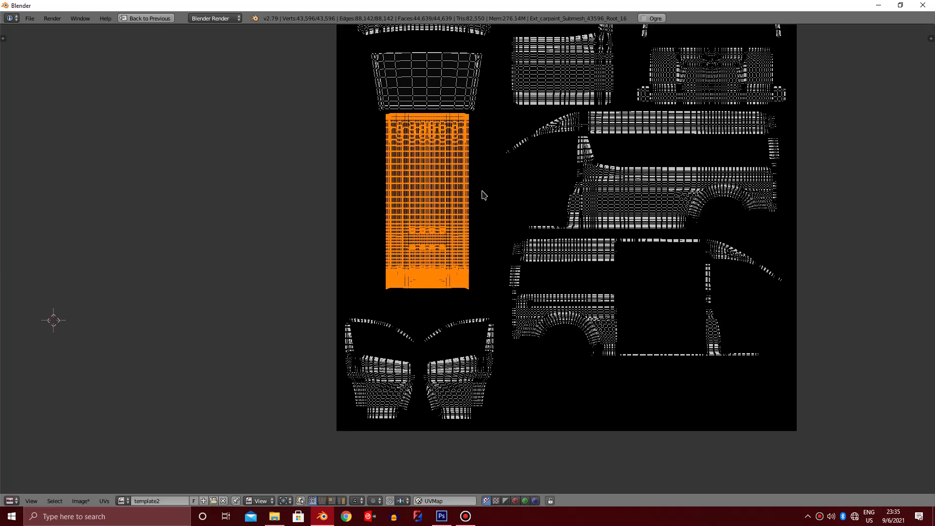
key(a)
scroll(488, 197, down, 1)
scroll(488, 197, down, 3)
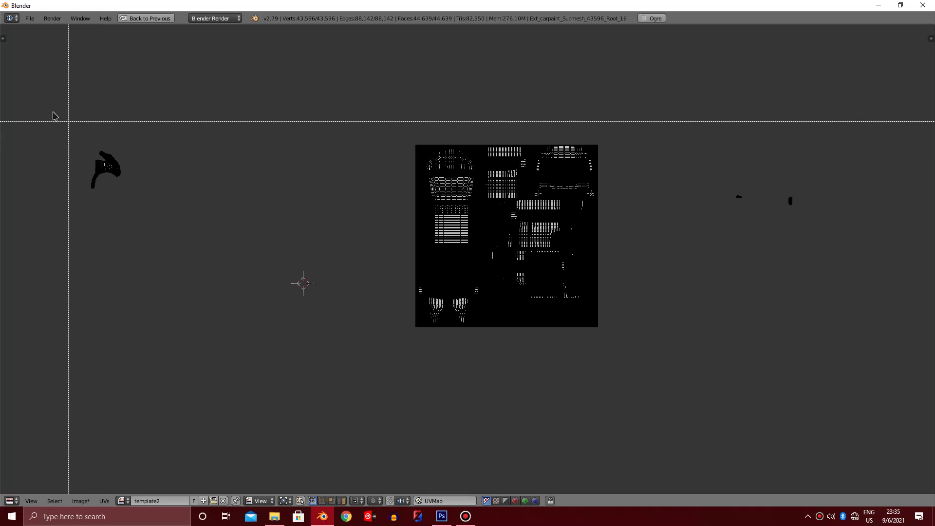
- Move the stray island from left of the image into the lower-left and shrink it
drag(54, 115, 146, 242)
scroll(143, 220, up, 1)
key(g)
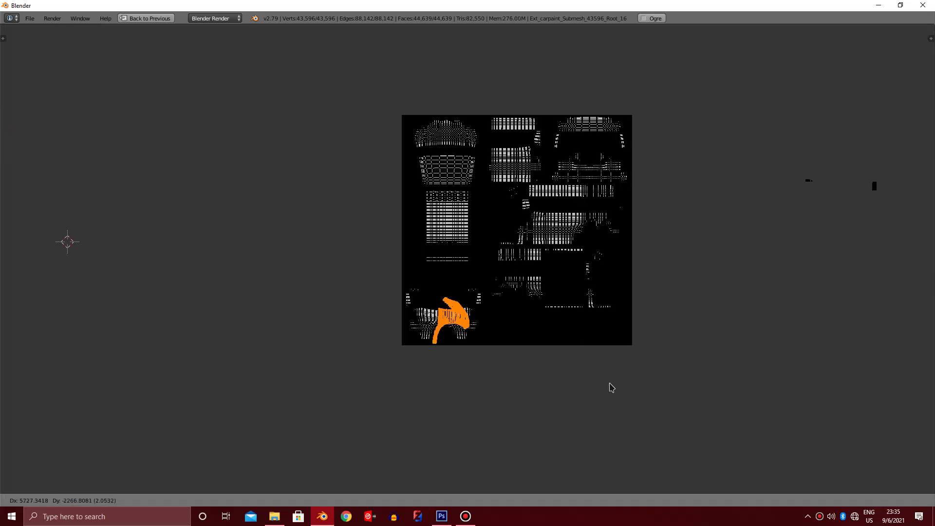
click(660, 403)
scroll(660, 404, up, 3)
scroll(681, 419, up, 2)
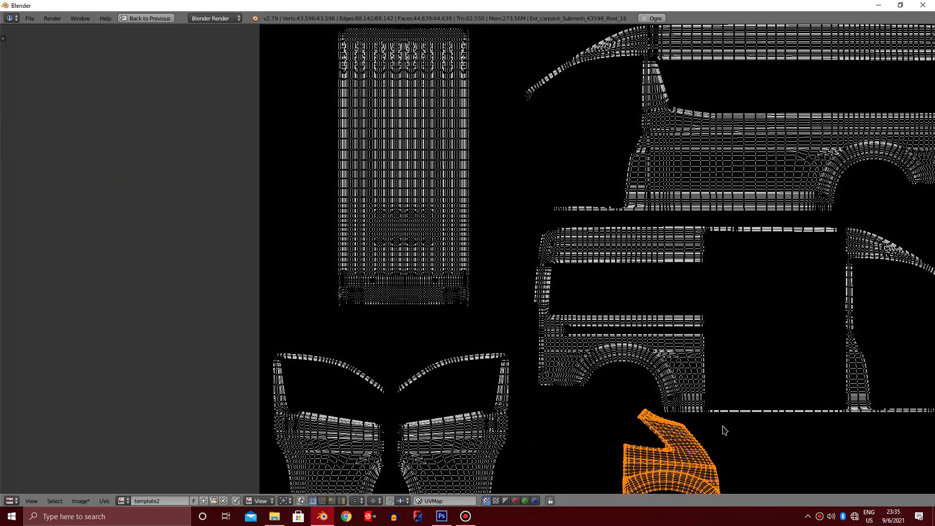
key(s)
click(687, 436)
key(g)
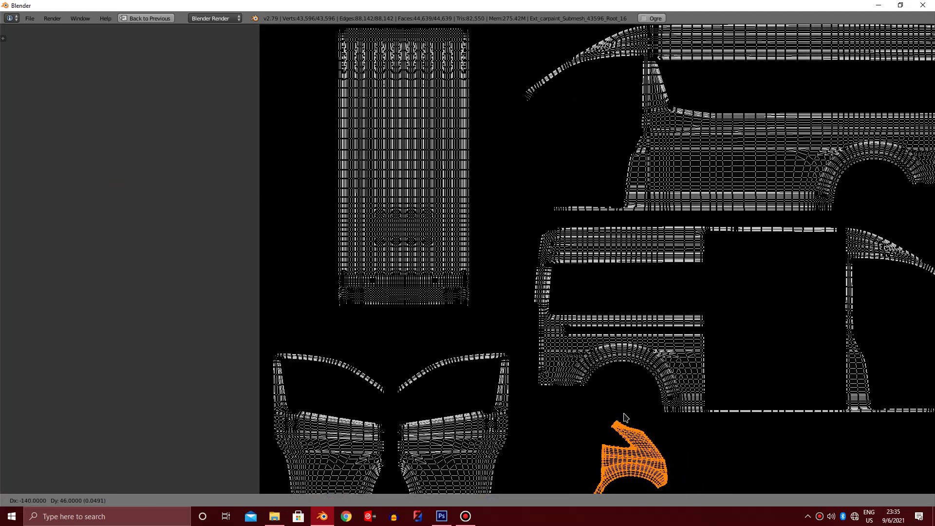
click(608, 408)
- Make the wheel-arch island slightly smaller and drop it below the rear wheel arch
scroll(613, 407, down, 2)
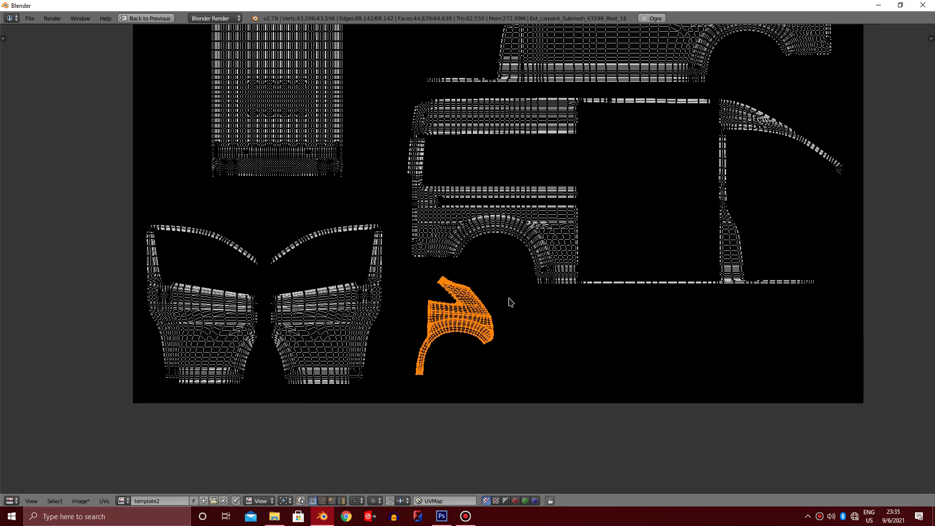
key(s)
click(531, 297)
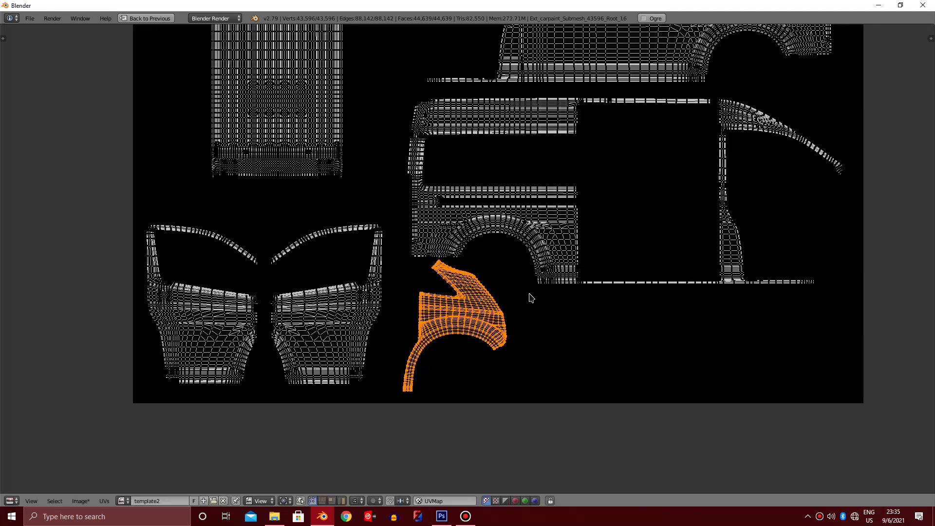
scroll(530, 298, down, 2)
key(g)
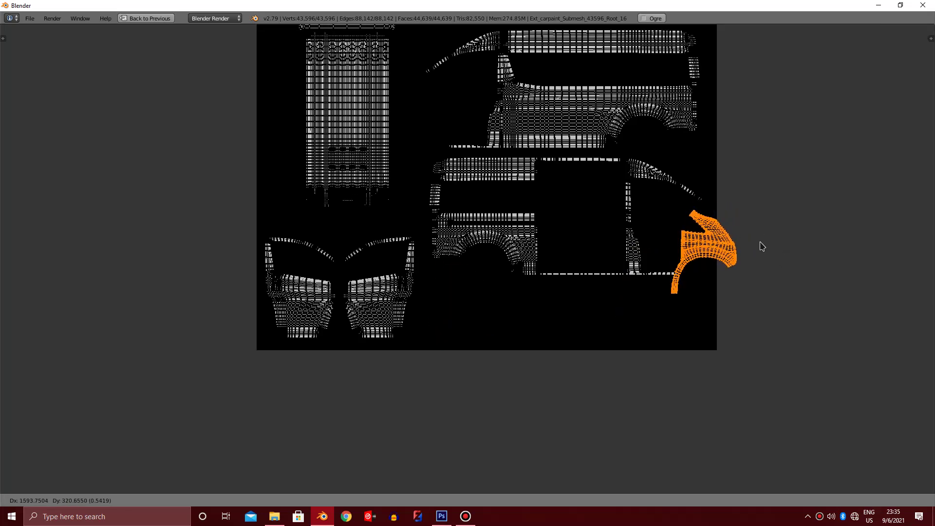
click(762, 246)
scroll(761, 246, up, 1)
middle_drag(778, 253, 531, 278)
scroll(578, 290, down, 2)
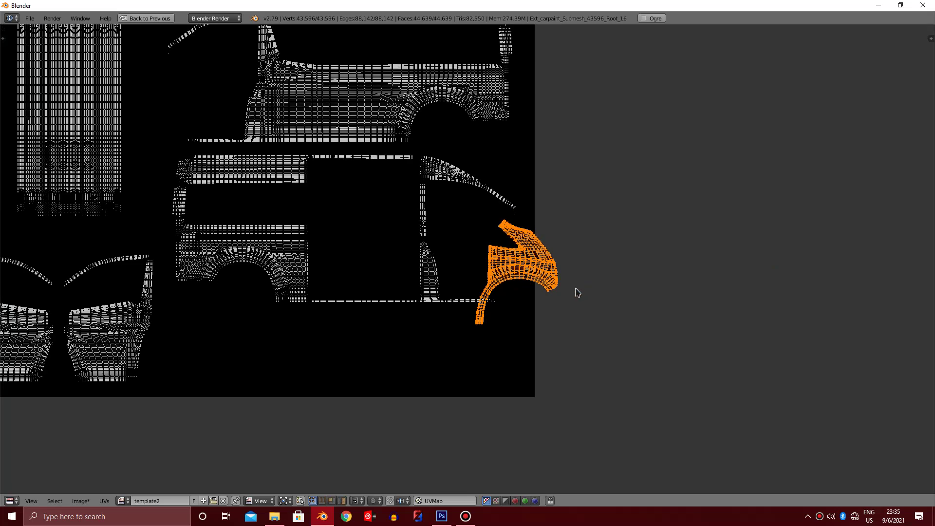
key(g)
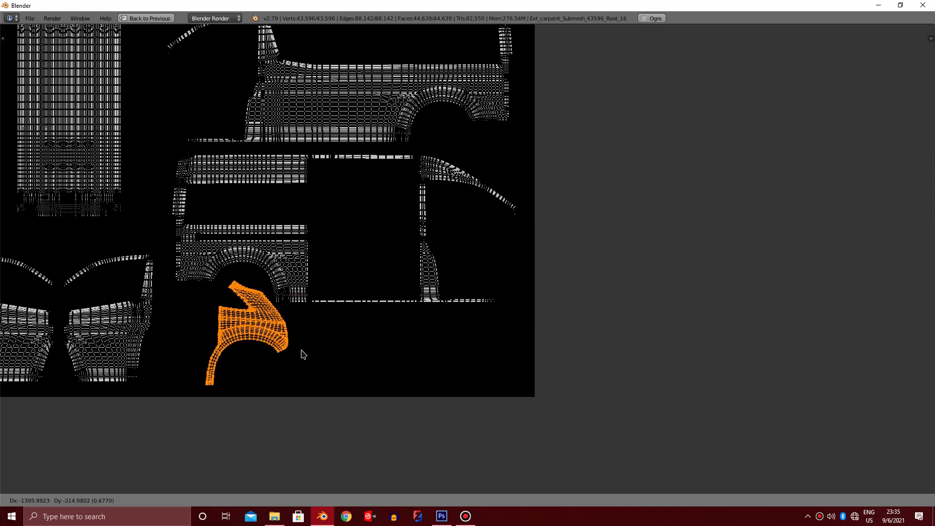
click(291, 355)
scroll(302, 341, down, 2)
scroll(314, 316, down, 3)
- Pan and zoom the UV view to look over the placed islands
scroll(292, 318, down, 2)
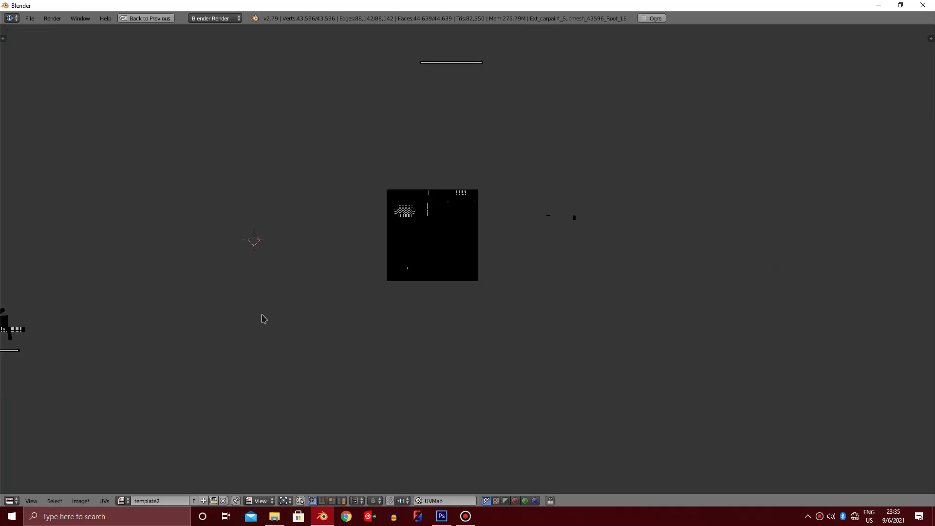
scroll(234, 336, down, 3)
middle_drag(334, 326, 382, 319)
scroll(409, 315, up, 2)
mouse_move(273, 321)
middle_down()
mouse_move(409, 315)
mouse_move(482, 294)
middle_up()
scroll(365, 330, up, 5)
scroll(482, 302, up, 2)
scroll(443, 339, up, 1)
scroll(440, 340, up, 2)
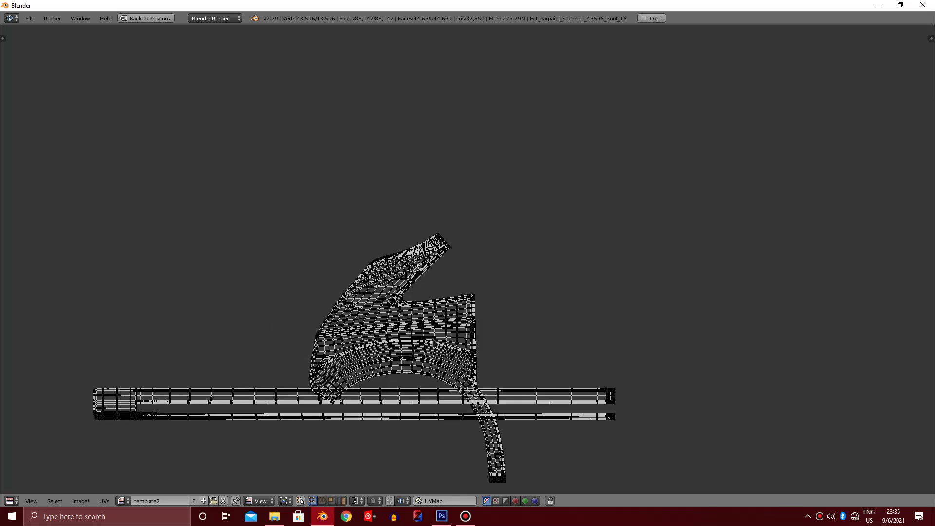
scroll(517, 313, down, 1)
- Back in the split layout, orbit the van and select the connected side trim piece
key(ctrl+Up)
scroll(487, 253, down, 2)
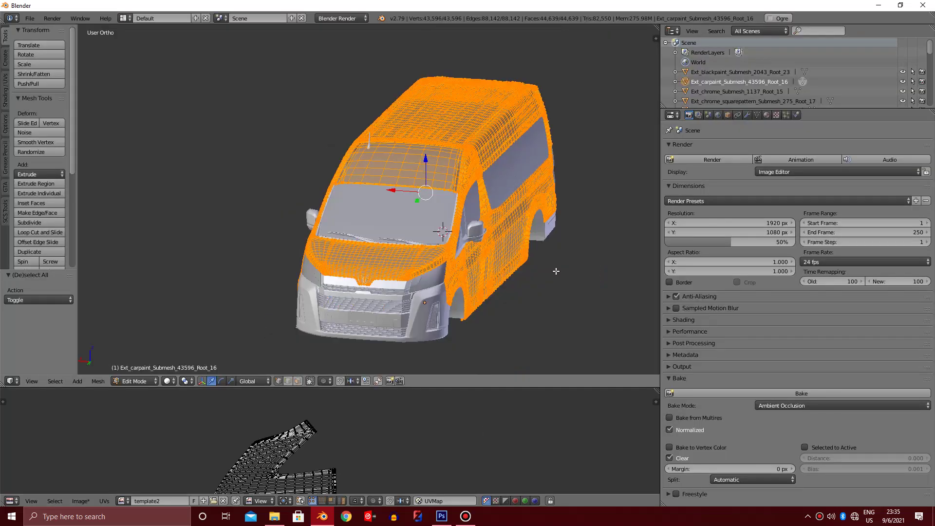
middle_drag(556, 267, 515, 256)
scroll(393, 246, up, 2)
scroll(370, 228, up, 3)
scroll(414, 243, up, 3)
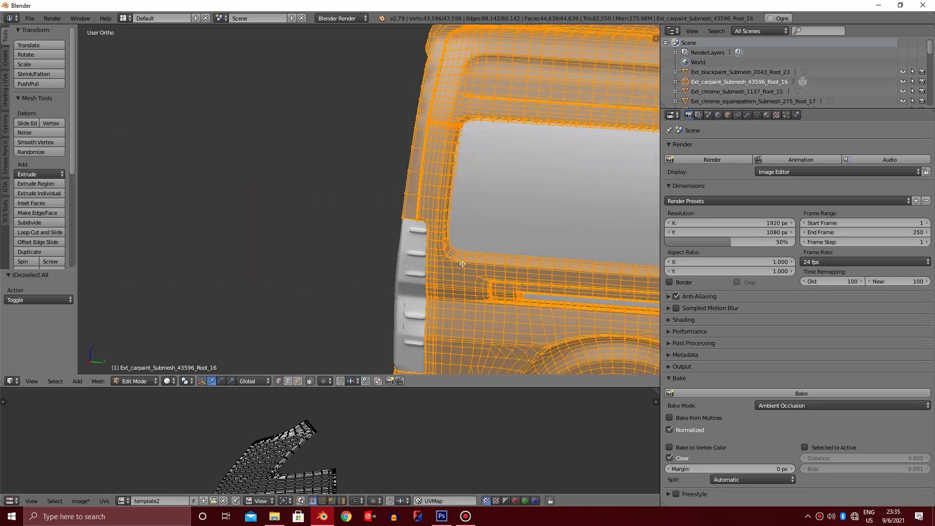
scroll(452, 262, up, 2)
scroll(397, 233, up, 5)
right_click(423, 244)
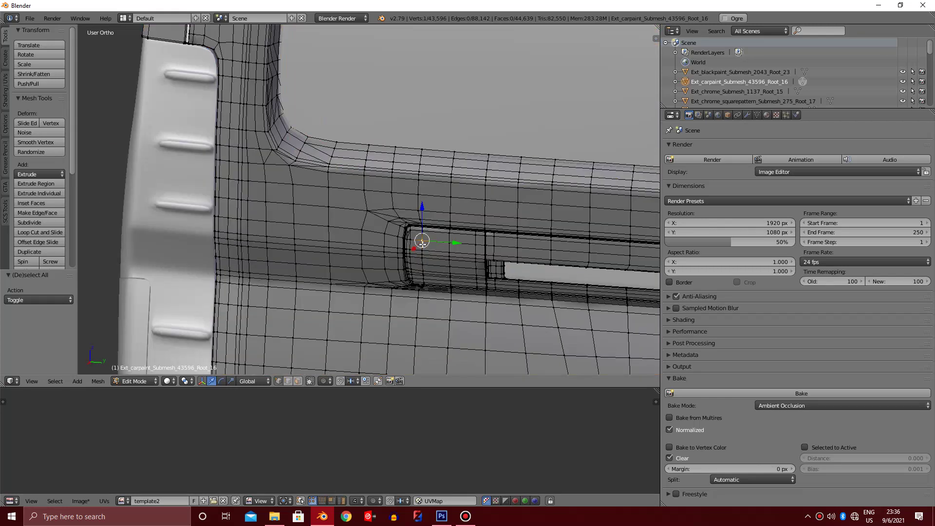
key(ctrl+l)
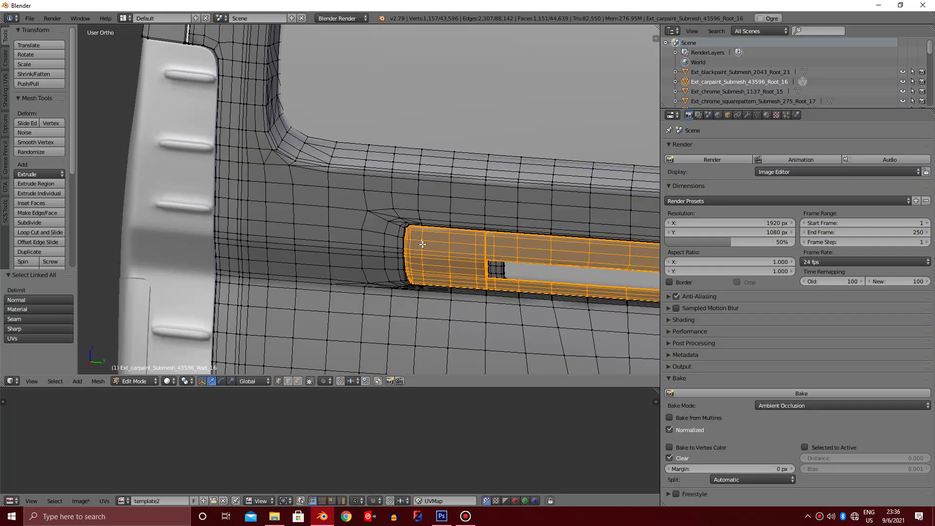
- Move the side trim strip's UVs up, outside the template2 image
key(ctrl+Up)
key(a)
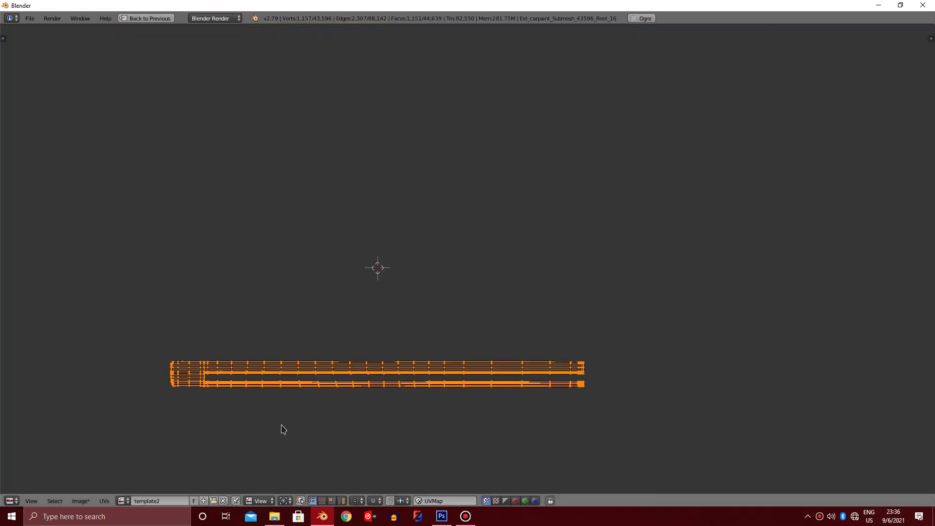
scroll(287, 418, down, 6)
key(g)
click(287, 248)
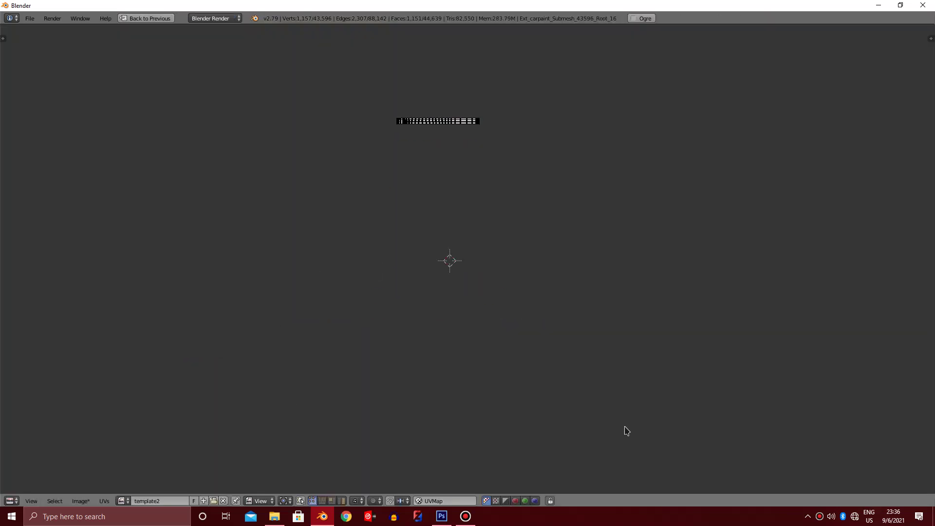
key(ctrl+Up)
- Box-select the curved wheel-arch UV island and move it back inside the image
key(a)
key(a)
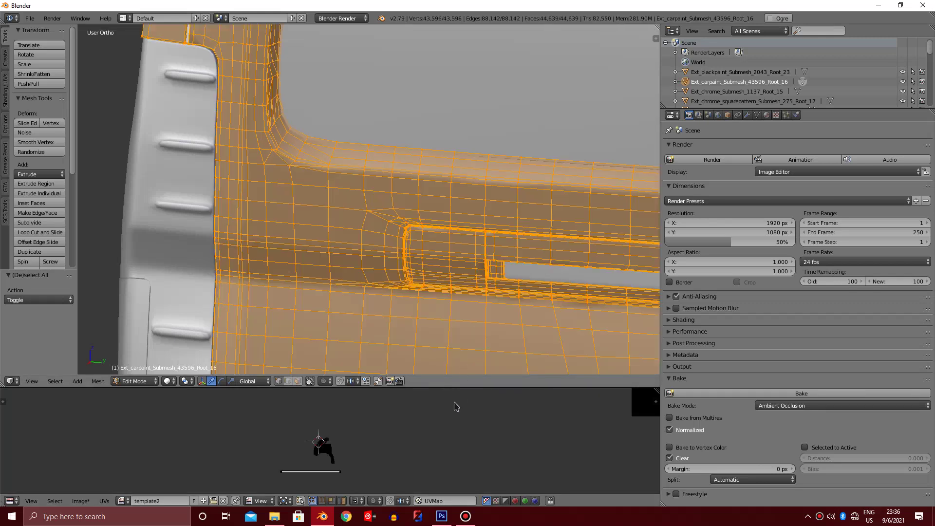
key(ctrl+Up)
scroll(547, 302, down, 2)
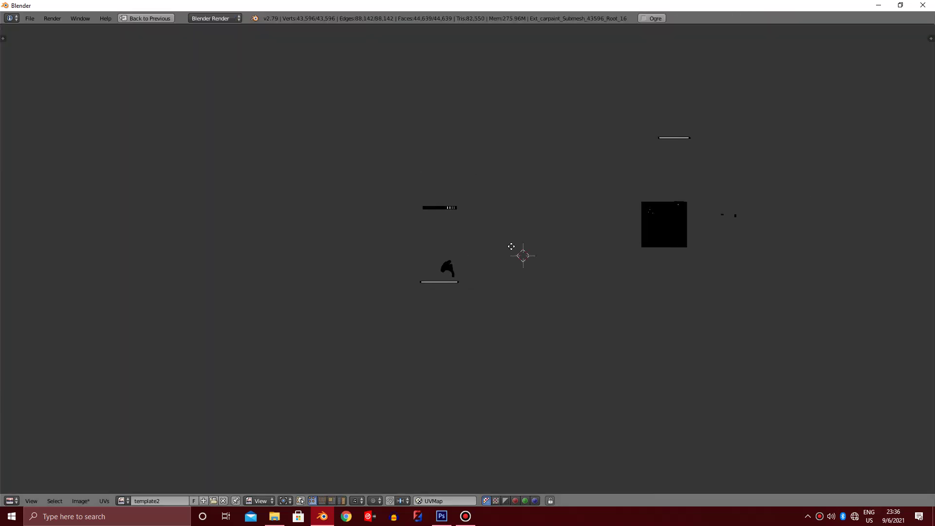
scroll(511, 246, up, 2)
key(b)
drag(267, 251, 327, 307)
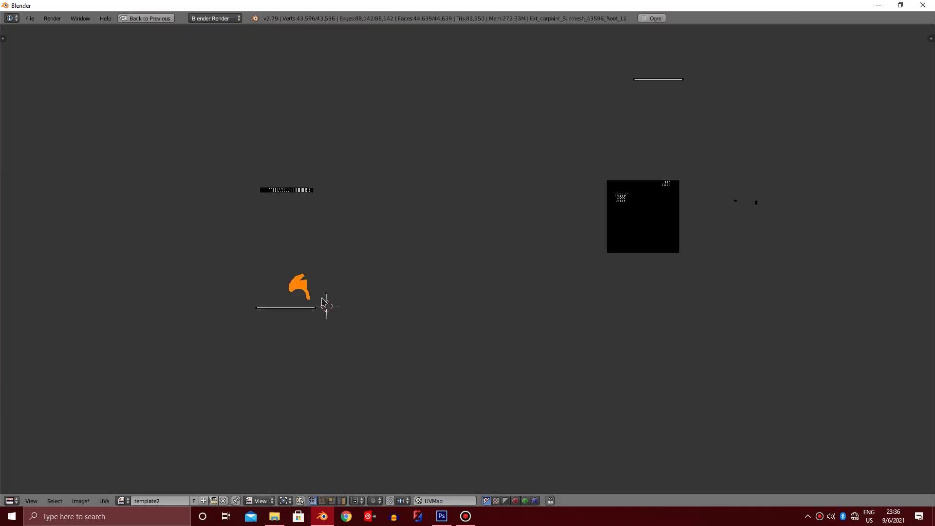
key(g)
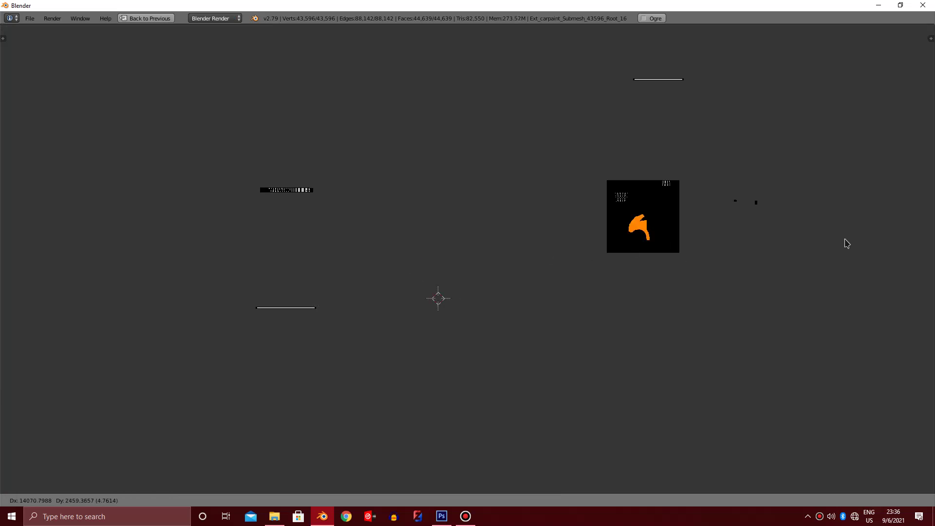
click(806, 278)
scroll(805, 277, up, 5)
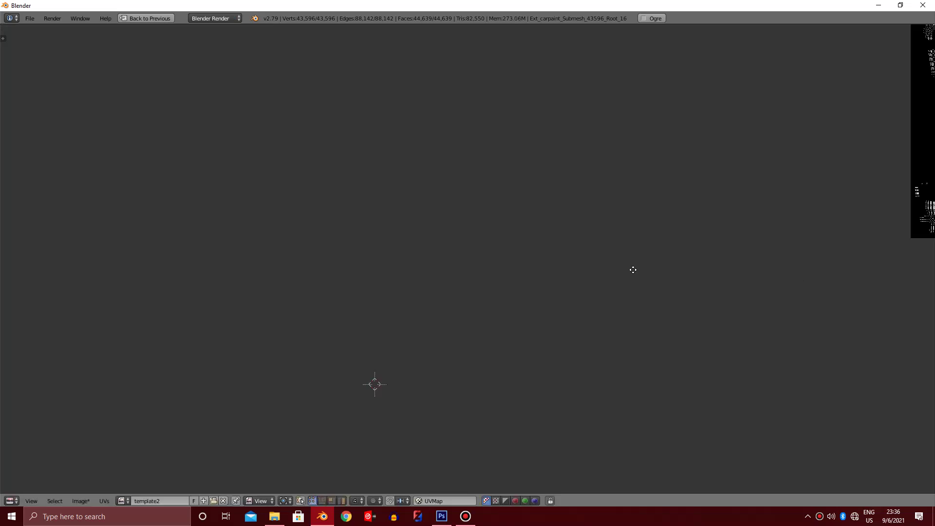
scroll(633, 269, down, 5)
- Reposition the curved wheel-arch island and scale it down over several passes
scroll(492, 314, up, 2)
scroll(491, 314, up, 1)
key(g)
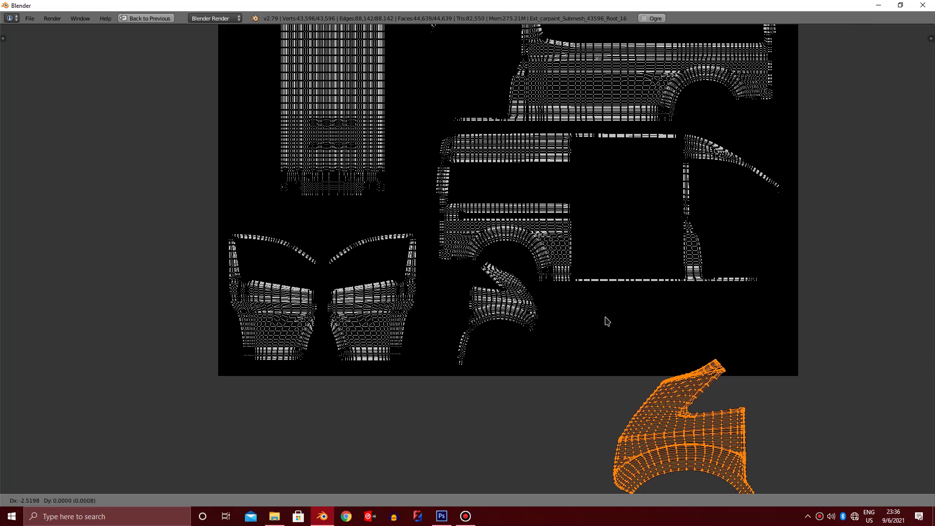
click(557, 298)
scroll(632, 370, up, 2)
key(s)
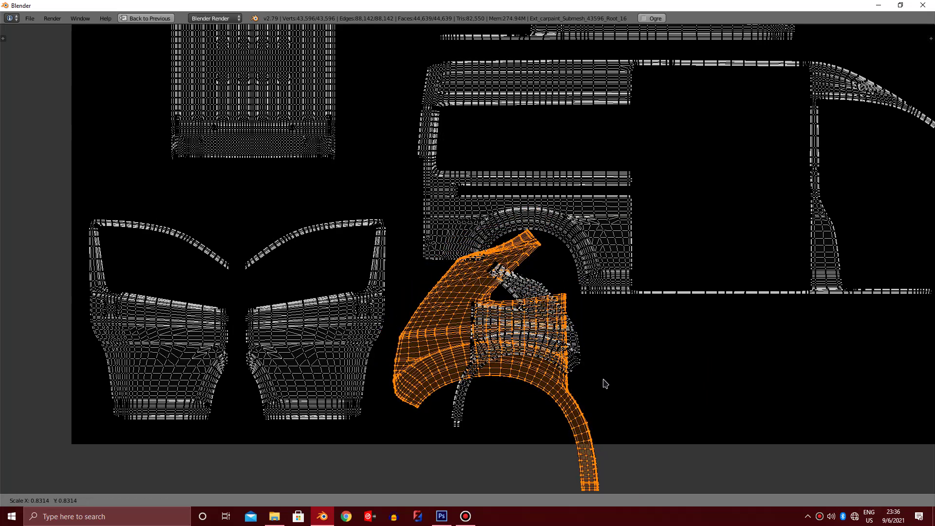
click(582, 380)
key(s)
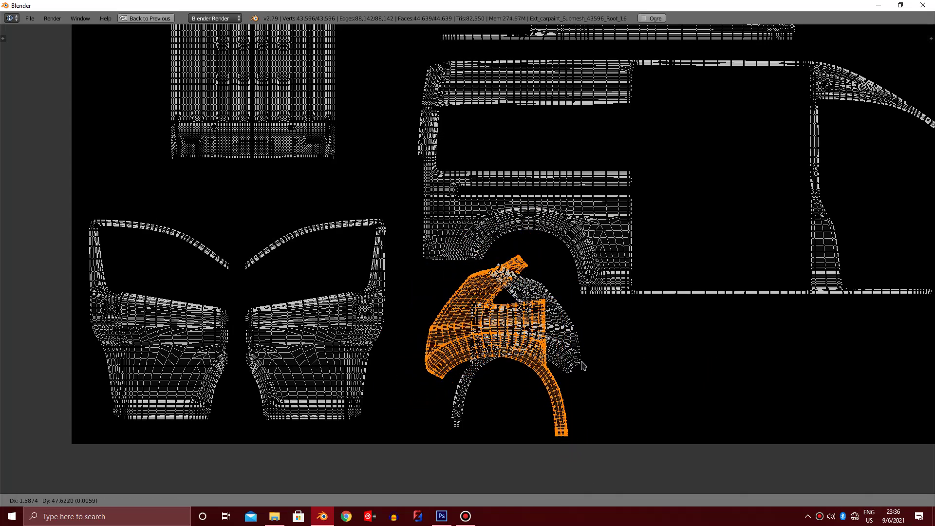
key(Escape)
key(s)
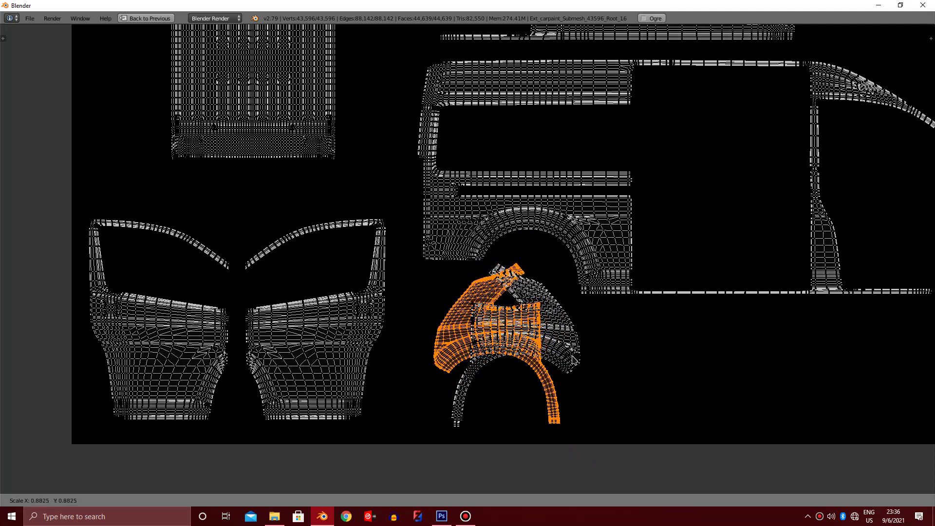
click(574, 361)
- Place it beside the grey wheel-arch island and shrink it to about 0.85
key(g)
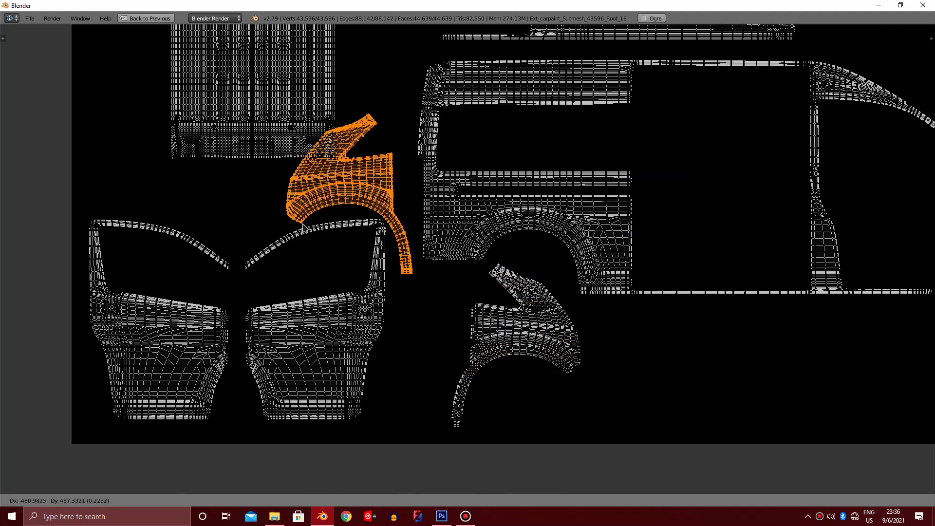
click(727, 395)
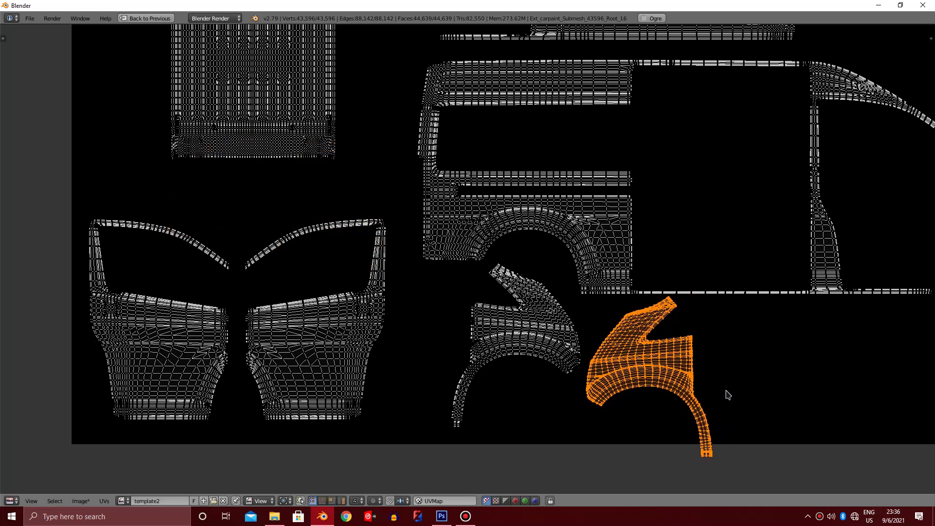
key(g)
click(750, 425)
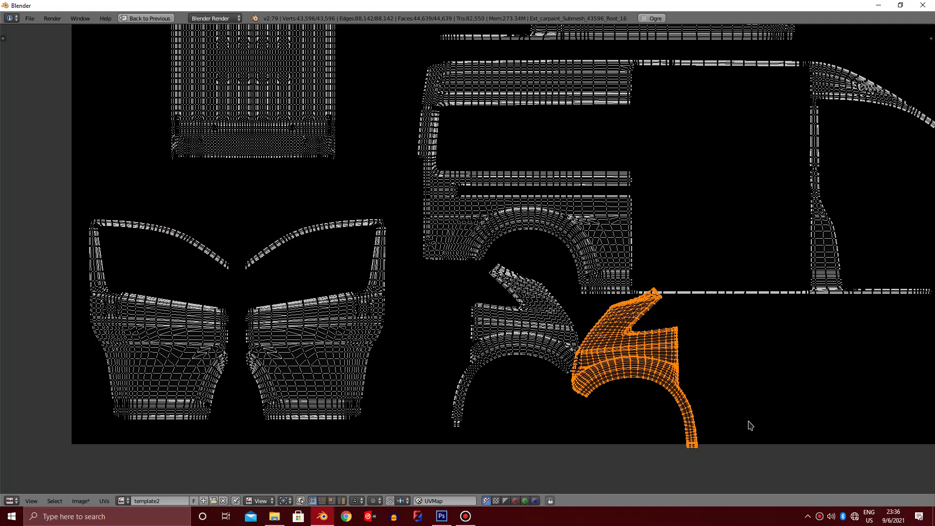
key(s)
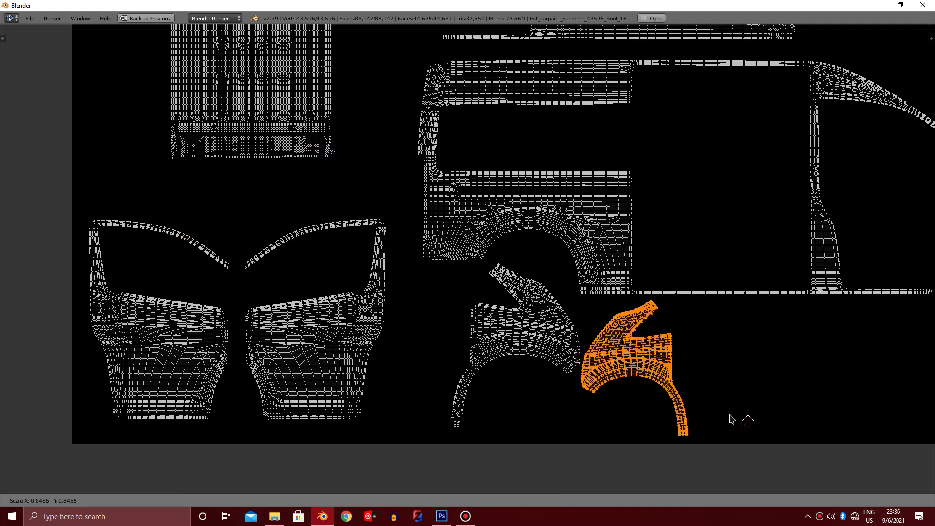
click(636, 422)
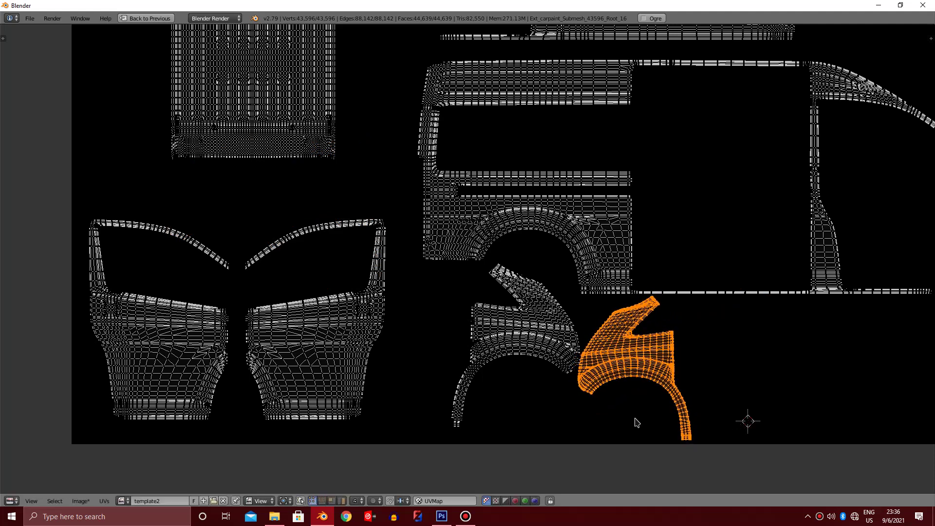
scroll(636, 423, up, 2)
scroll(635, 423, up, 1)
scroll(714, 388, down, 1)
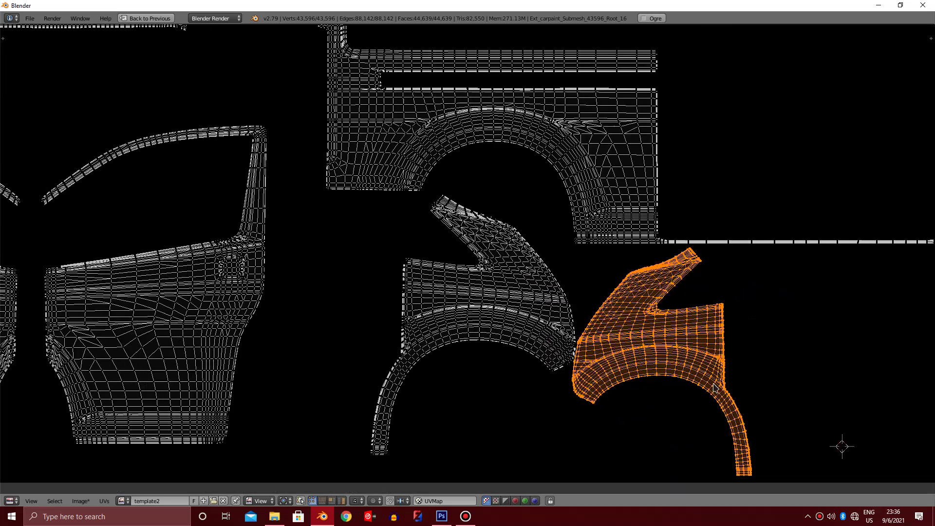
- Nudge the arch island right, then box-select the whole middle wheel-arch island piece by piece
drag(714, 388, 727, 389)
key(a)
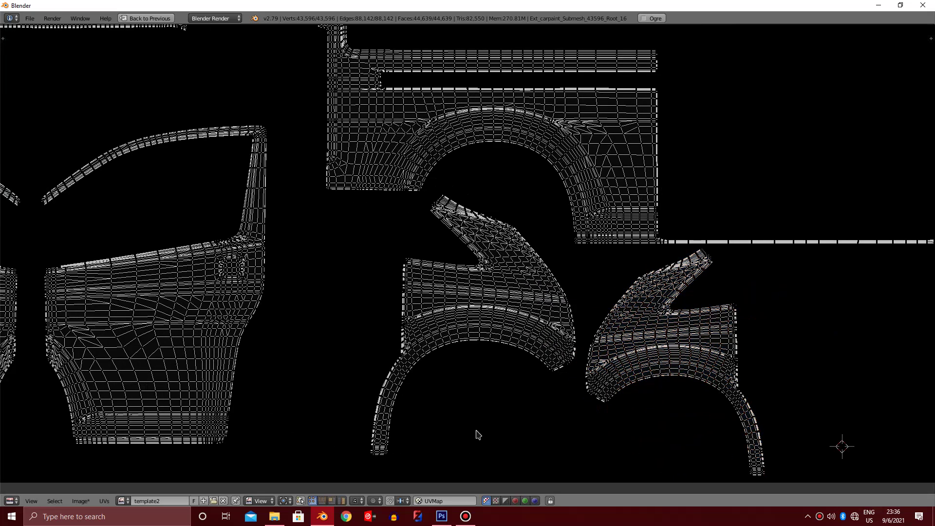
key(b)
drag(321, 481, 591, 235)
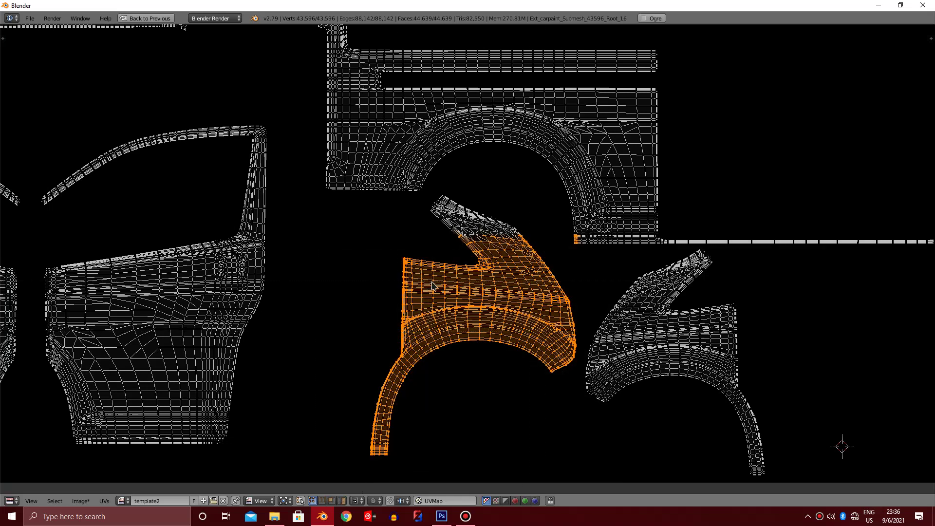
key(a)
key(b)
drag(427, 190, 531, 338)
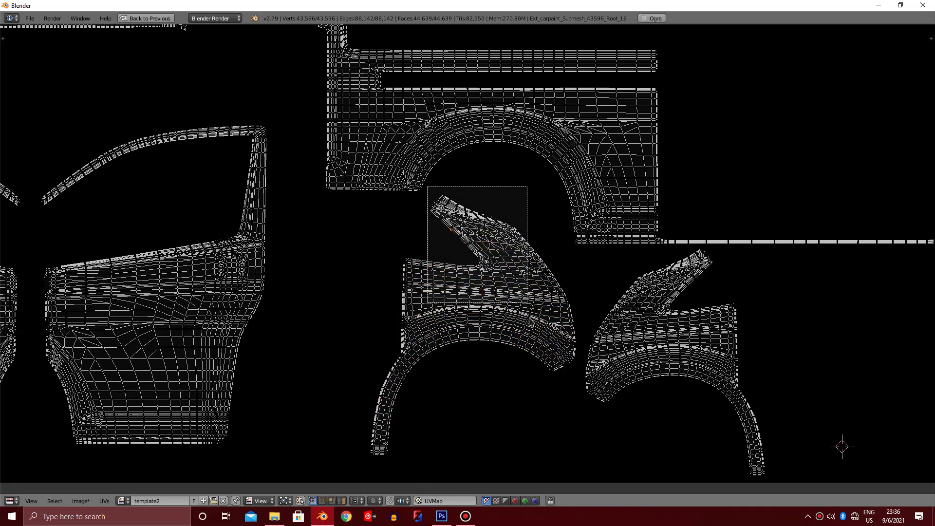
key(b)
drag(495, 403, 584, 232)
key(b)
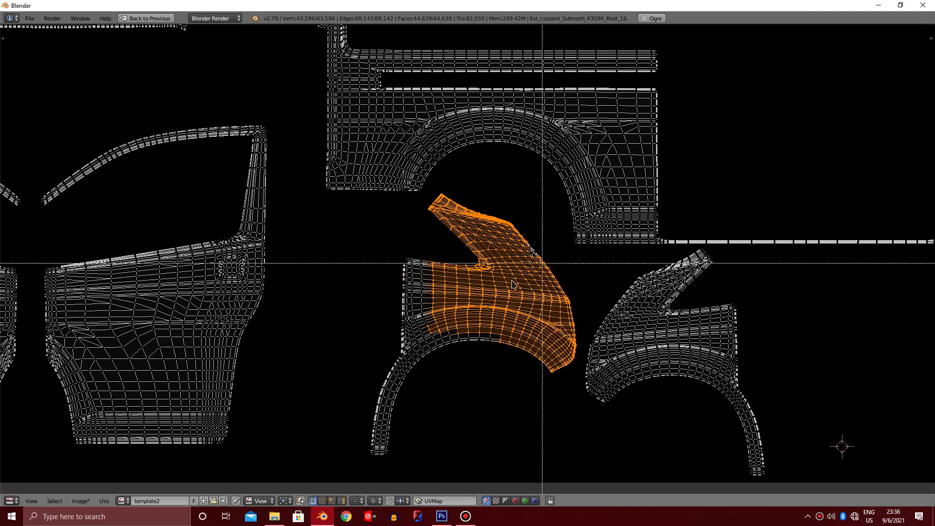
key(b)
drag(353, 463, 506, 246)
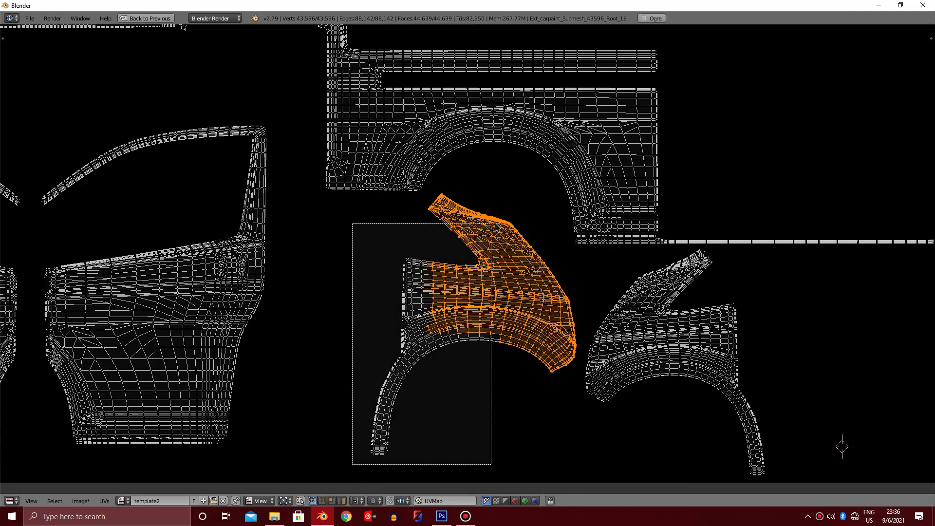
- Shrink the arch island to about 0.8, shift it down-right, enlarge it slightly, and deselect
key(s)
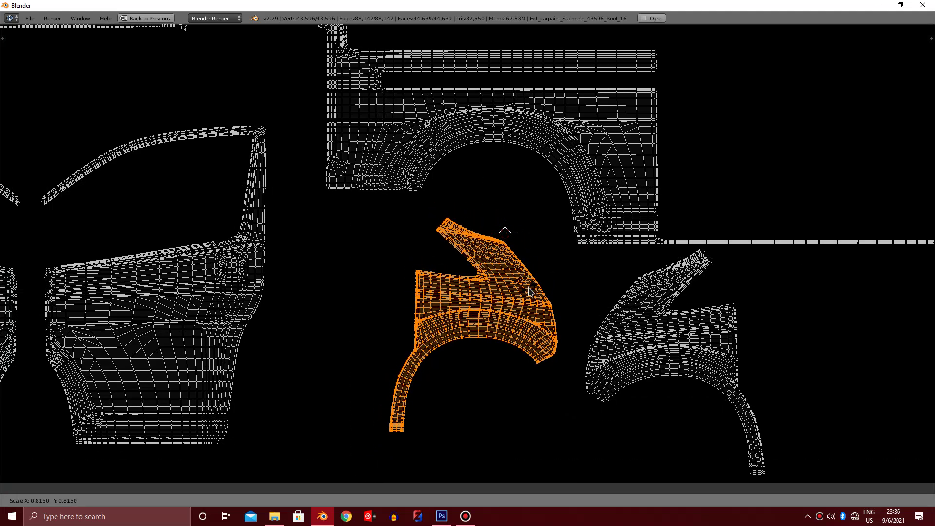
click(529, 291)
key(g)
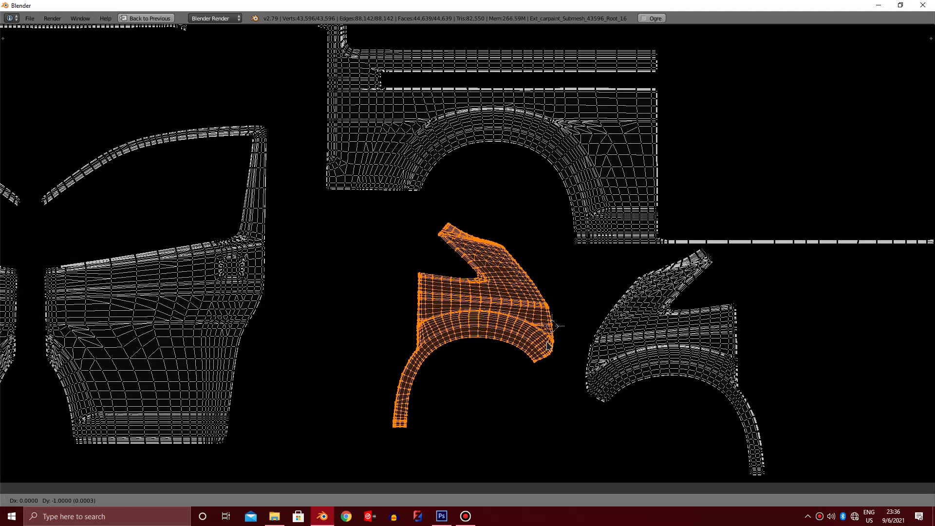
click(557, 363)
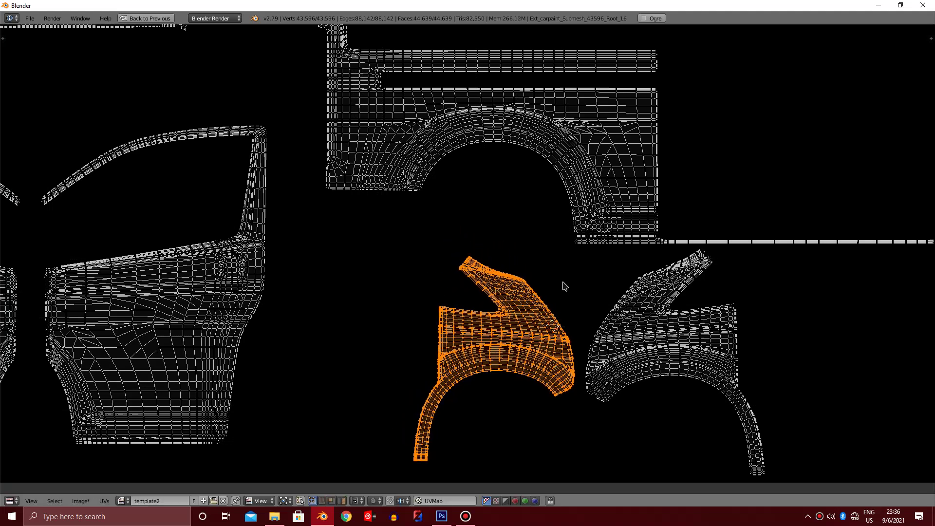
key(s)
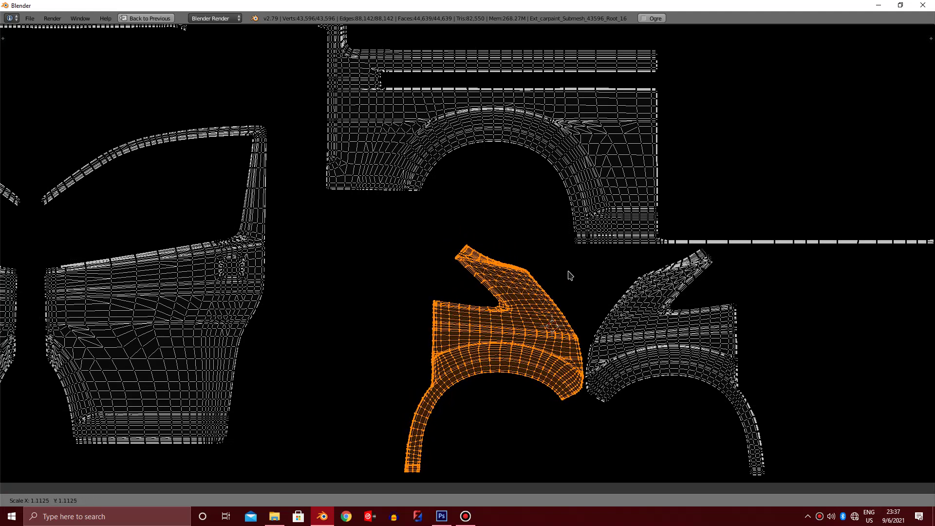
click(569, 275)
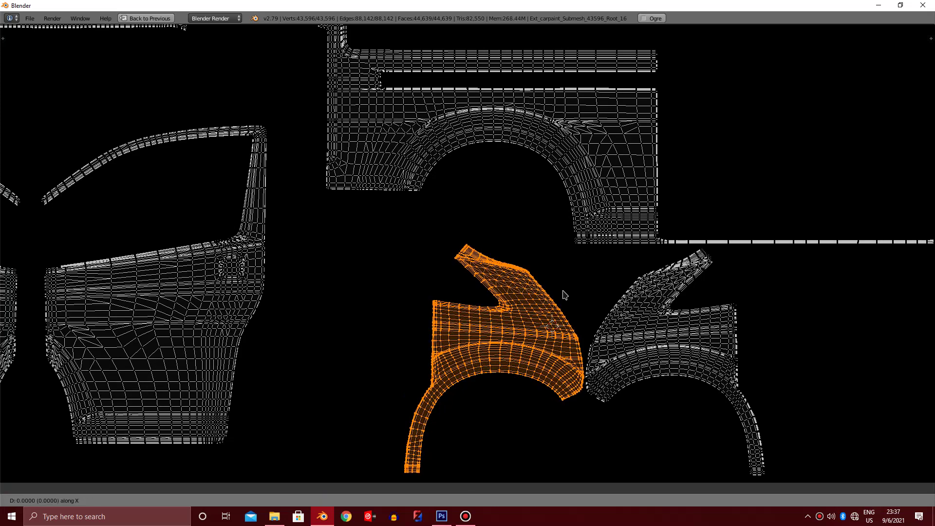
key(a)
scroll(562, 295, down, 6)
scroll(562, 295, down, 1)
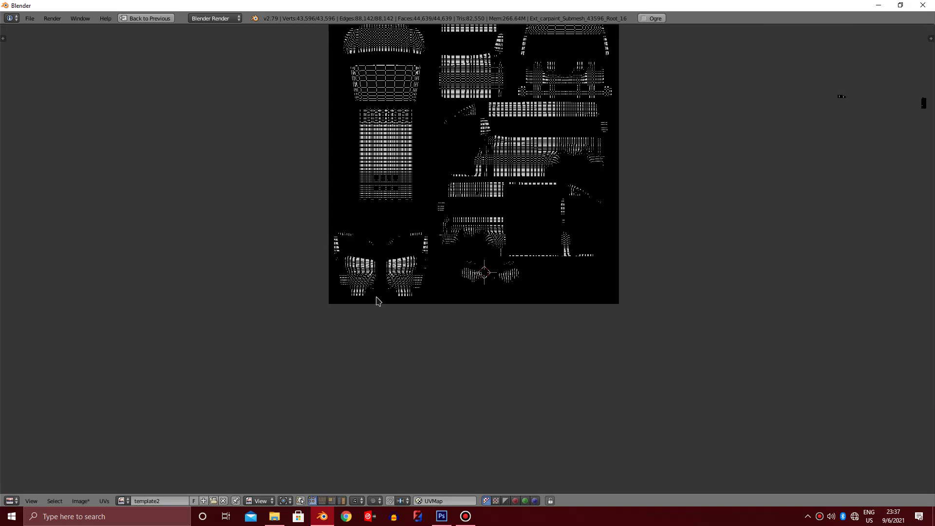
scroll(378, 301, down, 1)
- Box-select the long strip left of the texture and move it onto the texture
middle_drag(634, 367, 371, 303)
scroll(370, 303, up, 2)
key(b)
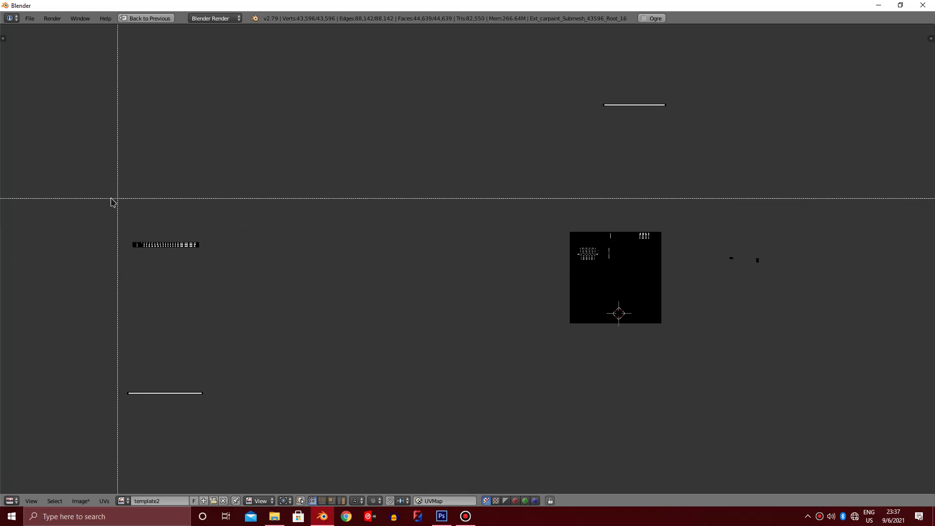
drag(113, 200, 213, 298)
click(213, 298)
key(g)
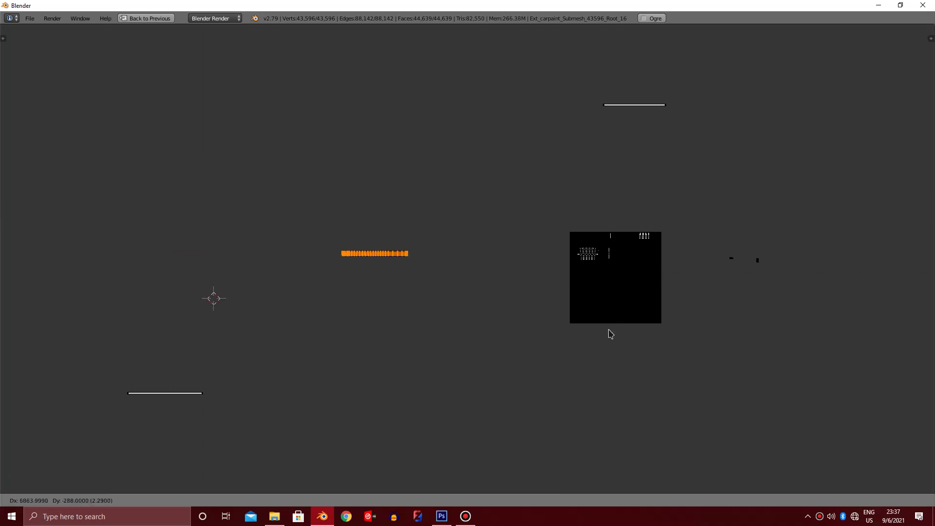
click(638, 339)
scroll(677, 326, up, 5)
middle_drag(684, 313, 310, 224)
scroll(511, 293, up, 1)
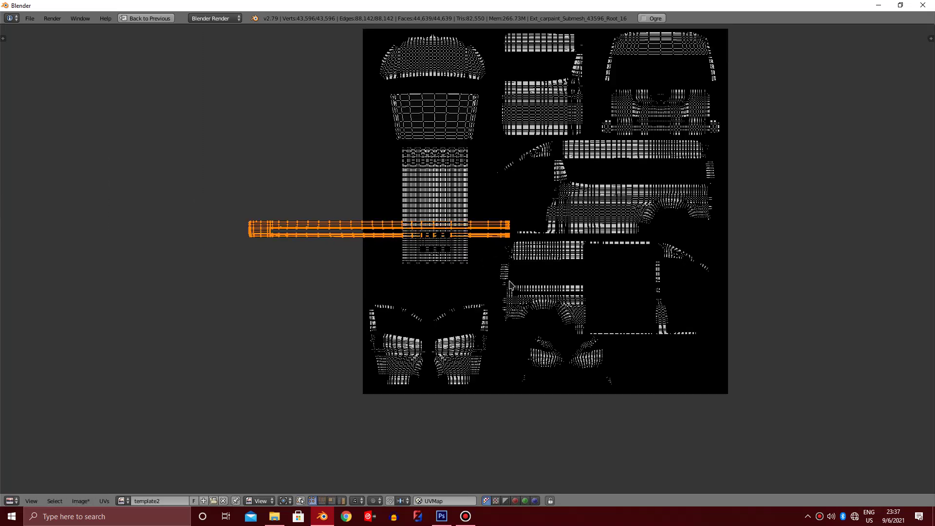
scroll(511, 292, up, 2)
middle_drag(516, 287, 359, 225)
- Shrink the long strip, move it down toward the lower islands, shrink it again, and deselect
key(s)
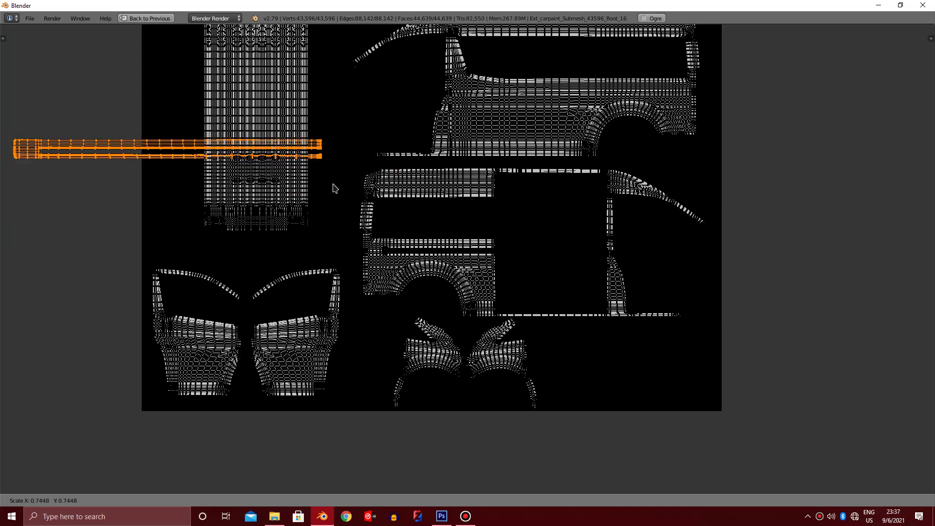
click(324, 229)
key(g)
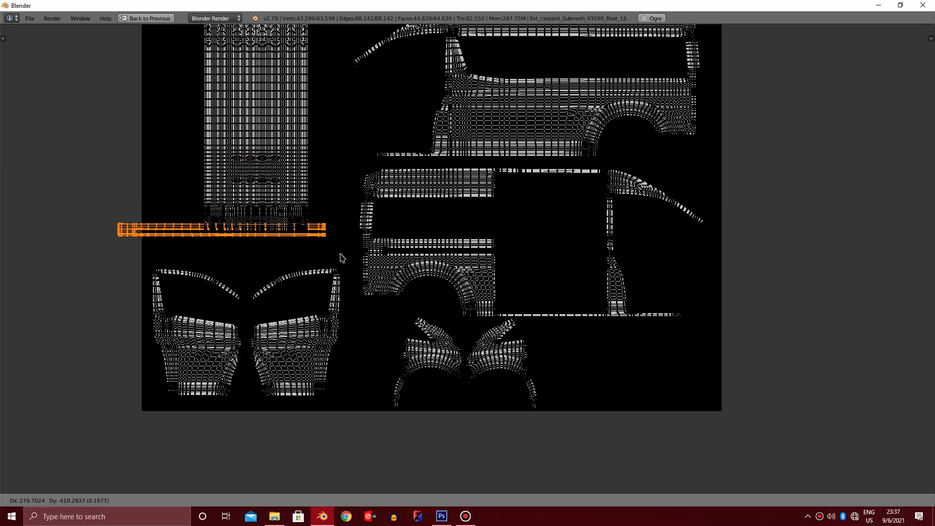
click(367, 276)
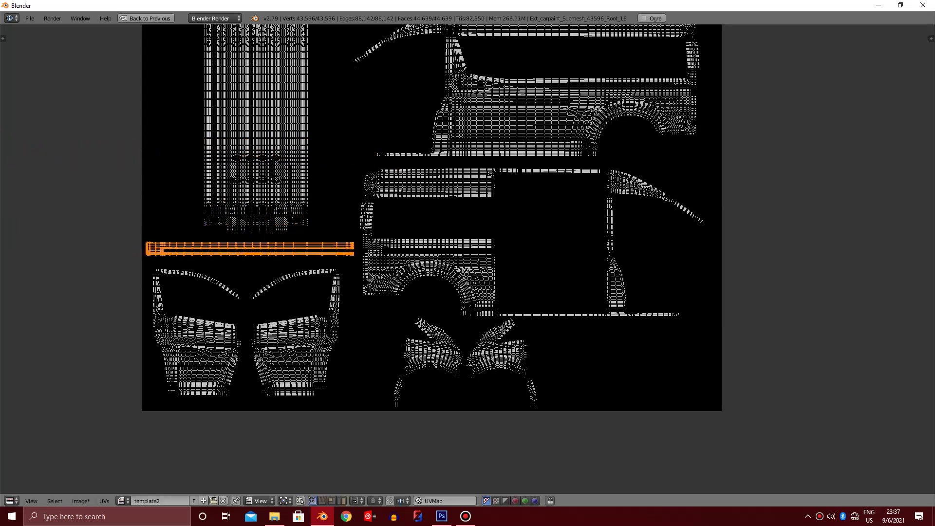
key(s)
click(358, 268)
key(a)
scroll(358, 268, down, 4)
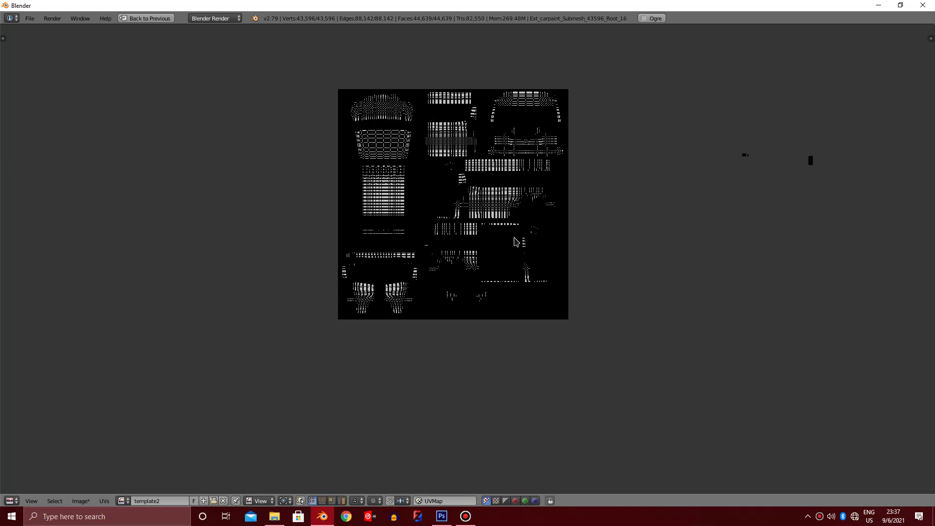
scroll(535, 238, down, 3)
scroll(647, 214, up, 1)
scroll(650, 214, up, 1)
- Move the stray islands right of the texture into its lower-right area, scaled to about 0.95
key(b)
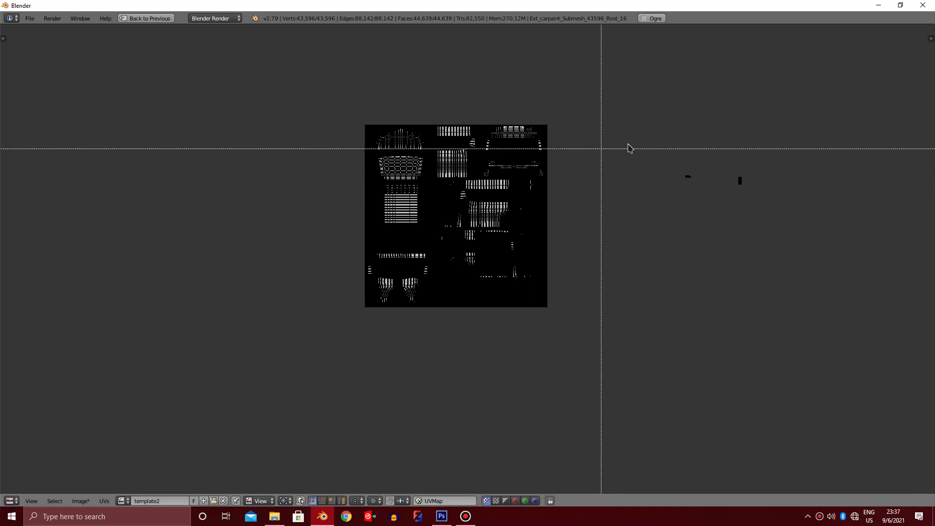
drag(628, 141, 790, 214)
click(790, 214)
key(g)
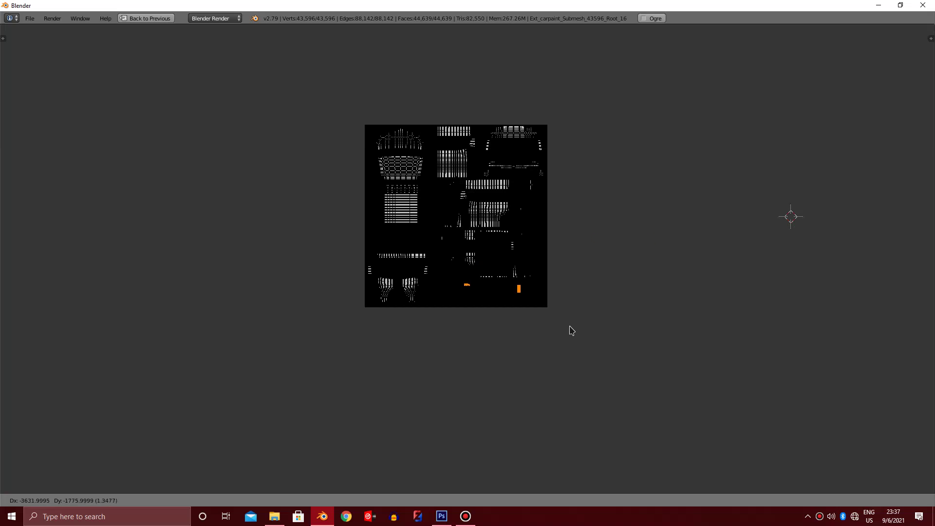
click(572, 331)
scroll(571, 330, up, 4)
scroll(559, 278, up, 2)
key(s)
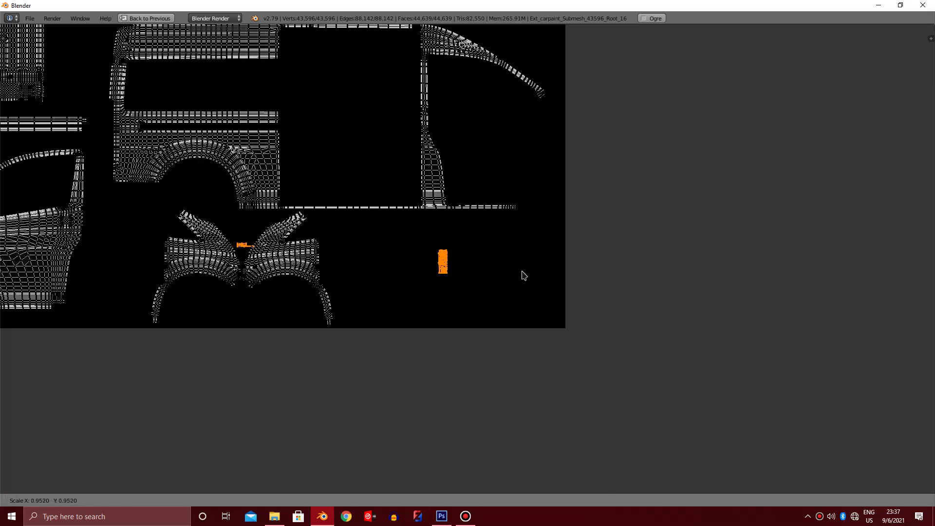
click(523, 276)
key(g)
click(632, 285)
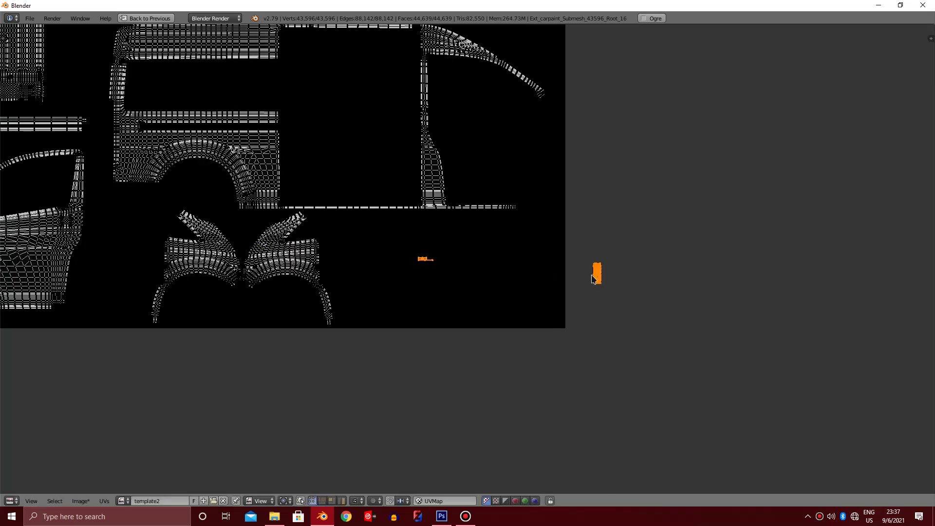
- Move the small island right of the texture left onto the texture
key(b)
drag(581, 232, 628, 291)
click(567, 236)
key(g)
click(472, 248)
scroll(472, 248, down, 5)
middle_drag(304, 260, 754, 272)
scroll(652, 302, down, 4)
- Box-select the small lower-left edge strip and move it far to the right
key(b)
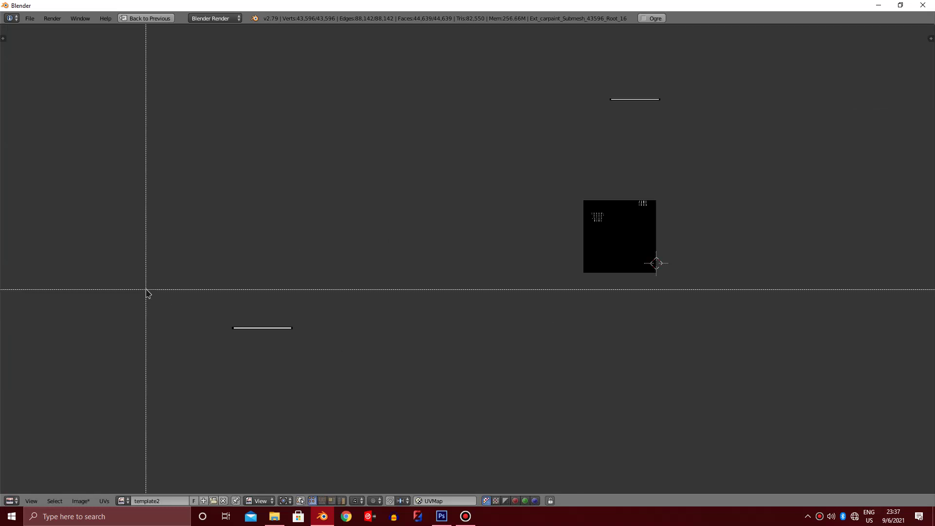
drag(144, 288, 401, 408)
key(g)
click(778, 273)
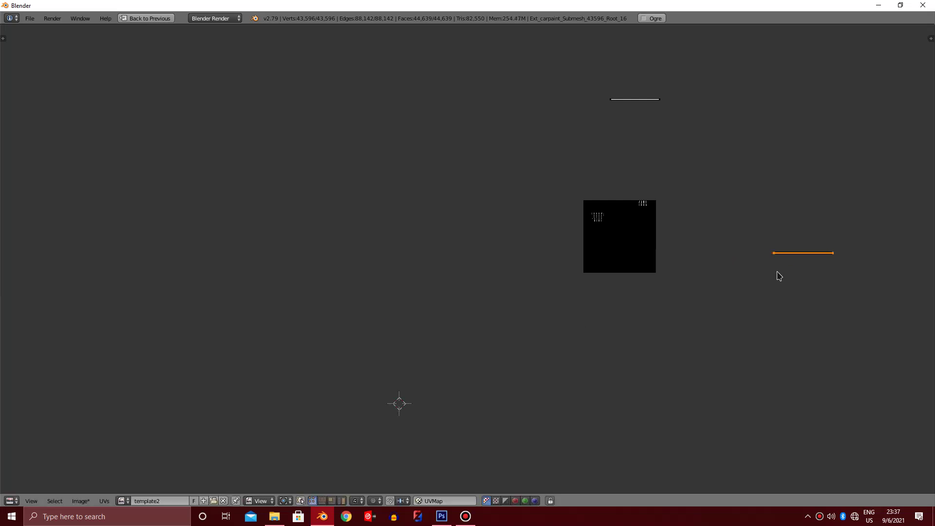
scroll(827, 268, up, 4)
key(g)
key(Escape)
scroll(701, 252, down, 4)
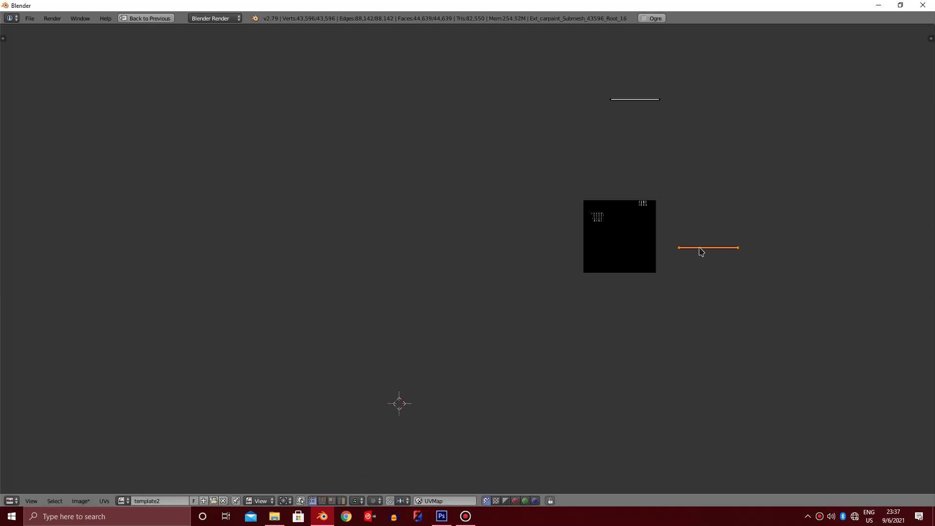
scroll(730, 258, down, 1)
- Place the edge strip beside the texture and shorten it
key(g)
click(680, 258)
scroll(686, 261, up, 4)
scroll(388, 257, up, 1)
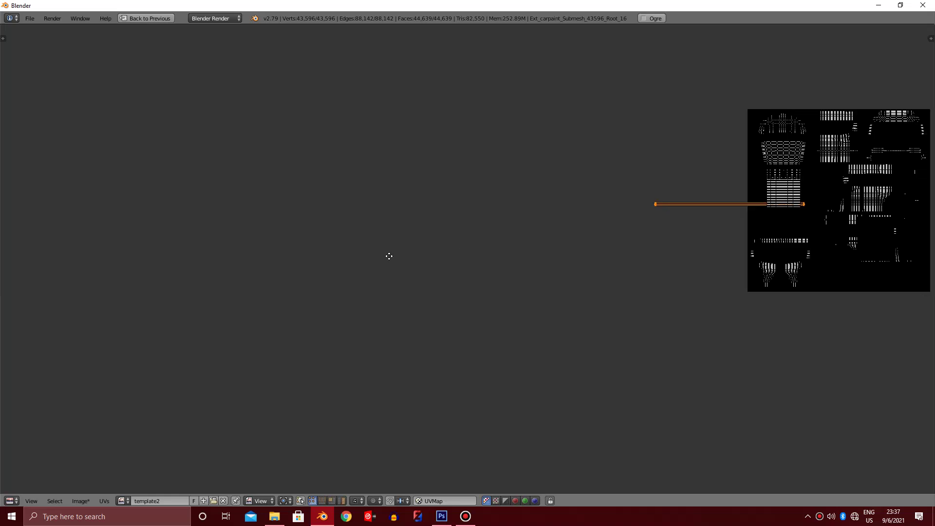
middle_drag(388, 256, 88, 253)
scroll(468, 259, up, 2)
middle_drag(608, 241, 448, 220)
scroll(449, 219, up, 1)
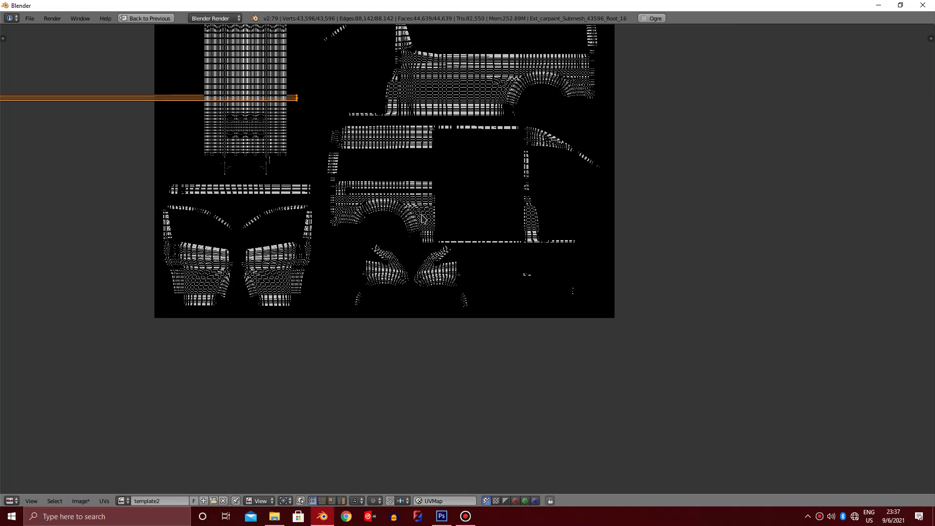
key(s)
click(240, 150)
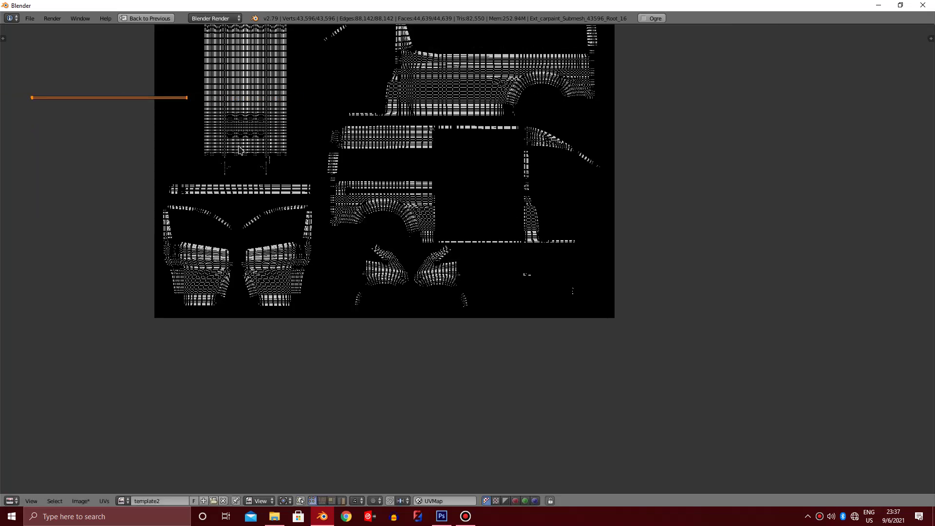
- Move the stray UV edge higher up and shrink it further
key(g)
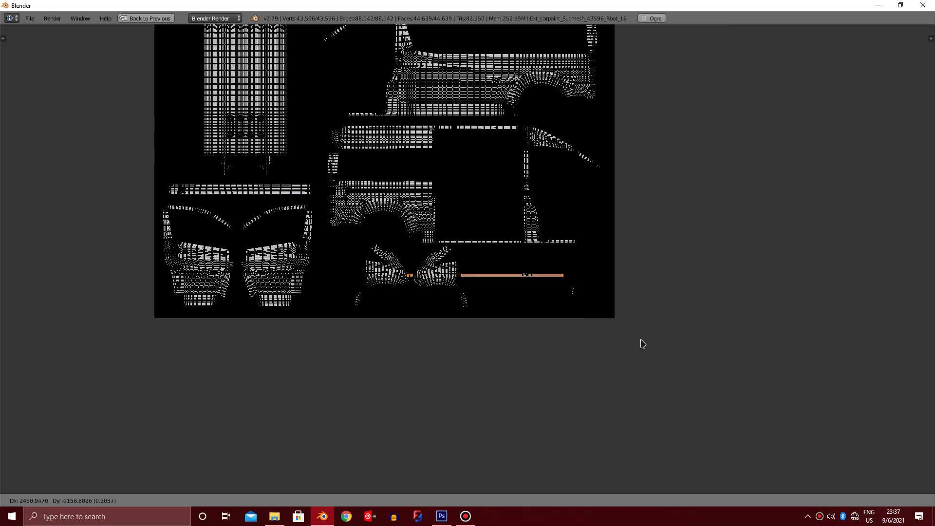
click(680, 295)
key(s)
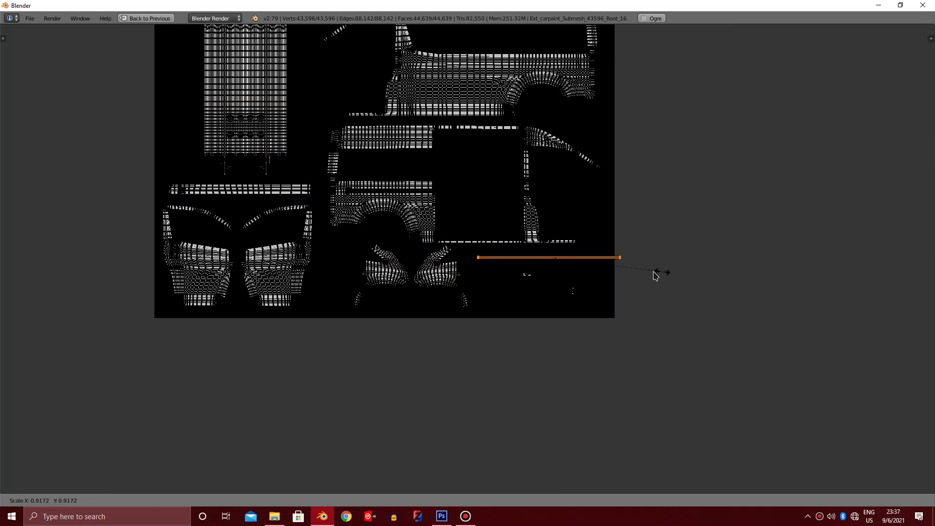
click(634, 271)
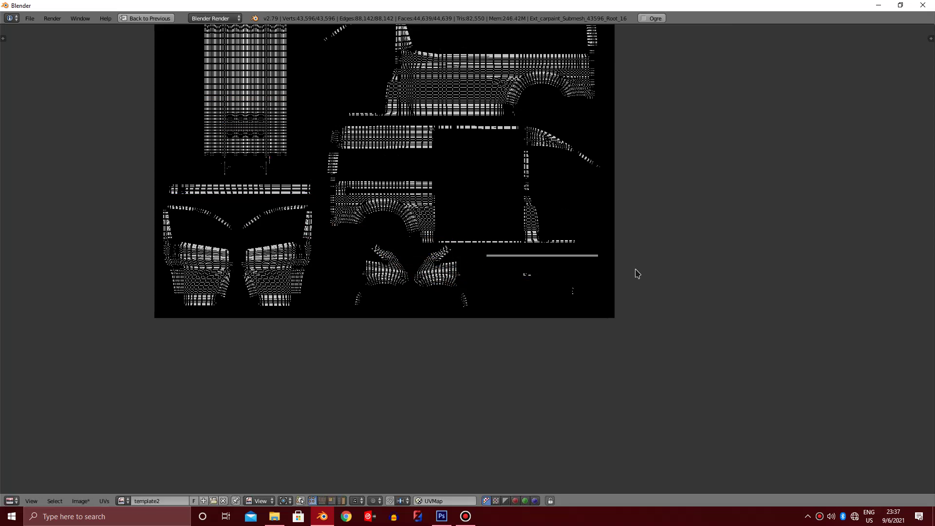
scroll(546, 167, down, 2)
scroll(546, 167, down, 3)
scroll(516, 175, down, 1)
scroll(486, 183, down, 4)
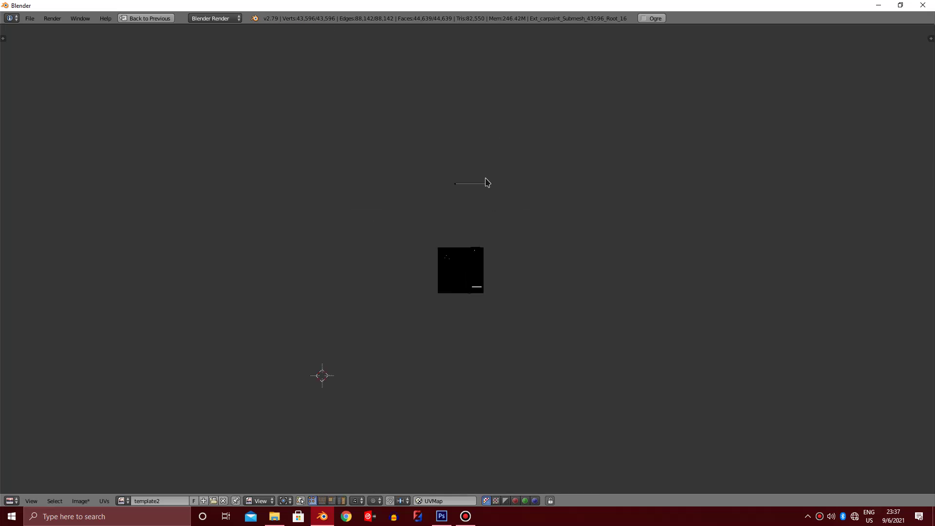
scroll(434, 185, up, 1)
- Select the stray UV edge, rescale it, and drop it at the UV square's bottom
right_click(471, 165)
click(549, 207)
key(s)
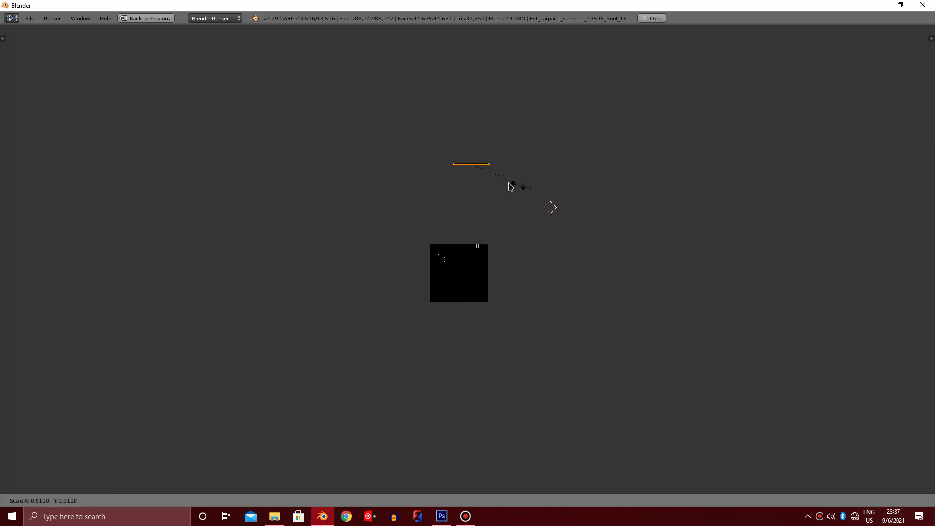
click(490, 181)
key(g)
click(499, 311)
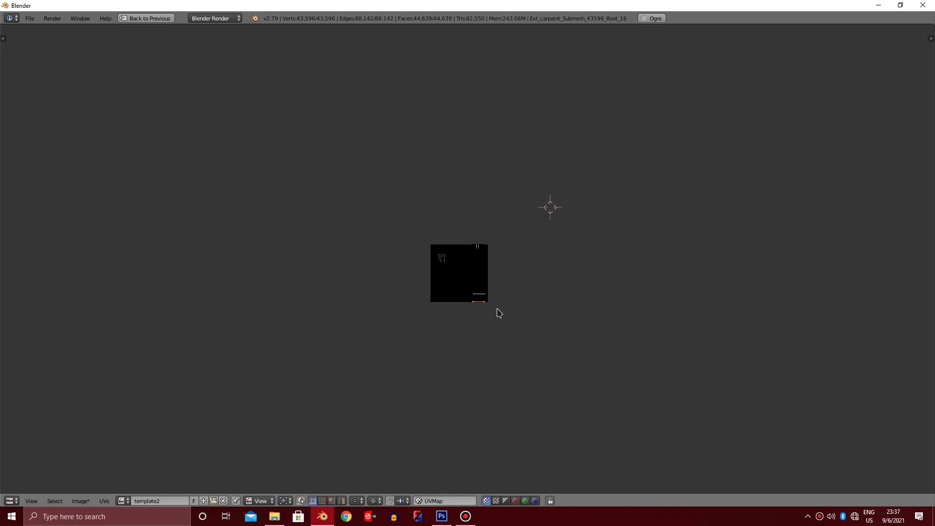
scroll(499, 311, up, 6)
mouse_move(576, 368)
middle_down()
mouse_move(528, 167)
mouse_move(520, 250)
middle_up()
scroll(528, 136, up, 4)
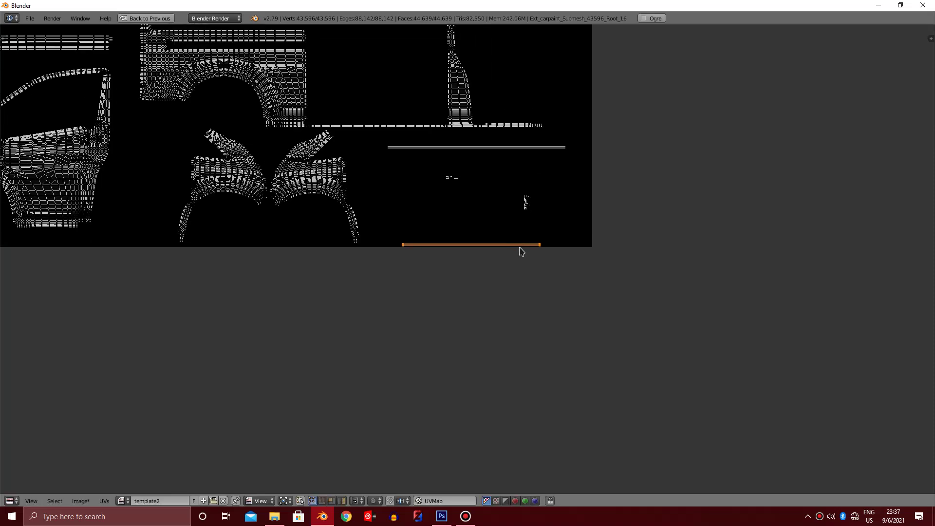
scroll(522, 250, up, 1)
- Lengthen the UV edge to 1.3694 scale and settle it near the texture's bottom
key(g)
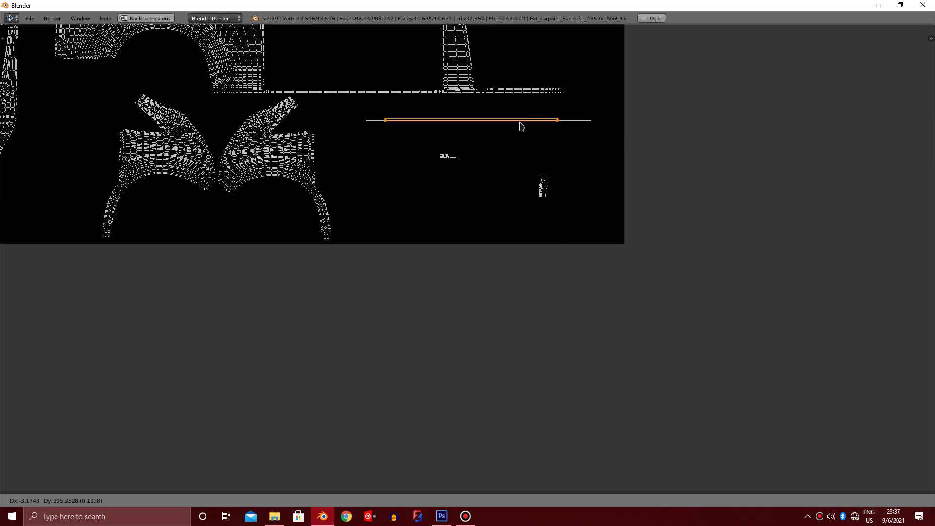
click(520, 126)
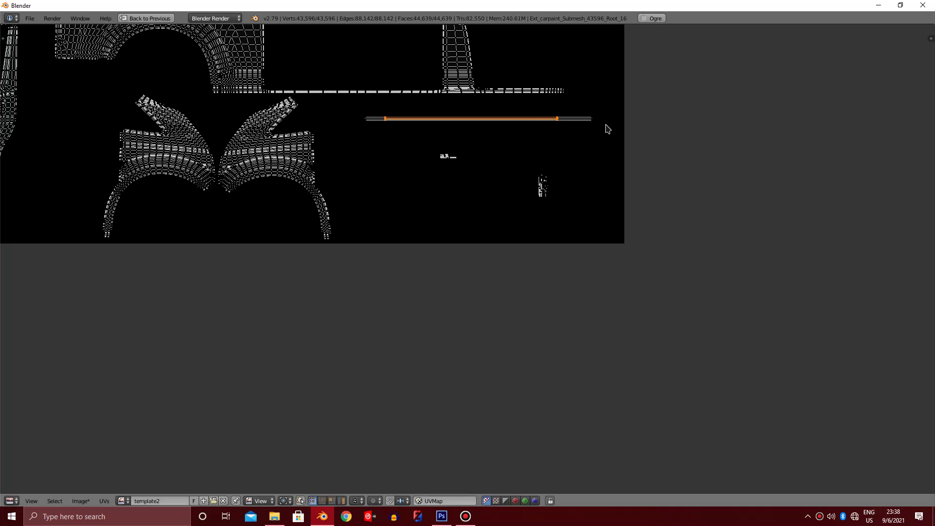
key(s)
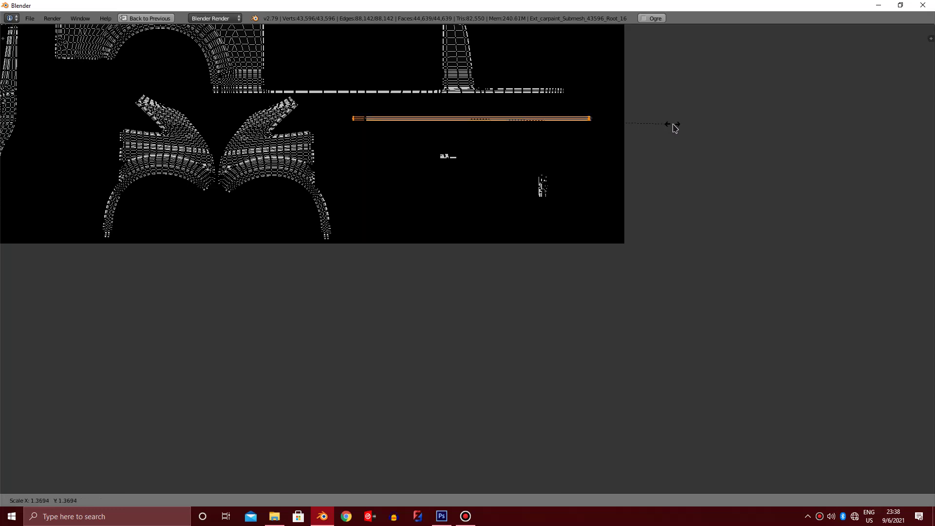
click(674, 128)
key(g)
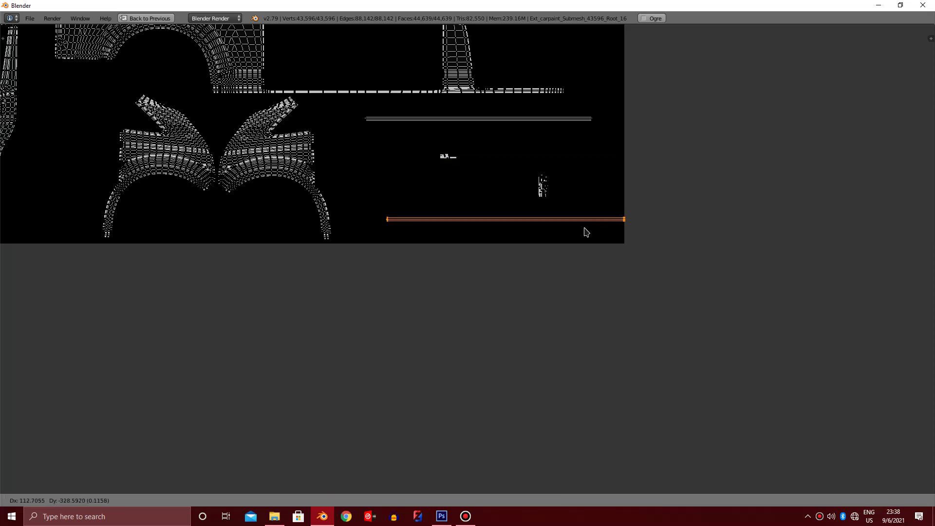
click(578, 233)
scroll(566, 203, down, 3)
scroll(568, 203, down, 2)
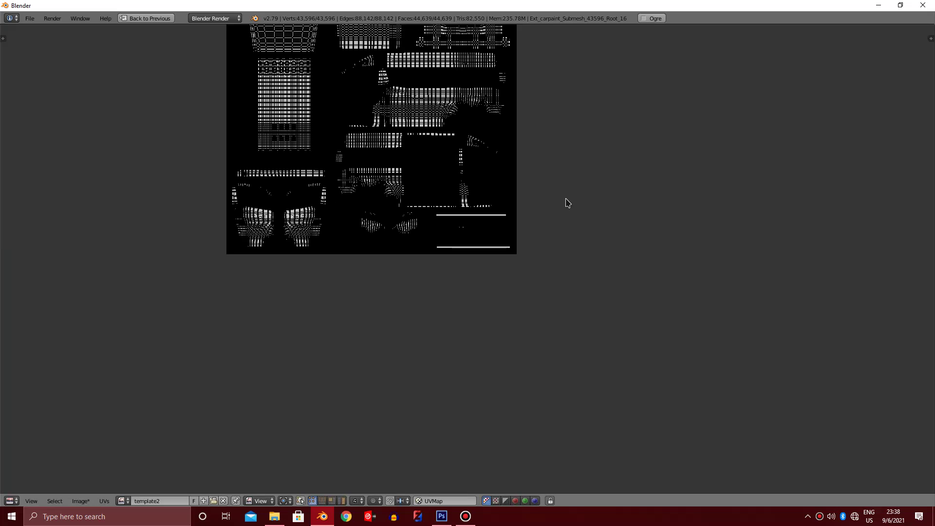
middle_drag(484, 184, 547, 278)
scroll(559, 314, down, 1)
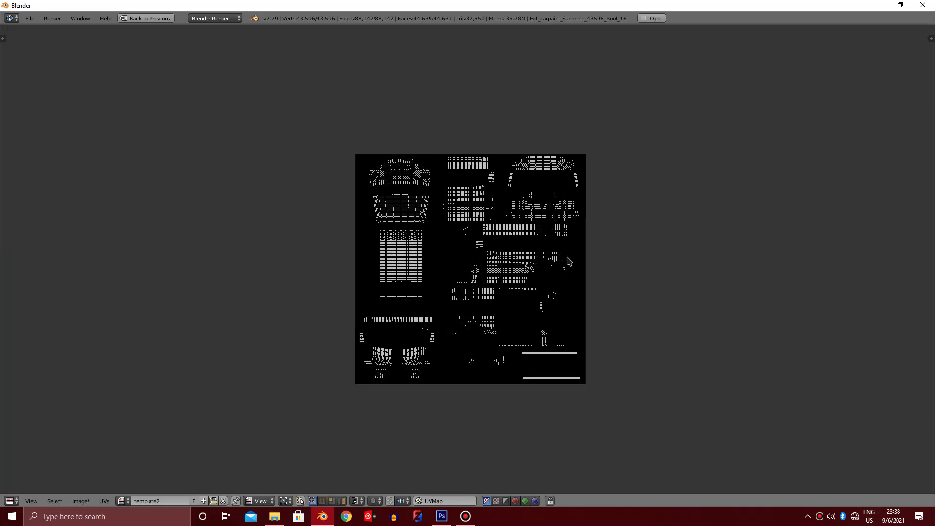
- Restore the split layout, start the Ambient Occlusion bake into template2, and maximize the image editor
key(ctrl+Up)
scroll(528, 243, down, 2)
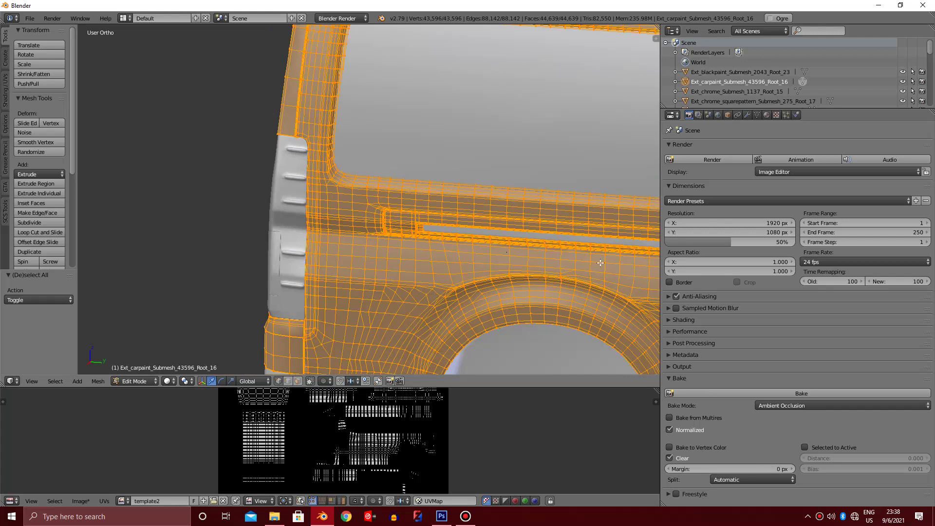
click(745, 393)
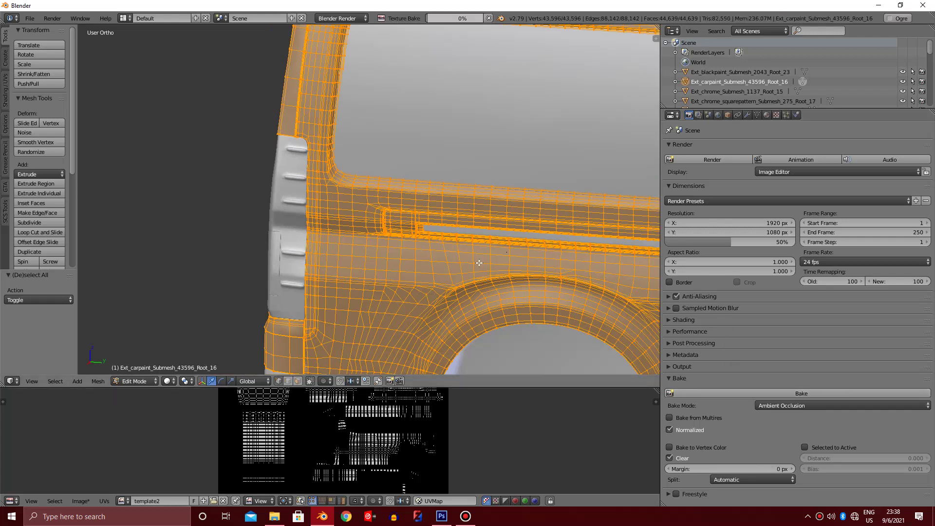
click(413, 448)
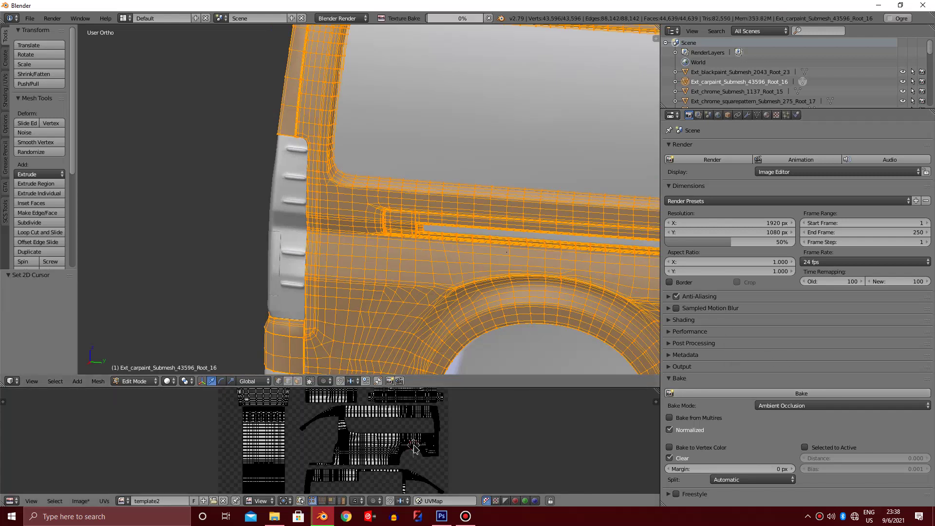
key(ctrl+Up)
- Zoom around the maximized image editor to watch the bake reach 5%, then restore the split layout
scroll(437, 430, up, 5)
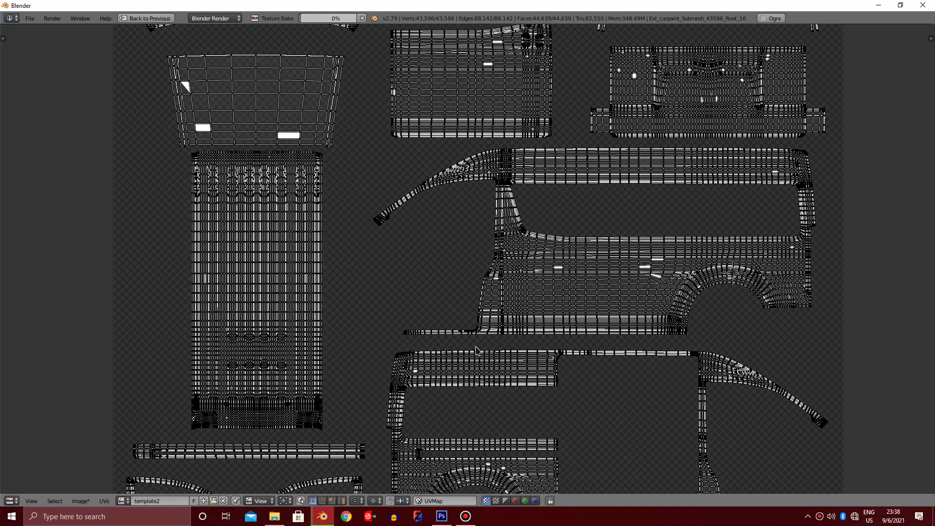
scroll(477, 350, up, 4)
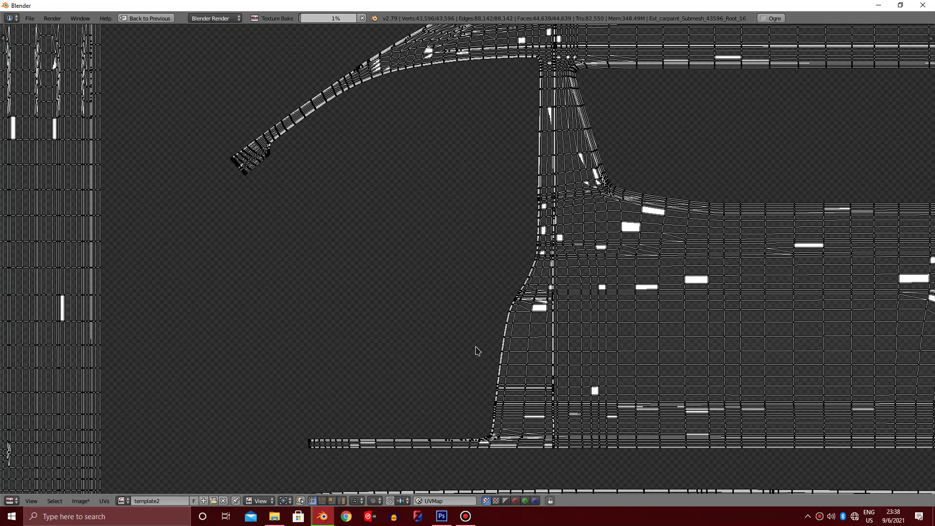
scroll(477, 351, down, 6)
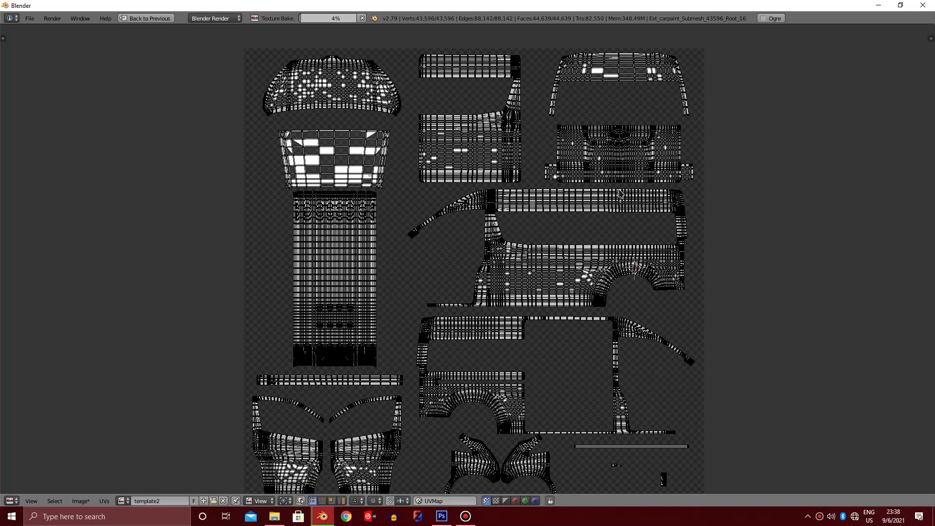
scroll(619, 193, up, 3)
scroll(409, 319, down, 2)
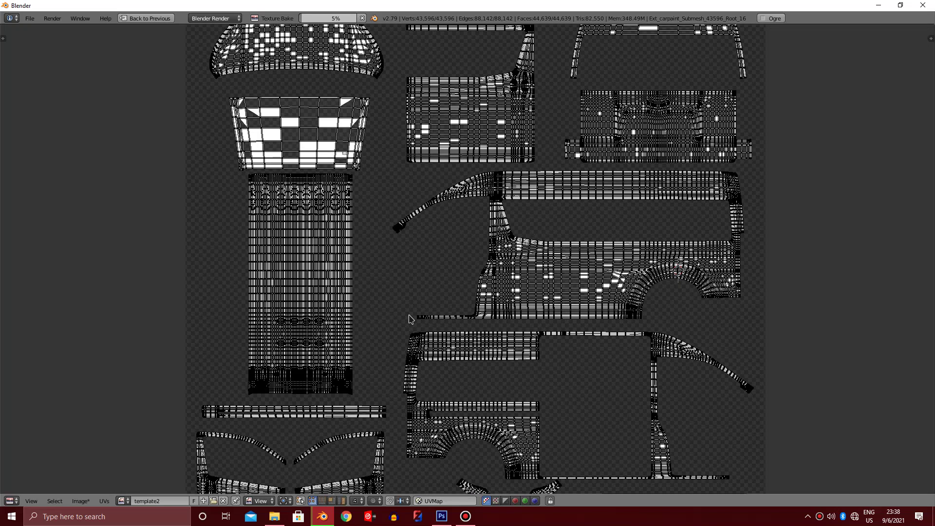
key(ctrl+space)
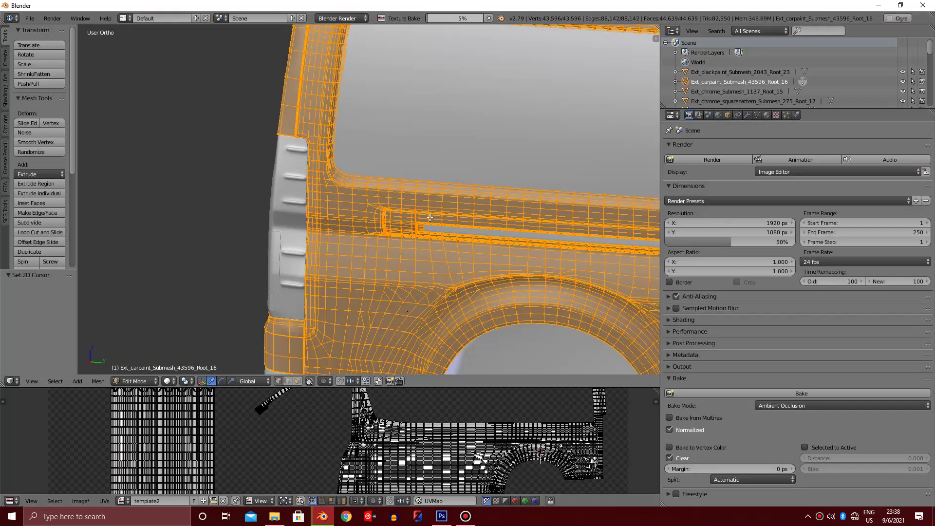
- Zoom the 3D view in and out while the bake progresses
scroll(429, 217, down, 5)
scroll(430, 218, down, 2)
scroll(429, 217, up, 3)
scroll(430, 218, down, 1)
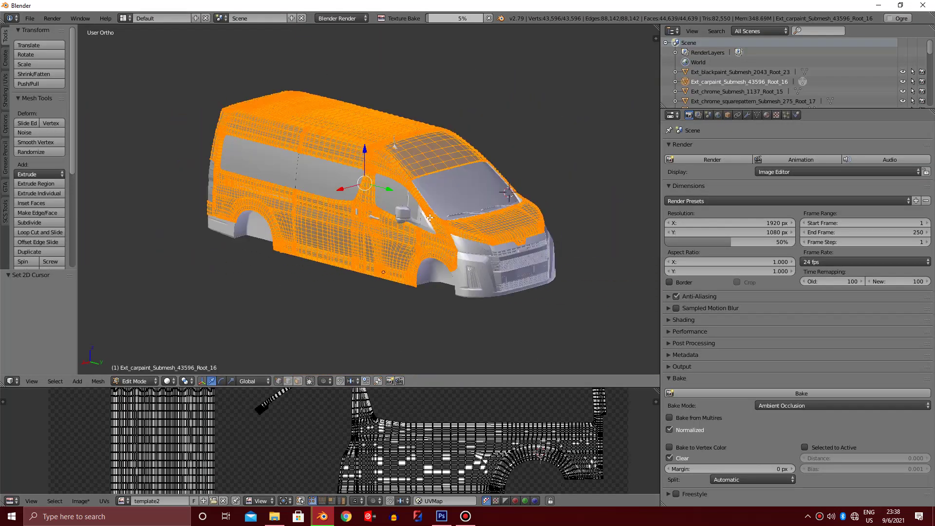
scroll(429, 217, up, 1)
scroll(430, 218, up, 1)
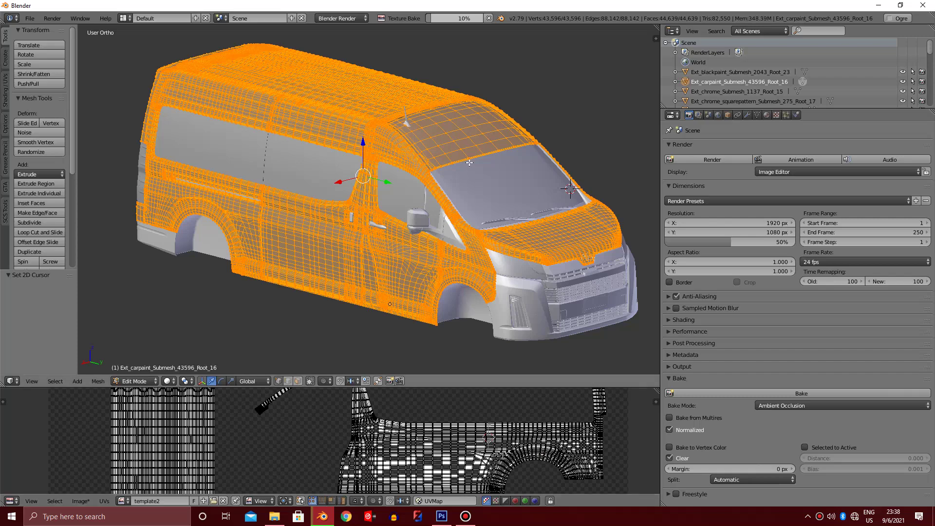
- Maximize the image editor and zoom and pan to inspect the bake at 12%
key(ctrl+Up)
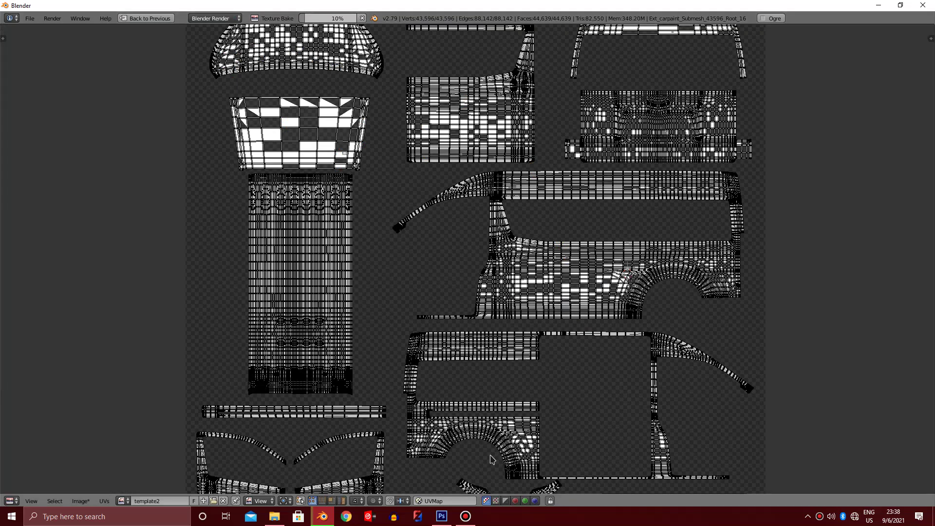
scroll(564, 416, up, 2)
scroll(591, 386, up, 3)
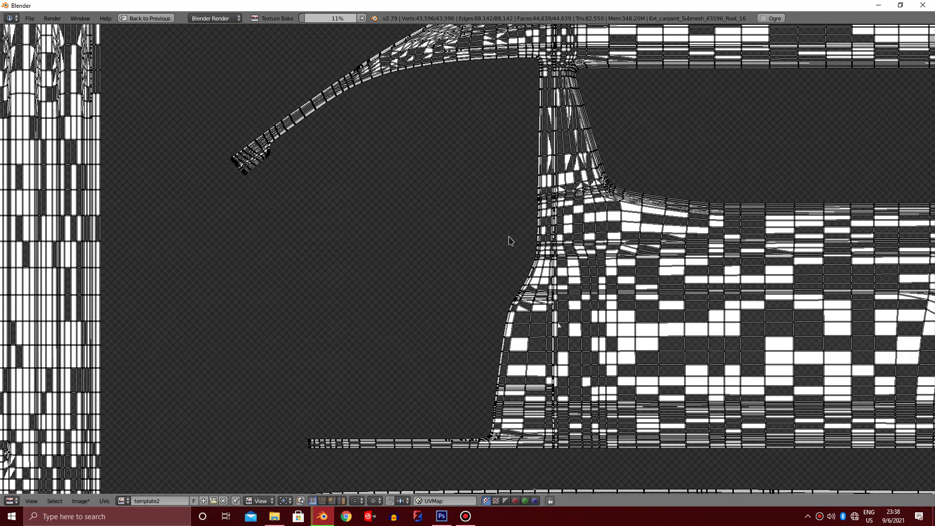
scroll(510, 240, down, 3)
scroll(509, 240, down, 2)
scroll(509, 240, down, 1)
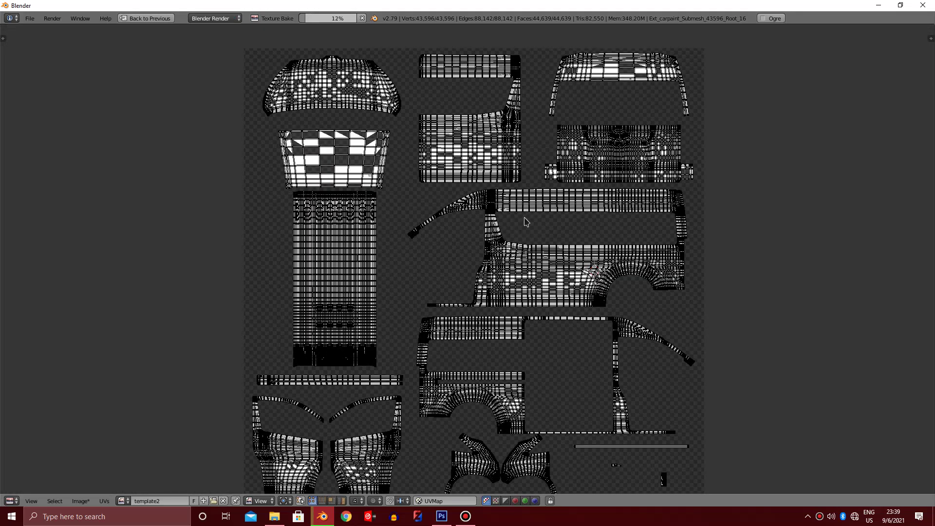
middle_drag(413, 369, 363, 411)
- Preview template.png from the Pictures New folder in Photos, then close the preview
click(278, 517)
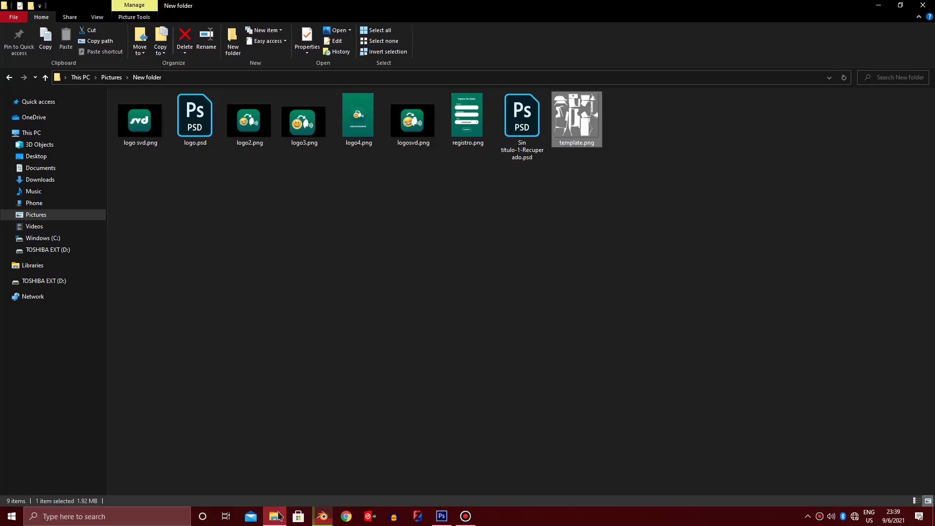
drag(600, 130, 576, 131)
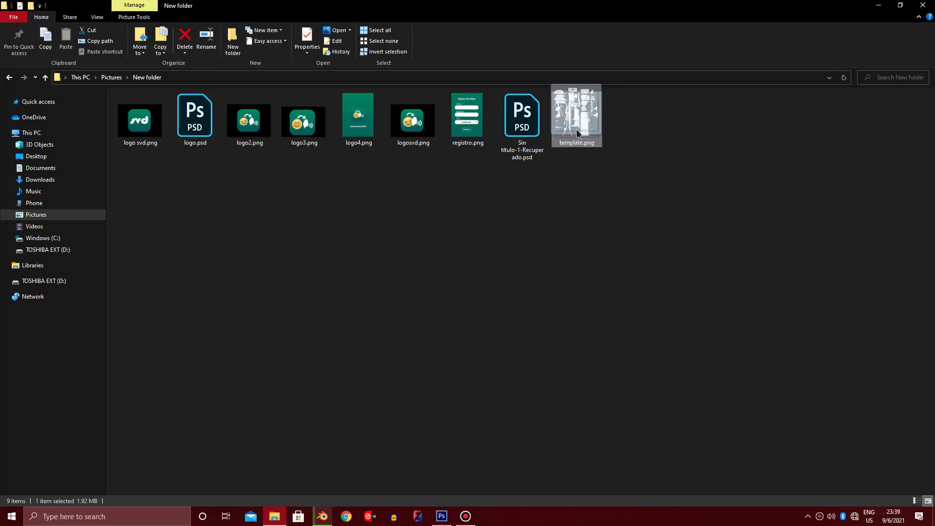
double_click(577, 133)
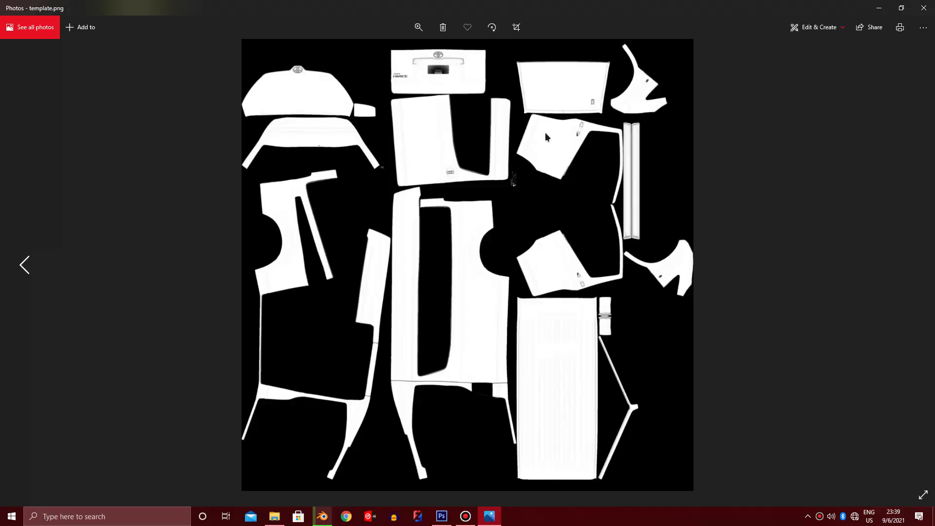
click(928, 7)
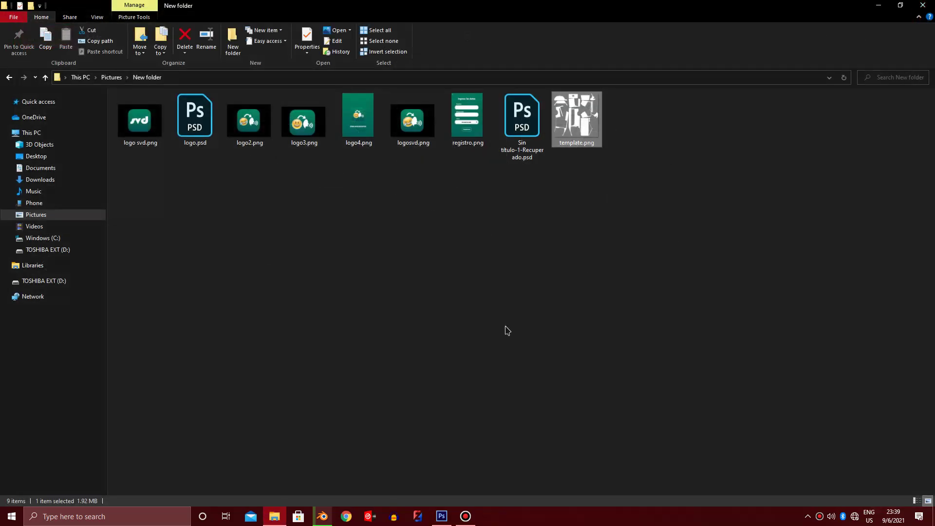
- Return to Blender and zoom and pan the UV/Image Editor while the ambient occlusion bake runs
click(322, 516)
scroll(470, 292, up, 3)
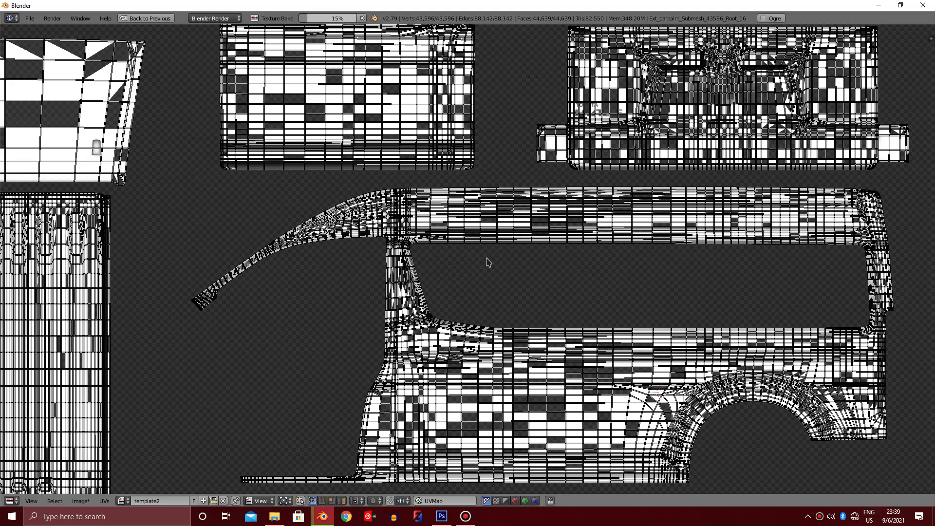
scroll(492, 262, up, 2)
scroll(493, 262, up, 2)
scroll(493, 261, down, 3)
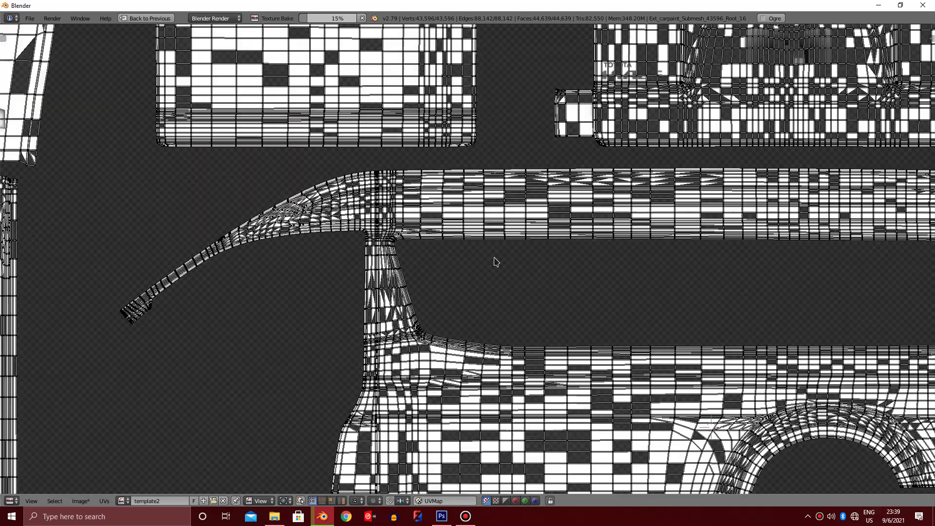
scroll(494, 262, down, 1)
scroll(494, 262, down, 3)
mouse_move(599, 94)
middle_down()
mouse_move(532, 210)
mouse_move(641, 98)
middle_up()
scroll(532, 210, up, 1)
scroll(532, 210, down, 1)
middle_drag(559, 187, 595, 165)
scroll(604, 193, down, 1)
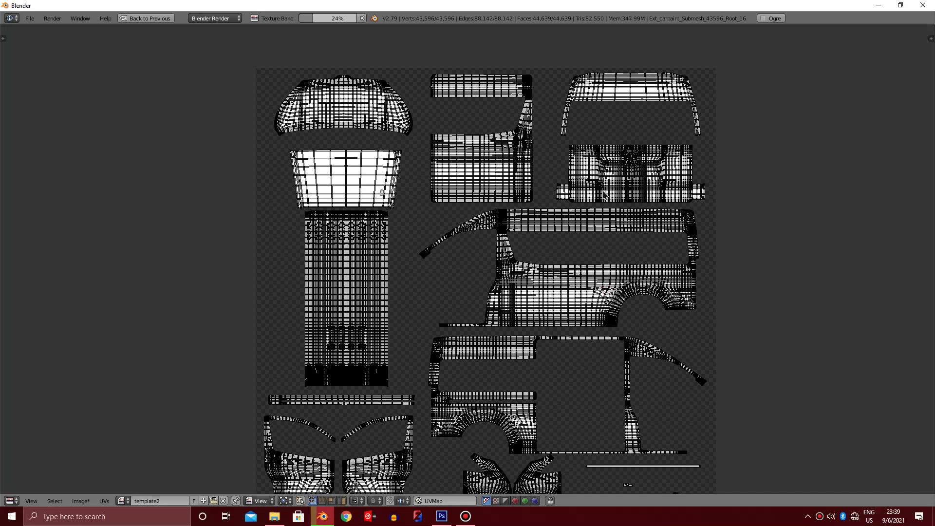
- Zoom and pan over the finished template2 bake to inspect the van's shaded UV islands
scroll(603, 195, down, 1)
scroll(599, 243, up, 1)
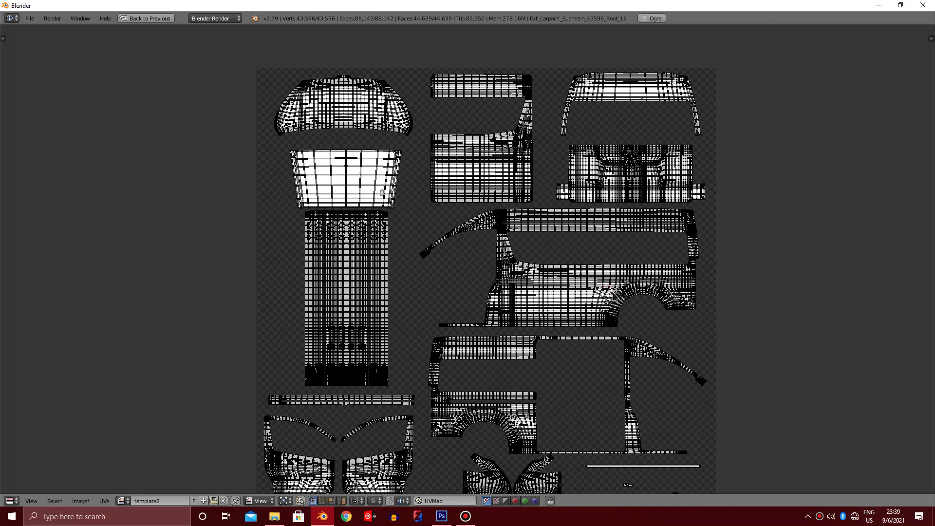
scroll(586, 295, up, 3)
scroll(559, 234, up, 1)
scroll(553, 223, down, 4)
scroll(560, 219, up, 1)
scroll(539, 235, up, 3)
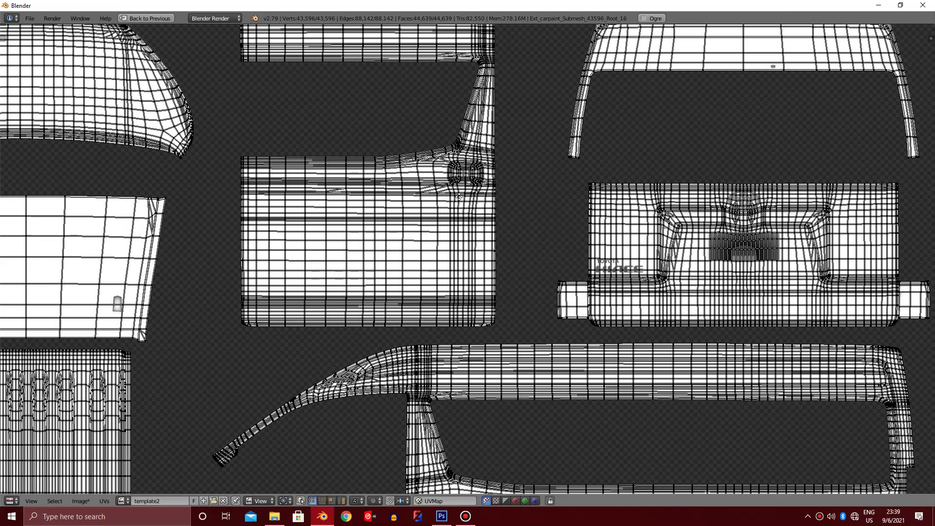
scroll(458, 198, down, 1)
scroll(415, 217, down, 3)
middle_drag(453, 211, 343, 114)
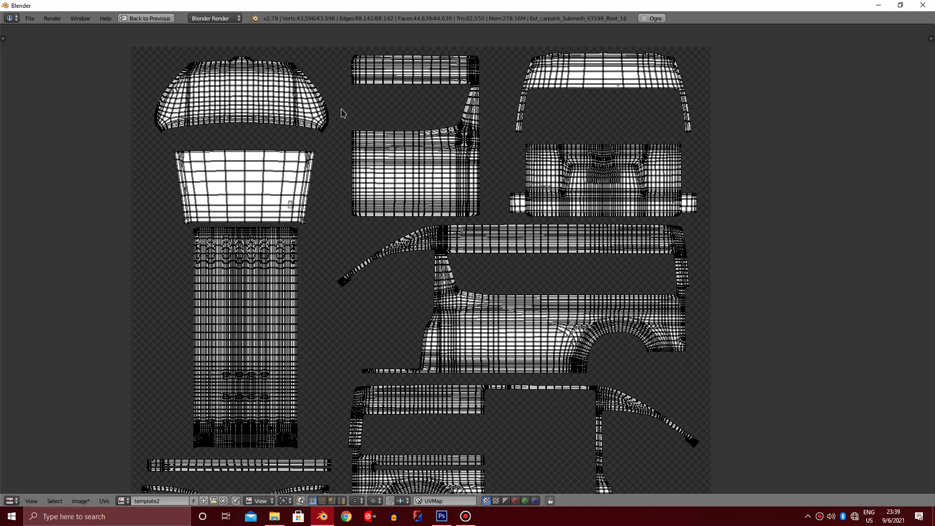
scroll(393, 211, up, 1)
middle_drag(514, 367, 556, 213)
scroll(505, 218, down, 1)
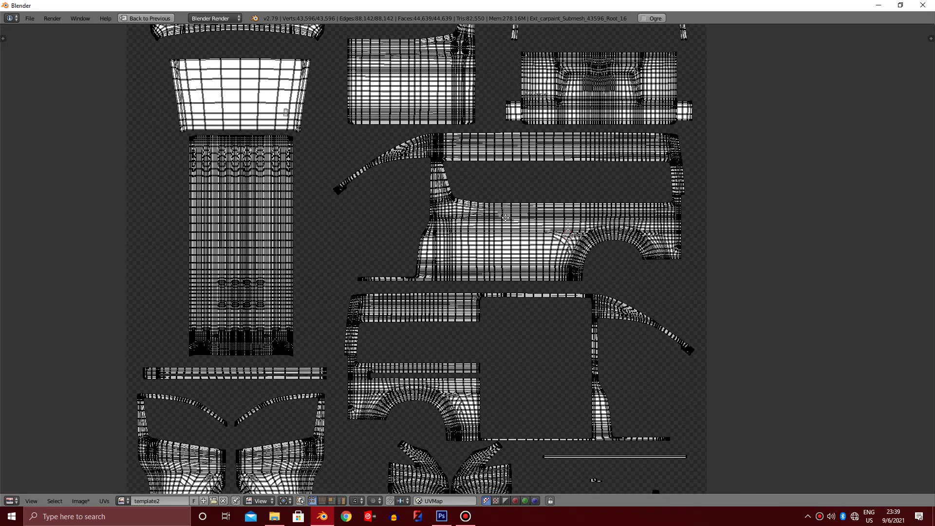
scroll(505, 218, up, 3)
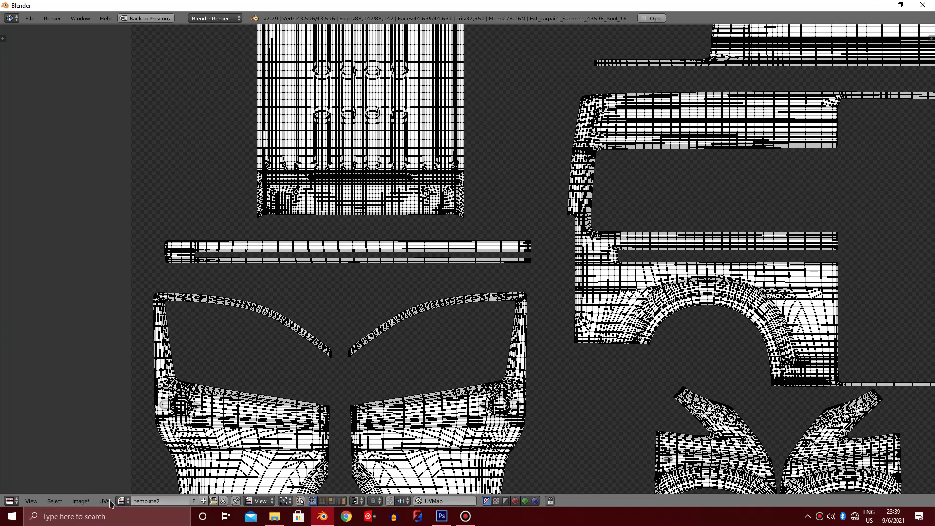
- Save the baked image as template2.png in the Pictures New folder and preview it in Photos
click(86, 502)
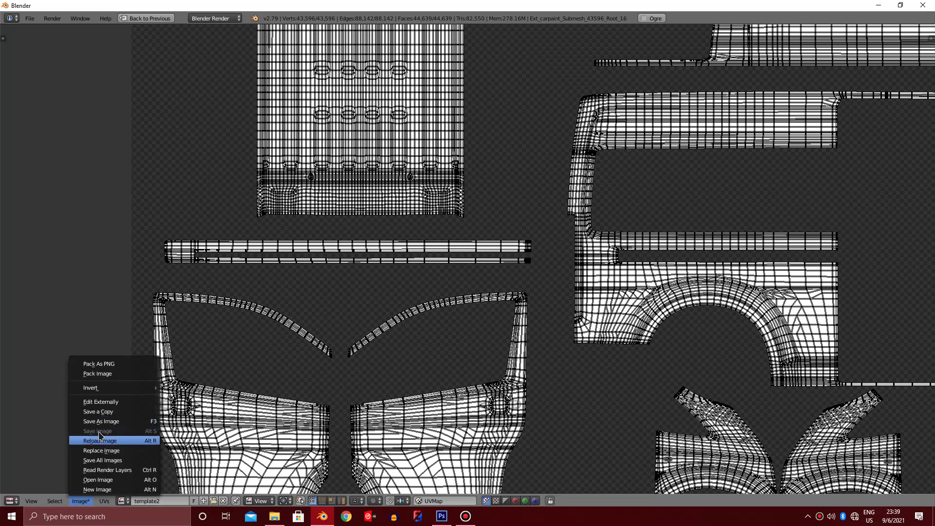
click(100, 422)
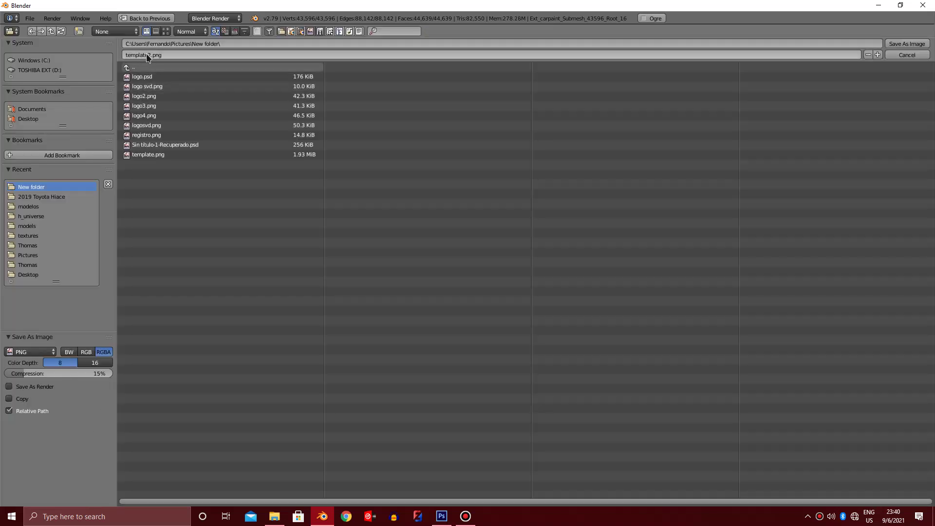
click(882, 48)
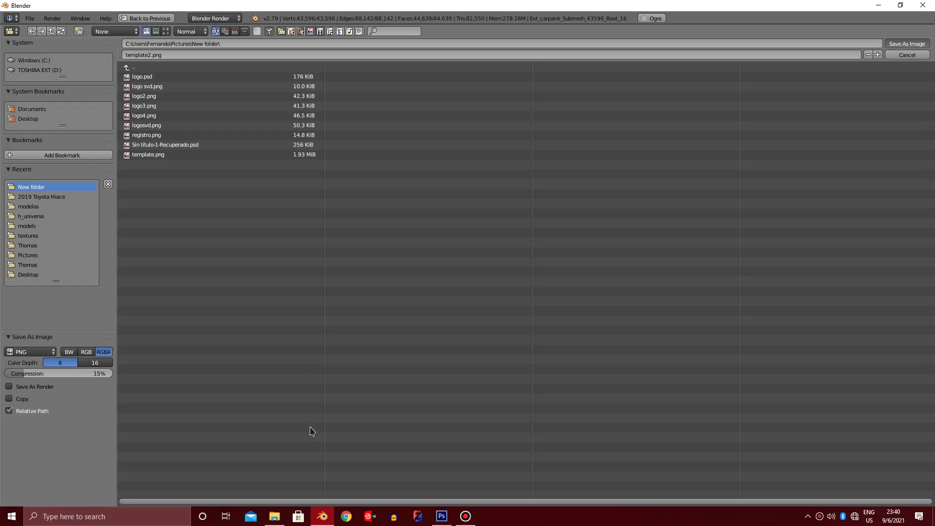
click(274, 516)
double_click(630, 129)
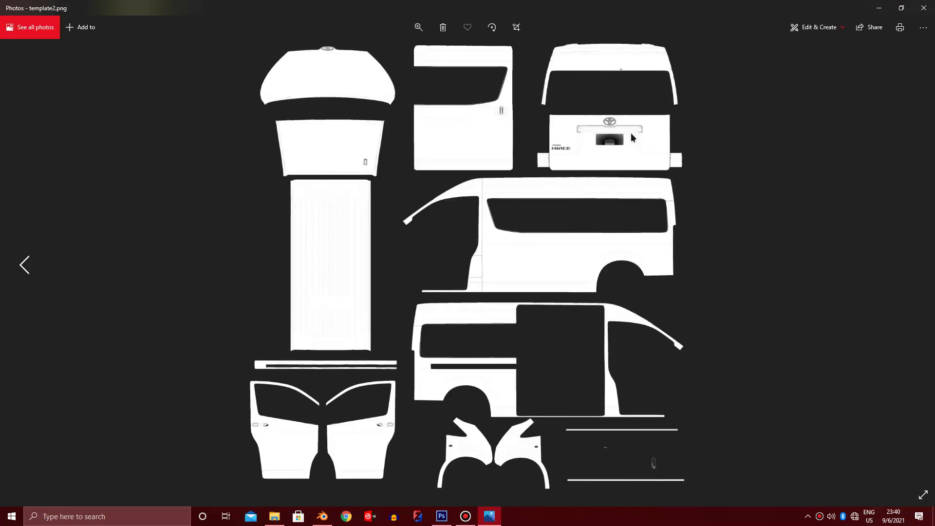
- Compare template2.png with template.png in Photos, close the previews, and return to Blender
key(Left)
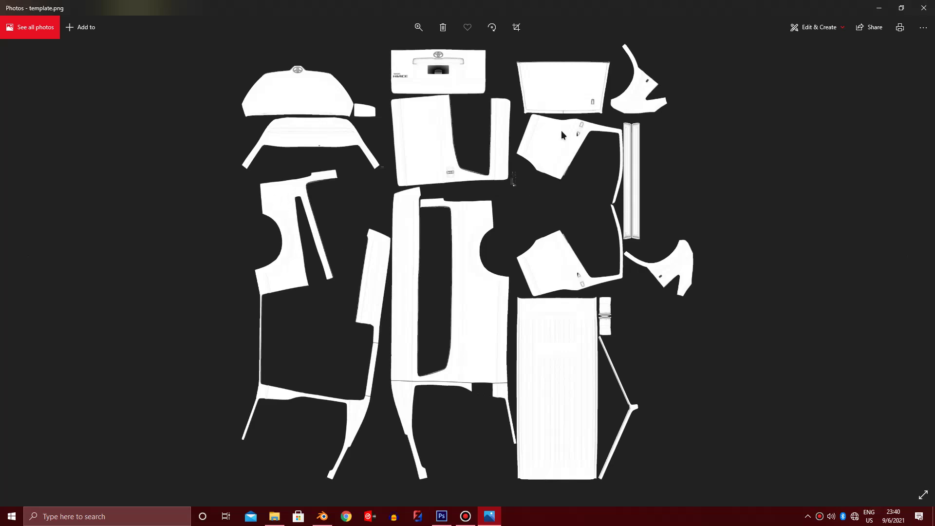
click(924, 8)
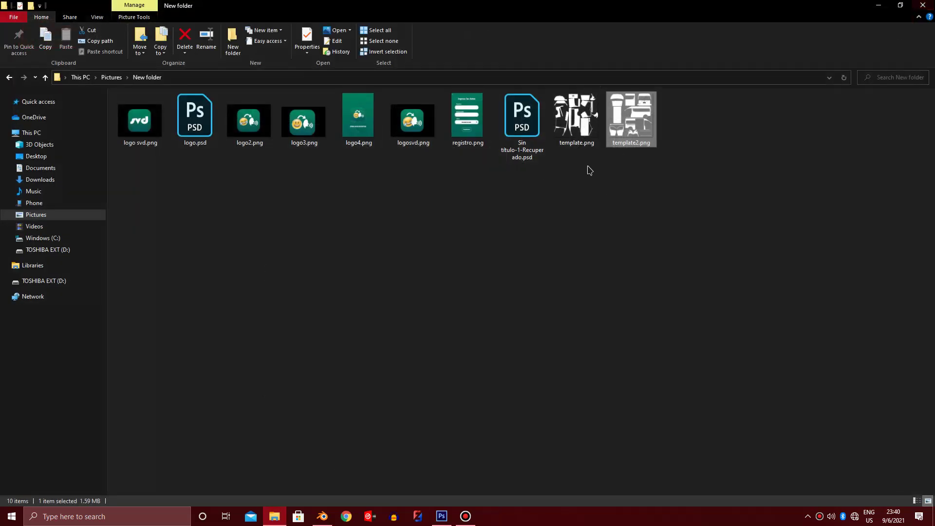
double_click(631, 141)
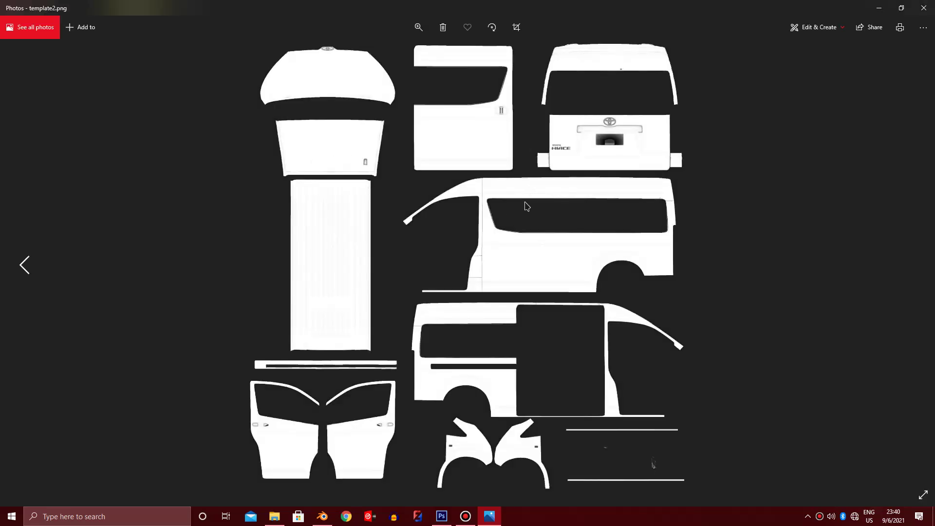
click(923, 8)
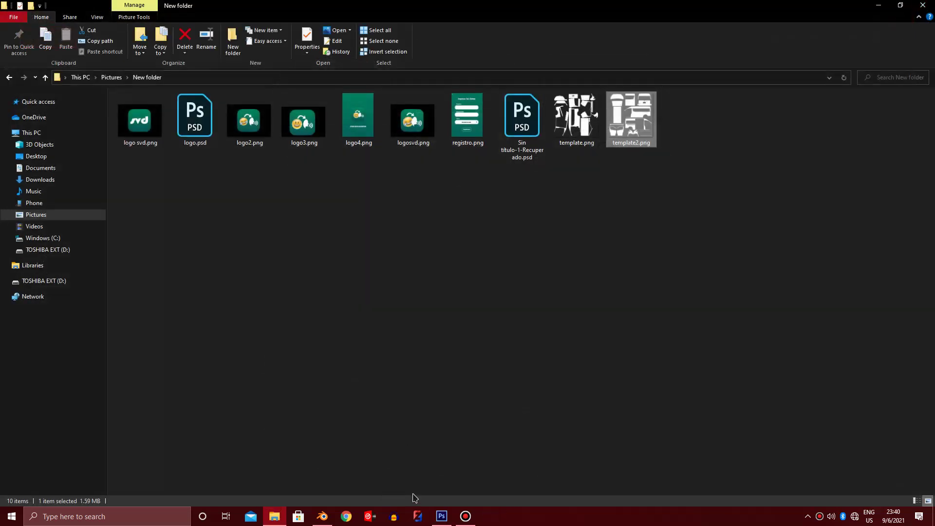
click(329, 516)
- Restore the normal layout, switch the van to Object Mode, and shrink the image editor
key(alt+r)
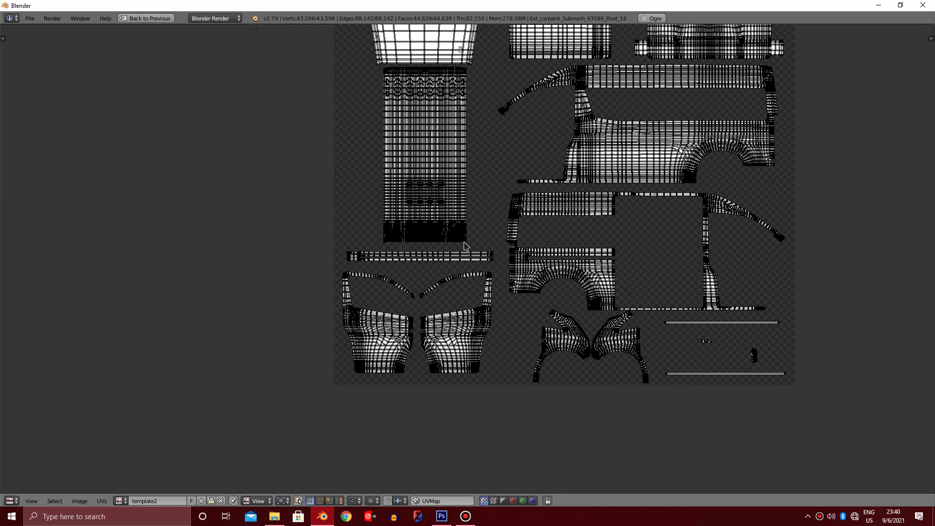
key(ctrl+Up)
key(Tab)
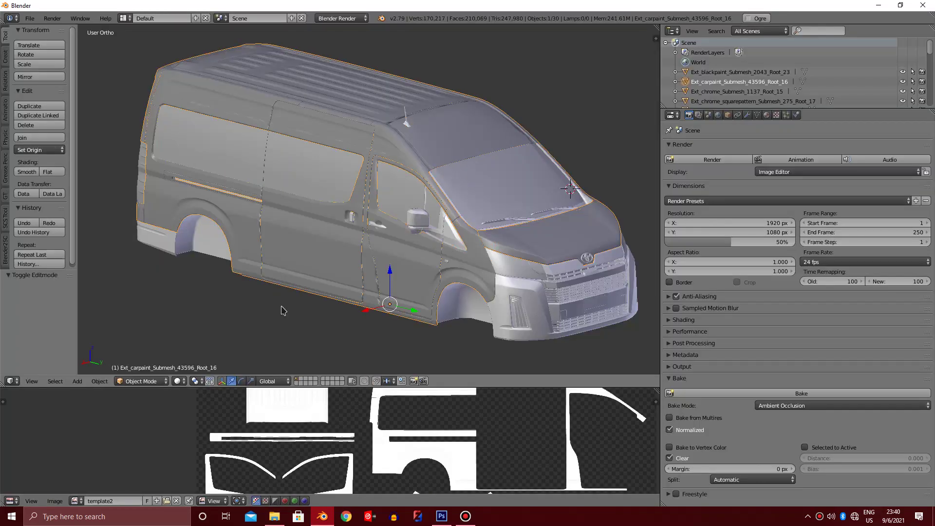
drag(209, 387, 209, 494)
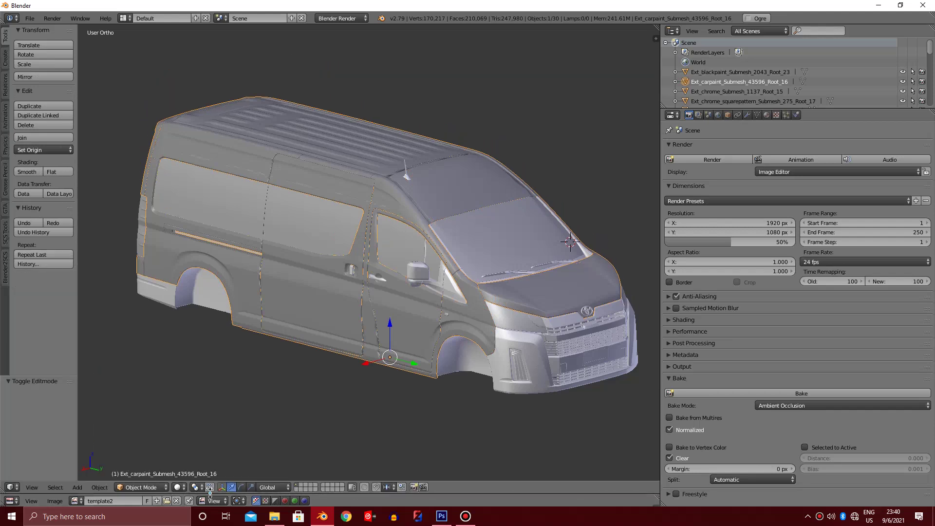
- Save the Blender scene as untitled.blend in the 2019 Toyota Hiace folder
click(30, 18)
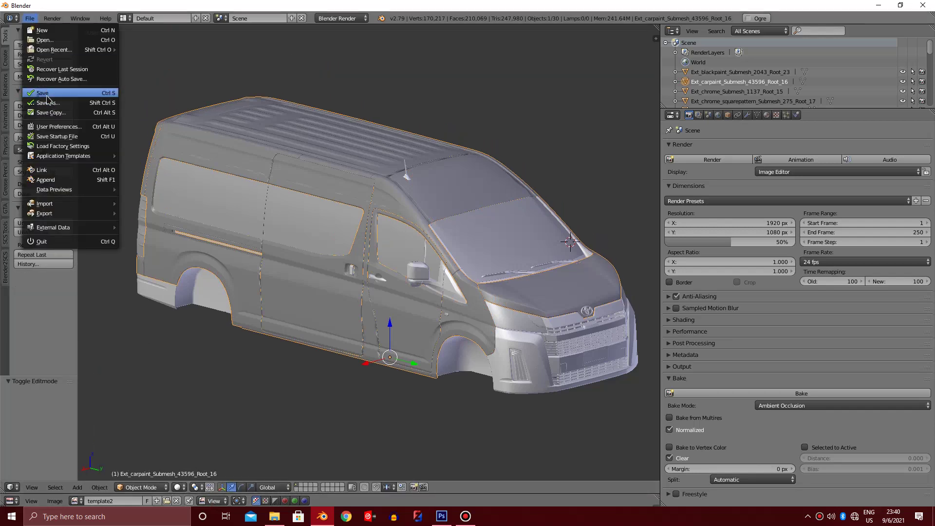
click(47, 94)
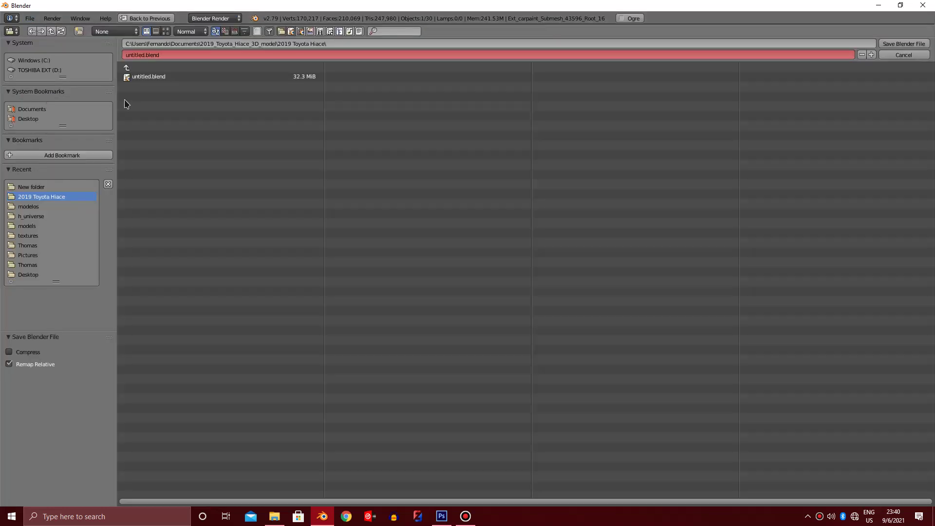
click(156, 78)
click(911, 52)
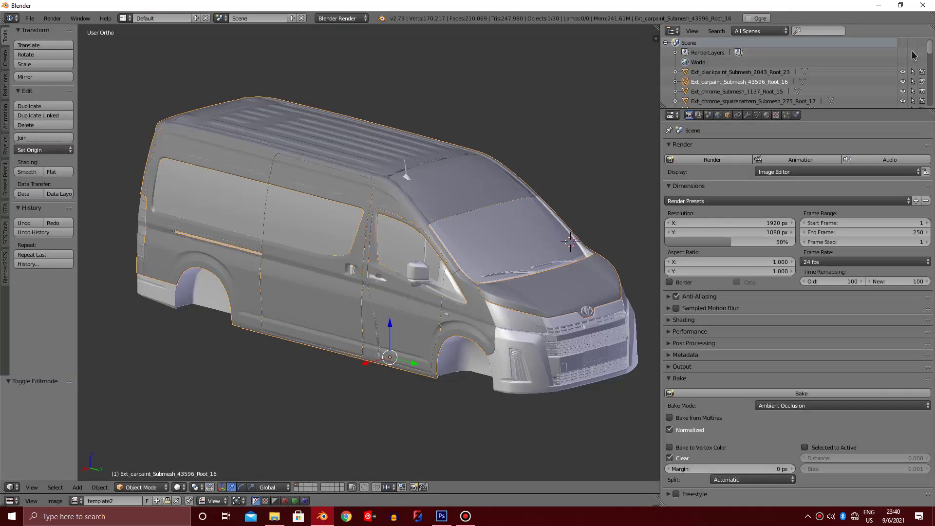
click(33, 18)
click(49, 100)
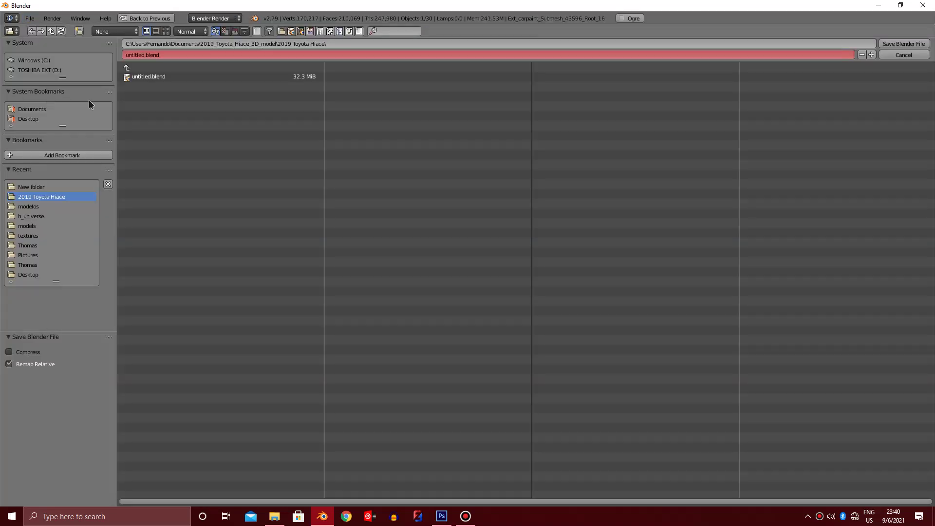
click(170, 77)
click(903, 44)
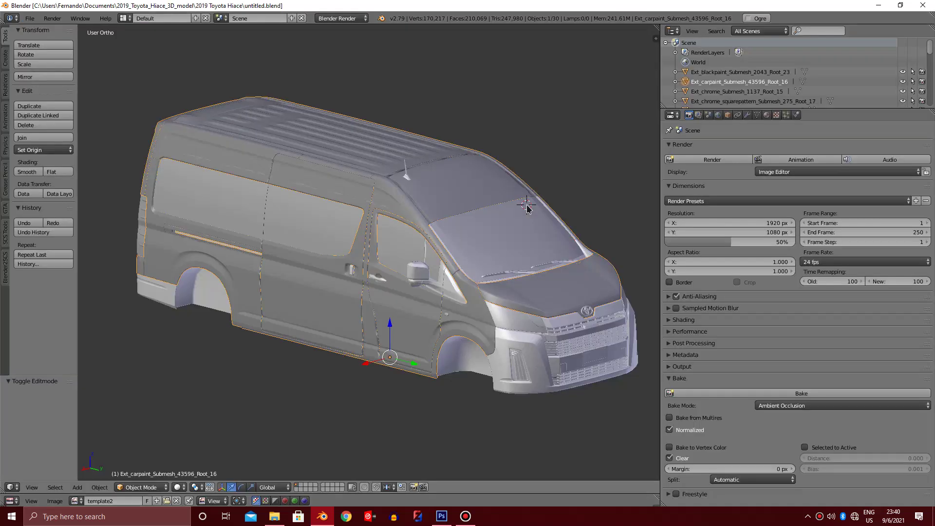
- Clear the selection and turn the 3D view toward the van's side with numpad 6
key(KP_6)
key(KP_6)
key(a)
key(KP_6)
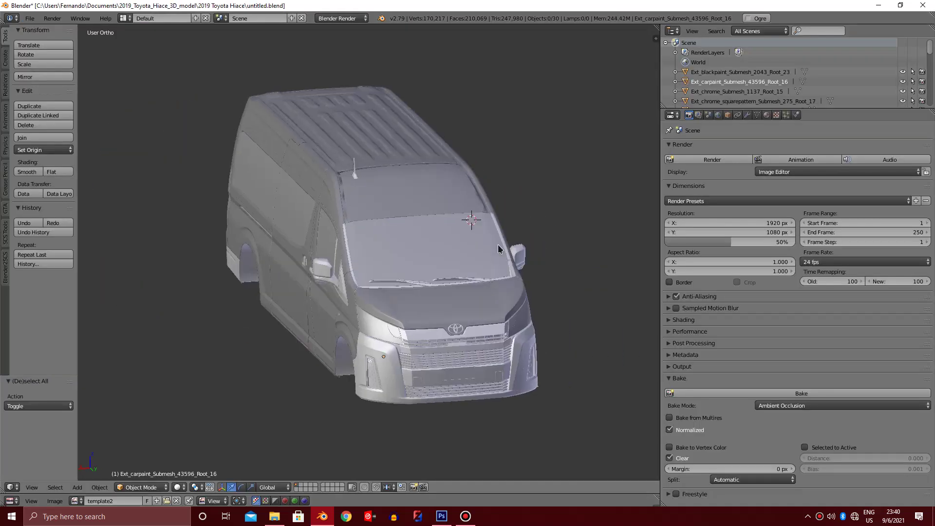
click(465, 516)
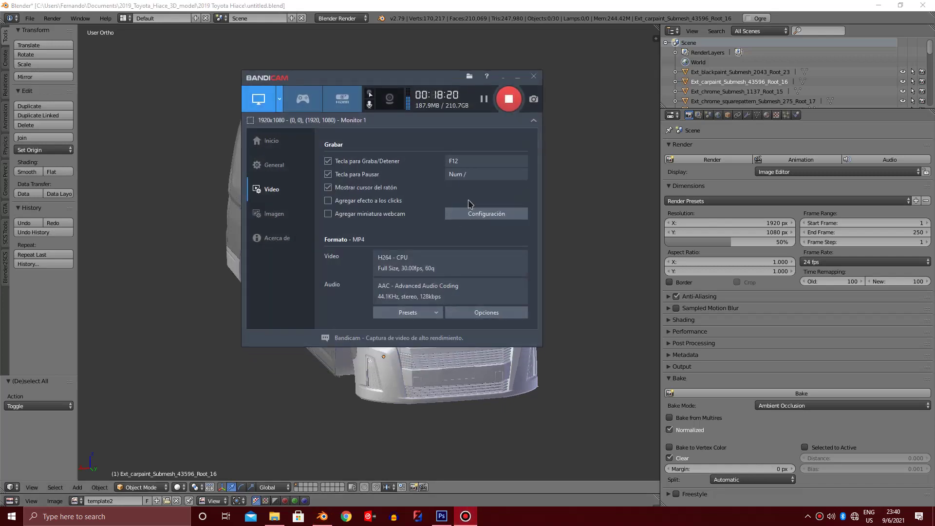